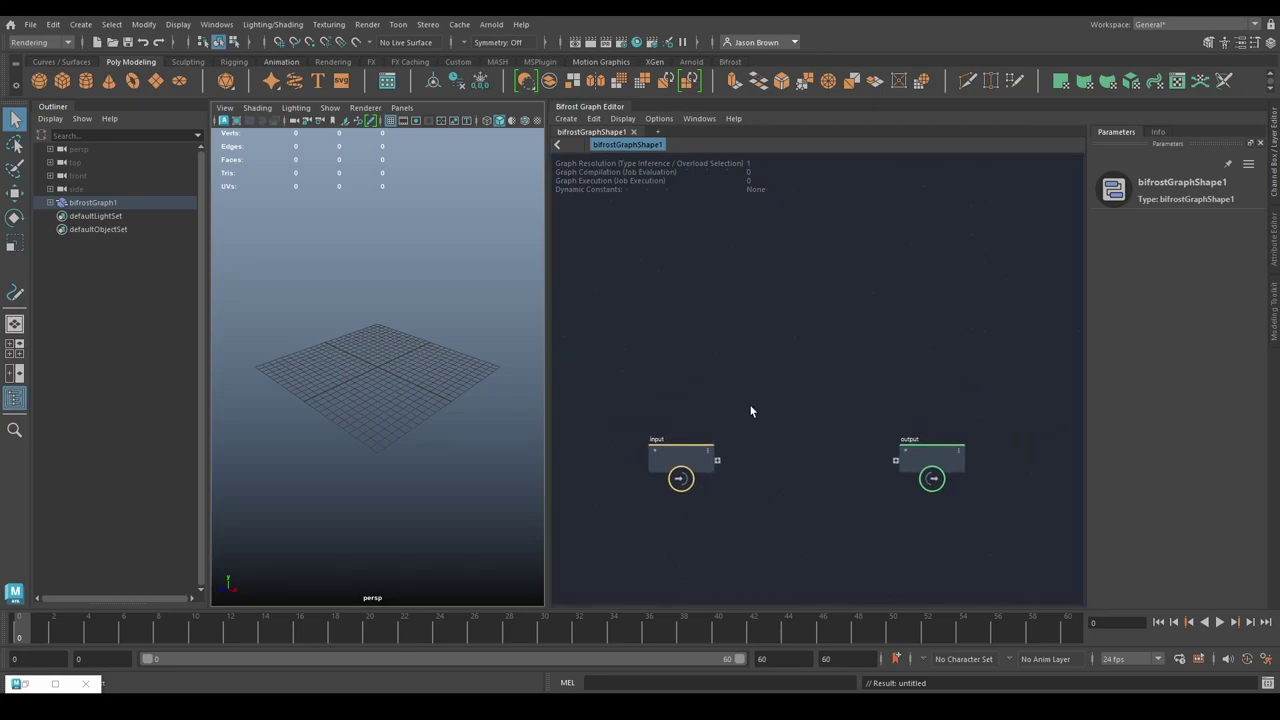
# Step: Add a basic_mpm_sand_graph compound to the empty Bifrost graph
pyautogui.keyDown('alt'); pyautogui.moveTo(772, 383); pyautogui.dragTo(774, 423, button='middle'); pyautogui.keyUp('alt')
pyautogui.moveTo(768, 331)
pyautogui.keyDown('alt'); pyautogui.mouseDown(button='middle')
pyautogui.moveTo(763, 343)
pyautogui.moveTo(771, 329)
pyautogui.mouseUp(button='middle'); pyautogui.keyUp('alt')
pyautogui.press('Tab')
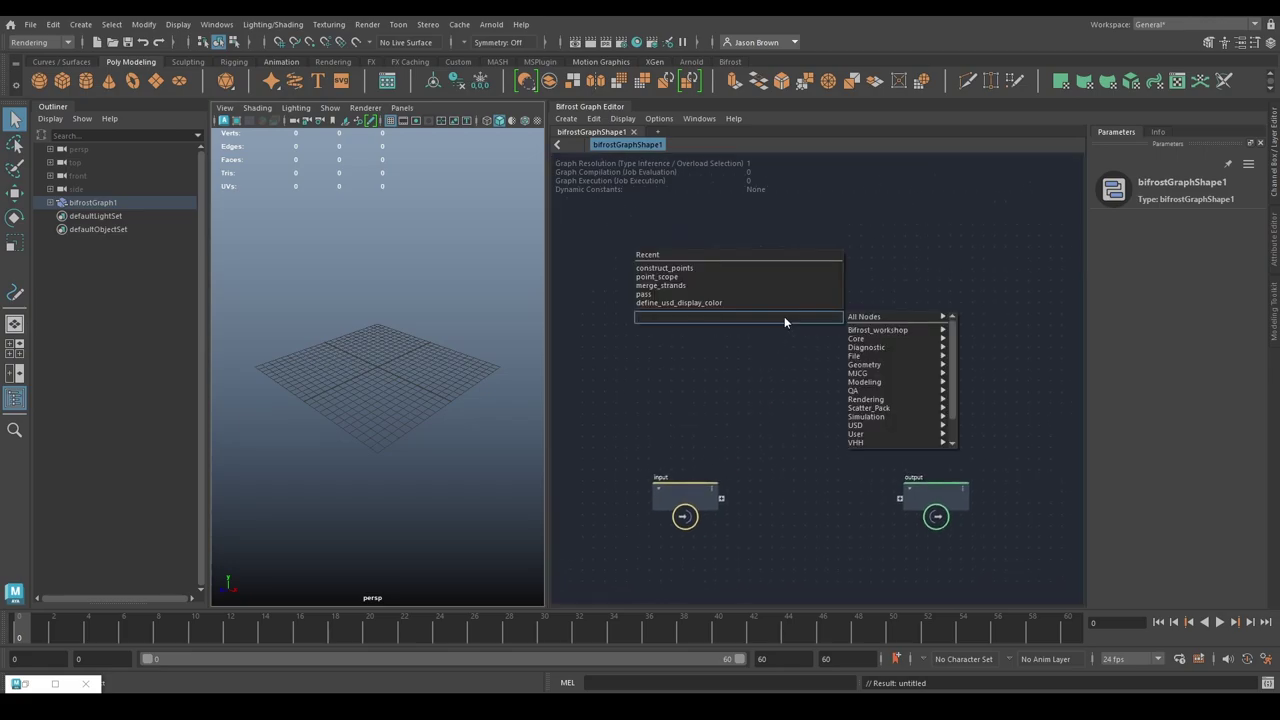
pyautogui.write('basic')
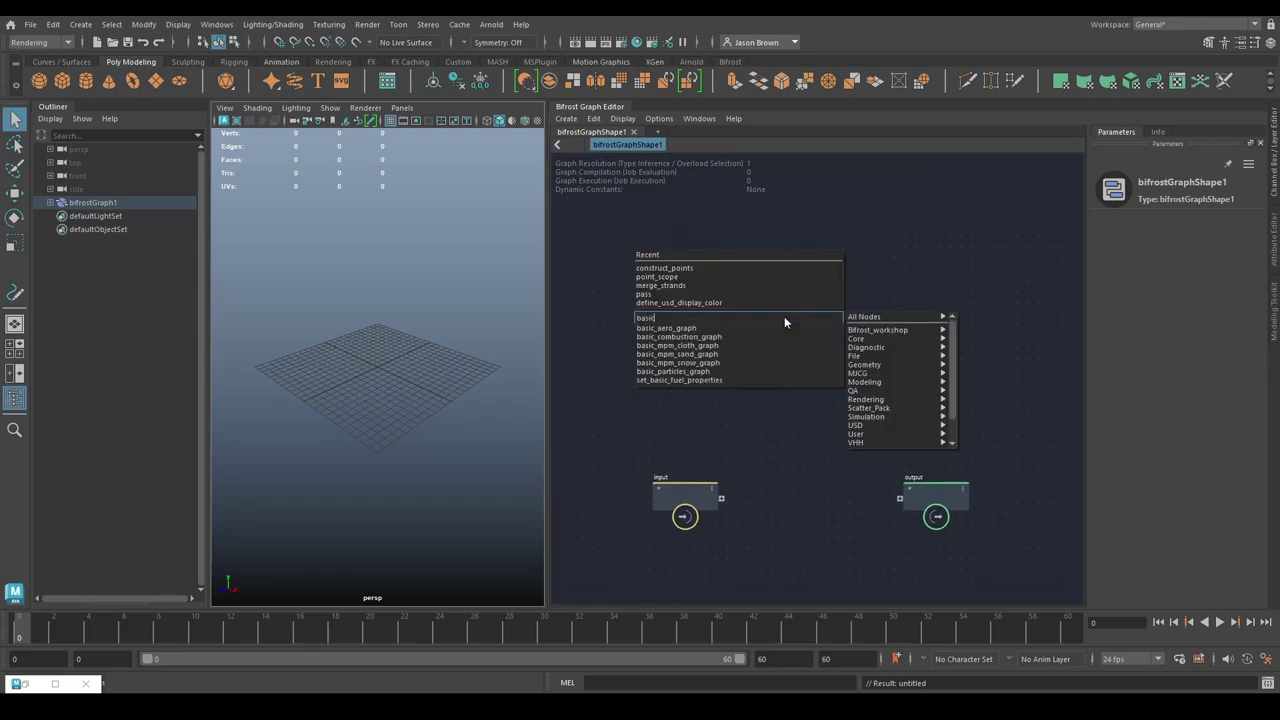
pyautogui.click(738, 354)
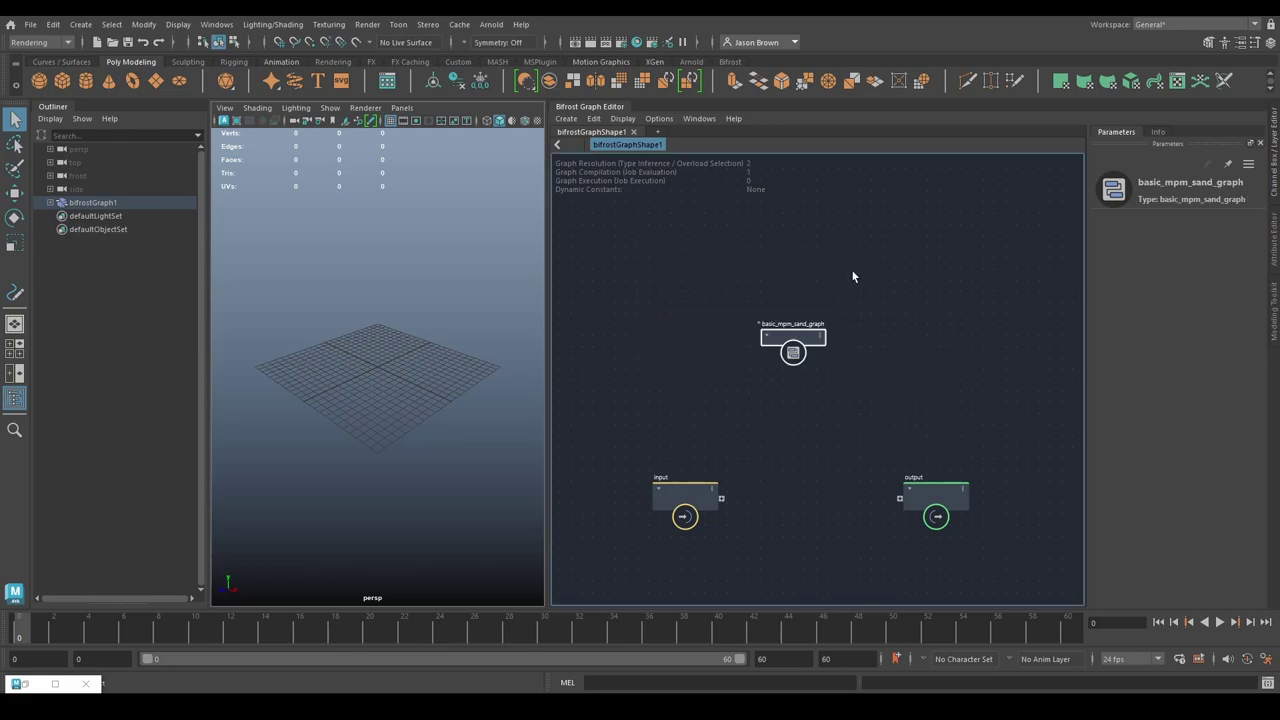
# Step: Explode the basic_mpm_sand_graph compound into its individual nodes and move them above the input and output nodes
pyautogui.scroll(3, 853, 277)
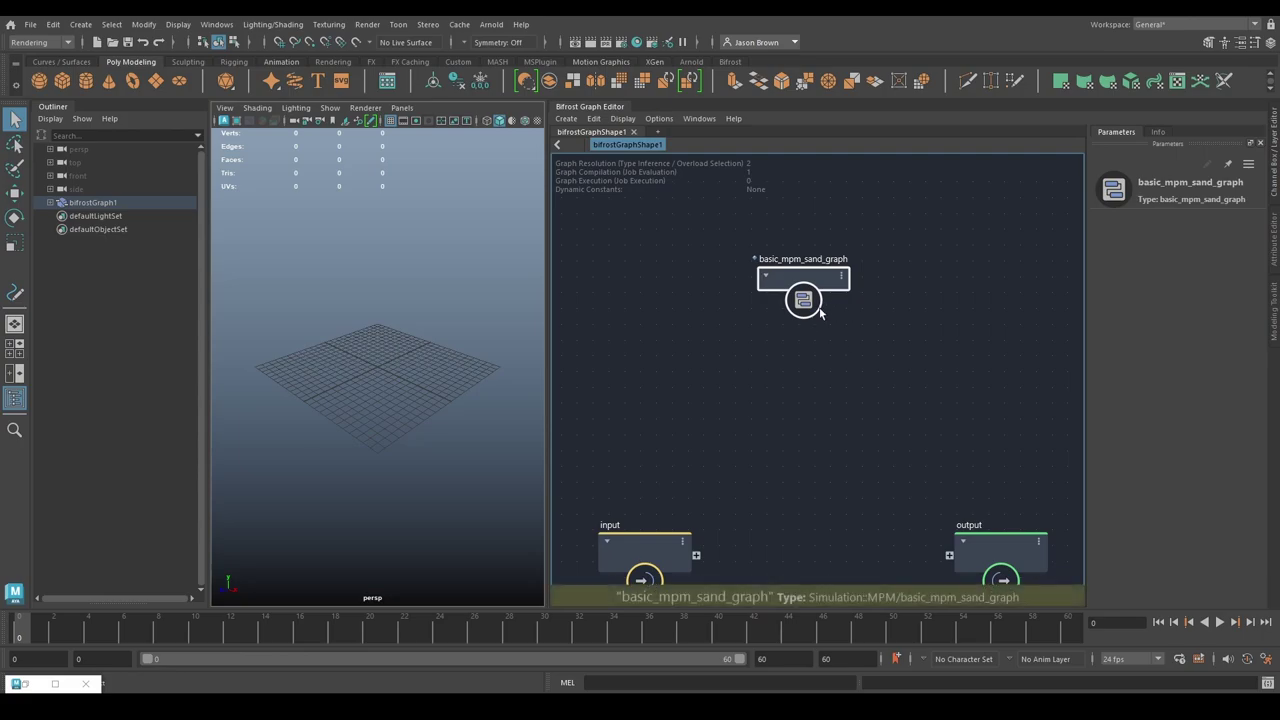
pyautogui.scroll(-2, 856, 450)
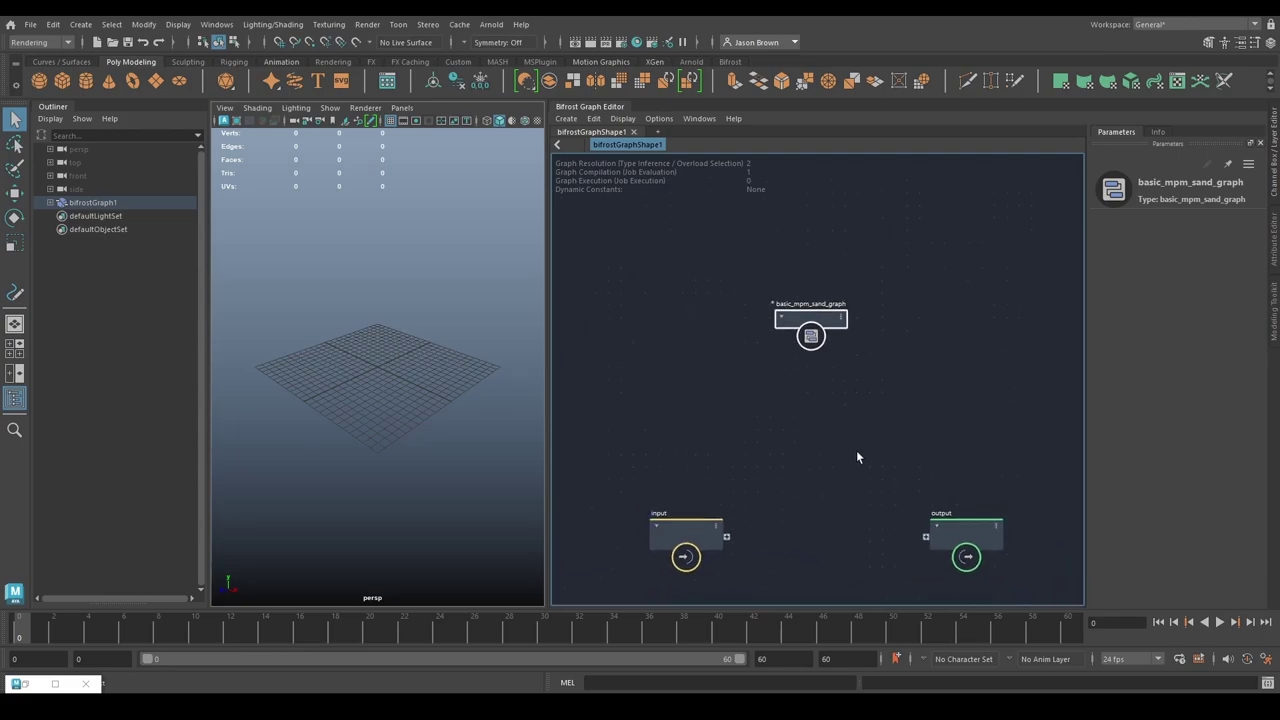
pyautogui.rightClick(820, 327)
pyautogui.click(880, 398)
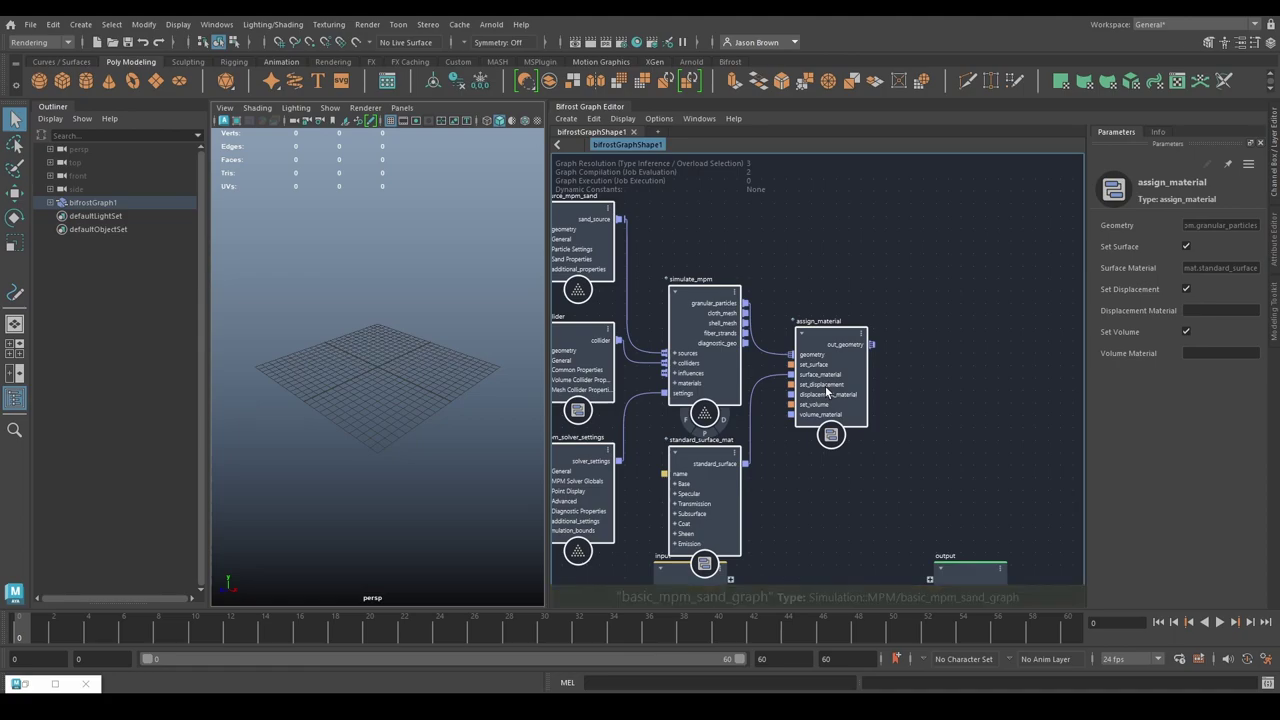
pyautogui.scroll(-2, 845, 345)
pyautogui.moveTo(888, 355); pyautogui.dragTo(989, 317)
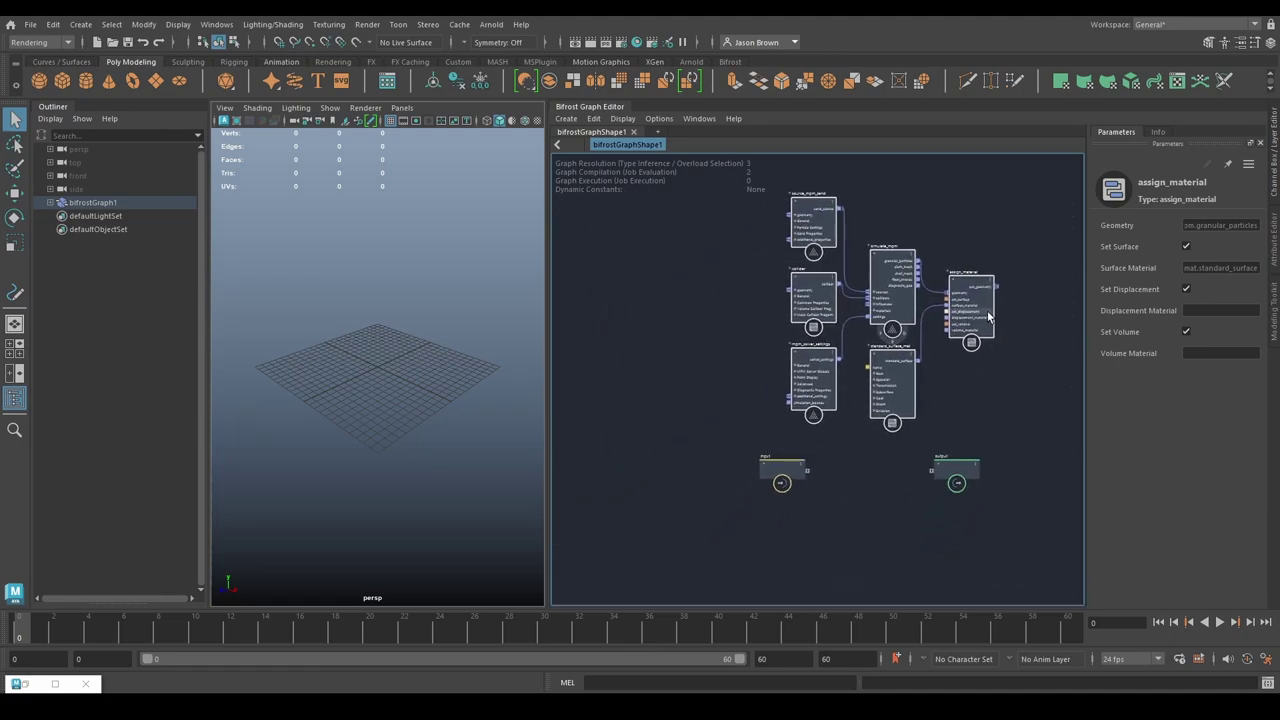
pyautogui.click(988, 394)
pyautogui.scroll(3, 975, 370)
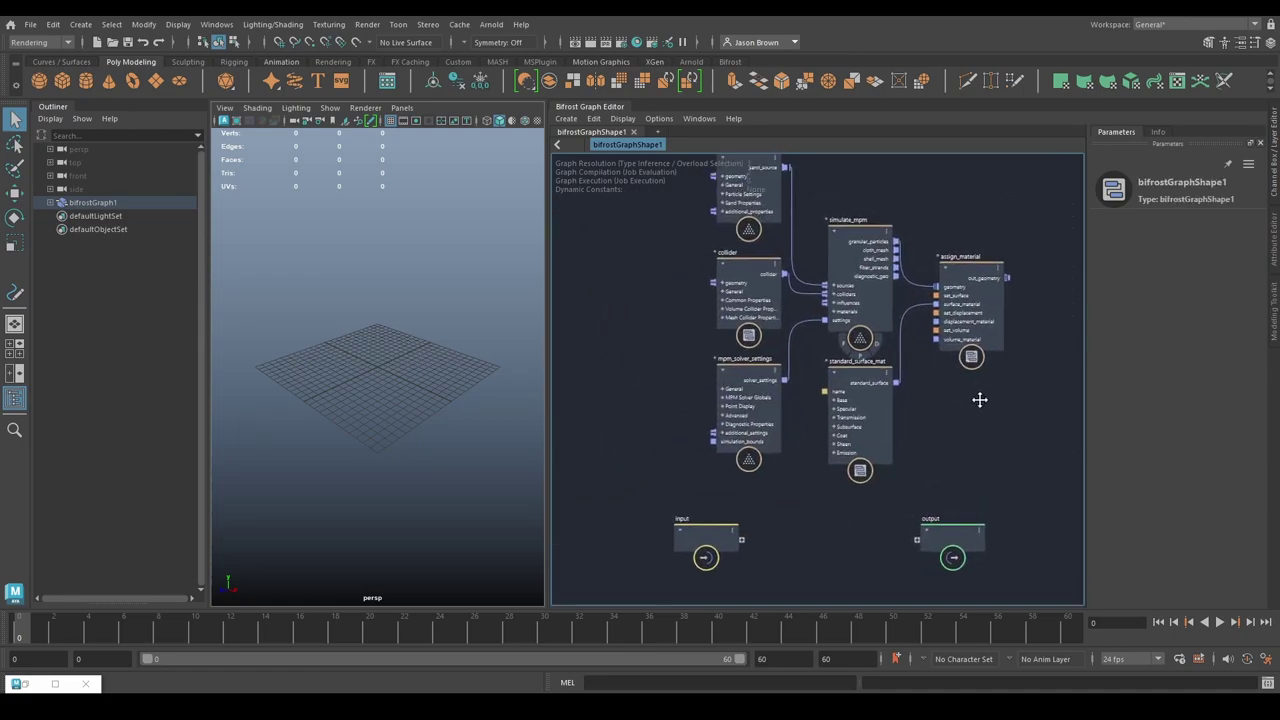
# Step: Examine the parameters of the source_mpm_sand, collider, mpm_solver_settings and simulate_mpm nodes
pyautogui.keyDown('alt'); pyautogui.moveTo(978, 393); pyautogui.dragTo(979, 451, button='middle'); pyautogui.keyUp('alt')
pyautogui.scroll(1, 979, 449)
pyautogui.click(709, 265)
pyautogui.click(705, 378)
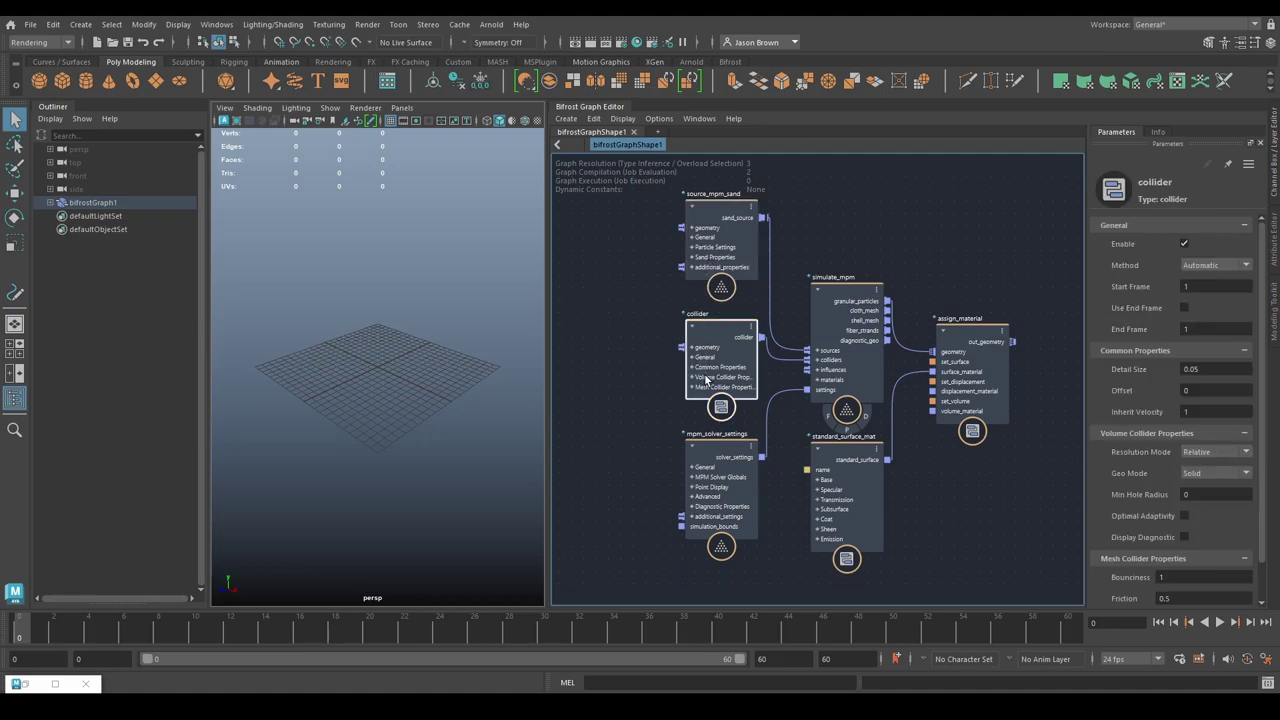
pyautogui.click(693, 519)
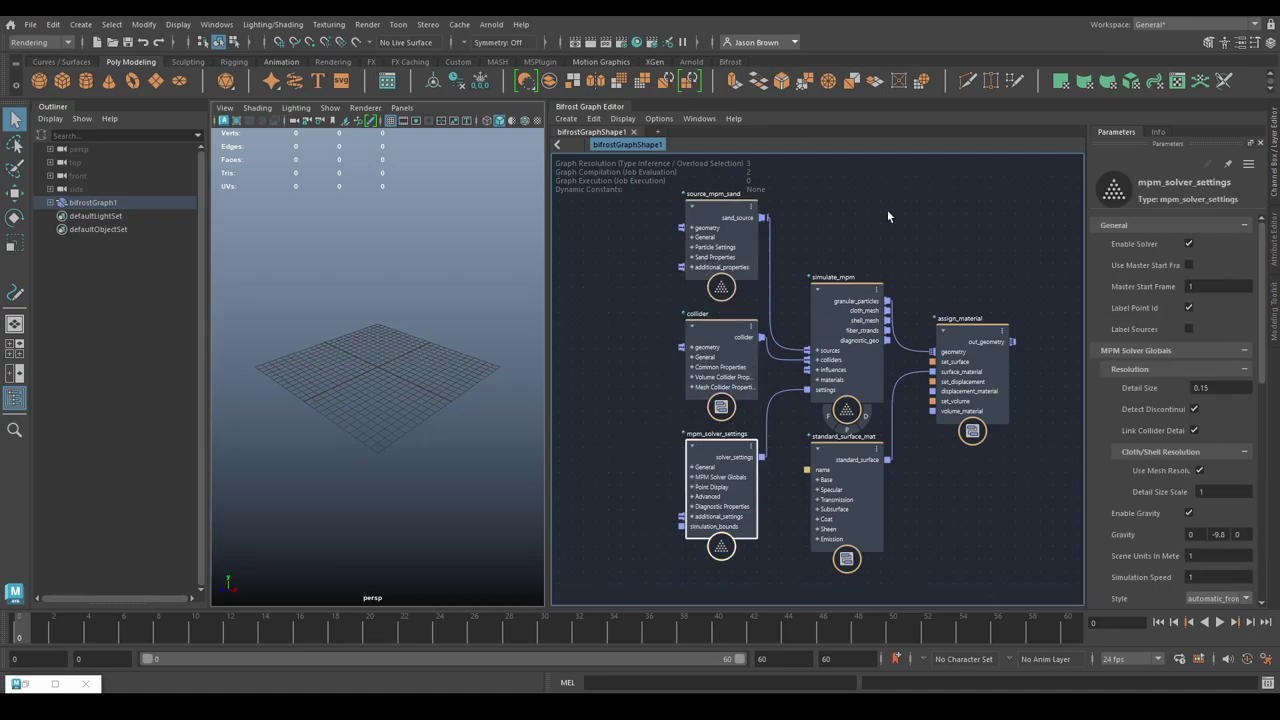
pyautogui.click(865, 318)
# Step: Move the standard_surface_mat and assign_material nodes away from simulate_mpm to separate the shading from the simulation nodes
pyautogui.moveTo(855, 601); pyautogui.dragTo(994, 399)
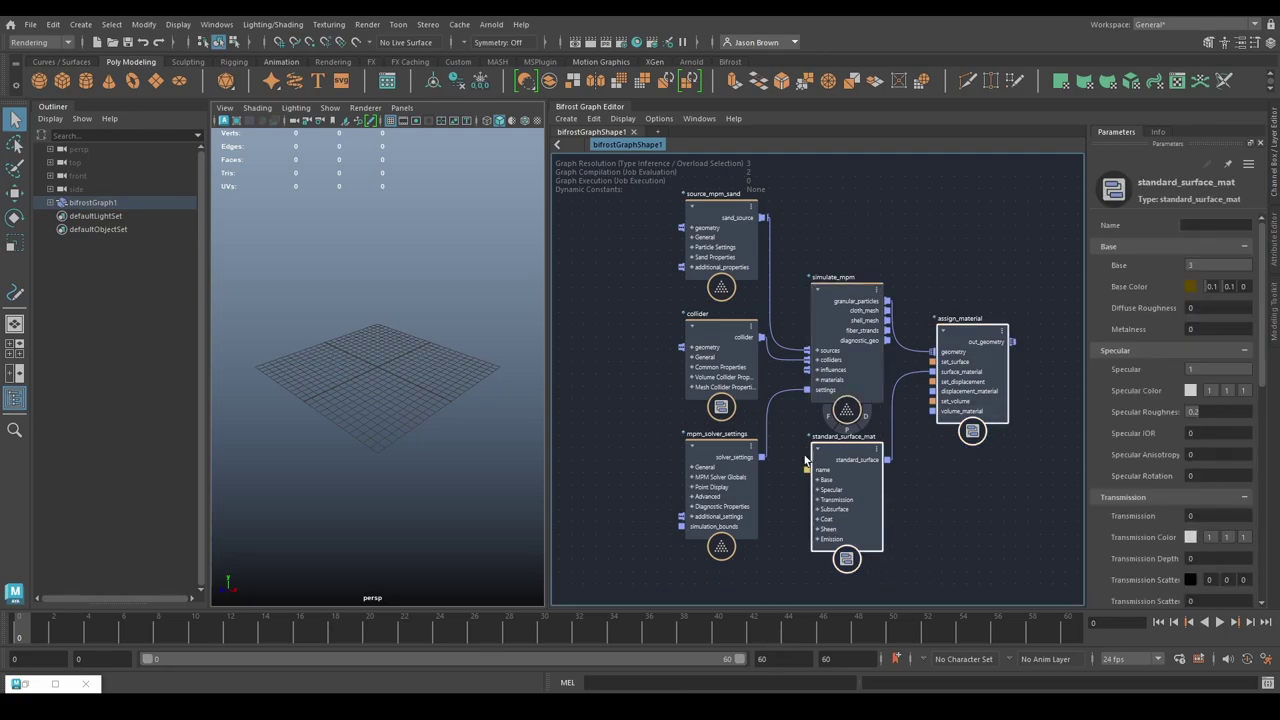
pyautogui.scroll(-1, 875, 447)
pyautogui.moveTo(968, 415)
pyautogui.mouseDown()
pyautogui.moveTo(1035, 405)
pyautogui.moveTo(1063, 385)
pyautogui.moveTo(1063, 368)
pyautogui.mouseUp()
pyautogui.moveTo(827, 190); pyautogui.dragTo(686, 556)
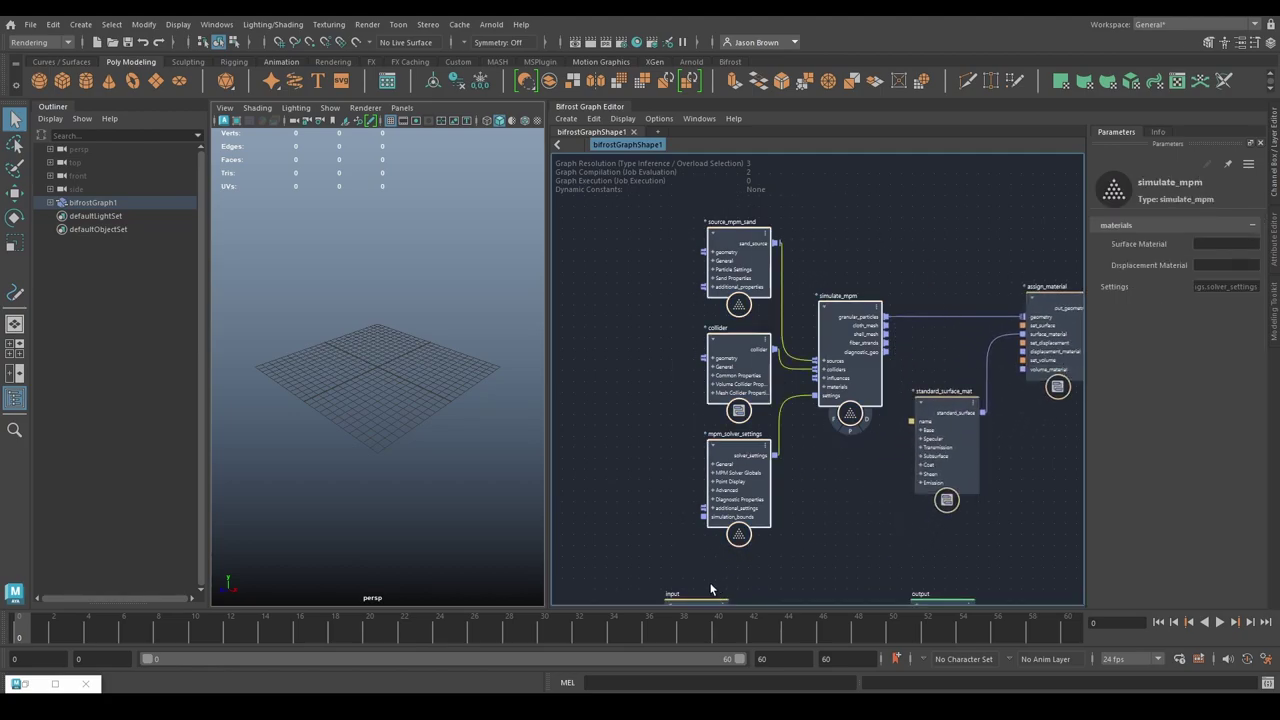
# Step: Move the input and output nodes further down, clear of the simulation and material nodes
pyautogui.keyDown('alt'); pyautogui.moveTo(777, 589); pyautogui.dragTo(795, 560, button='right'); pyautogui.keyUp('alt')
pyautogui.keyDown('alt'); pyautogui.moveTo(796, 552); pyautogui.dragTo(832, 497, button='middle'); pyautogui.keyUp('alt')
pyautogui.moveTo(647, 521); pyautogui.dragTo(1008, 598)
pyautogui.moveTo(964, 565); pyautogui.dragTo(971, 596)
pyautogui.keyDown('alt'); pyautogui.moveTo(981, 477); pyautogui.dragTo(918, 498, button='middle'); pyautogui.keyUp('alt')
pyautogui.moveTo(916, 500); pyautogui.dragTo(1040, 361)
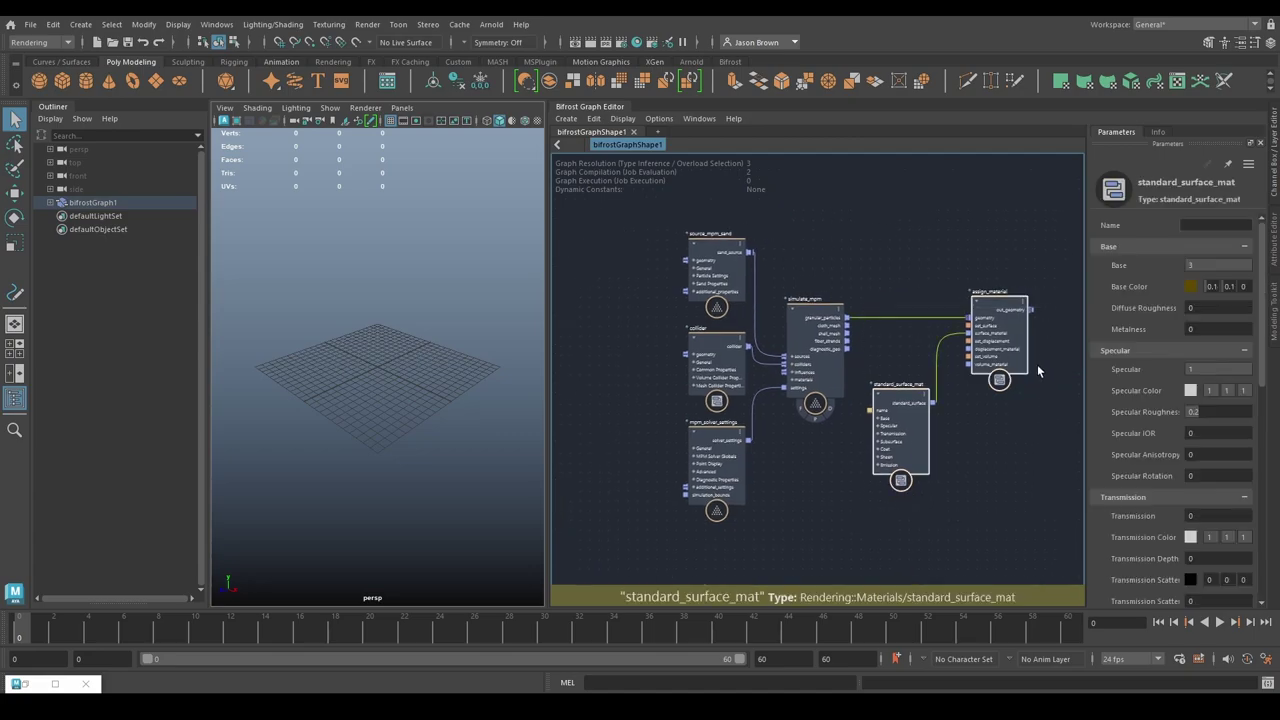
pyautogui.click(885, 516)
# Step: Add a create_mesh_cube node and place it above and to the left of source_mpm_sand
pyautogui.moveTo(883, 237); pyautogui.dragTo(993, 266, button='middle')
pyautogui.press('Tab')
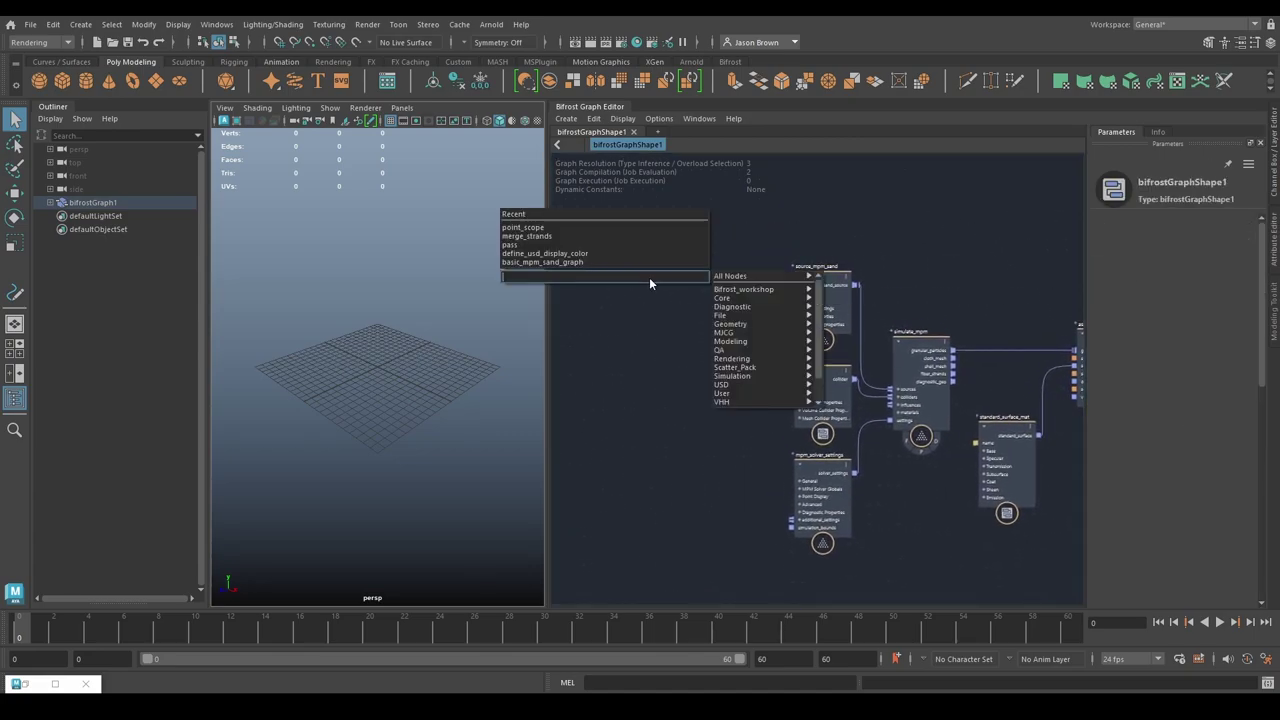
pyautogui.write('cmcube')
pyautogui.press('Up')
pyautogui.press('Return')
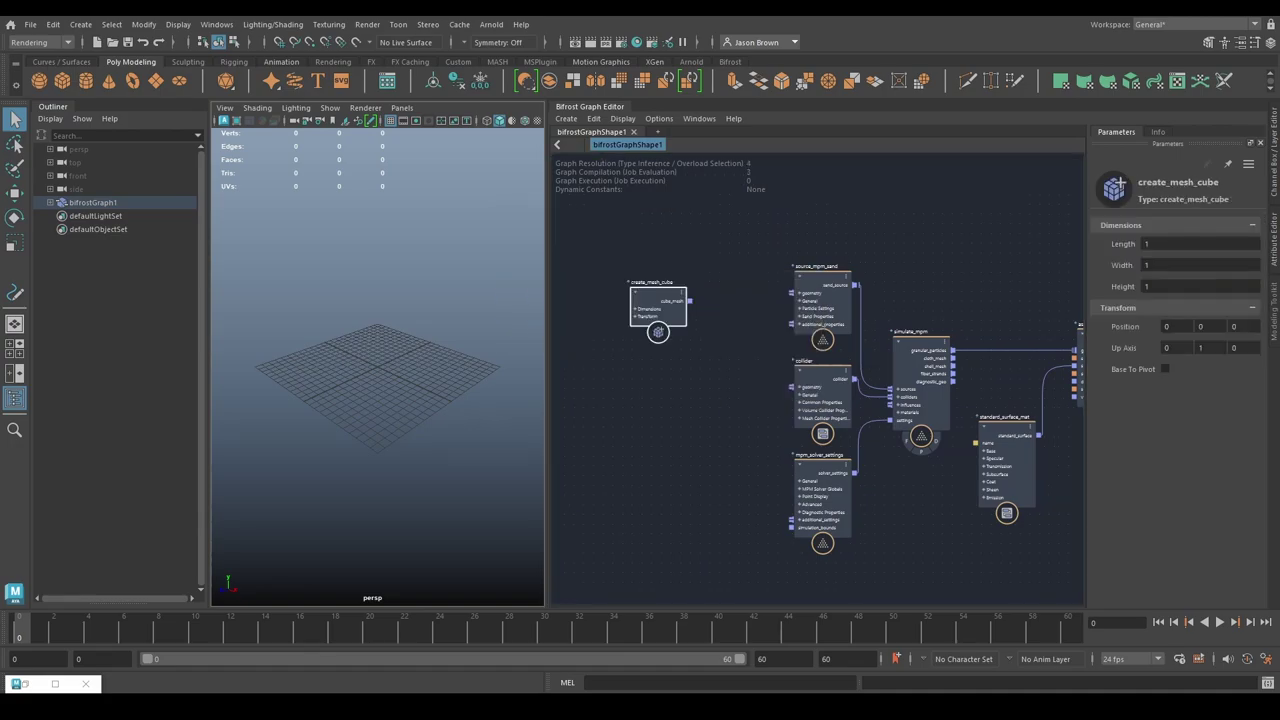
pyautogui.moveTo(697, 288); pyautogui.dragTo(706, 363, button='middle')
pyautogui.moveTo(652, 380); pyautogui.dragTo(688, 234)
# Step: Add a terminal node and connect the cube's cube_mesh output to its diagnostic input
pyautogui.press('Tab')
pyautogui.write('terminal')
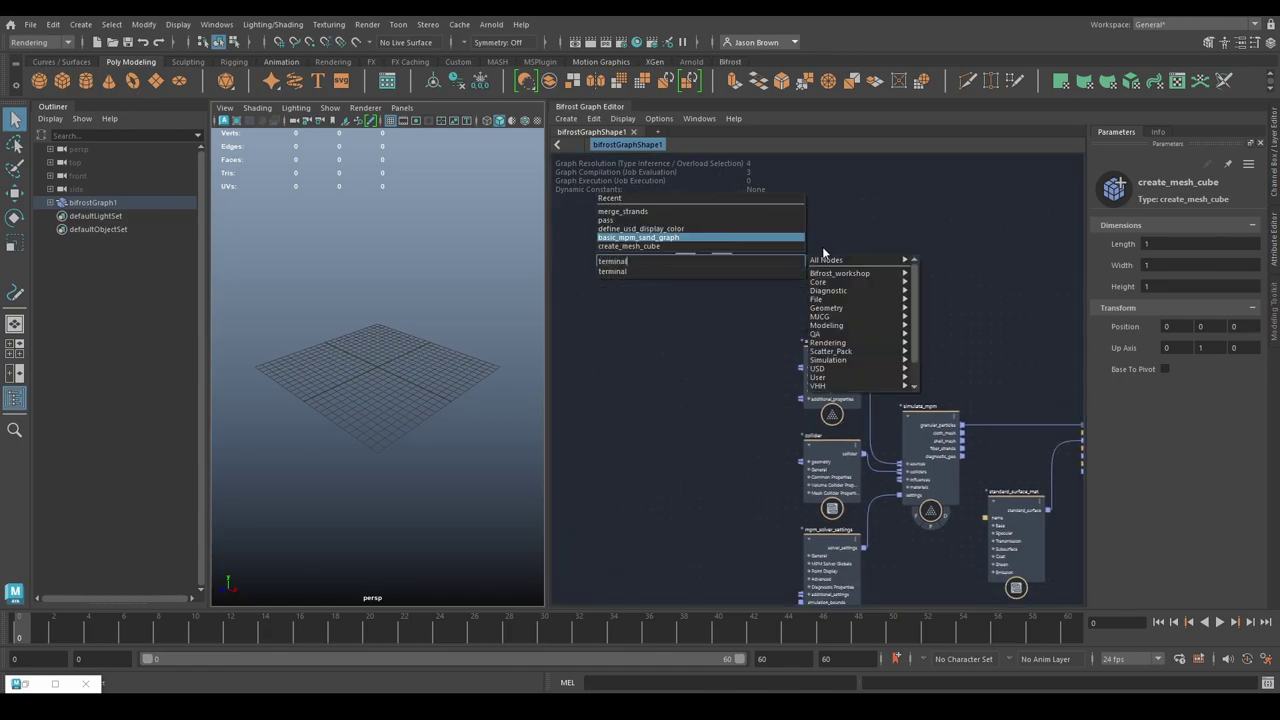
pyautogui.press('Return')
pyautogui.moveTo(742, 306); pyautogui.dragTo(929, 249)
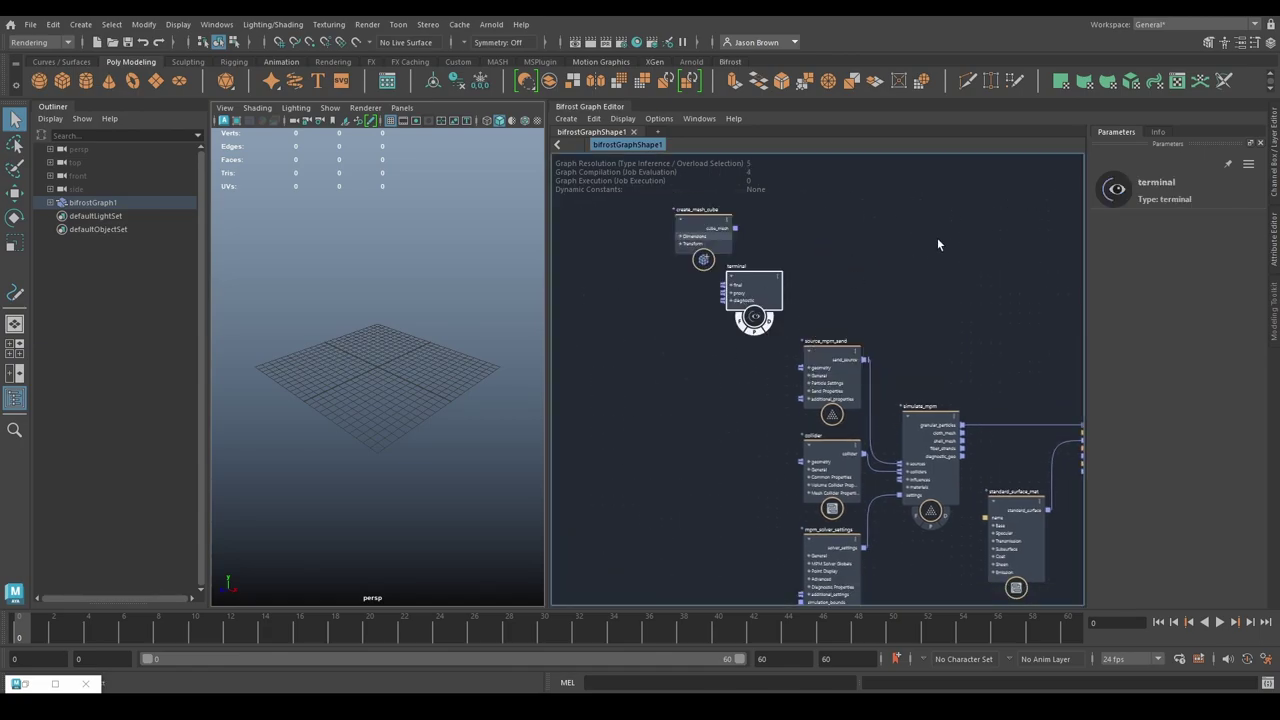
pyautogui.moveTo(735, 229); pyautogui.dragTo(930, 243)
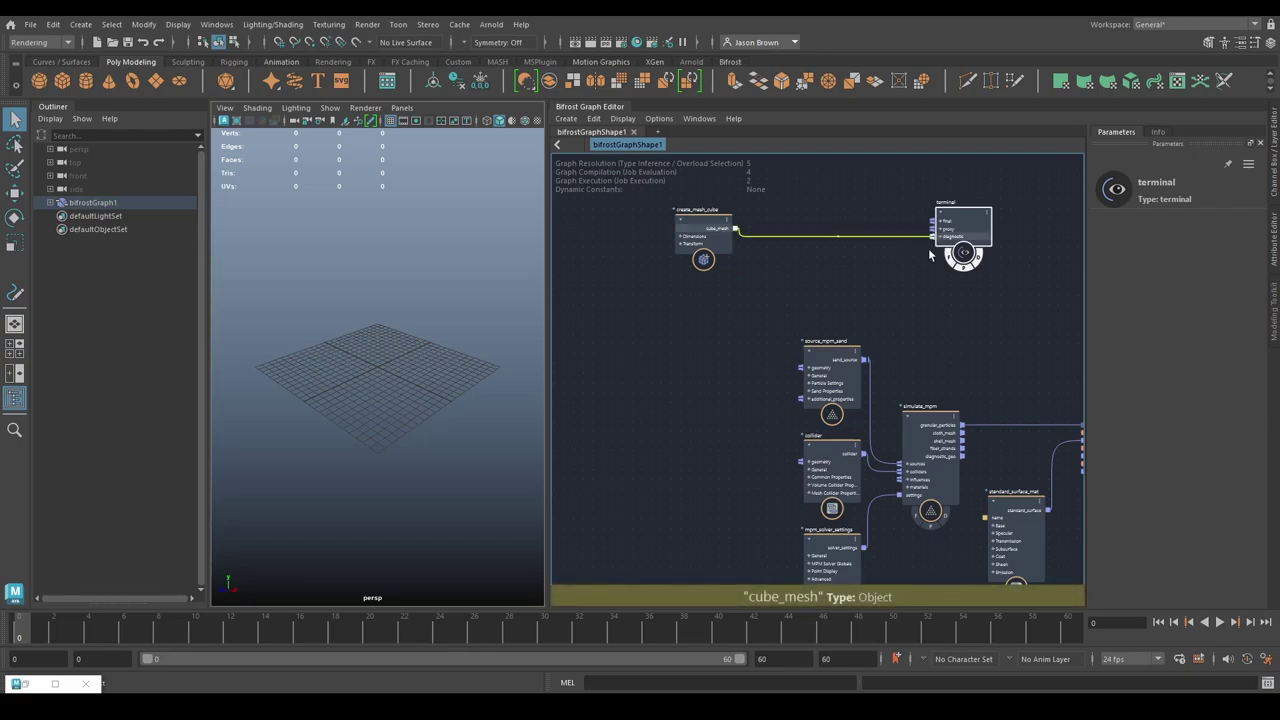
# Step: Set the mesh cube's length to 10 and connect its cube_mesh output to the geometry input of source_mpm_sand
pyautogui.click(705, 286)
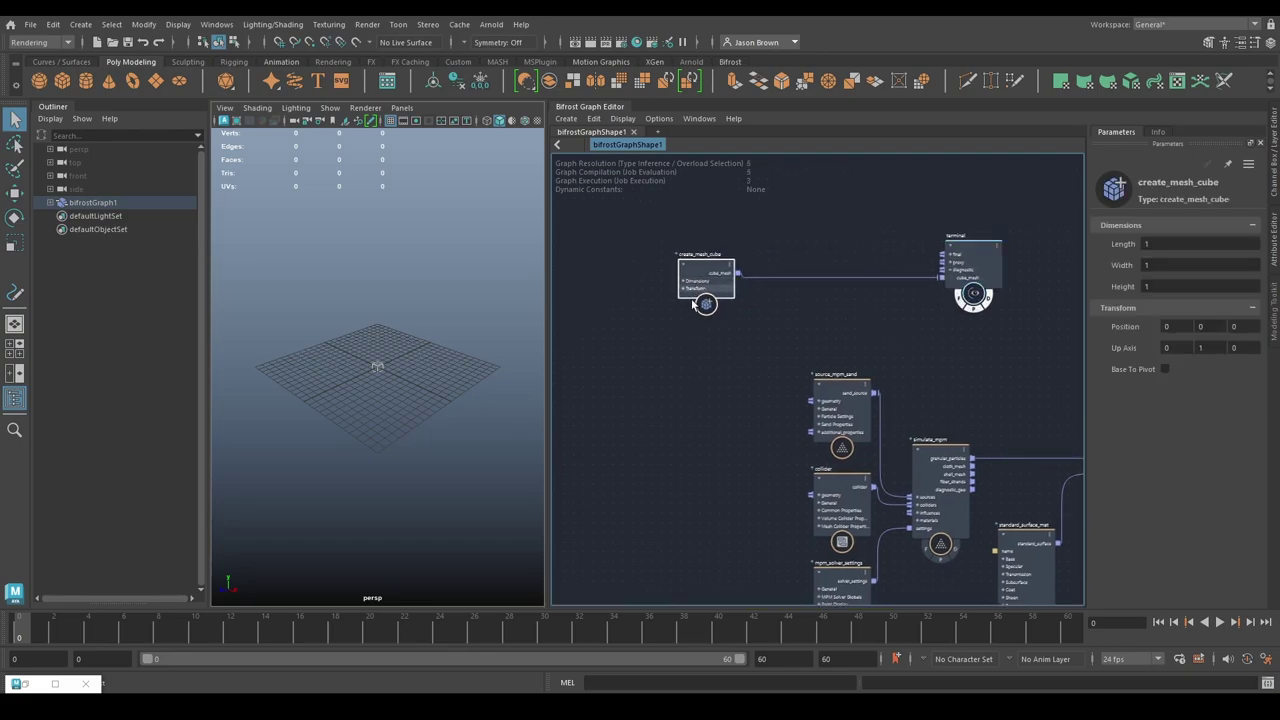
pyautogui.click(1172, 244)
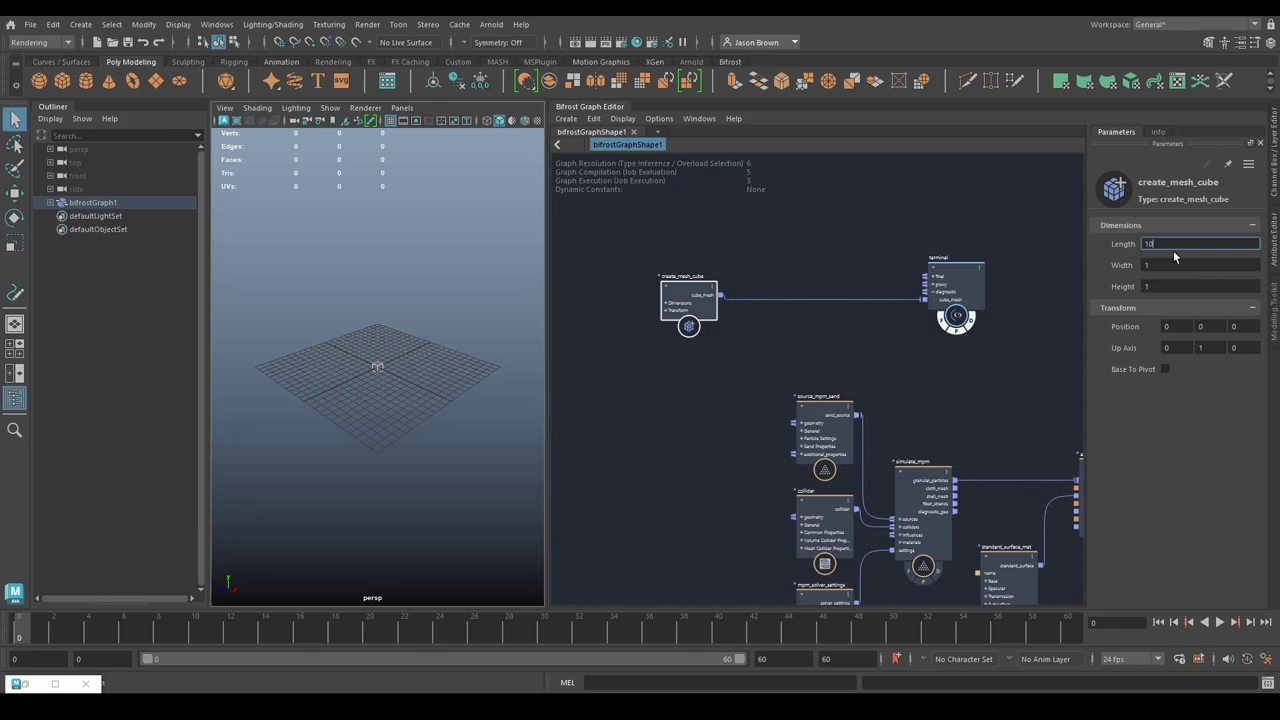
pyautogui.press('Return')
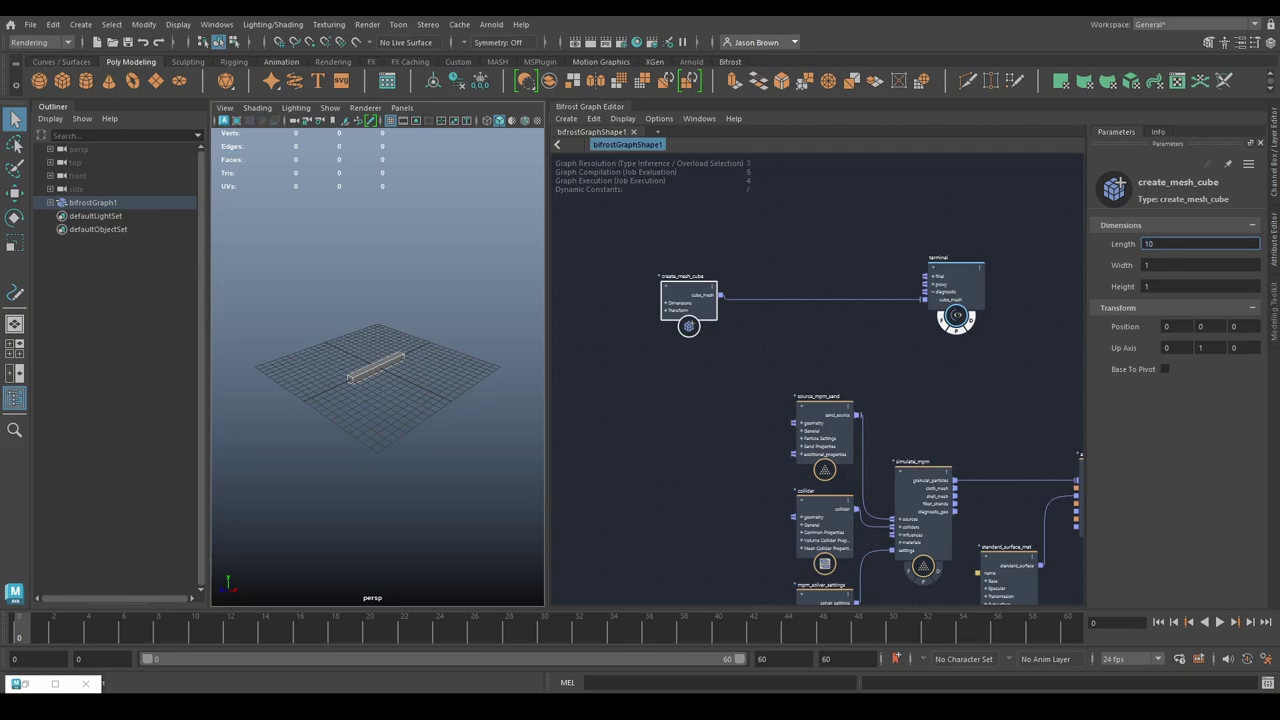
pyautogui.moveTo(720, 295); pyautogui.dragTo(806, 433)
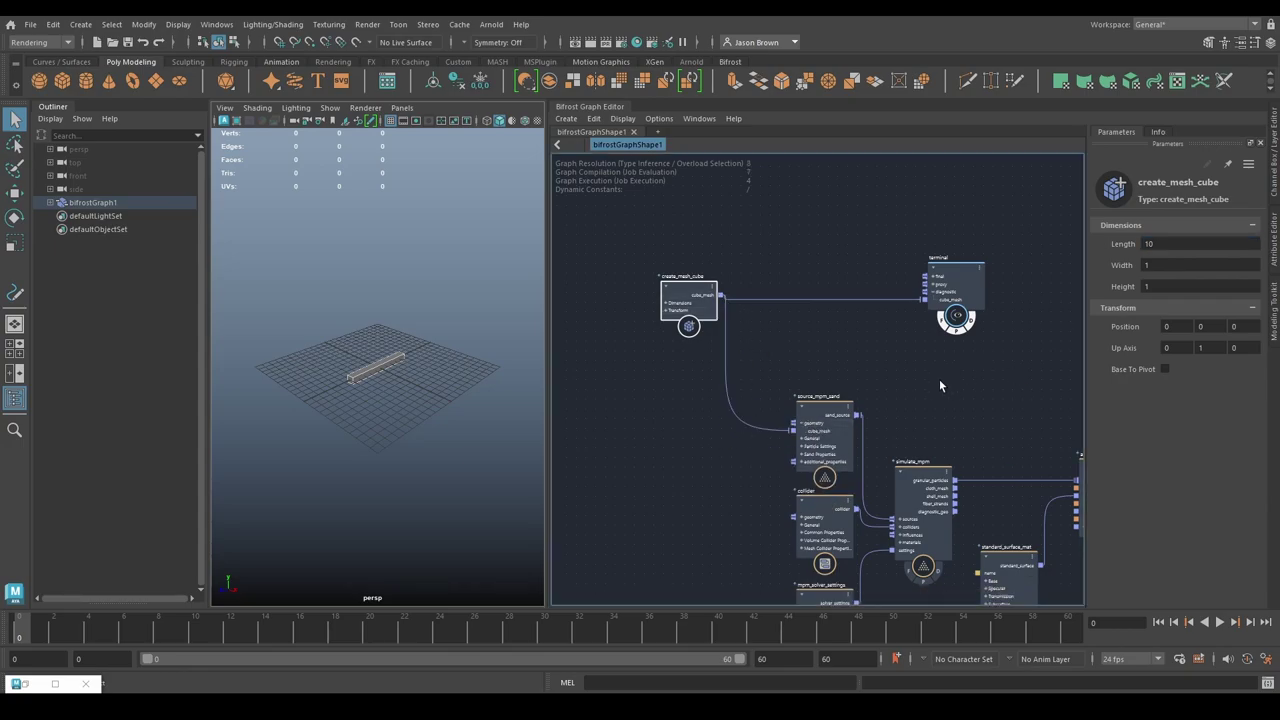
# Step: Examine the distribution mode options of source_mpm_sand and view the elongated cube up close
pyautogui.click(820, 422)
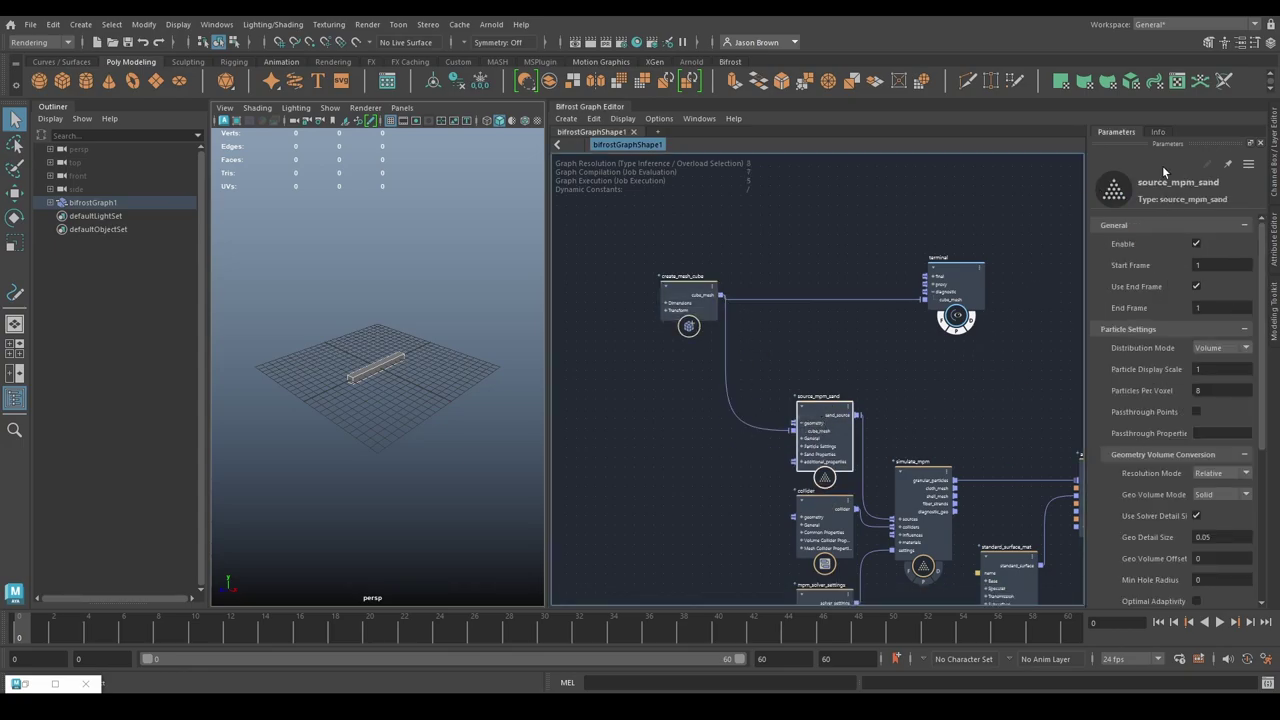
pyautogui.moveTo(1085, 221); pyautogui.dragTo(1015, 221)
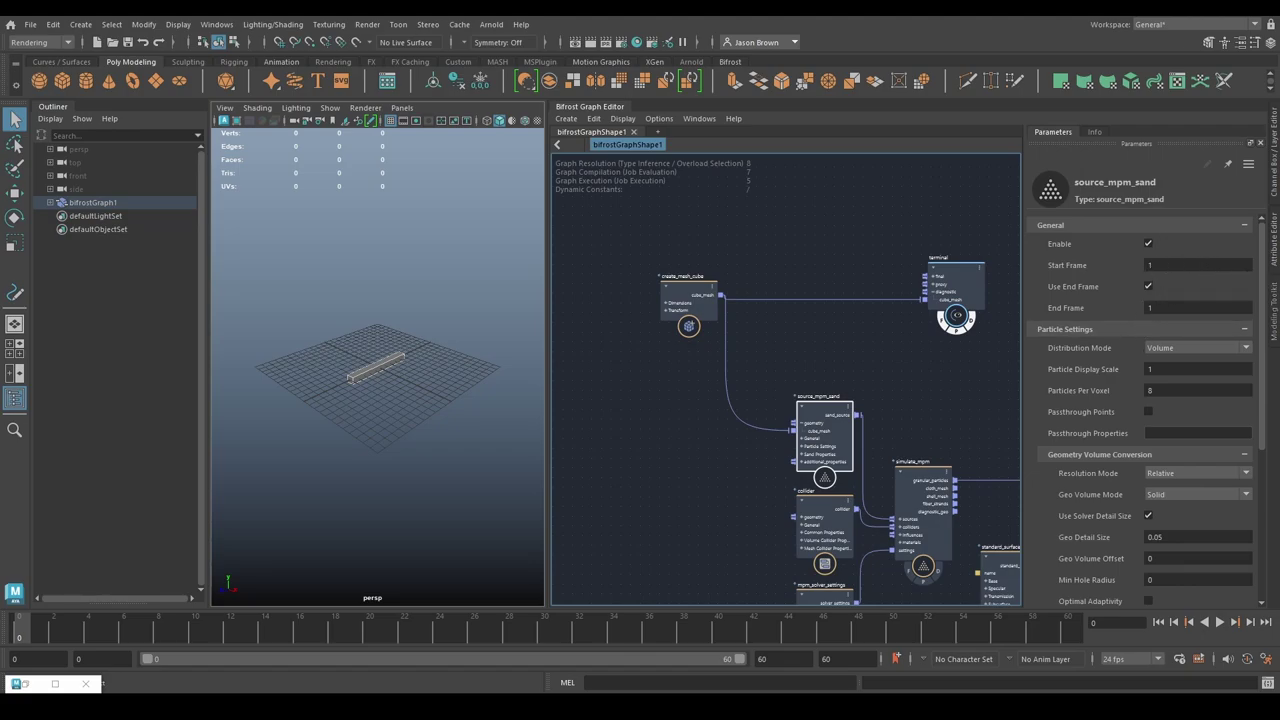
pyautogui.click(1163, 348)
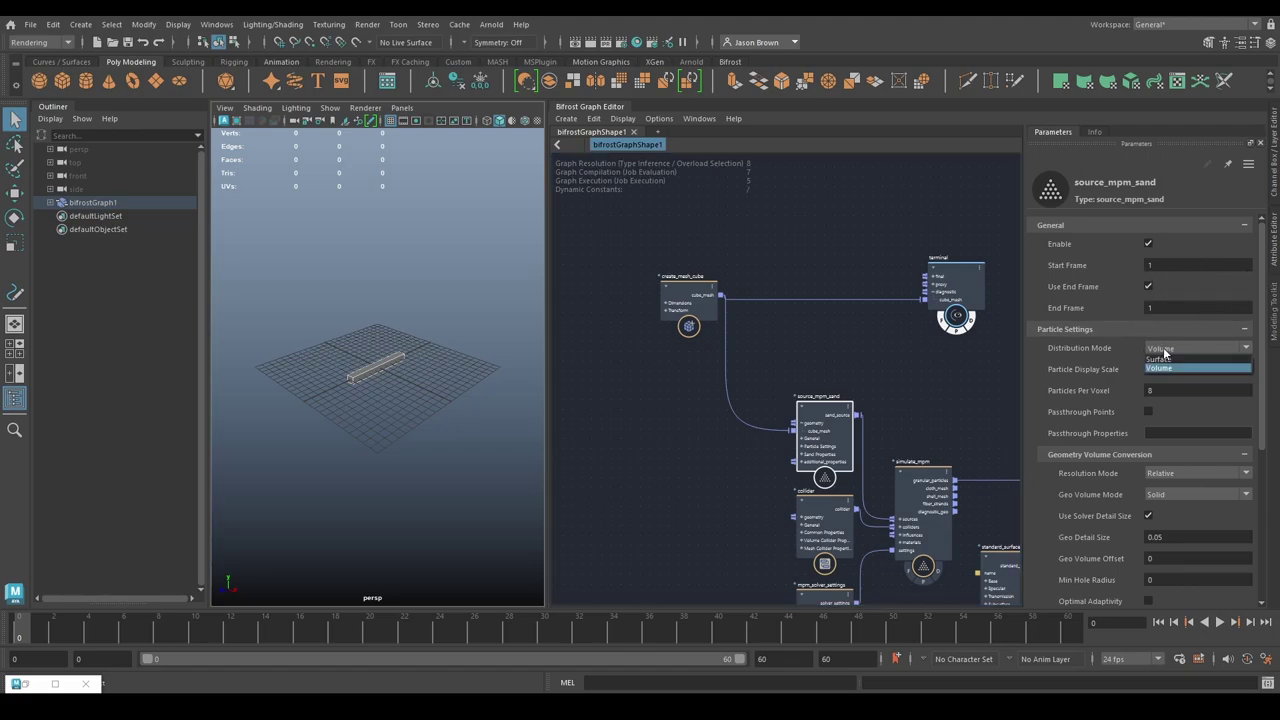
pyautogui.click(1168, 348)
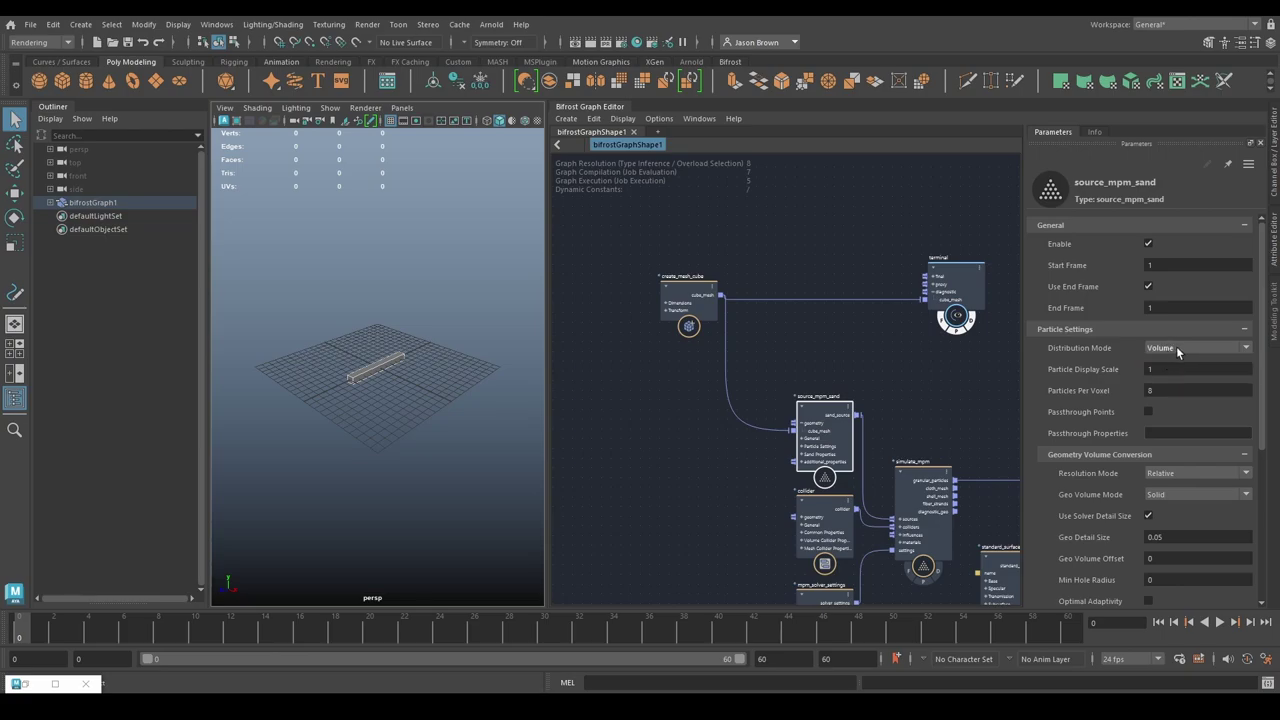
pyautogui.keyDown('alt'); pyautogui.moveTo(365, 382); pyautogui.dragTo(534, 408, button='right'); pyautogui.keyUp('alt')
pyautogui.keyDown('alt'); pyautogui.moveTo(291, 397); pyautogui.dragTo(357, 396); pyautogui.keyUp('alt')
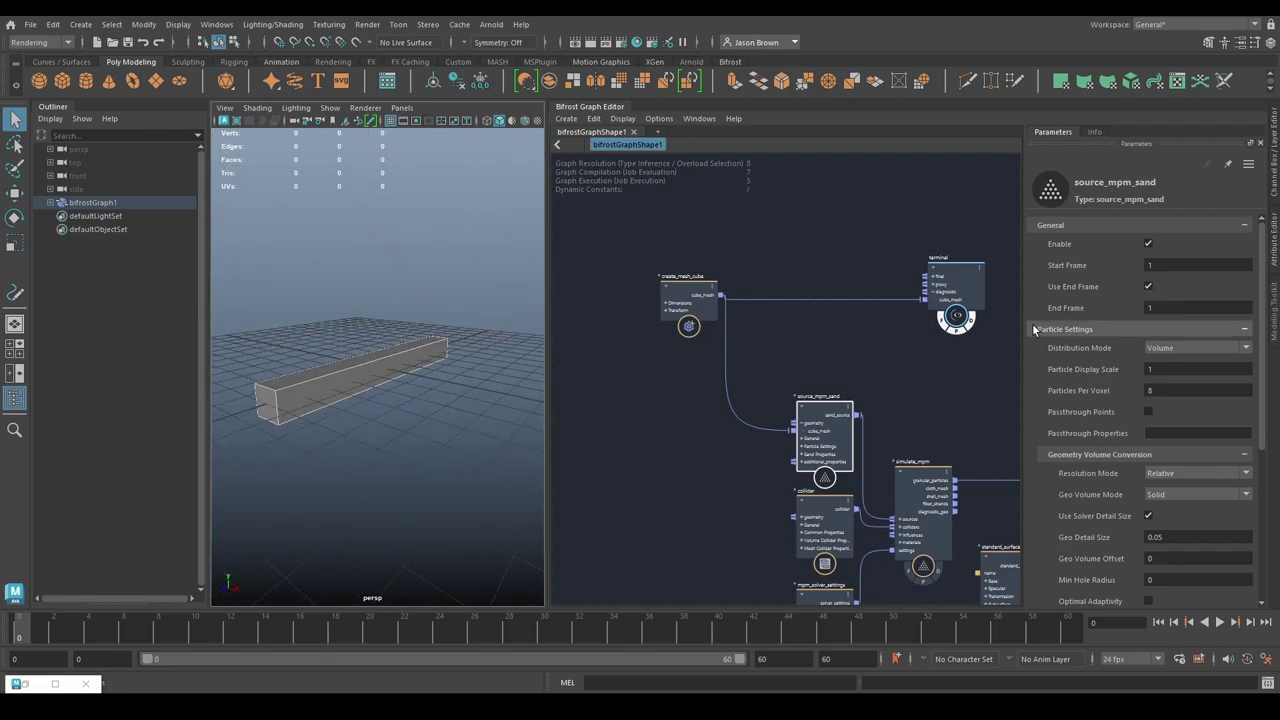
# Step: Try the Surface distribution mode on source_mpm_sand and review the node's remaining sand properties
pyautogui.click(1160, 347)
pyautogui.click(1165, 368)
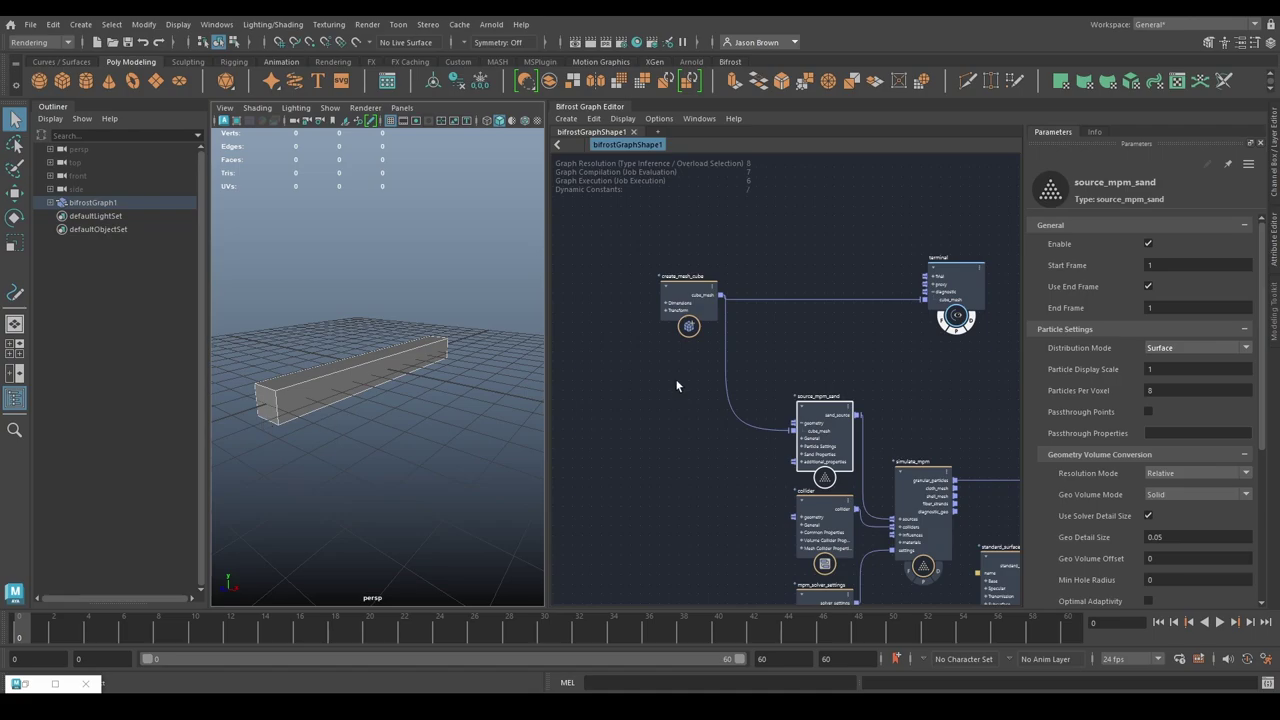
pyautogui.scroll(-4, 1160, 365)
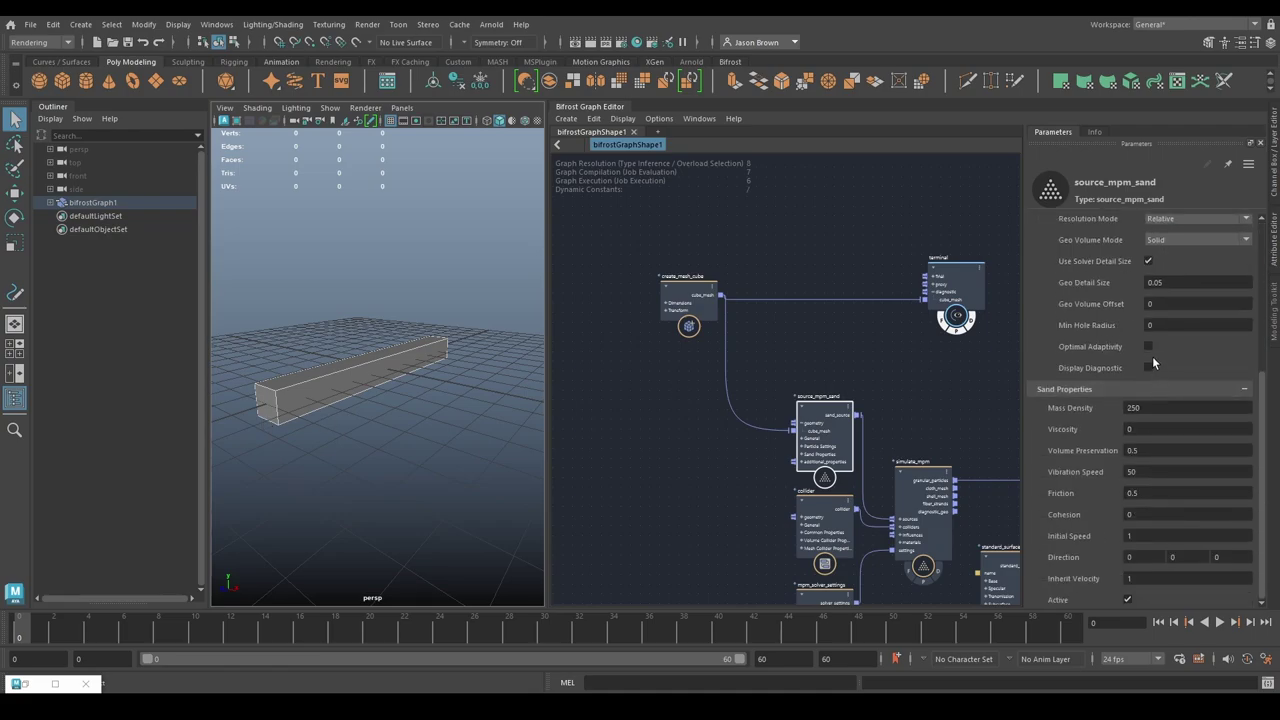
pyautogui.scroll(4, 1150, 365)
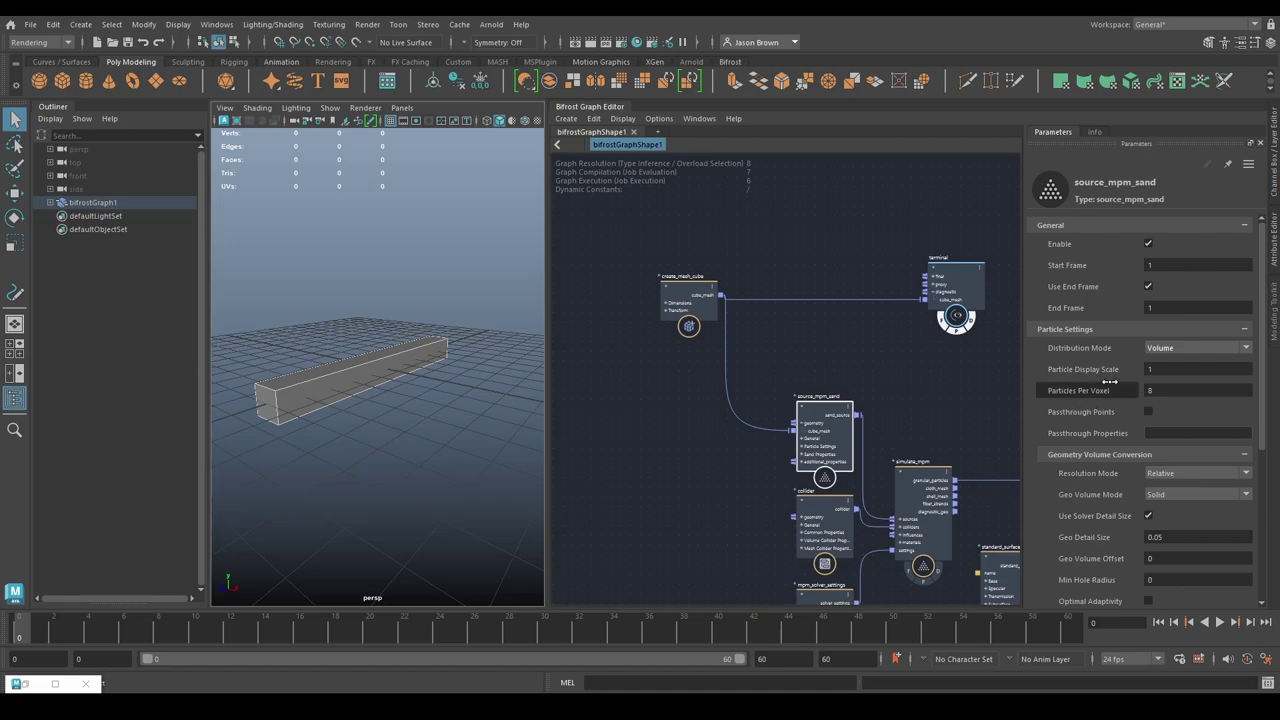
# Step: Set source_mpm_sand's Particle Display Scale to 0.2 and Particles Per Voxel to 20
pyautogui.click(1163, 370)
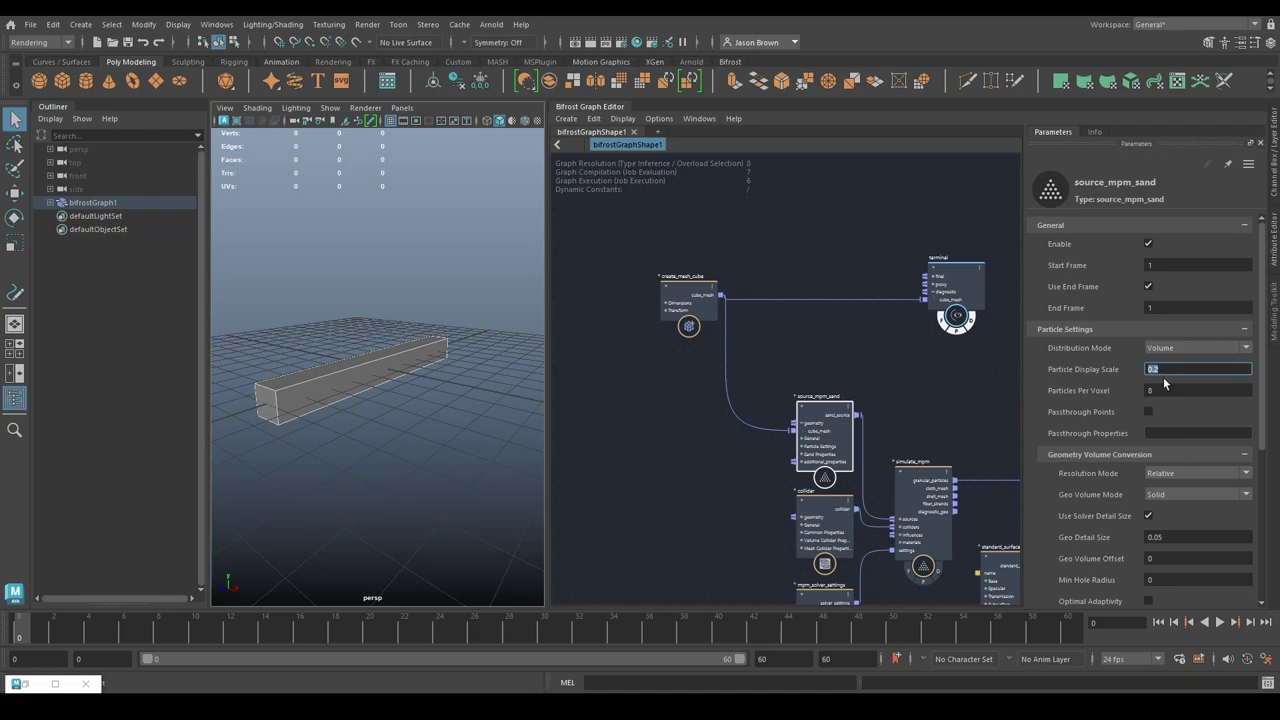
pyautogui.click(1165, 390)
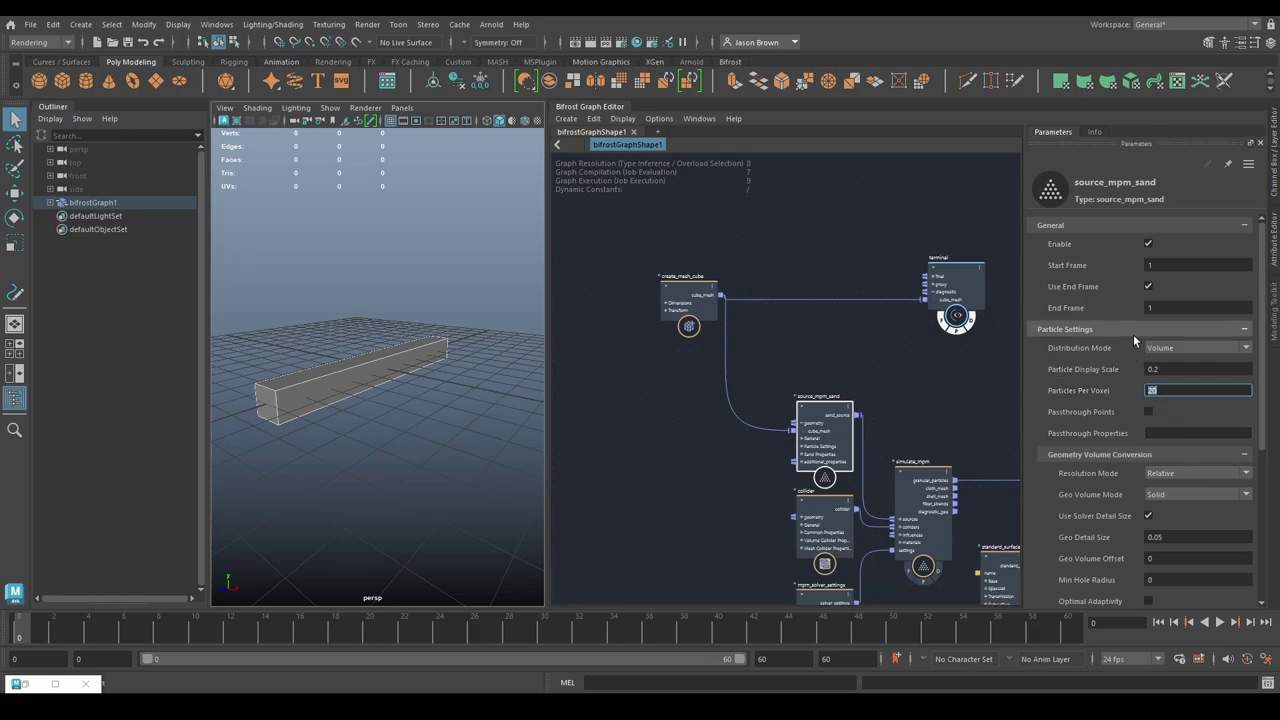
pyautogui.scroll(-2, 1120, 453)
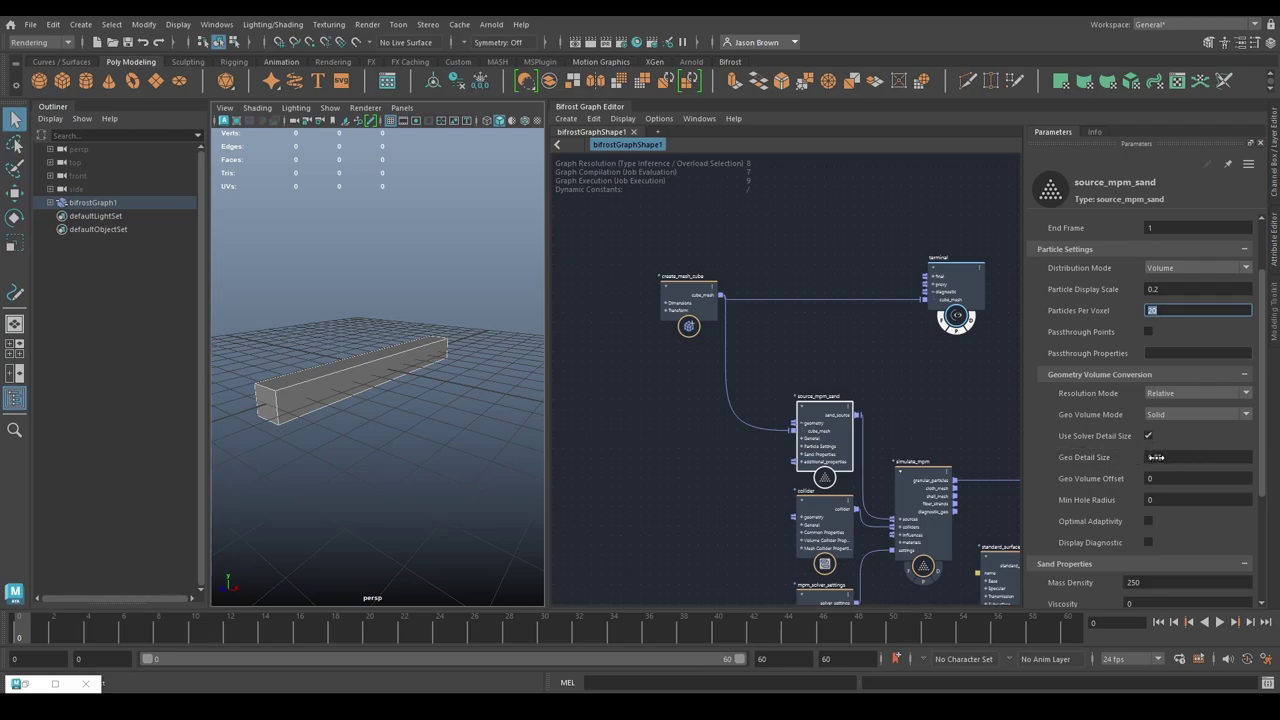
# Step: Open the Detail Size value of the mpm_solver_settings node for editing
pyautogui.keyDown('alt'); pyautogui.moveTo(897, 488); pyautogui.dragTo(912, 327, button='middle'); pyautogui.keyUp('alt')
pyautogui.click(832, 469)
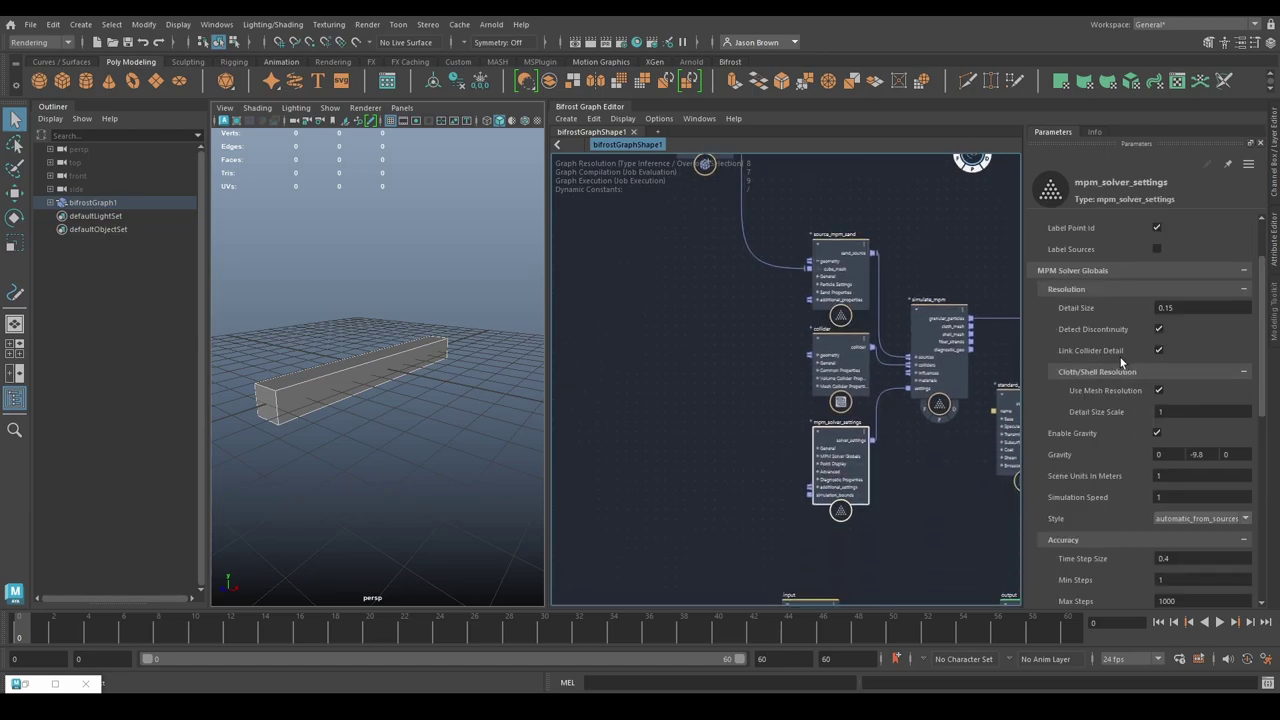
pyautogui.scroll(1, 1090, 308)
pyautogui.click(1165, 348)
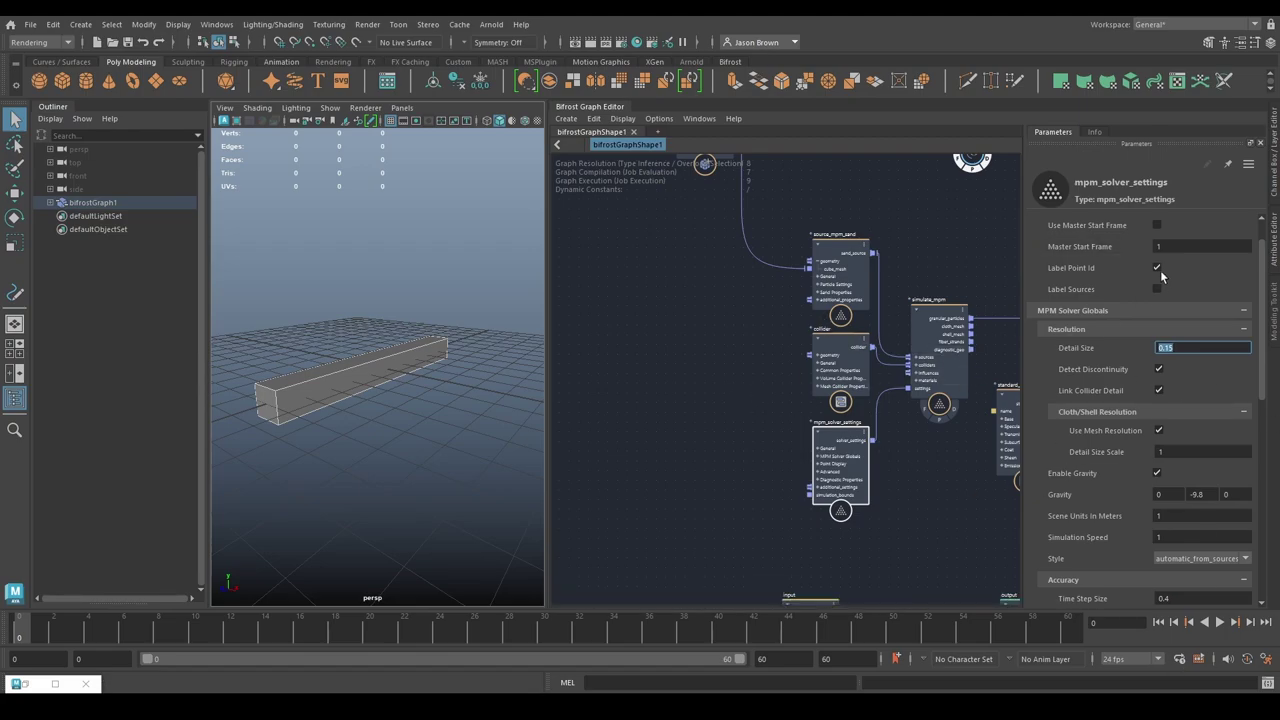
# Step: Import the star.ma scene and hide the imported star mesh in the viewport
pyautogui.keyDown('alt'); pyautogui.moveTo(965, 481); pyautogui.dragTo(846, 486, button='middle'); pyautogui.keyUp('alt')
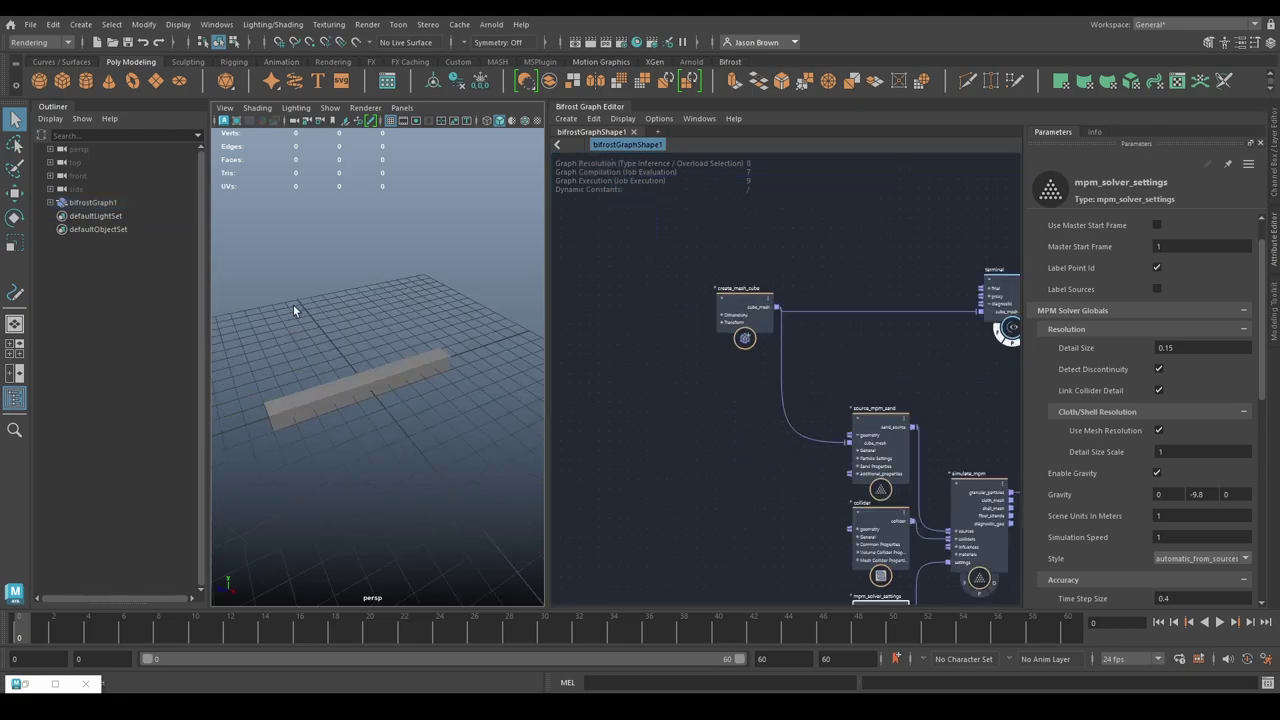
pyautogui.click(30, 24)
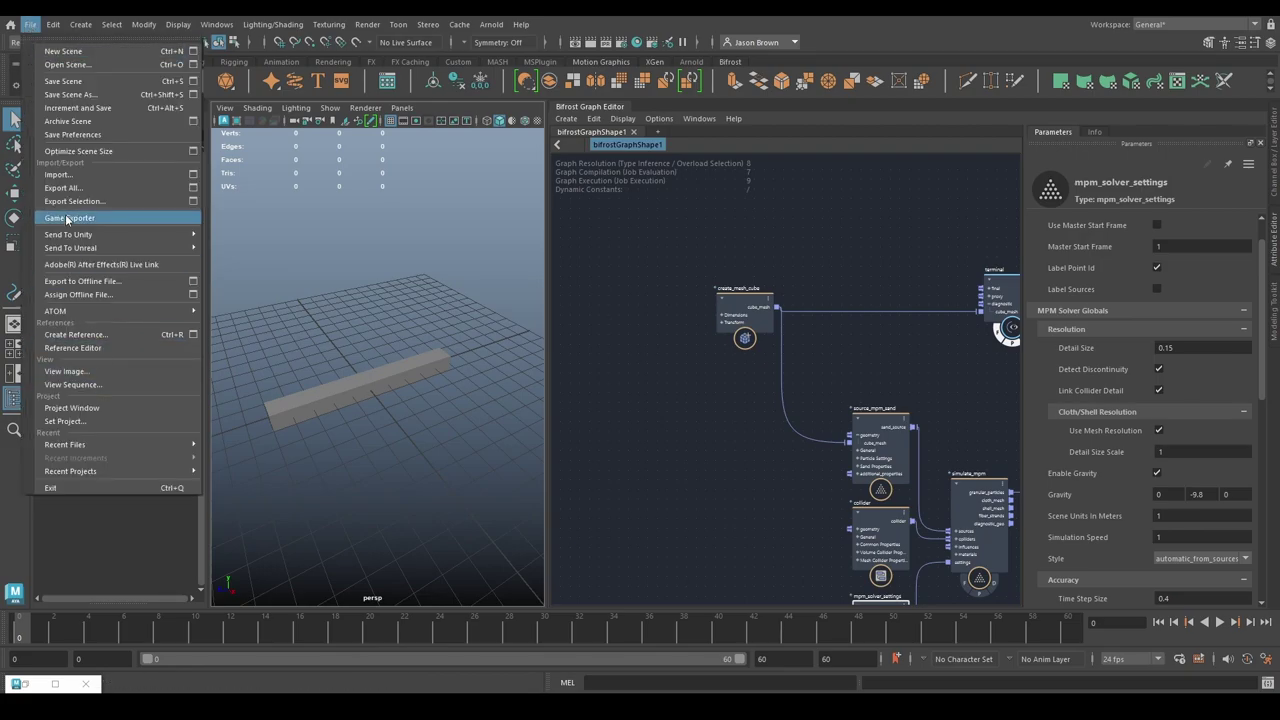
pyautogui.click(60, 174)
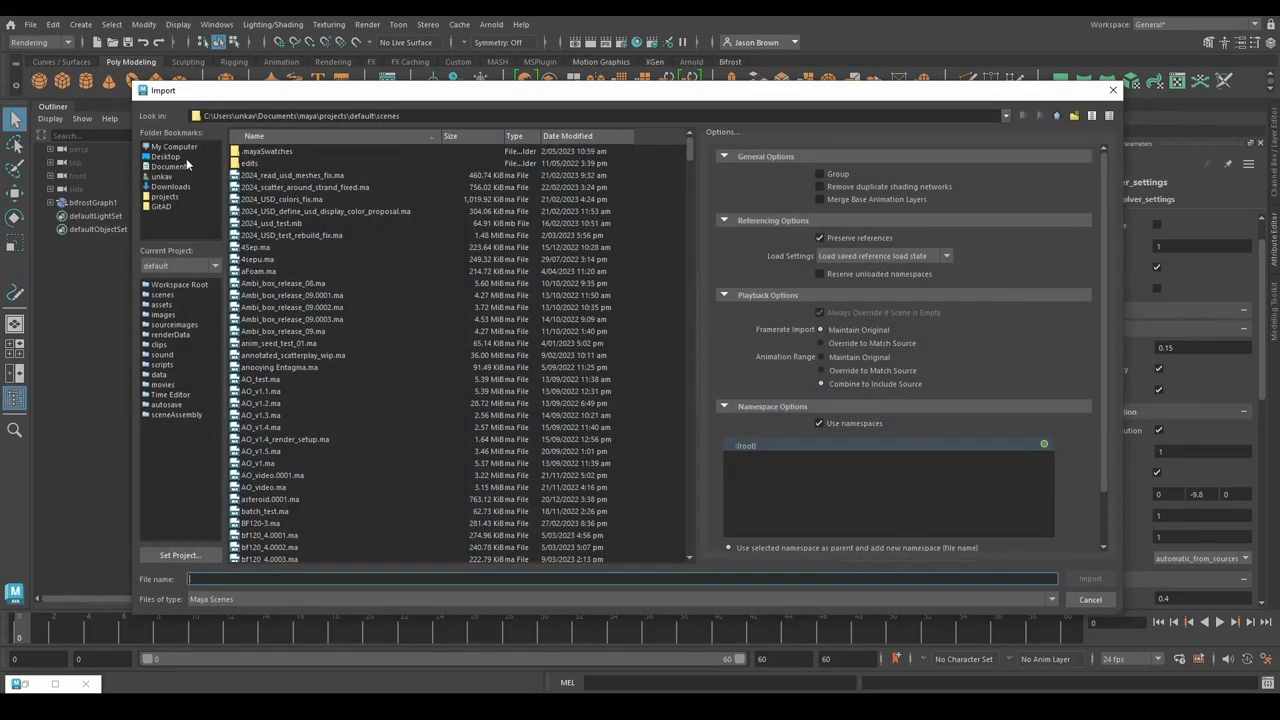
pyautogui.doubleClick(450, 209)
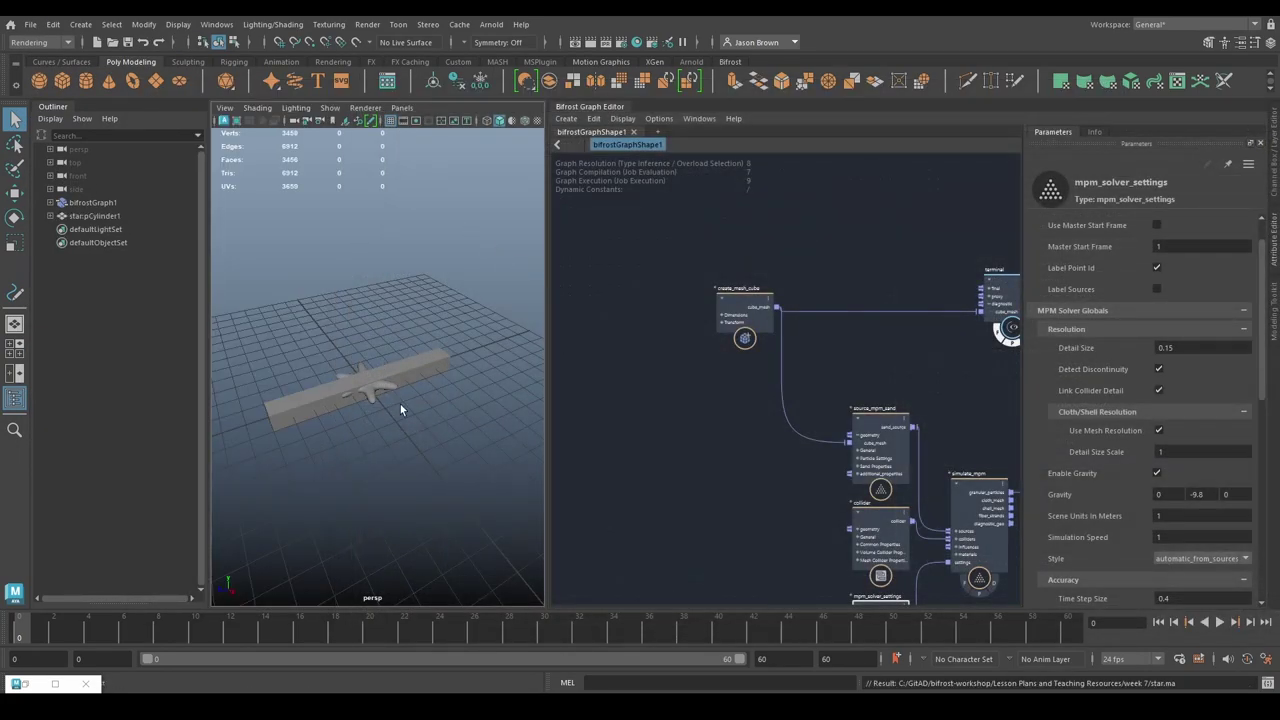
pyautogui.click(368, 398)
pyautogui.keyDown('alt'); pyautogui.moveTo(465, 395); pyautogui.dragTo(240, 263); pyautogui.keyUp('alt')
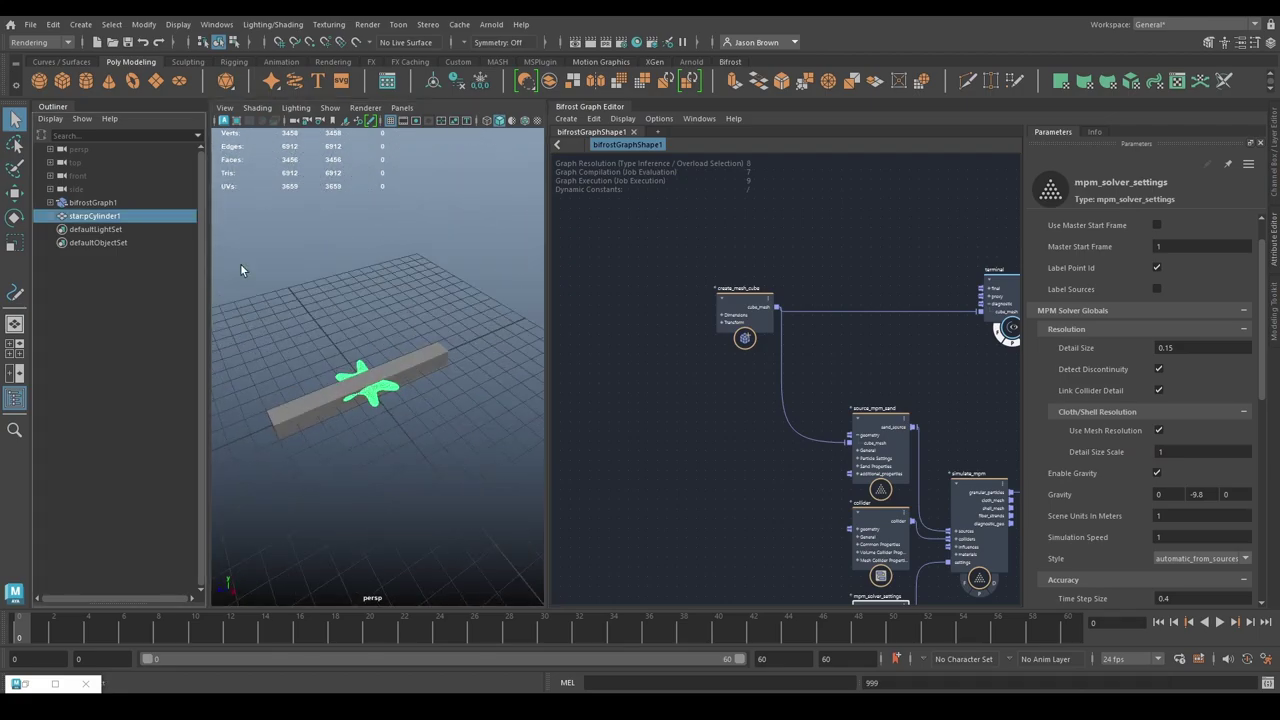
pyautogui.hotkey('ctrl', 'h')
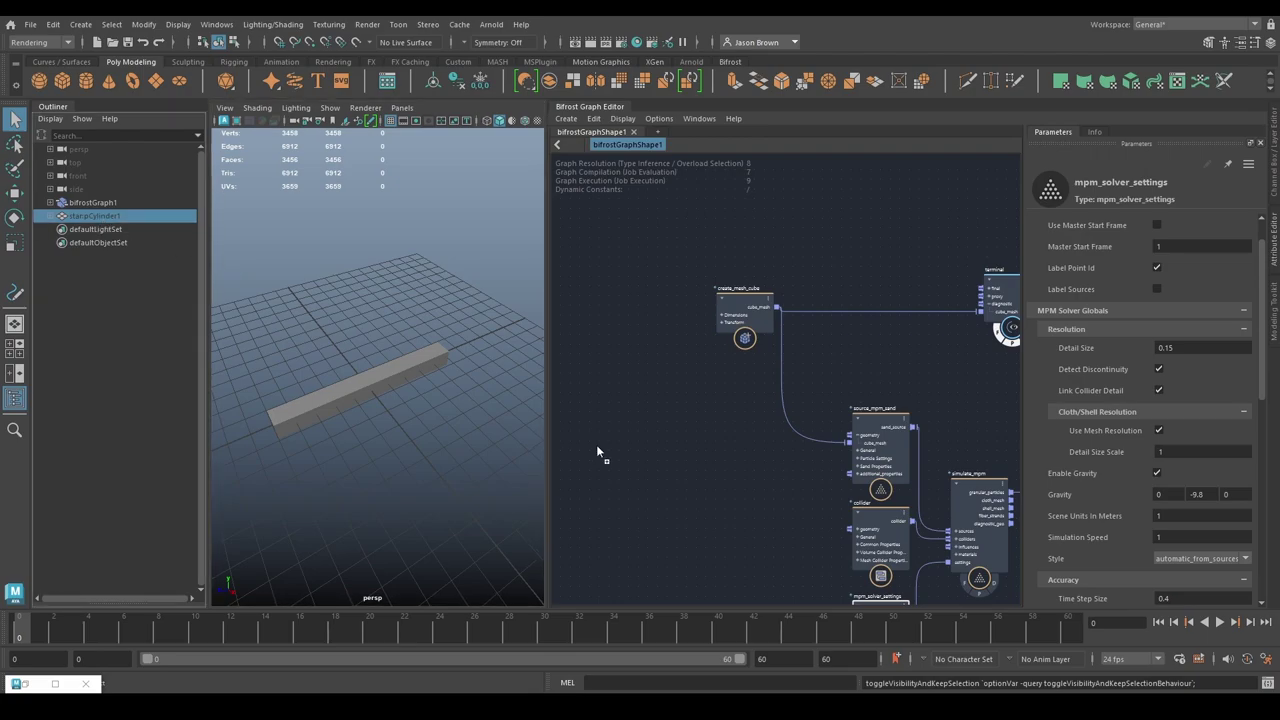
# Step: Move the create_mesh_cube node farther away from source_mpm_sand to make room in the graph
pyautogui.moveTo(737, 450); pyautogui.dragTo(711, 355, button='middle')
pyautogui.moveTo(660, 384); pyautogui.dragTo(738, 484)
pyautogui.scroll(-2, 706, 361)
pyautogui.keyDown('alt'); pyautogui.moveTo(706, 361); pyautogui.dragTo(775, 488, button='middle'); pyautogui.keyUp('alt')
pyautogui.moveTo(802, 366); pyautogui.dragTo(669, 366)
pyautogui.keyDown('alt'); pyautogui.moveTo(440, 386); pyautogui.dragTo(411, 420); pyautogui.keyUp('alt')
pyautogui.keyDown('alt'); pyautogui.moveTo(410, 420); pyautogui.dragTo(365, 376, button='middle'); pyautogui.keyUp('alt')
# Step: Bring the hidden star mesh into the Bifrost graph as an input node and place it well clear of the collider node
pyautogui.keyDown('alt'); pyautogui.moveTo(686, 470); pyautogui.dragTo(673, 368, button='middle'); pyautogui.keyUp('alt')
pyautogui.moveTo(735, 463); pyautogui.dragTo(779, 459, button='middle')
pyautogui.click(849, 483)
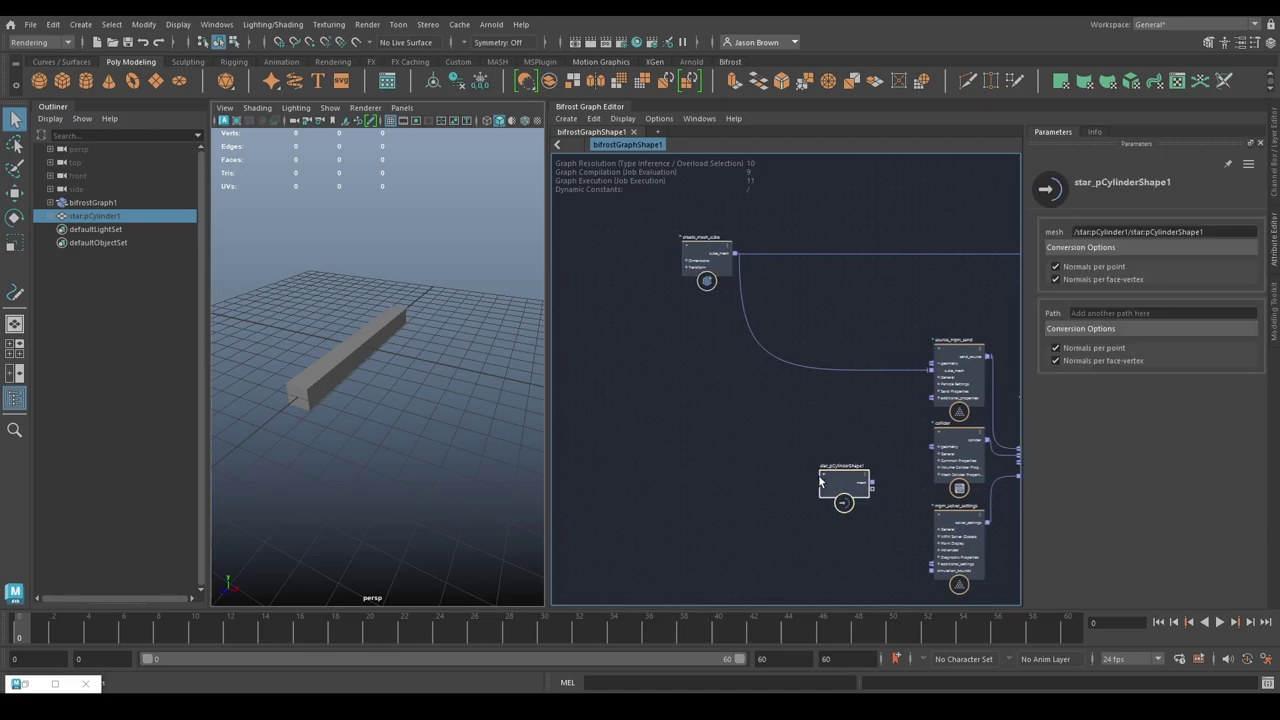
pyautogui.moveTo(849, 483); pyautogui.dragTo(643, 471)
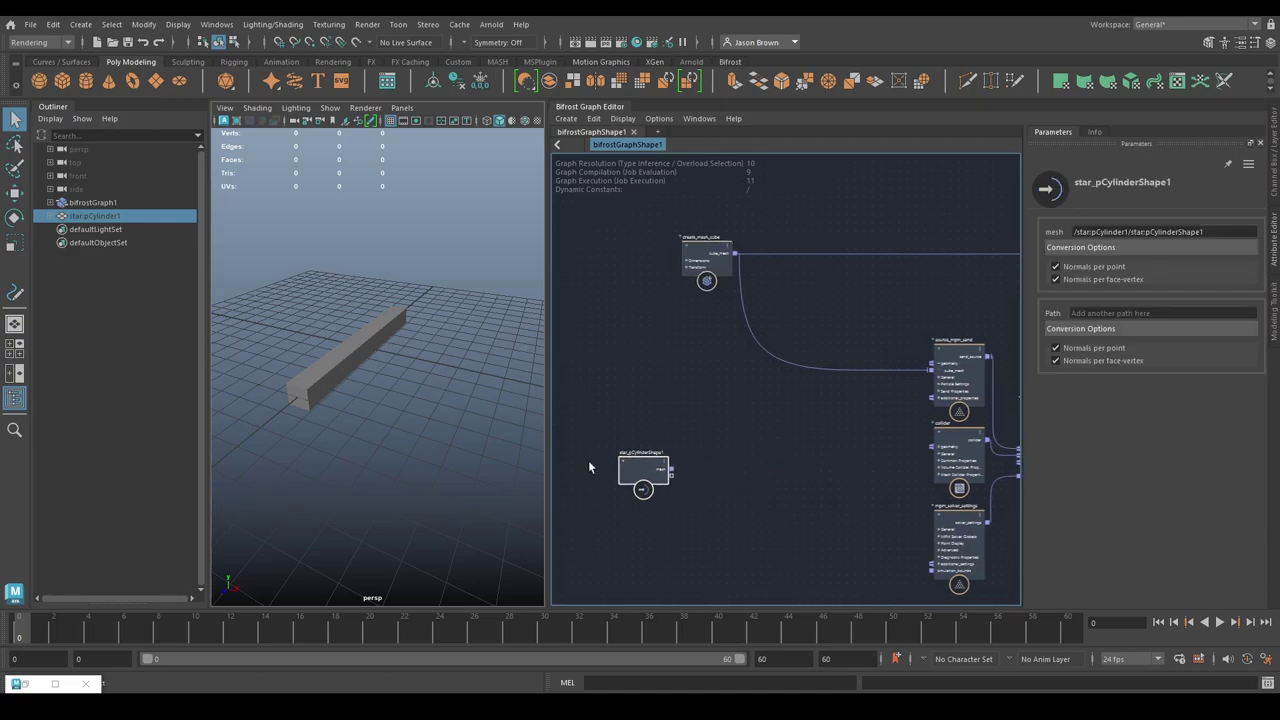
pyautogui.keyDown('alt'); pyautogui.moveTo(666, 465); pyautogui.dragTo(662, 476, button='middle'); pyautogui.keyUp('alt')
pyautogui.moveTo(643, 472); pyautogui.dragTo(630, 486)
# Step: Add a create_mesh_plane node between the cube and star nodes and set its Up Axis to 1, 0, 0
pyautogui.keyDown('alt'); pyautogui.moveTo(666, 453); pyautogui.dragTo(703, 464, button='middle'); pyautogui.keyUp('alt')
pyautogui.moveTo(693, 408); pyautogui.dragTo(709, 423, button='middle')
pyautogui.press('Tab')
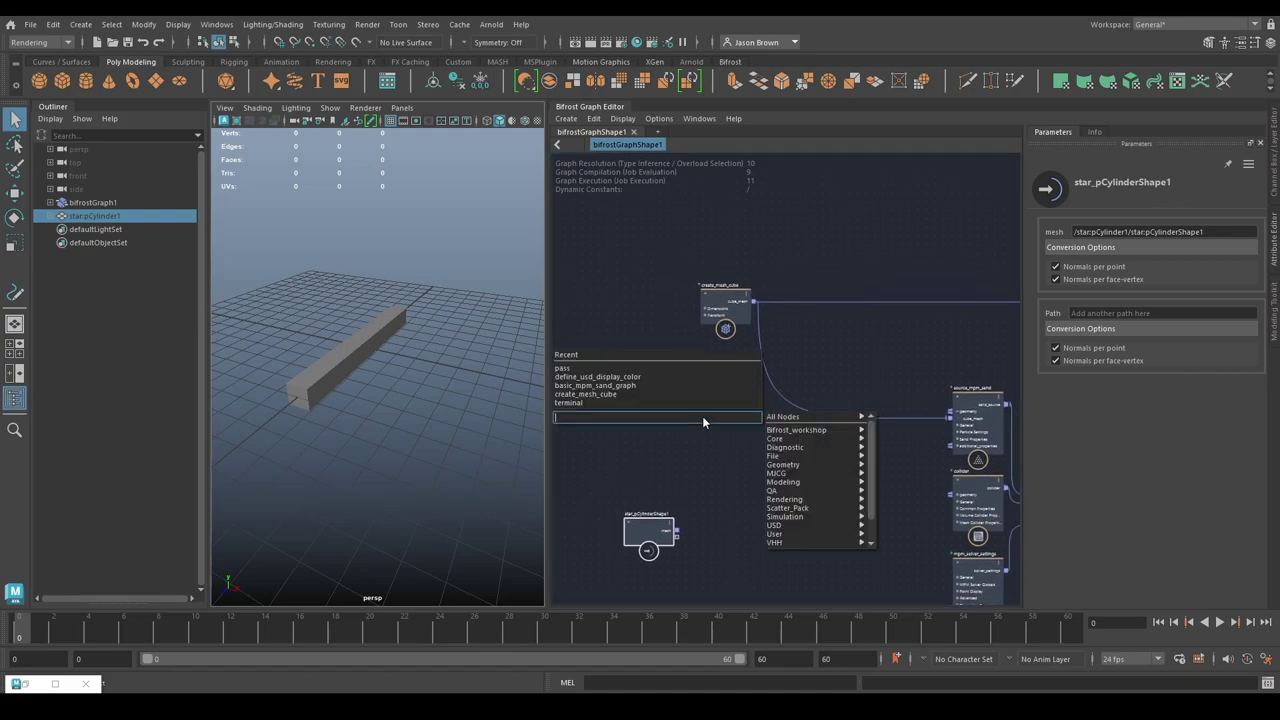
pyautogui.write('cmpla')
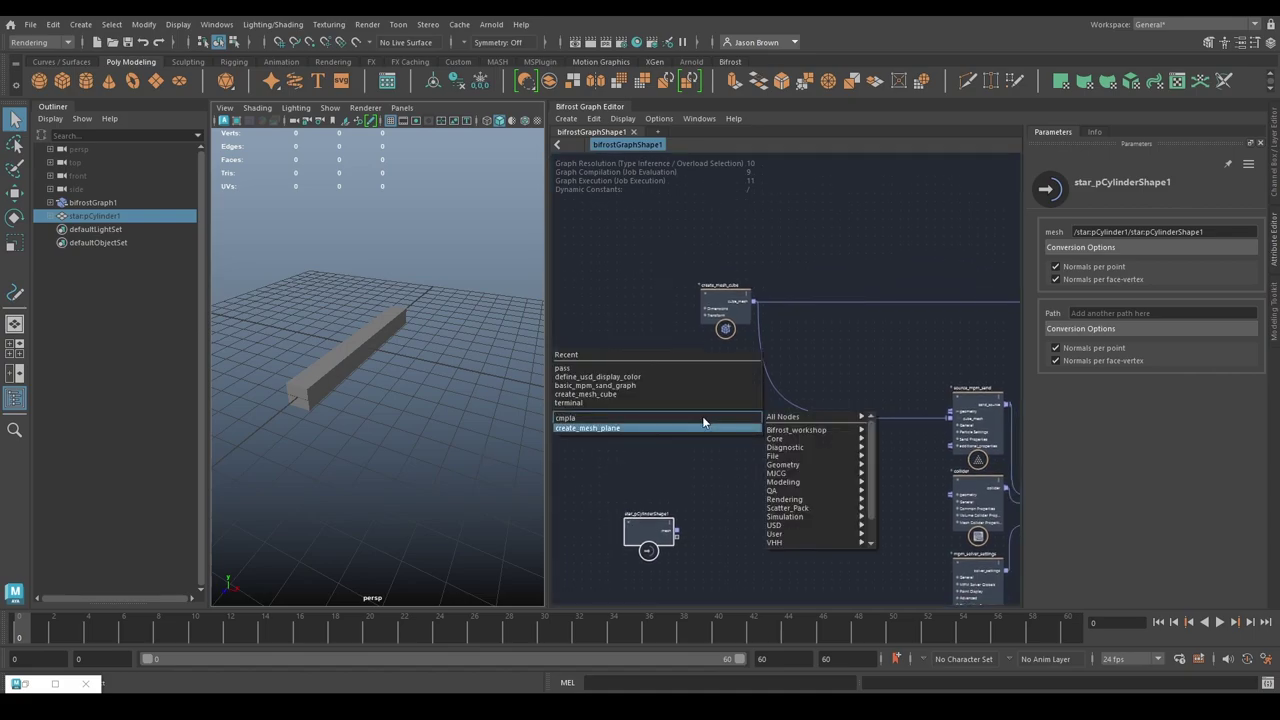
pyautogui.press('Return')
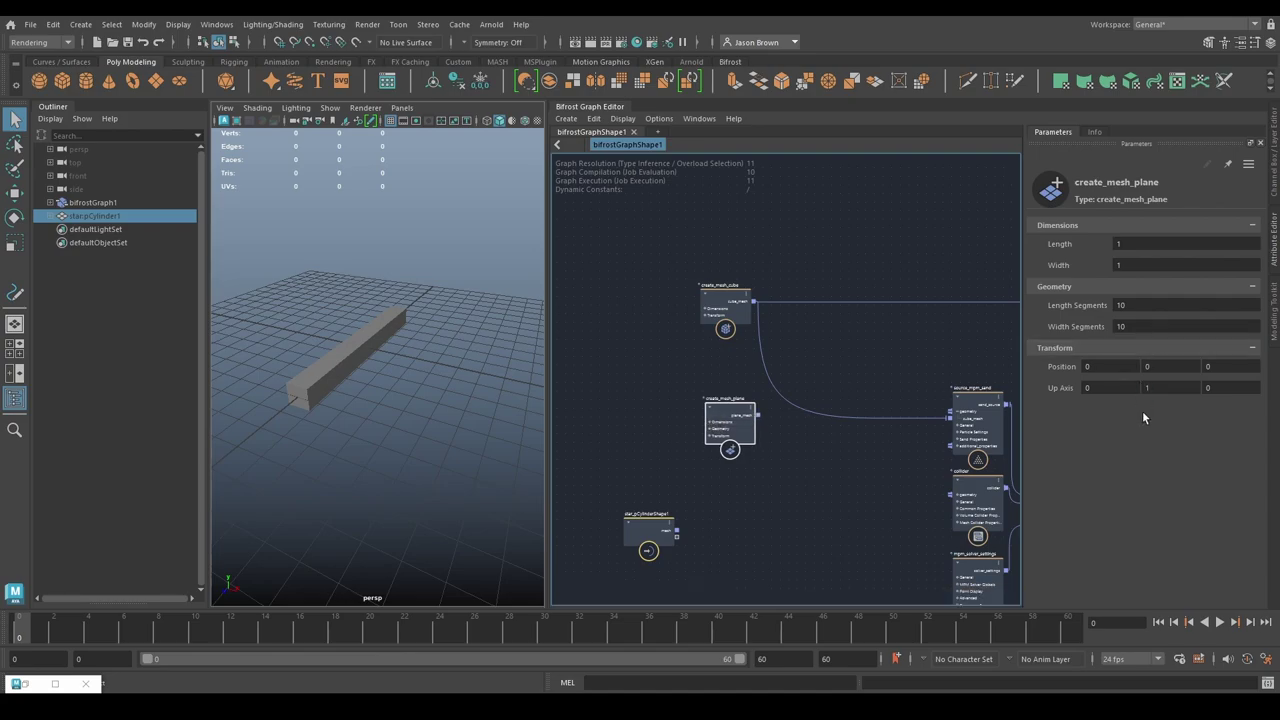
pyautogui.click(1159, 388)
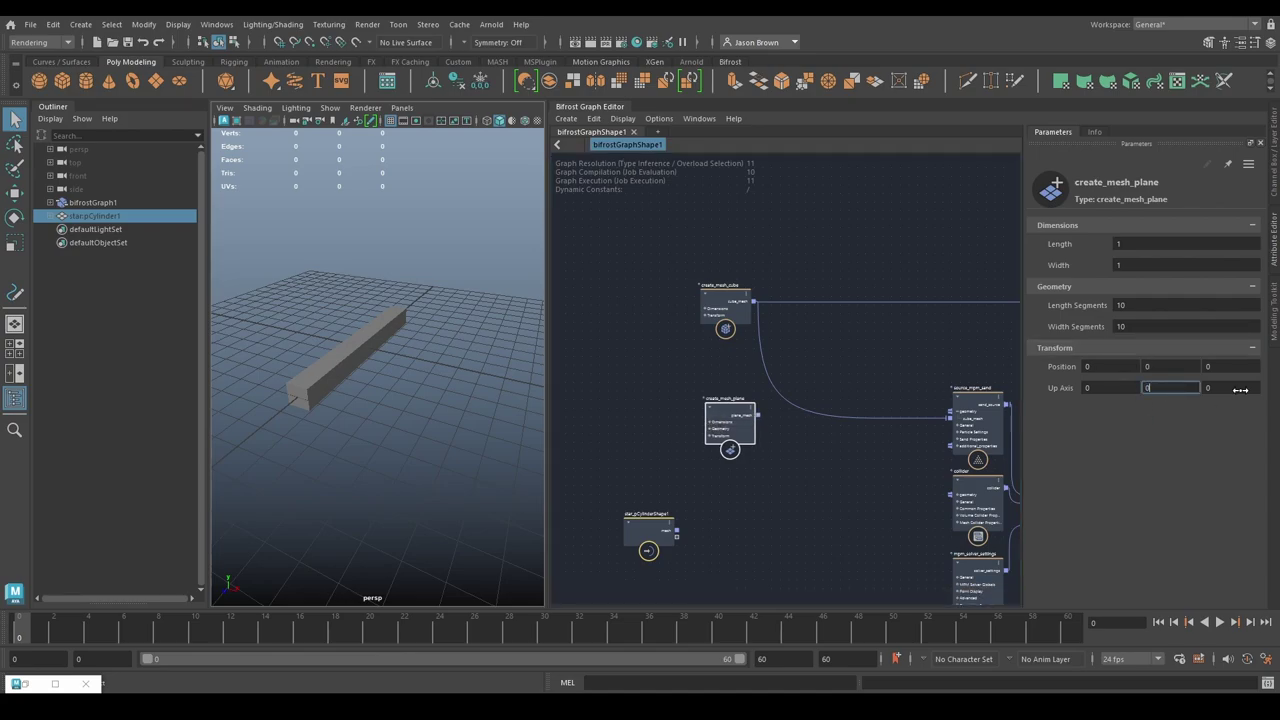
pyautogui.hotkey('shift', 'Tab')
pyautogui.write('1')
# Step: Connect the plane_mesh output to the terminal node's diagnostic input alongside the cube mesh
pyautogui.keyDown('alt'); pyautogui.moveTo(911, 389); pyautogui.dragTo(800, 401, button='middle'); pyautogui.keyUp('alt')
pyautogui.moveTo(648, 428); pyautogui.dragTo(960, 306)
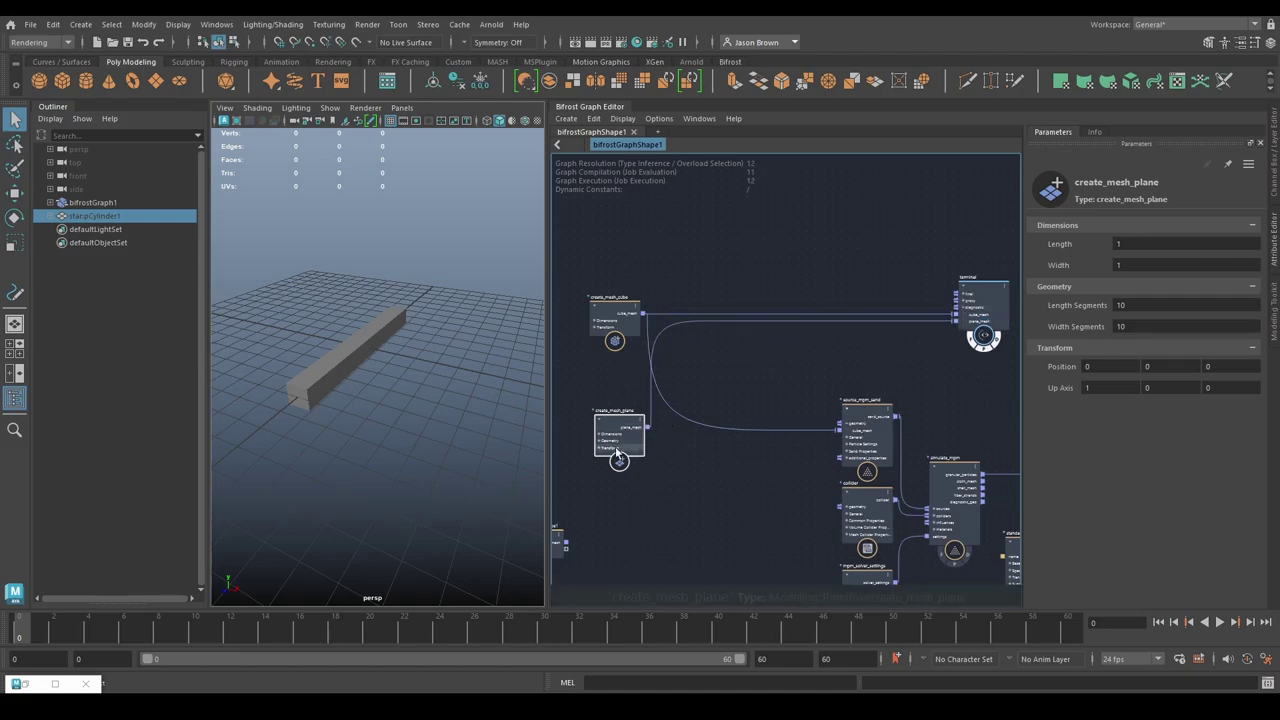
pyautogui.keyDown('alt'); pyautogui.moveTo(677, 472); pyautogui.dragTo(686, 471, button='middle'); pyautogui.keyUp('alt')
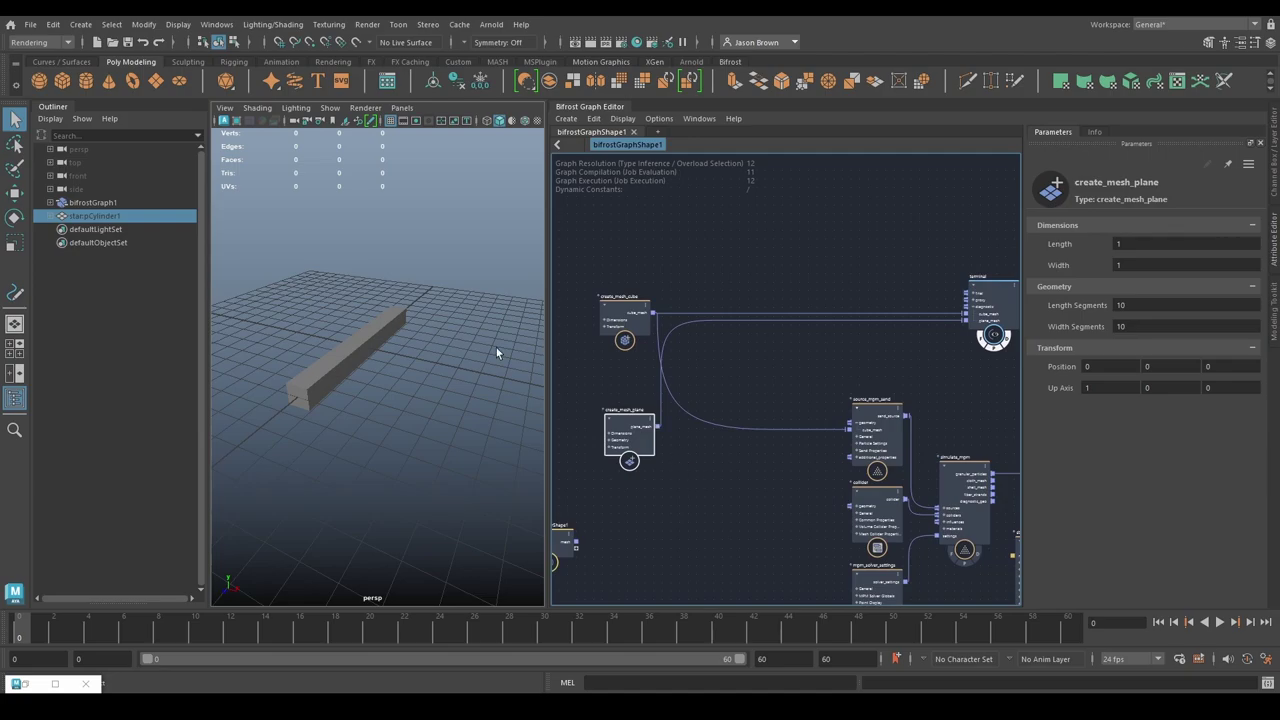
# Step: Expand the Dimensions ports of create_mesh_cube and create a value node for its length
pyautogui.click(607, 317)
pyautogui.scroll(5, 695, 322)
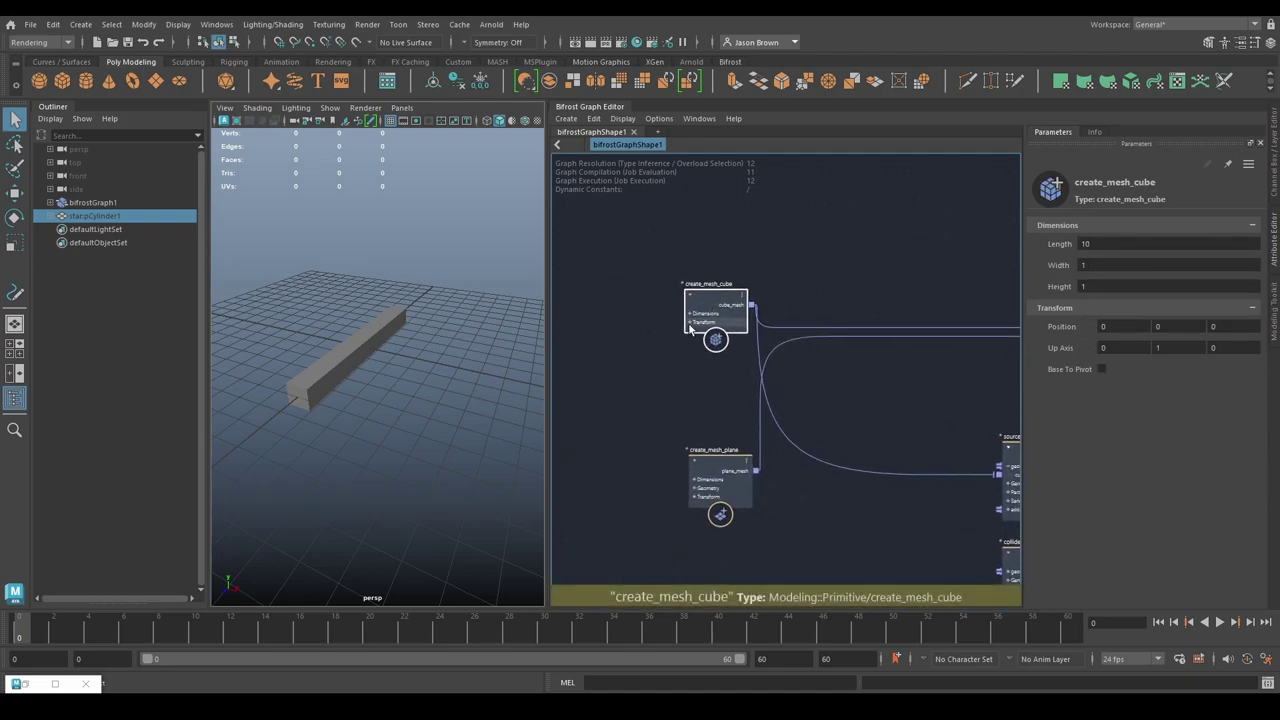
pyautogui.click(692, 314)
pyautogui.rightClick(680, 325)
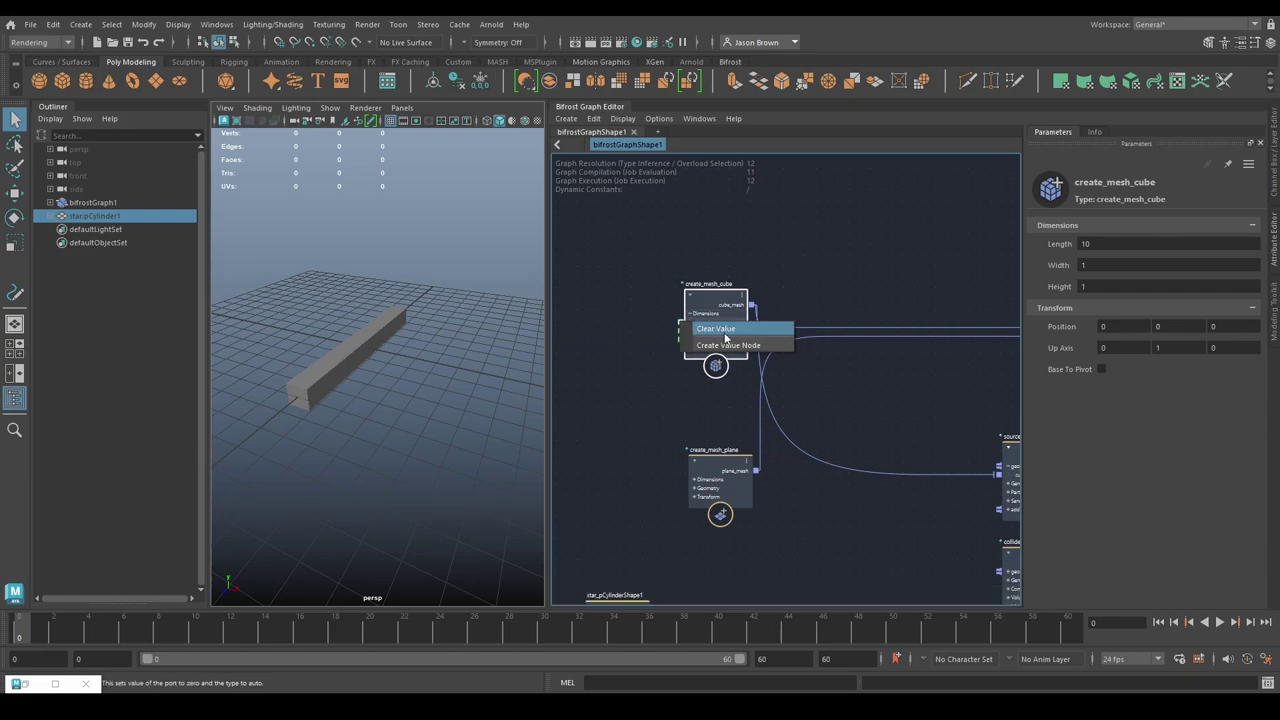
pyautogui.click(708, 344)
pyautogui.rightClick(679, 331)
pyautogui.click(708, 350)
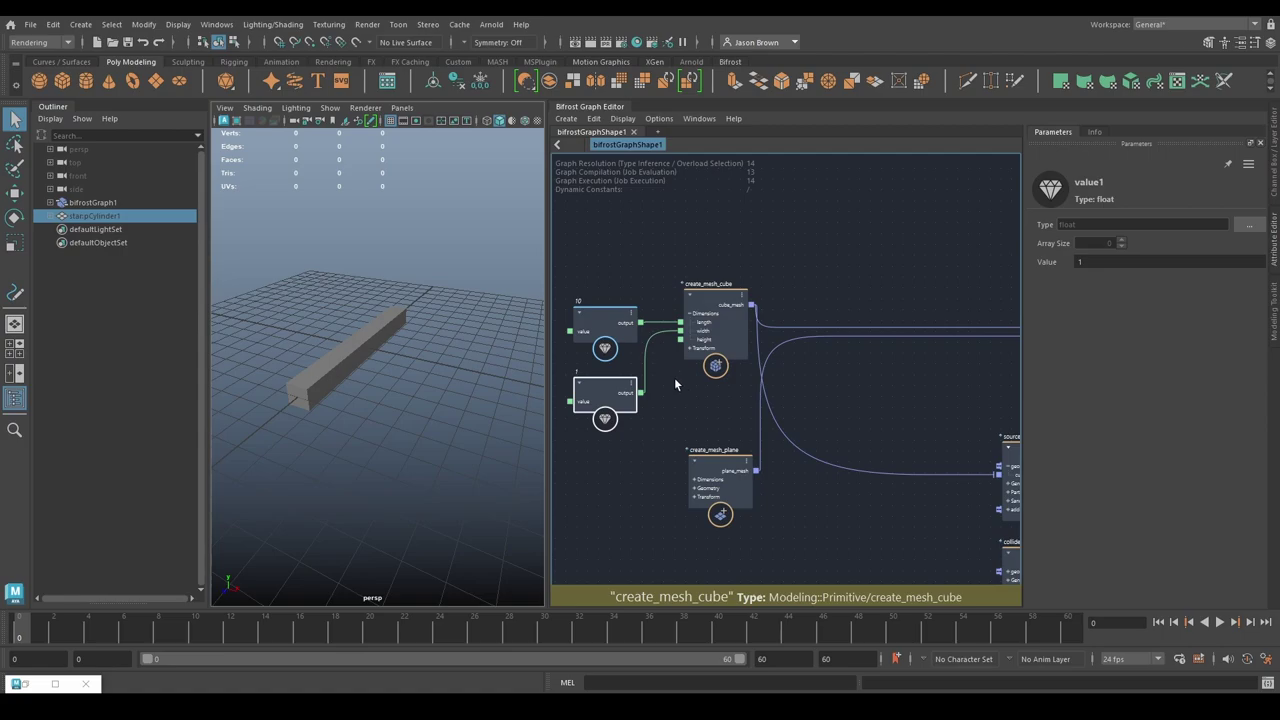
pyautogui.moveTo(680, 403); pyautogui.dragTo(726, 400, button='middle')
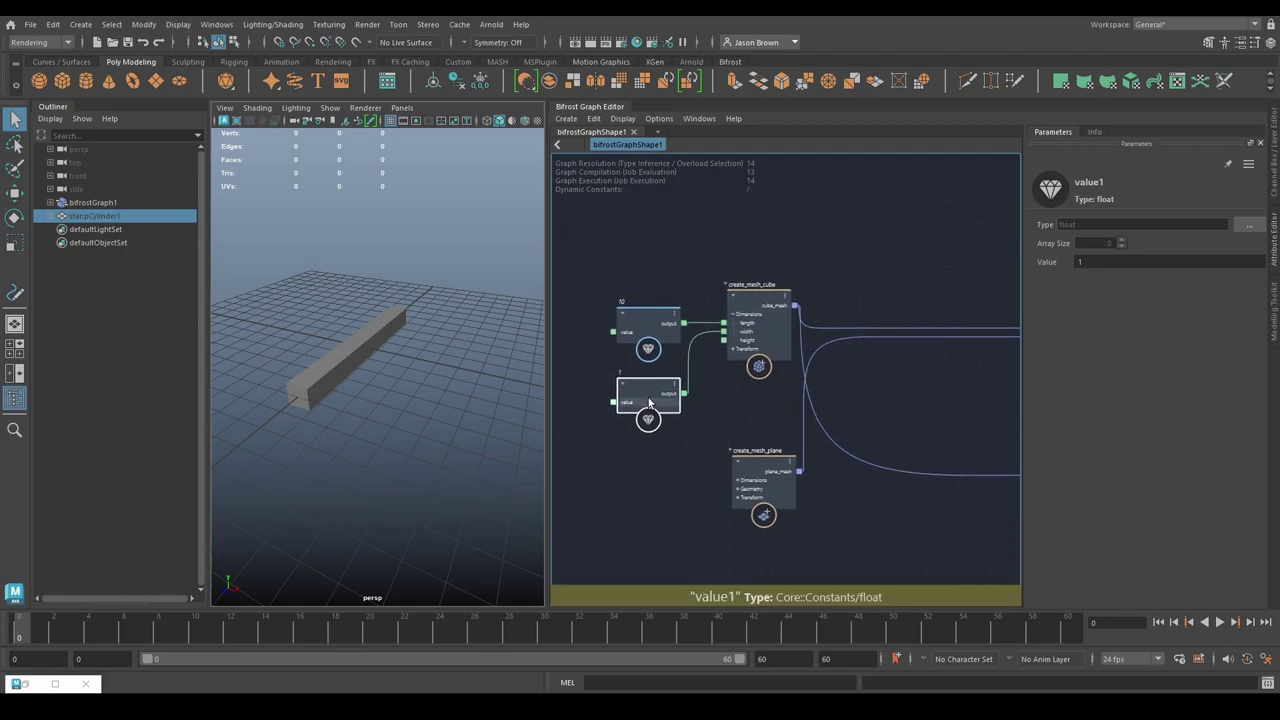
pyautogui.press('Delete')
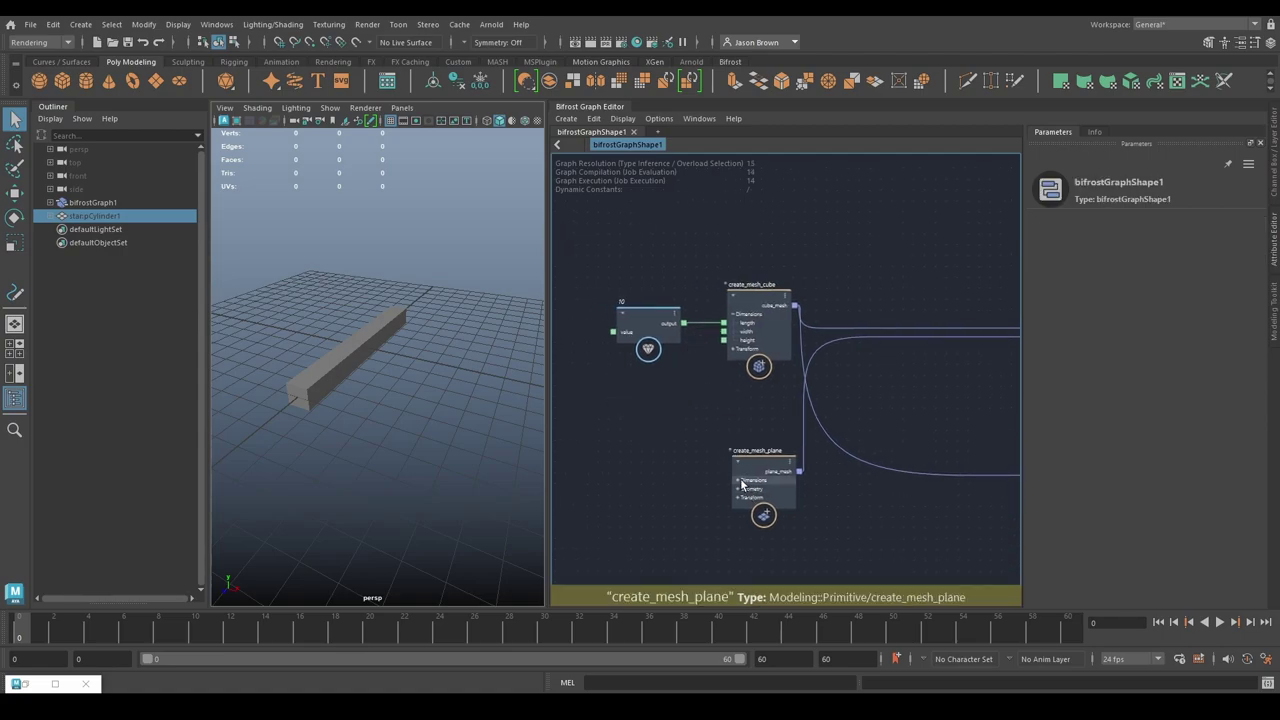
# Step: Expand the Dimensions ports of create_mesh_plane and drive its length from the cube's length value node
pyautogui.click(739, 480)
pyautogui.moveTo(685, 323); pyautogui.dragTo(740, 488)
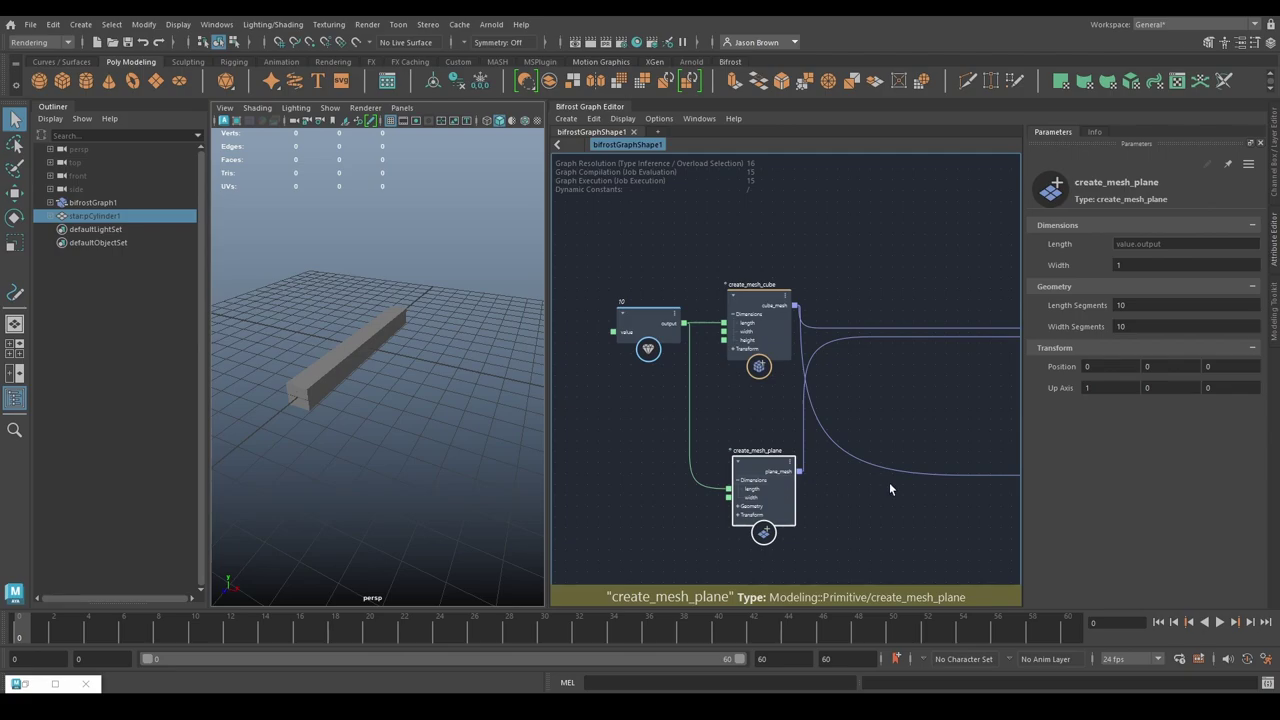
pyautogui.keyDown('alt'); pyautogui.moveTo(890, 470); pyautogui.dragTo(866, 469, button='middle'); pyautogui.keyUp('alt')
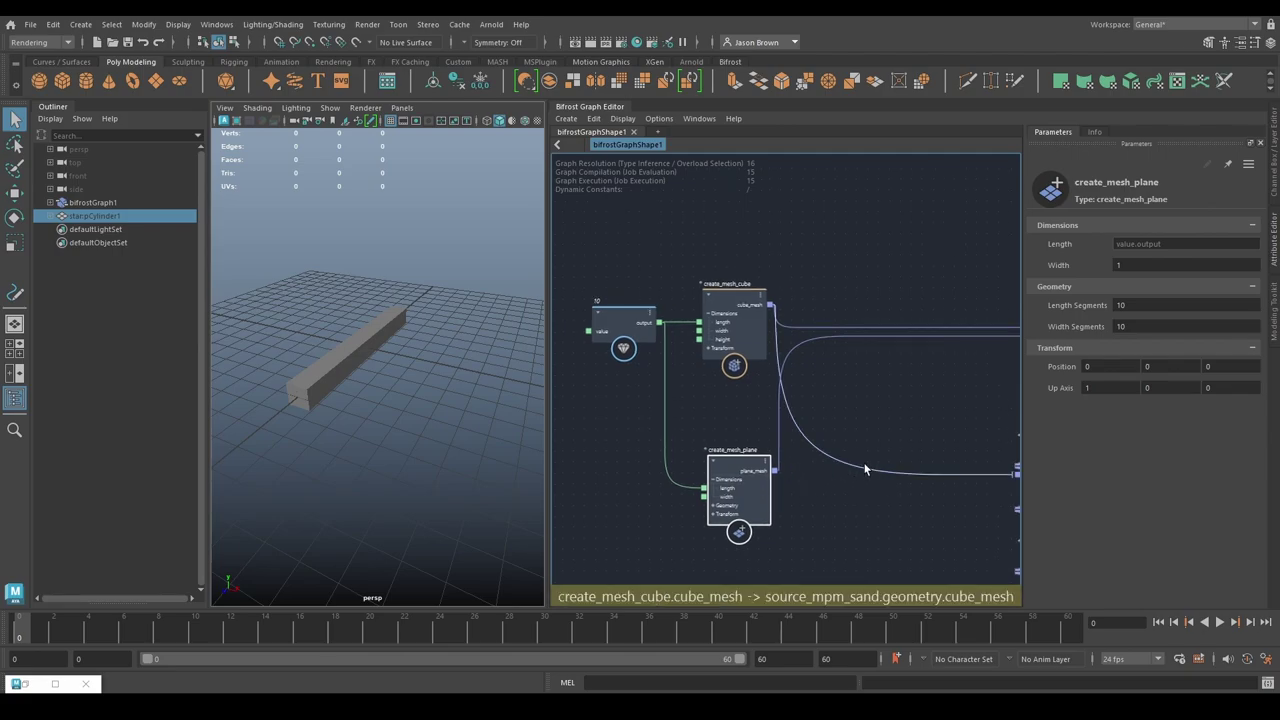
# Step: Set create_mesh_plane's Width to 5 and move the node closer beneath create_mesh_cube
pyautogui.click(1138, 264)
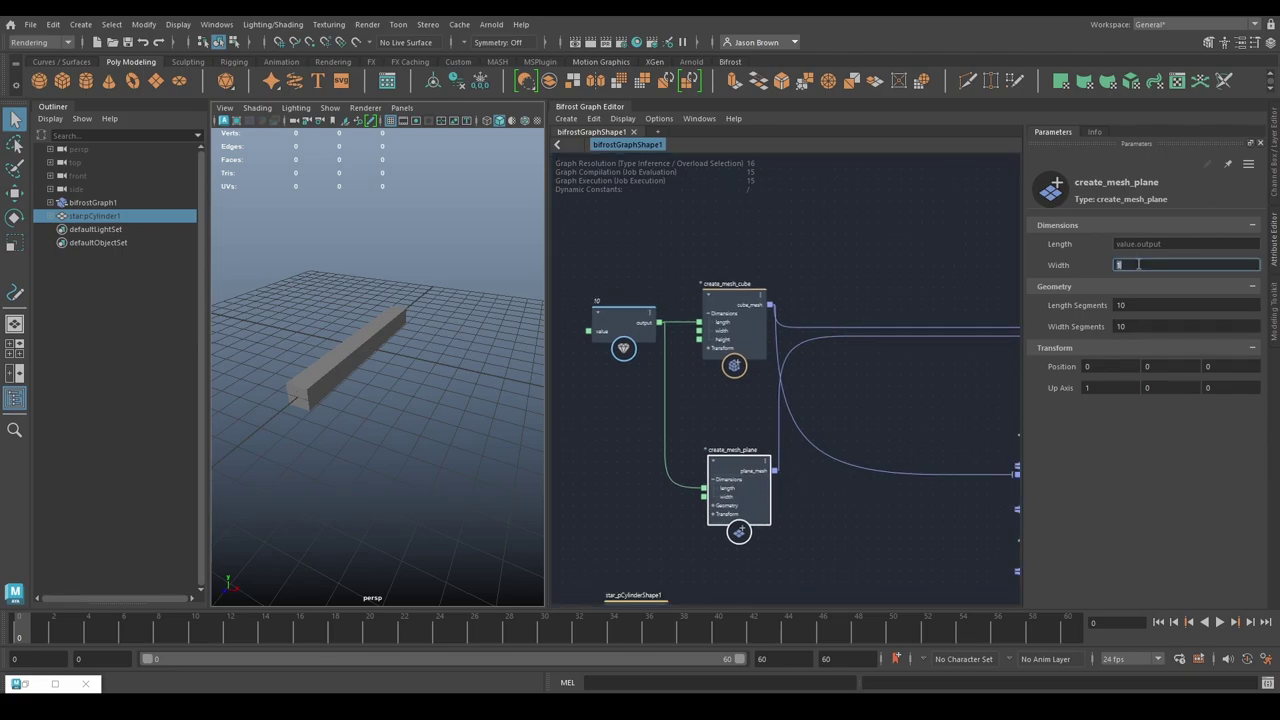
pyautogui.write('5')
pyautogui.press('Return')
pyautogui.keyDown('alt'); pyautogui.moveTo(393, 372); pyautogui.dragTo(506, 400); pyautogui.keyUp('alt')
pyautogui.moveTo(848, 496); pyautogui.dragTo(838, 480, button='middle')
pyautogui.moveTo(740, 476); pyautogui.dragTo(739, 434)
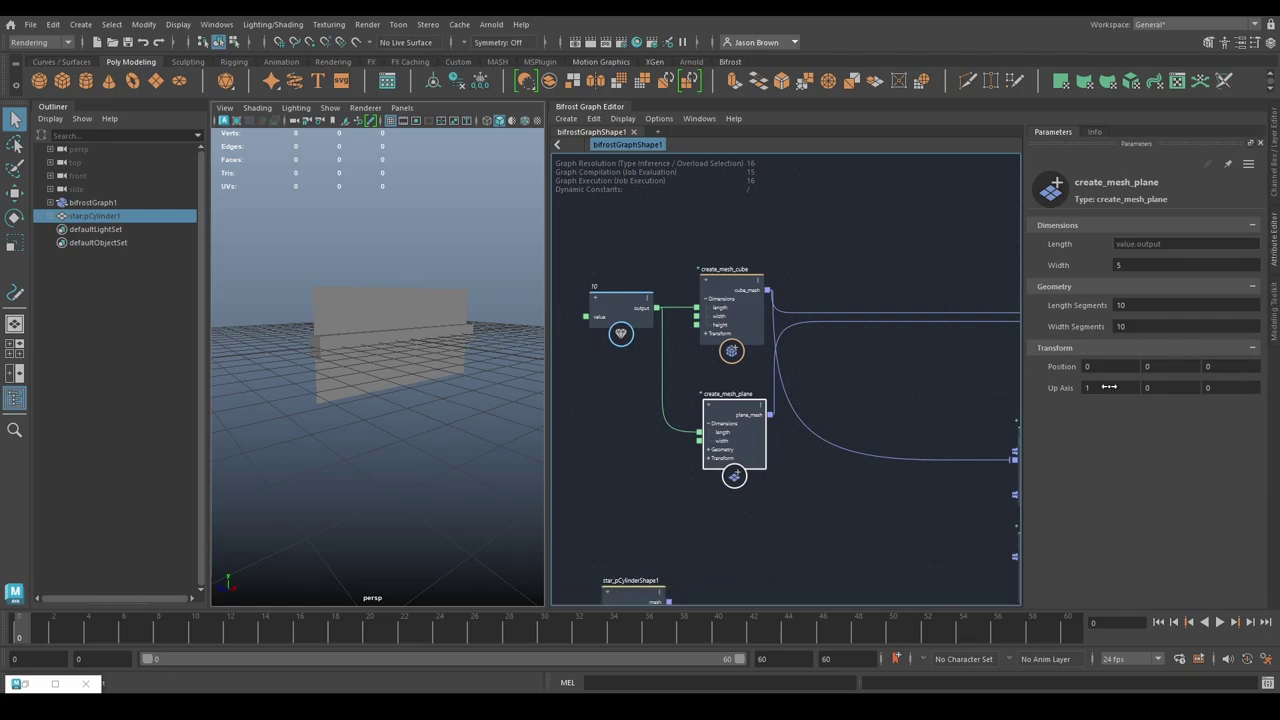
# Step: Lower the plane below the cube to a Y position of -3.737, then hide the viewport grid and select the Bifrost geometry
pyautogui.moveTo(1169, 366); pyautogui.dragTo(549, 372)
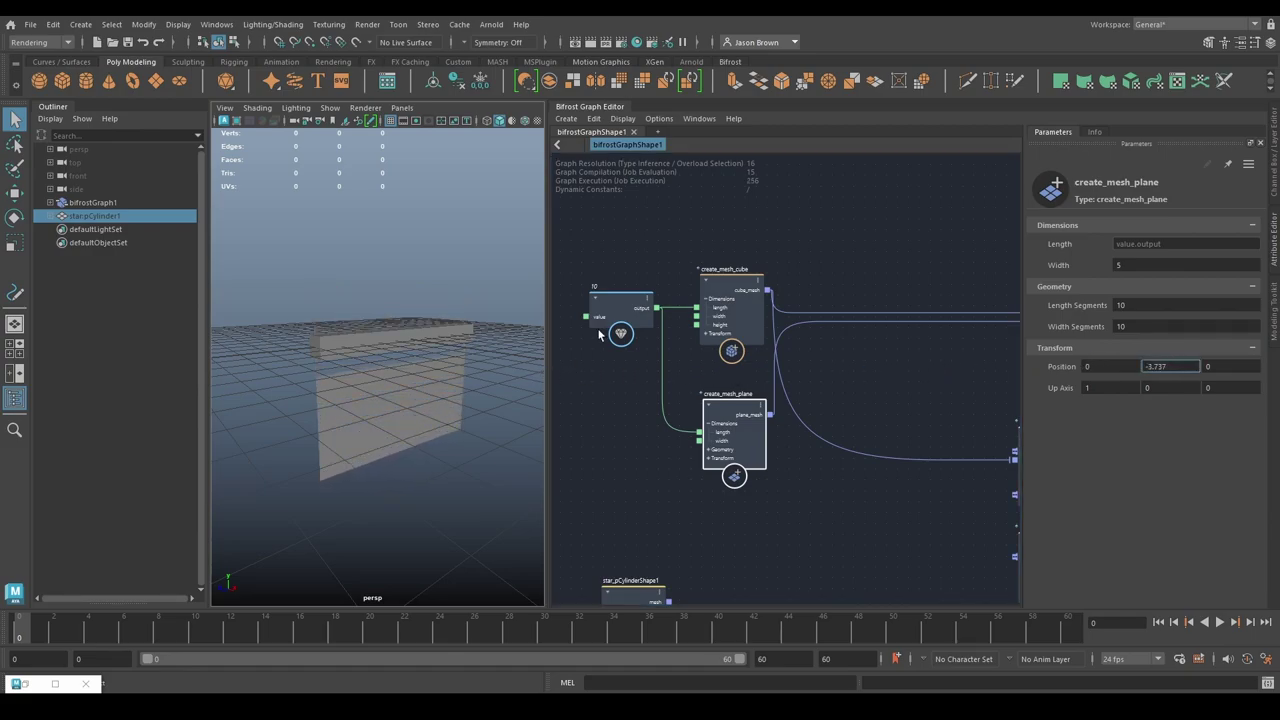
pyautogui.click(390, 121)
pyautogui.keyDown('alt'); pyautogui.moveTo(366, 250); pyautogui.dragTo(326, 276); pyautogui.keyUp('alt')
pyautogui.click(414, 418)
pyautogui.keyDown('alt'); pyautogui.moveTo(413, 415); pyautogui.dragTo(410, 385); pyautogui.keyUp('alt')
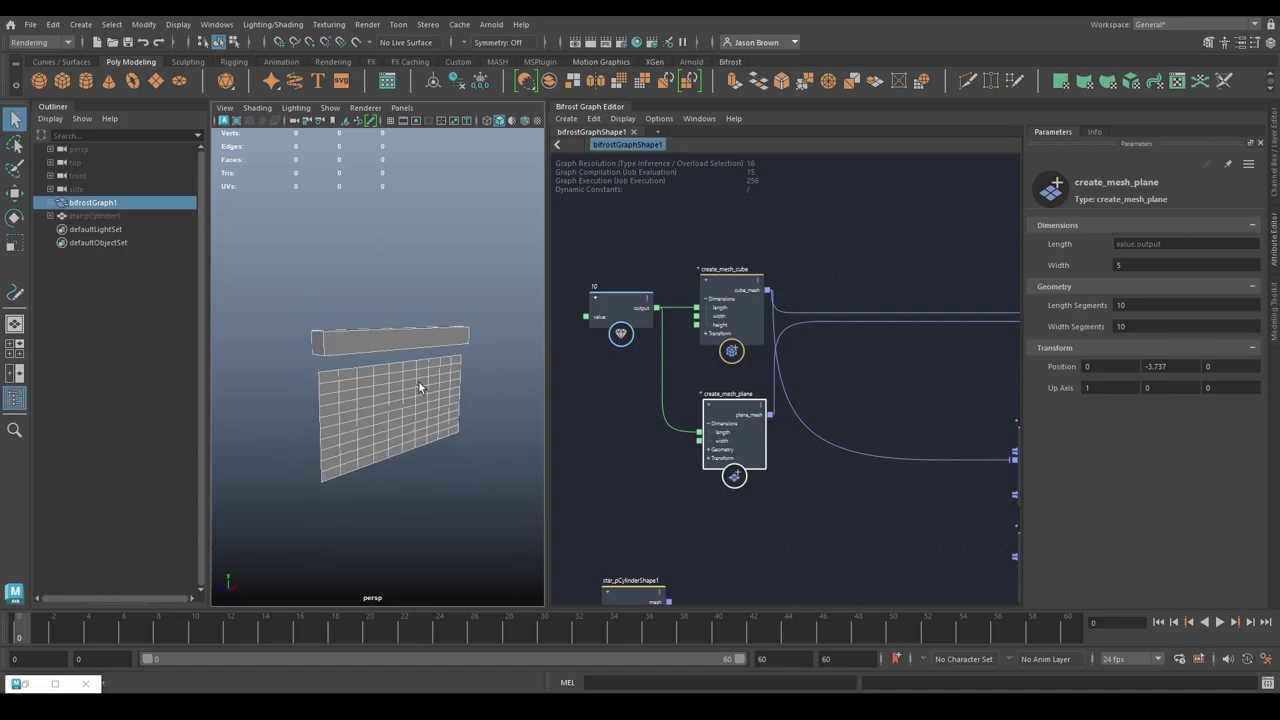
# Step: Set both the Length Segments and Width Segments of create_mesh_plane to 1
pyautogui.click(747, 212)
pyautogui.click(761, 307)
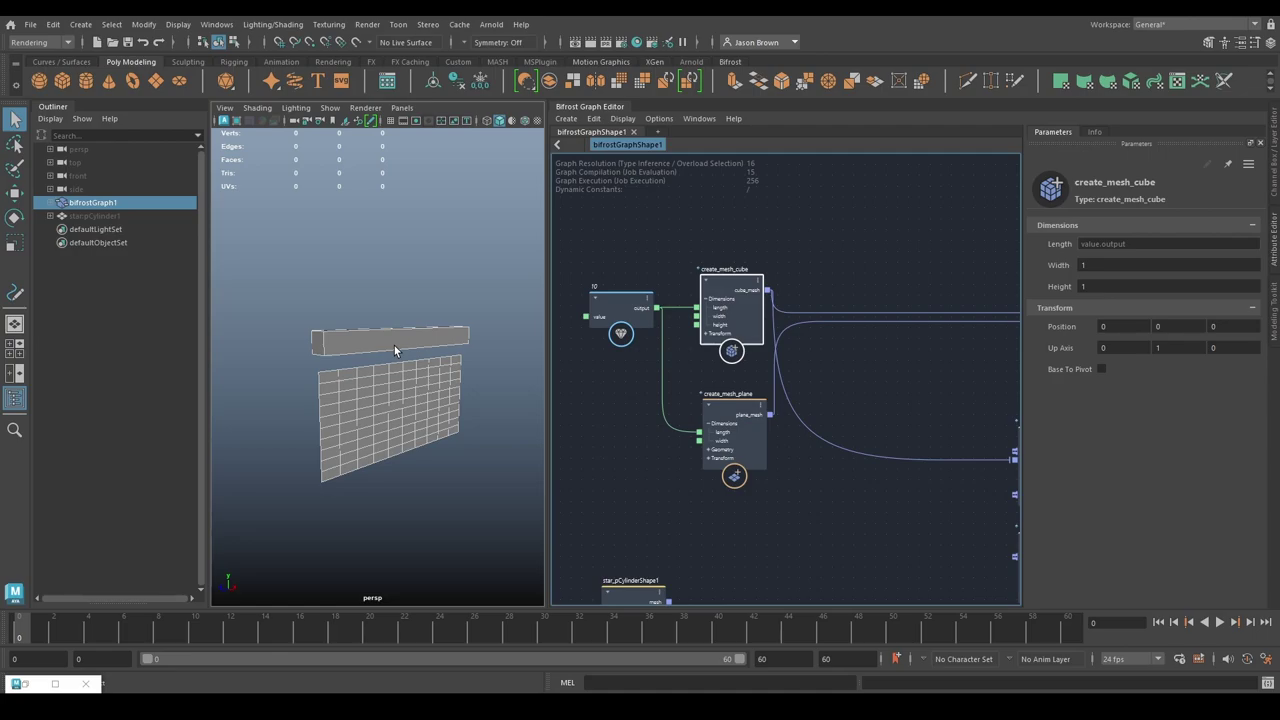
pyautogui.click(740, 440)
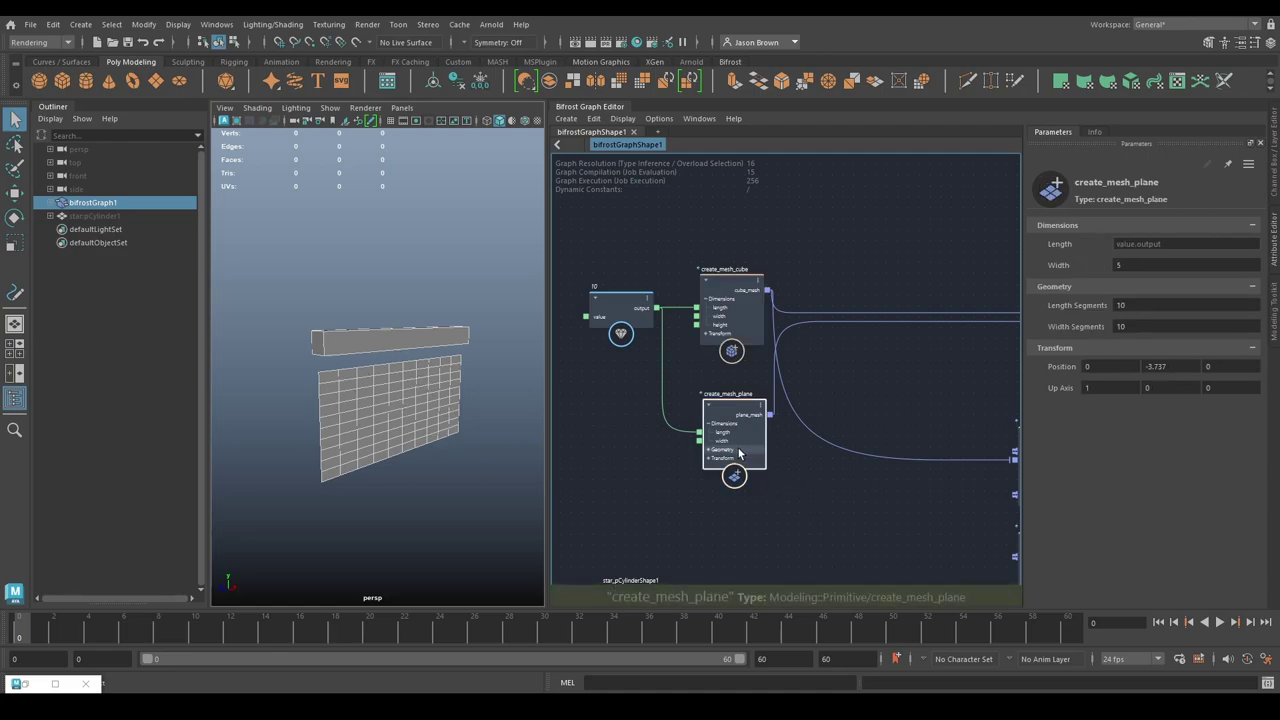
pyautogui.click(1125, 327)
pyautogui.write('1')
pyautogui.press('Return')
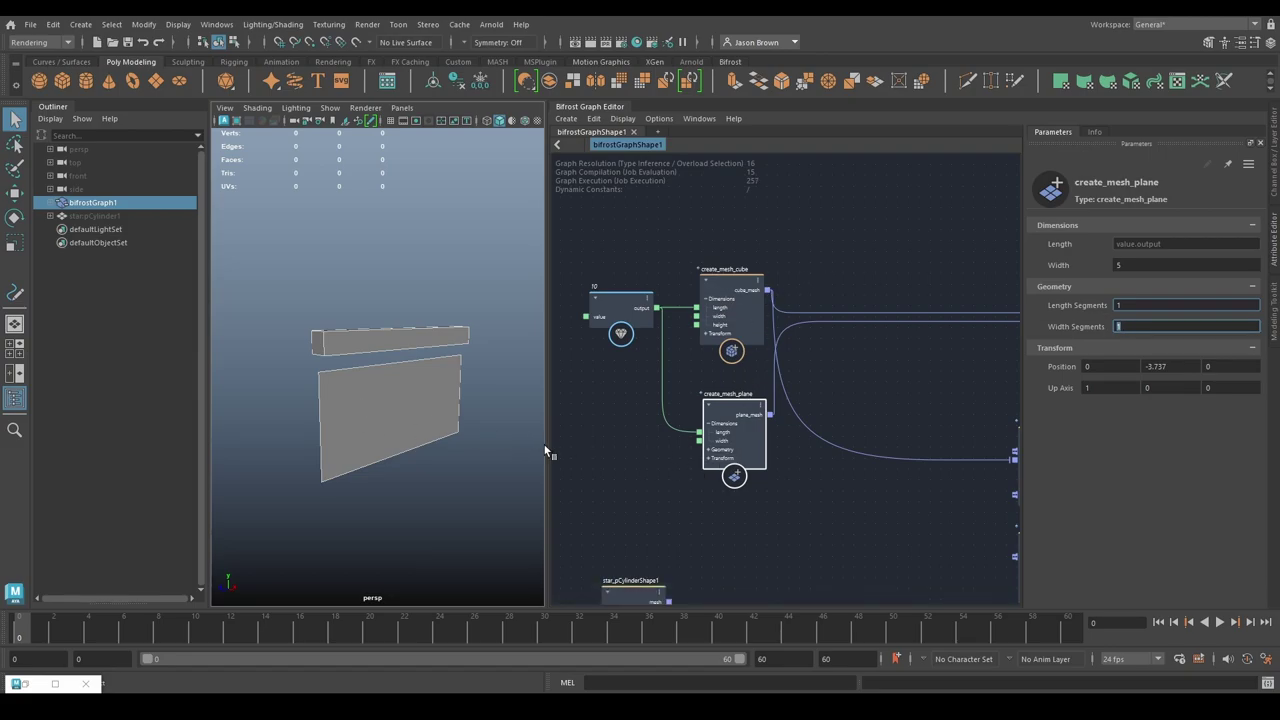
# Step: Move the create_mesh_plane node above the create_mesh_cube node in the graph
pyautogui.moveTo(629, 449)
pyautogui.keyDown('alt'); pyautogui.mouseDown(button='middle')
pyautogui.moveTo(629, 409)
pyautogui.moveTo(659, 455)
pyautogui.moveTo(711, 420)
pyautogui.mouseUp(button='middle'); pyautogui.keyUp('alt')
pyautogui.scroll(-3, 711, 420)
pyautogui.keyDown('alt'); pyautogui.moveTo(797, 425); pyautogui.dragTo(769, 505, button='middle'); pyautogui.keyUp('alt')
pyautogui.moveTo(742, 456); pyautogui.dragTo(744, 268)
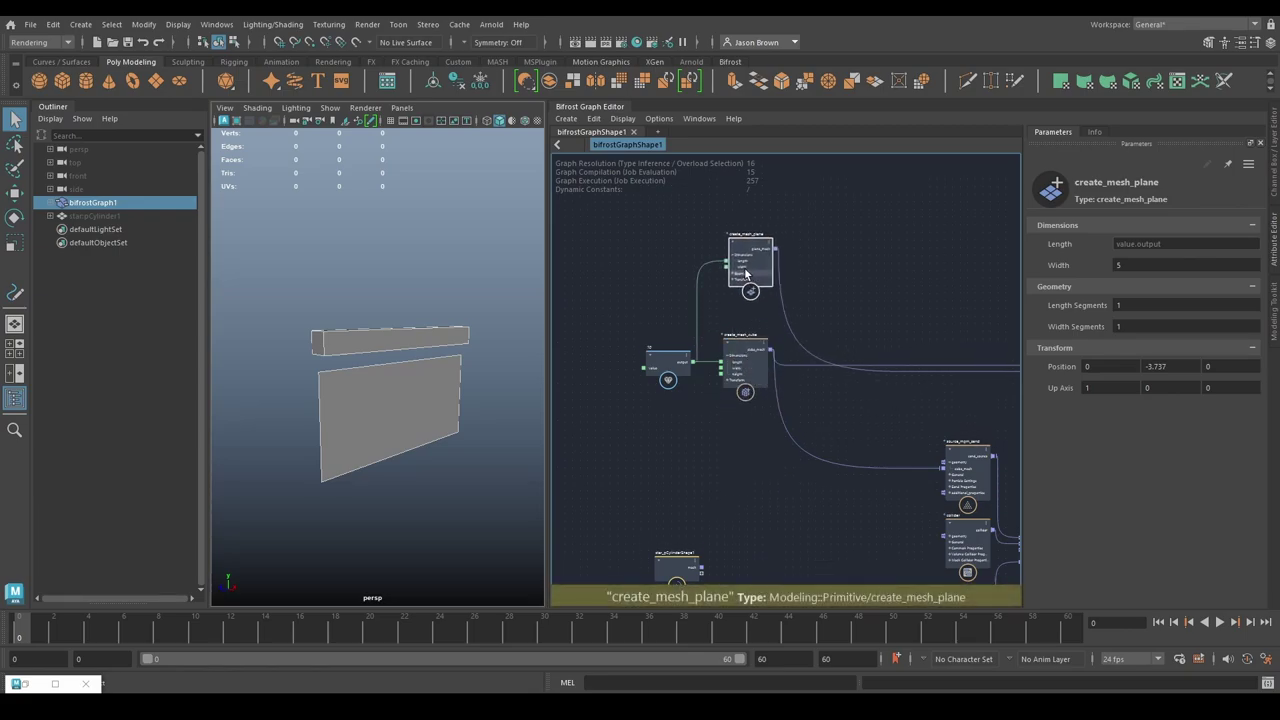
# Step: Add a scatter_points node fed by the plane mesh, set its Scatter Mode to BlueNoise, and line it up beside create_mesh_plane
pyautogui.keyDown('alt'); pyautogui.moveTo(693, 495); pyautogui.dragTo(717, 604, button='middle'); pyautogui.keyUp('alt')
pyautogui.scroll(4, 817, 394)
pyautogui.moveTo(779, 323); pyautogui.dragTo(900, 289)
pyautogui.write('sca')
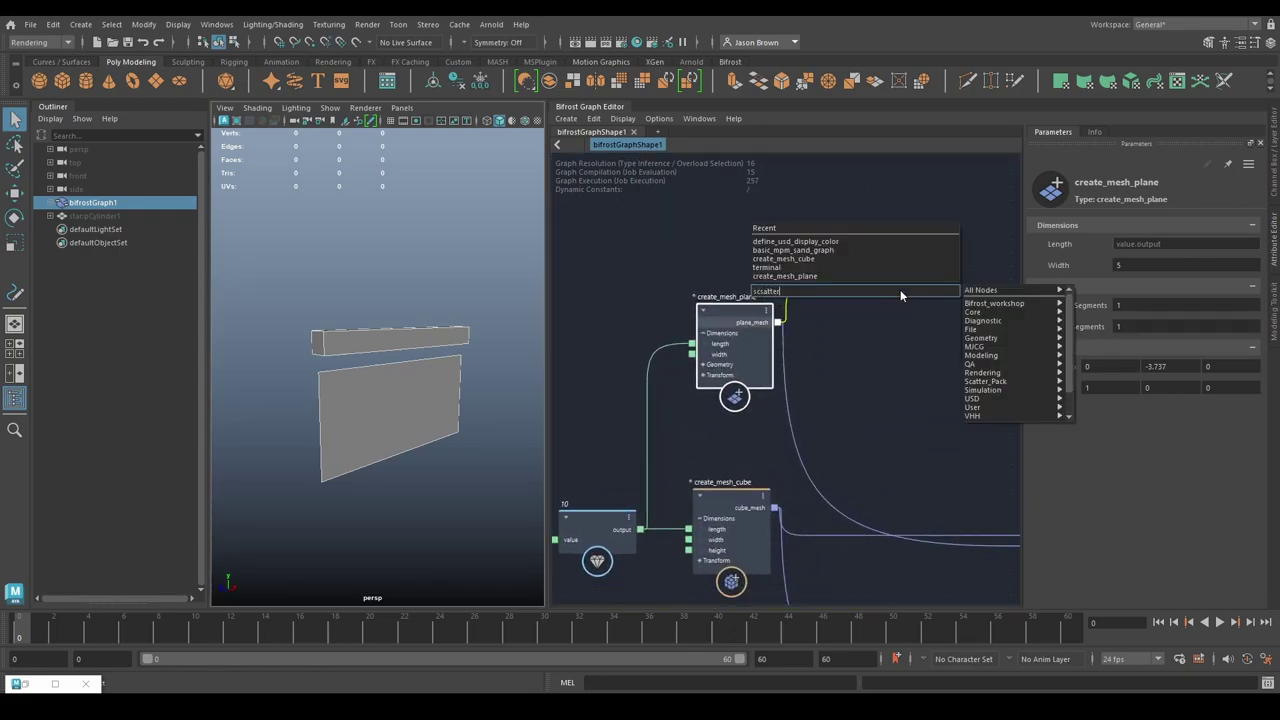
pyautogui.write('tt')
pyautogui.press('Down')
pyautogui.press('Return')
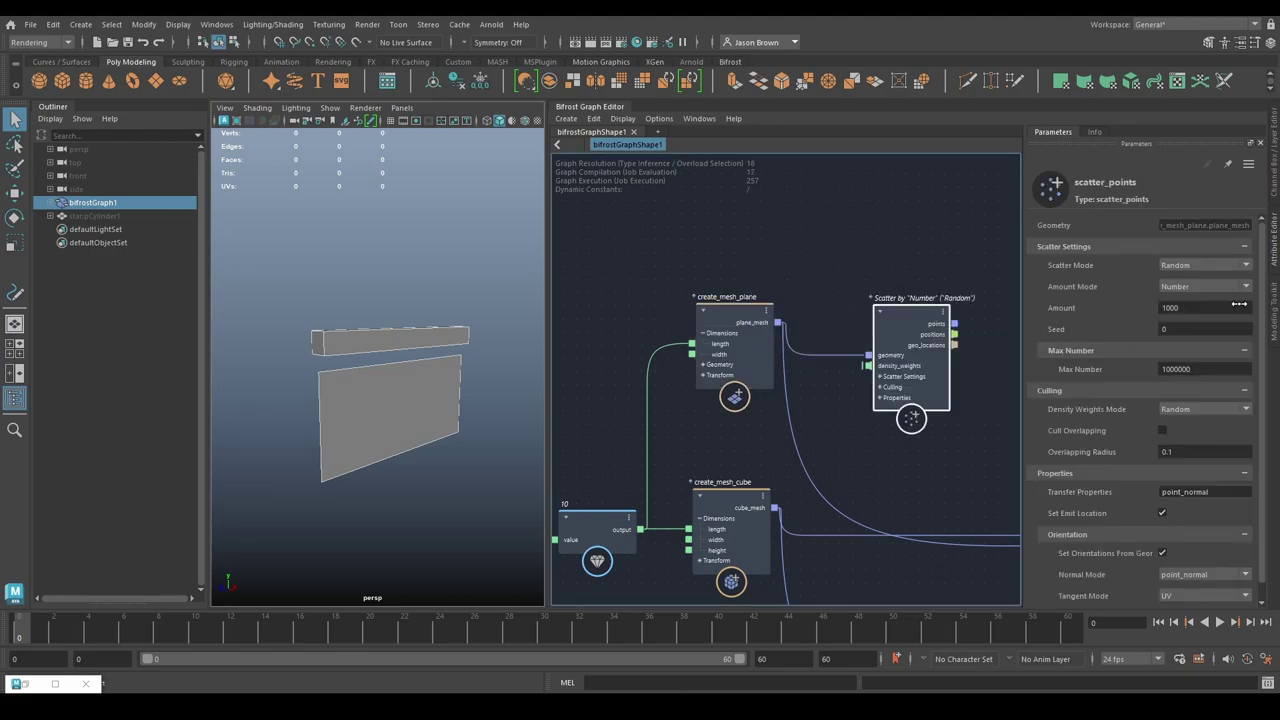
pyautogui.click(1188, 263)
pyautogui.click(1195, 287)
pyautogui.moveTo(904, 355); pyautogui.dragTo(890, 321)
pyautogui.keyDown('alt'); pyautogui.moveTo(896, 332); pyautogui.dragTo(722, 364, button='middle'); pyautogui.keyUp('alt')
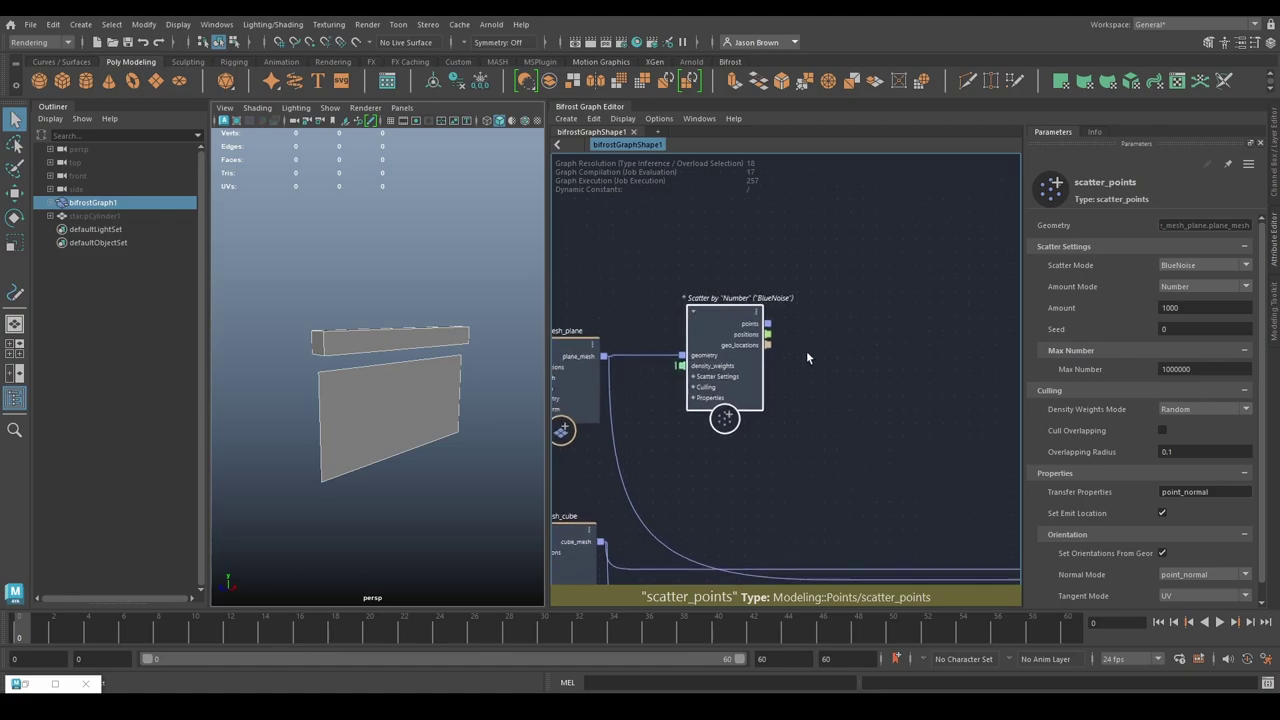
# Step: Add a point_scope node beside scatter_points and connect the scattered points to its point_geo input
pyautogui.keyDown('alt'); pyautogui.moveTo(832, 347); pyautogui.dragTo(770, 345, button='middle'); pyautogui.keyUp('alt')
pyautogui.scroll(-1, 770, 343)
pyautogui.press('Tab')
pyautogui.write('pscop')
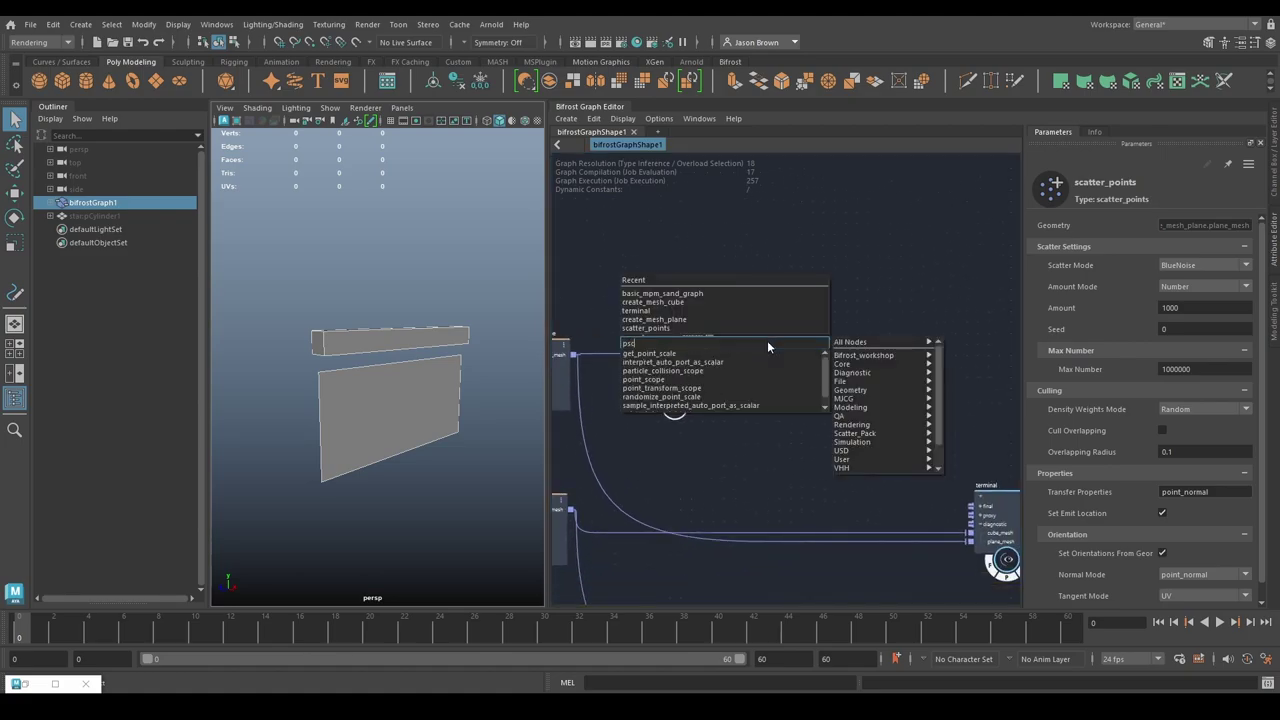
pyautogui.press('Return')
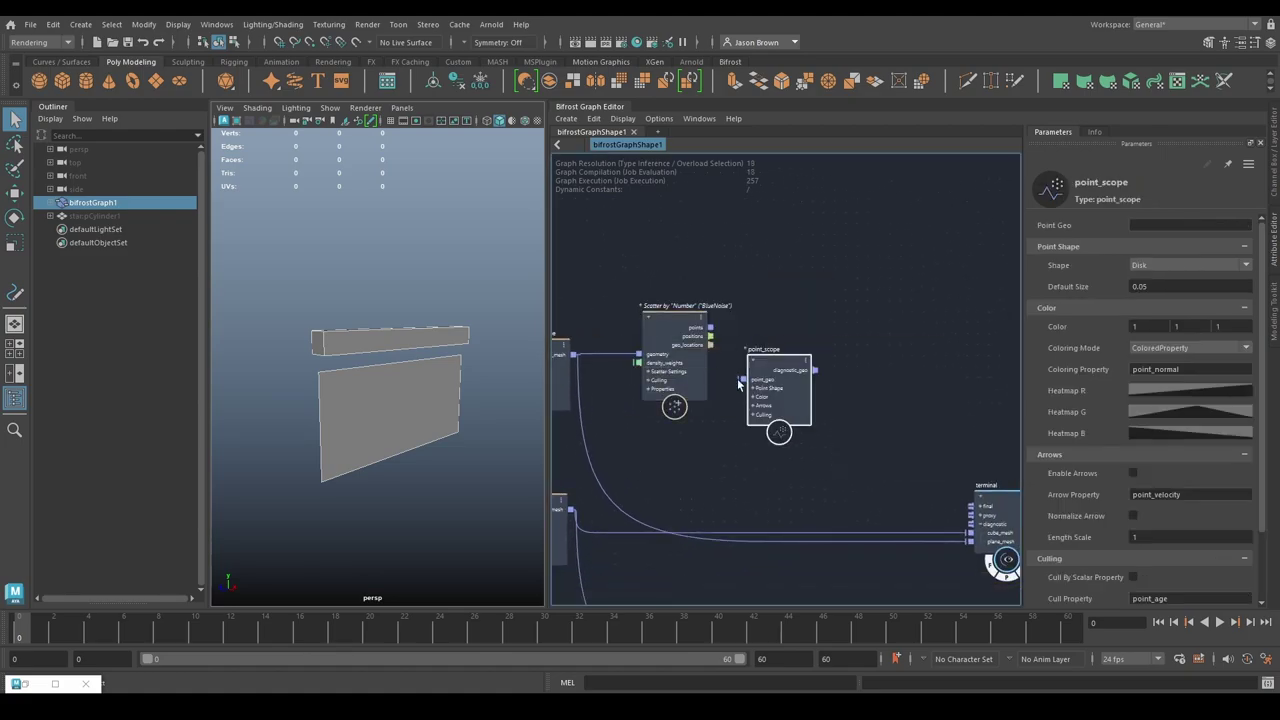
pyautogui.moveTo(784, 403); pyautogui.dragTo(799, 351)
pyautogui.moveTo(710, 327); pyautogui.dragTo(760, 328)
# Step: Set point_scope's Coloring Mode to Color, its colour to 1, 1, 0, and its Default Size to 0.1
pyautogui.click(1173, 350)
pyautogui.click(1163, 346)
pyautogui.click(1225, 327)
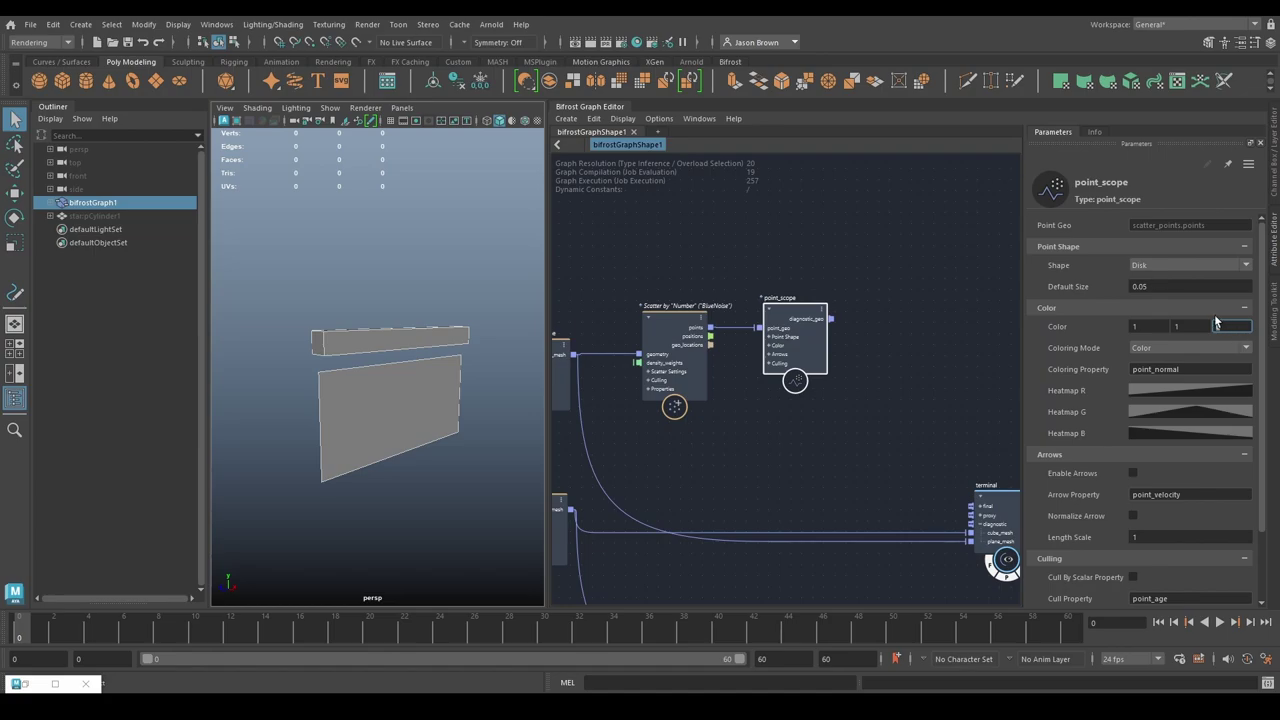
pyautogui.click(1168, 287)
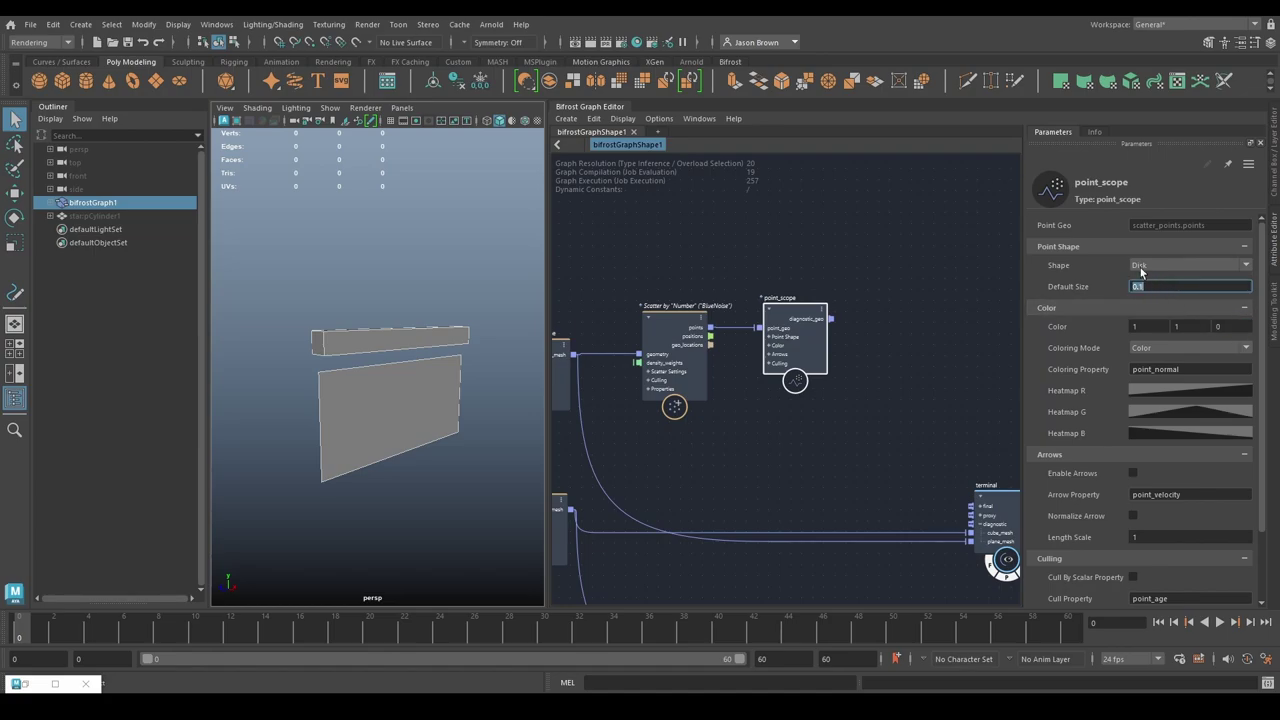
# Step: Connect point_scope's diagnostic_geo output to the terminal node's diagnostic input
pyautogui.click(931, 320)
pyautogui.moveTo(826, 319)
pyautogui.mouseDown()
pyautogui.moveTo(950, 540)
pyautogui.moveTo(968, 524)
pyautogui.mouseUp()
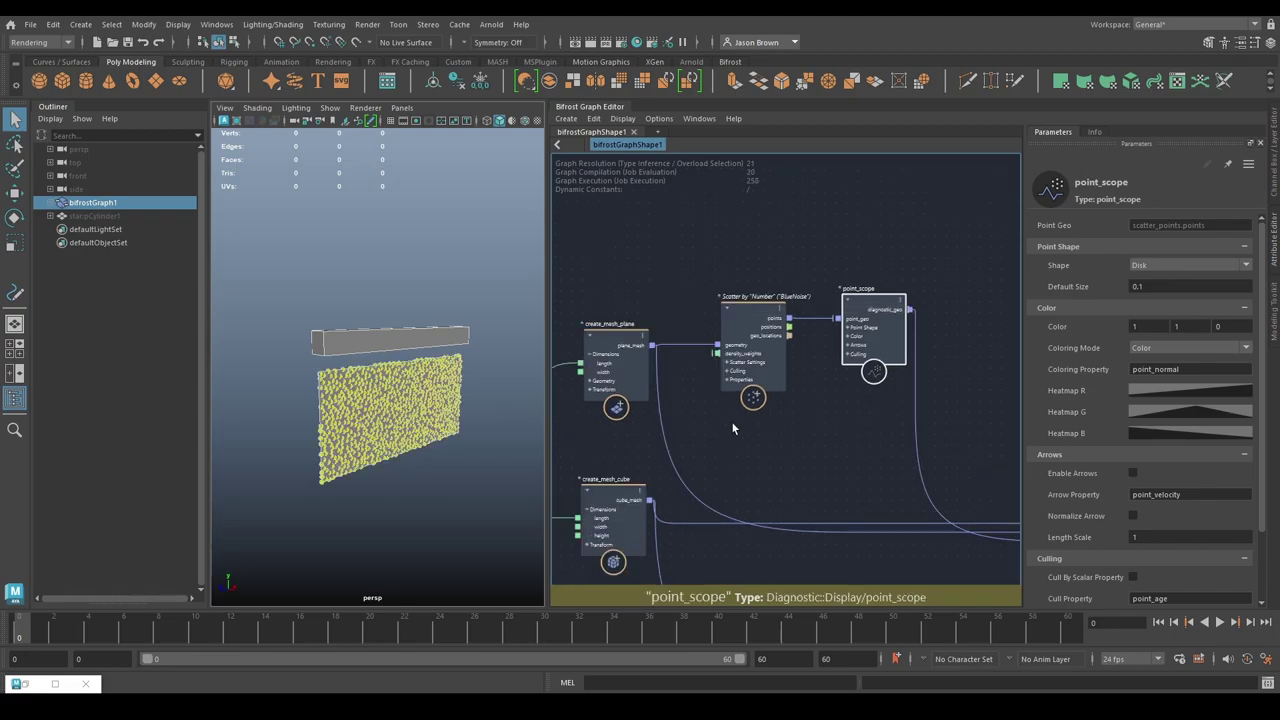
pyautogui.moveTo(383, 416)
pyautogui.keyDown('alt'); pyautogui.mouseDown()
pyautogui.moveTo(323, 391)
pyautogui.moveTo(367, 399)
pyautogui.mouseUp(); pyautogui.keyUp('alt')
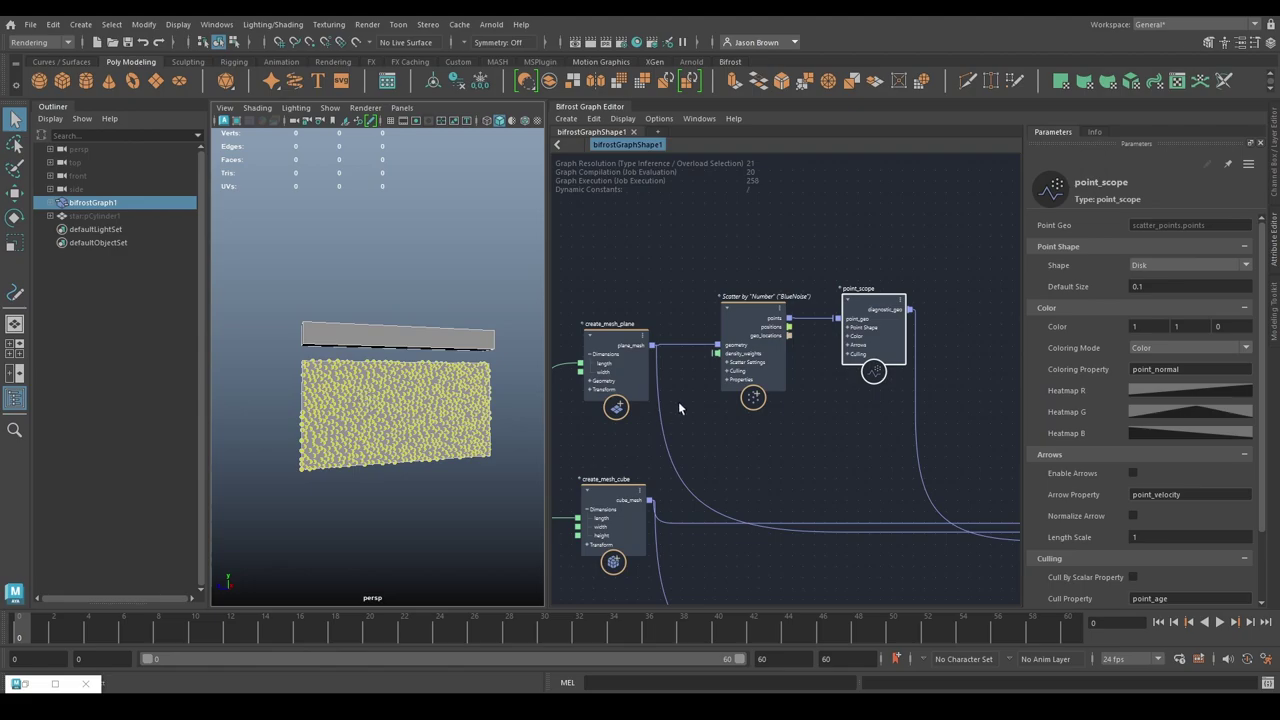
# Step: Set the Amount of scatter_points to 25
pyautogui.keyDown('alt'); pyautogui.moveTo(711, 370); pyautogui.dragTo(719, 384, button='middle'); pyautogui.keyUp('alt')
pyautogui.click(754, 343)
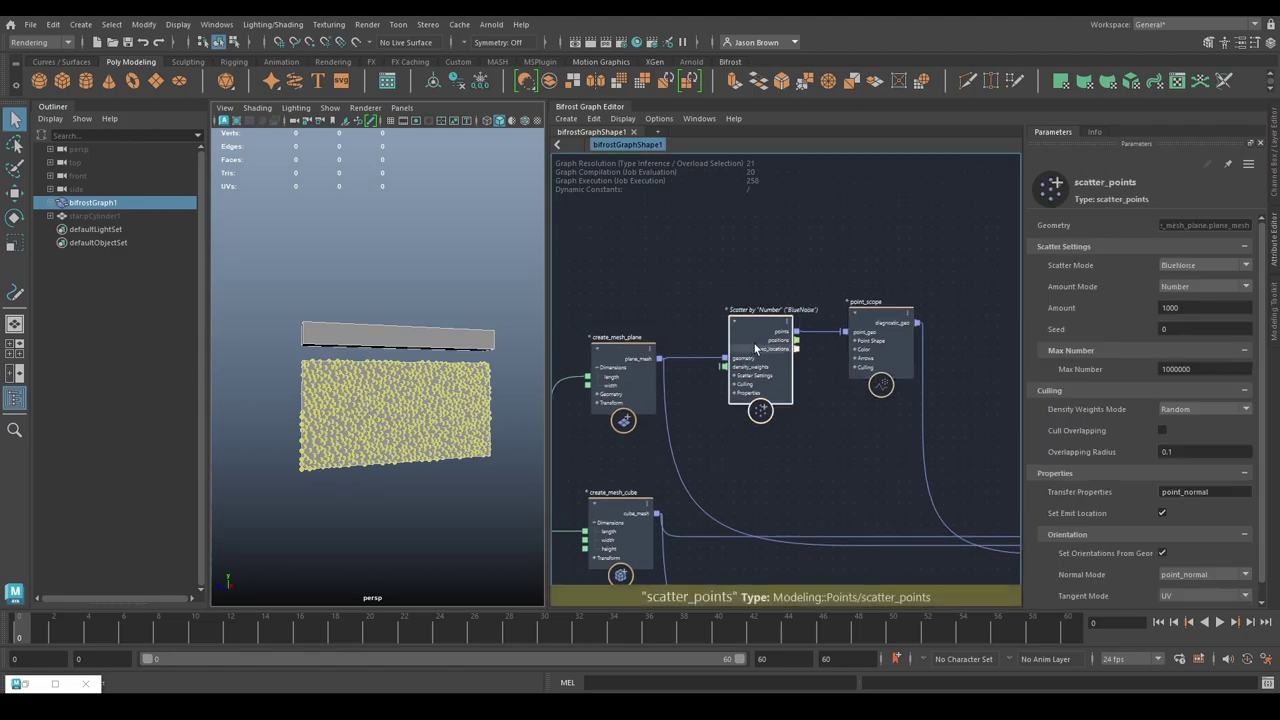
pyautogui.doubleClick(1192, 307)
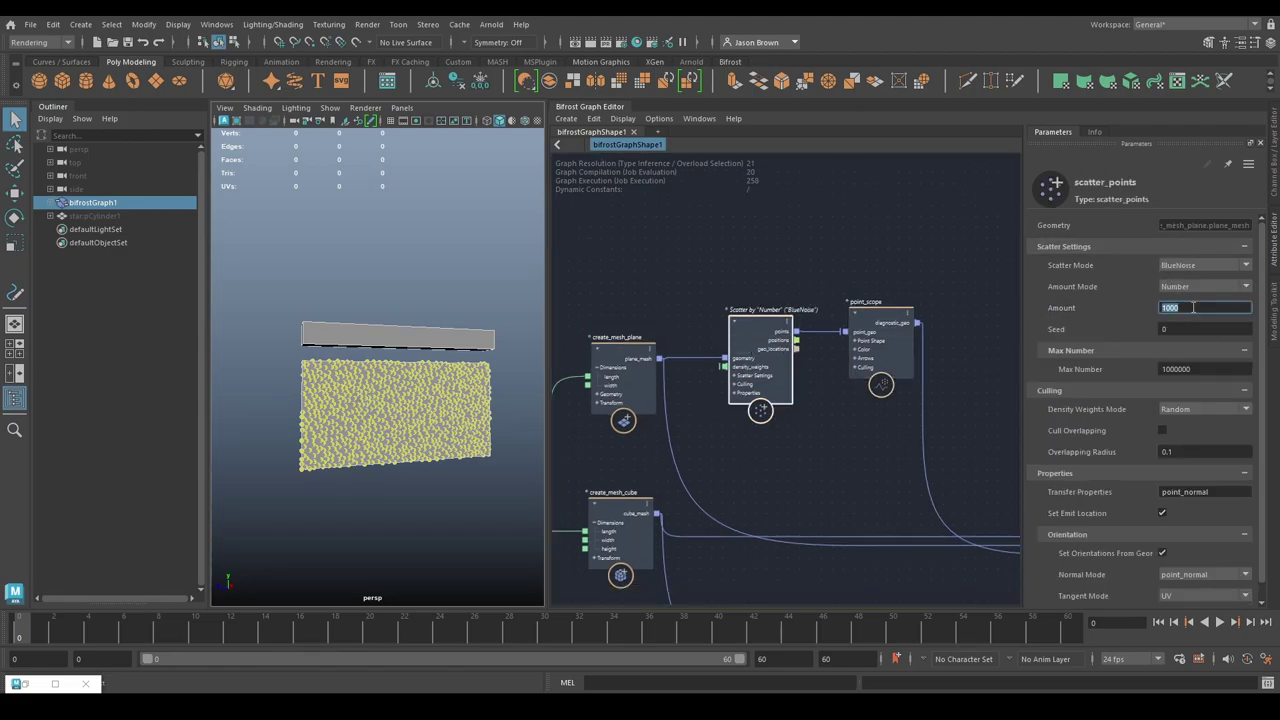
pyautogui.write('25')
pyautogui.press('Return')
pyautogui.moveTo(390, 400)
pyautogui.keyDown('alt'); pyautogui.mouseDown()
pyautogui.moveTo(330, 395)
pyautogui.moveTo(392, 392)
pyautogui.mouseUp(); pyautogui.keyUp('alt')
# Step: Move point_scope away from scatter_points and bring scatter_points closer to create_mesh_plane to make room between them
pyautogui.keyDown('alt'); pyautogui.moveTo(768, 386); pyautogui.dragTo(720, 400, button='middle'); pyautogui.keyUp('alt')
pyautogui.moveTo(821, 344); pyautogui.dragTo(916, 344)
pyautogui.keyDown('alt'); pyautogui.moveTo(791, 346); pyautogui.dragTo(916, 326, button='middle'); pyautogui.keyUp('alt')
pyautogui.click(710, 355)
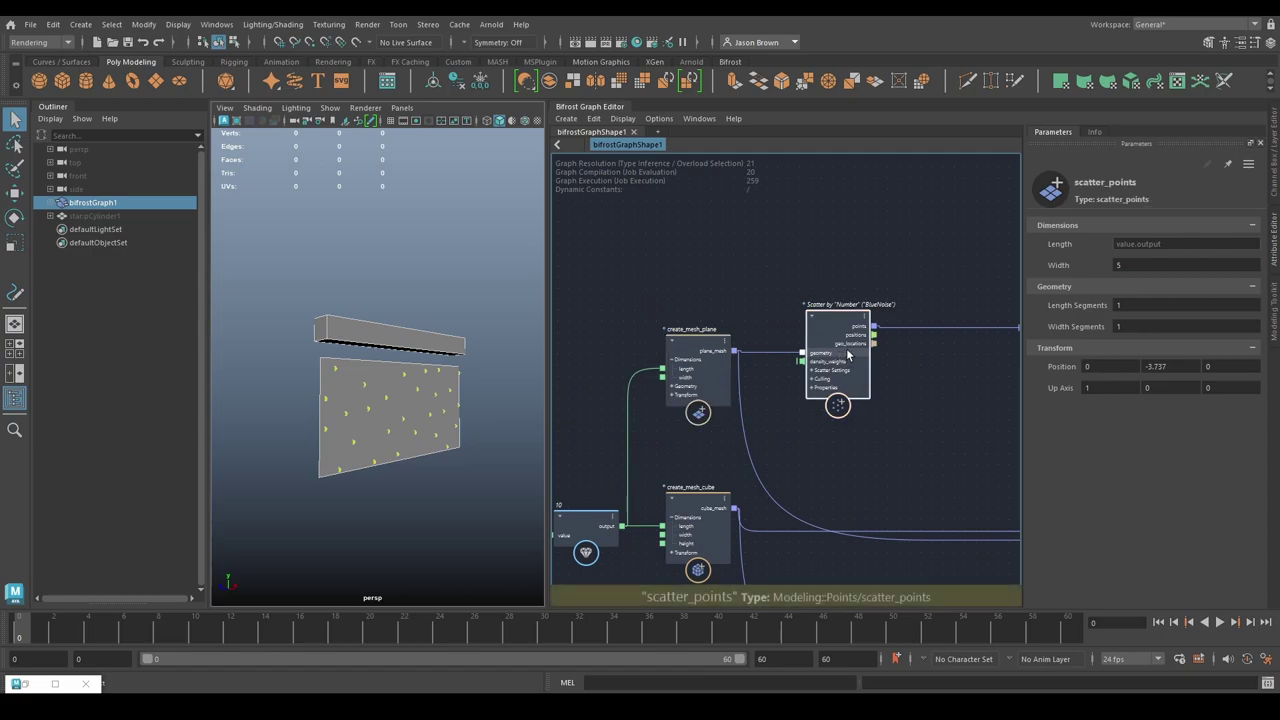
pyautogui.moveTo(848, 355); pyautogui.dragTo(812, 355)
# Step: Add a create_instances node after scatter_points and connect the scattered points to its points input
pyautogui.moveTo(862, 359); pyautogui.dragTo(754, 397, button='middle')
pyautogui.press('Tab')
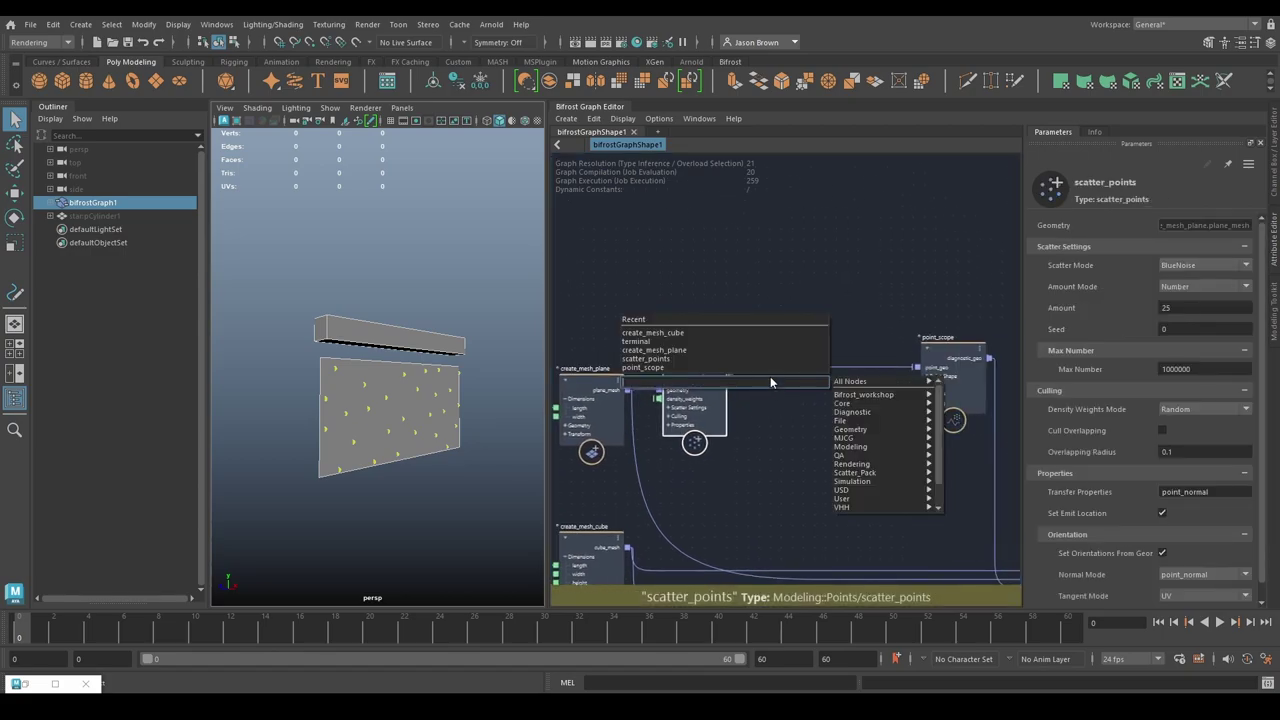
pyautogui.write('create')
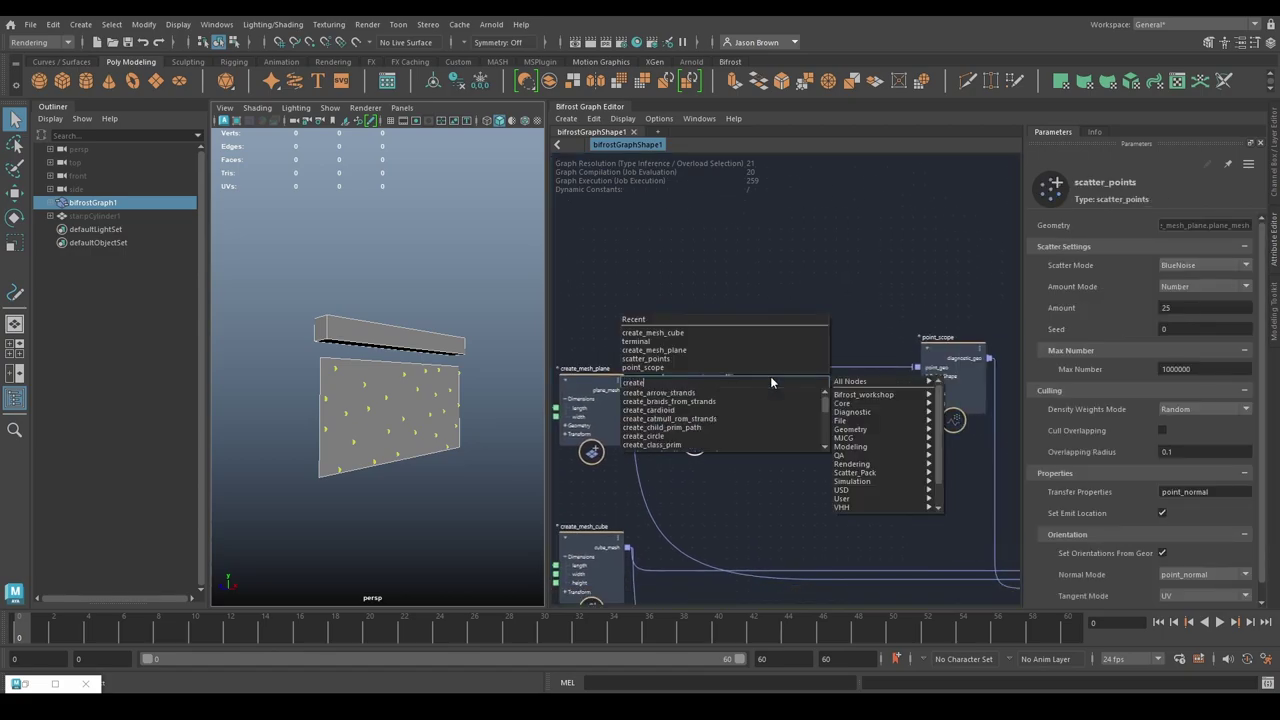
pyautogui.write('_instances')
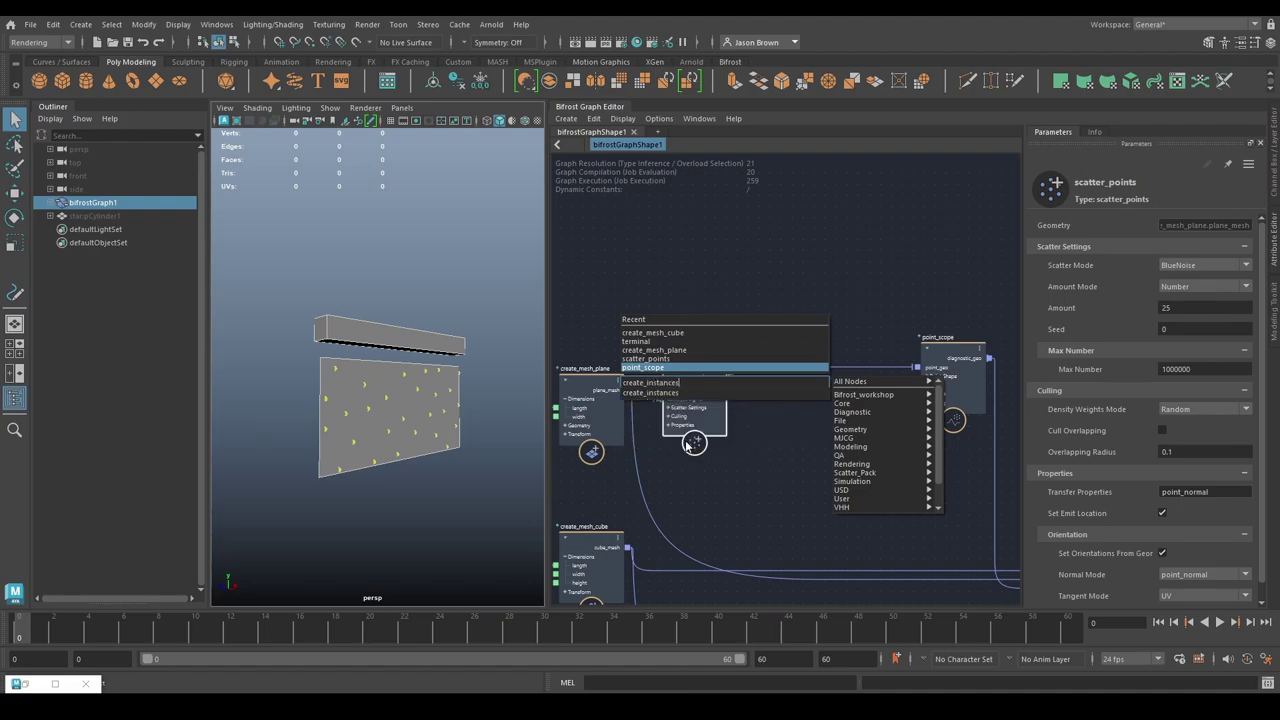
pyautogui.press('Down')
pyautogui.press('Return')
pyautogui.moveTo(774, 435); pyautogui.dragTo(820, 287)
pyautogui.moveTo(731, 364); pyautogui.dragTo(788, 271)
# Step: Cut the star_pCylinderShape1 input node, paste it near create_instances, and connect its mesh to instance_geometries
pyautogui.keyDown('alt'); pyautogui.moveTo(570, 477); pyautogui.dragTo(731, 180, button='middle'); pyautogui.keyUp('alt')
pyautogui.click(726, 563)
pyautogui.hotkey('ctrl', 'x')
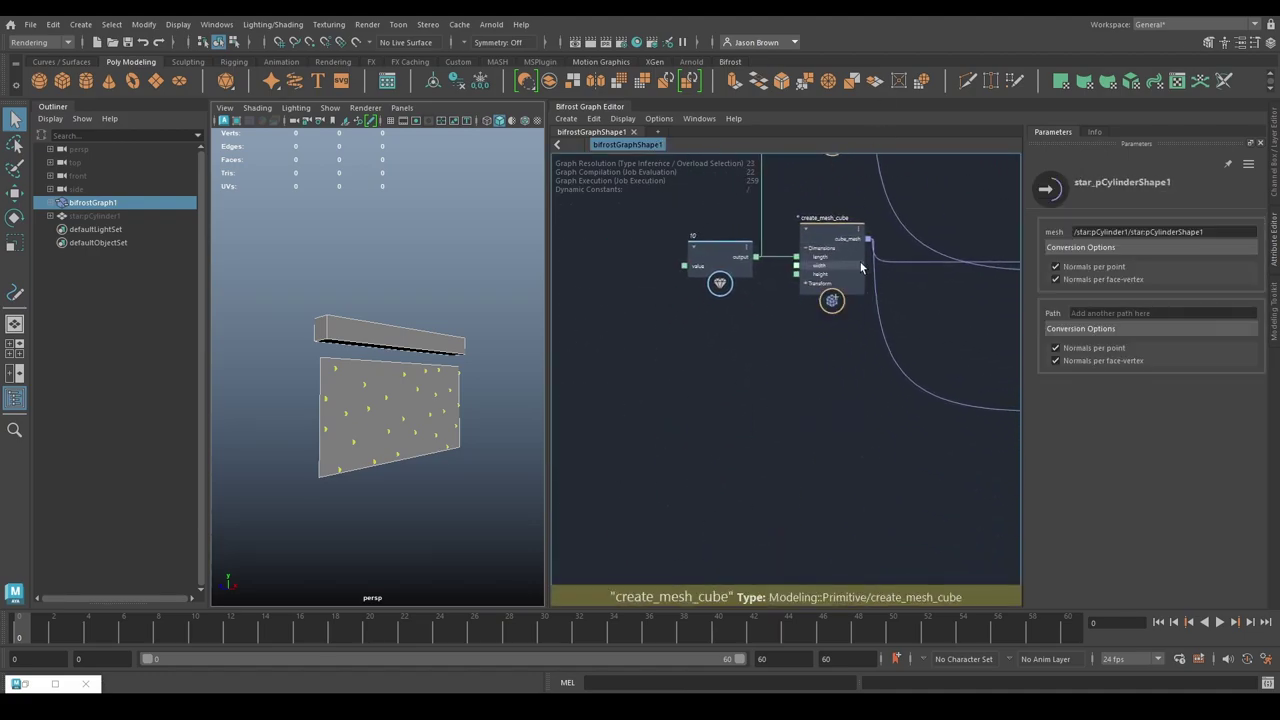
pyautogui.keyDown('alt'); pyautogui.moveTo(861, 263); pyautogui.dragTo(638, 690, button='middle'); pyautogui.keyUp('alt')
pyautogui.hotkey('ctrl', 'v')
pyautogui.moveTo(718, 440); pyautogui.dragTo(828, 416)
# Step: Connect the instances output of create_instances to the terminal node's diagnostic input
pyautogui.keyDown('alt'); pyautogui.moveTo(932, 453); pyautogui.dragTo(682, 232, button='middle'); pyautogui.keyUp('alt')
pyautogui.click(745, 326)
pyautogui.moveTo(681, 234); pyautogui.dragTo(786, 492)
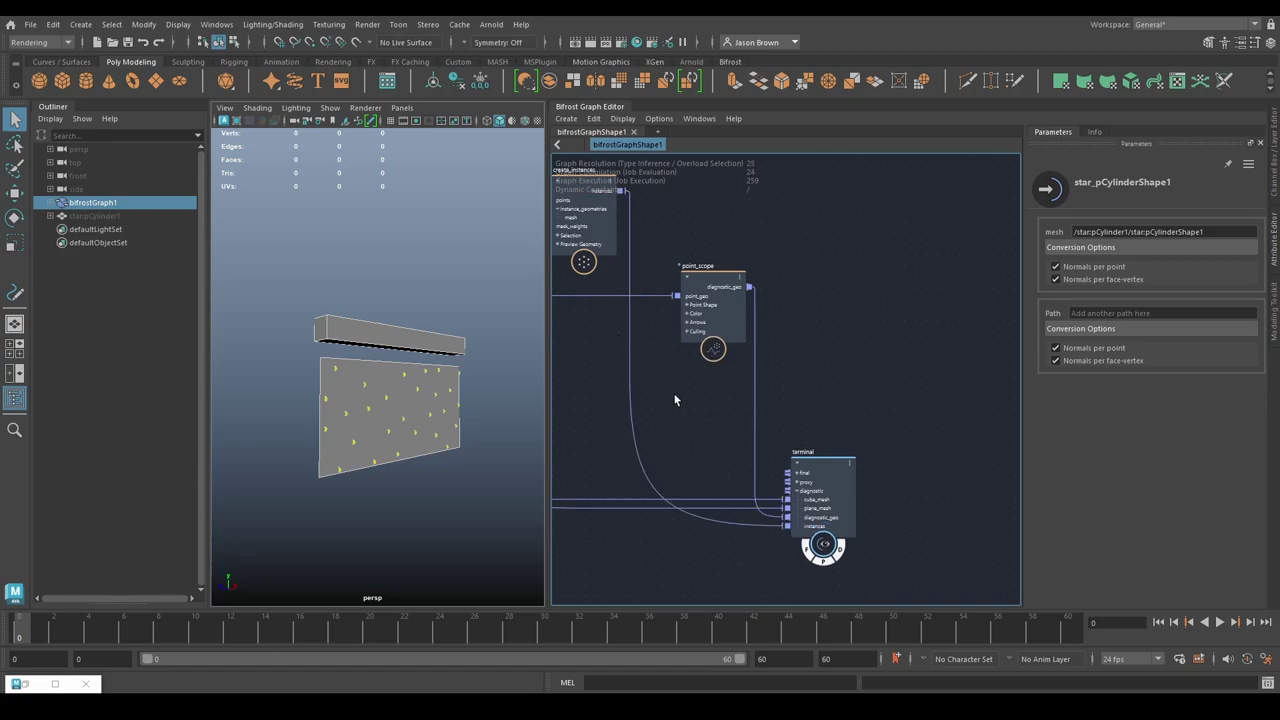
pyautogui.click(664, 427)
pyautogui.moveTo(342, 412)
pyautogui.keyDown('alt'); pyautogui.mouseDown()
pyautogui.moveTo(572, 412)
pyautogui.moveTo(335, 411)
pyautogui.moveTo(374, 438)
pyautogui.moveTo(364, 410)
pyautogui.mouseUp(); pyautogui.keyUp('alt')
pyautogui.moveTo(366, 411)
pyautogui.keyDown('alt'); pyautogui.mouseDown(button='right')
pyautogui.moveTo(406, 411)
pyautogui.moveTo(376, 412)
pyautogui.mouseUp(button='right'); pyautogui.keyUp('alt')
# Step: Move the terminal node above and beyond create_instances, and move point_scope down out of the way
pyautogui.keyDown('alt'); pyautogui.moveTo(700, 421); pyautogui.dragTo(698, 431, button='middle'); pyautogui.keyUp('alt')
pyautogui.moveTo(803, 491); pyautogui.dragTo(892, 138)
pyautogui.keyDown('alt'); pyautogui.moveTo(816, 252); pyautogui.dragTo(815, 358, button='middle'); pyautogui.keyUp('alt')
pyautogui.moveTo(686, 417); pyautogui.dragTo(708, 579)
pyautogui.keyDown('alt'); pyautogui.moveTo(655, 379); pyautogui.dragTo(672, 414, button='middle'); pyautogui.keyUp('alt')
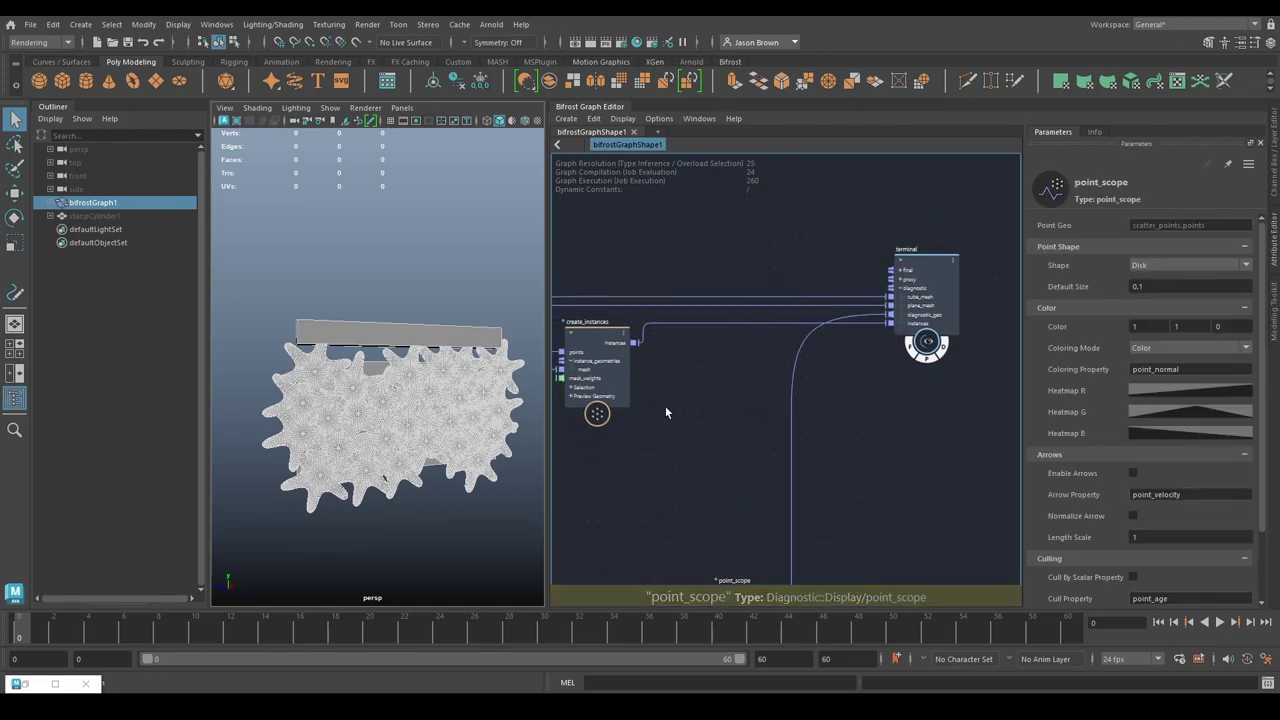
# Step: Insert a randomize_point_scale node between create_instances and terminal, lined up beside create_instances
pyautogui.click(677, 348)
pyautogui.press('Tab')
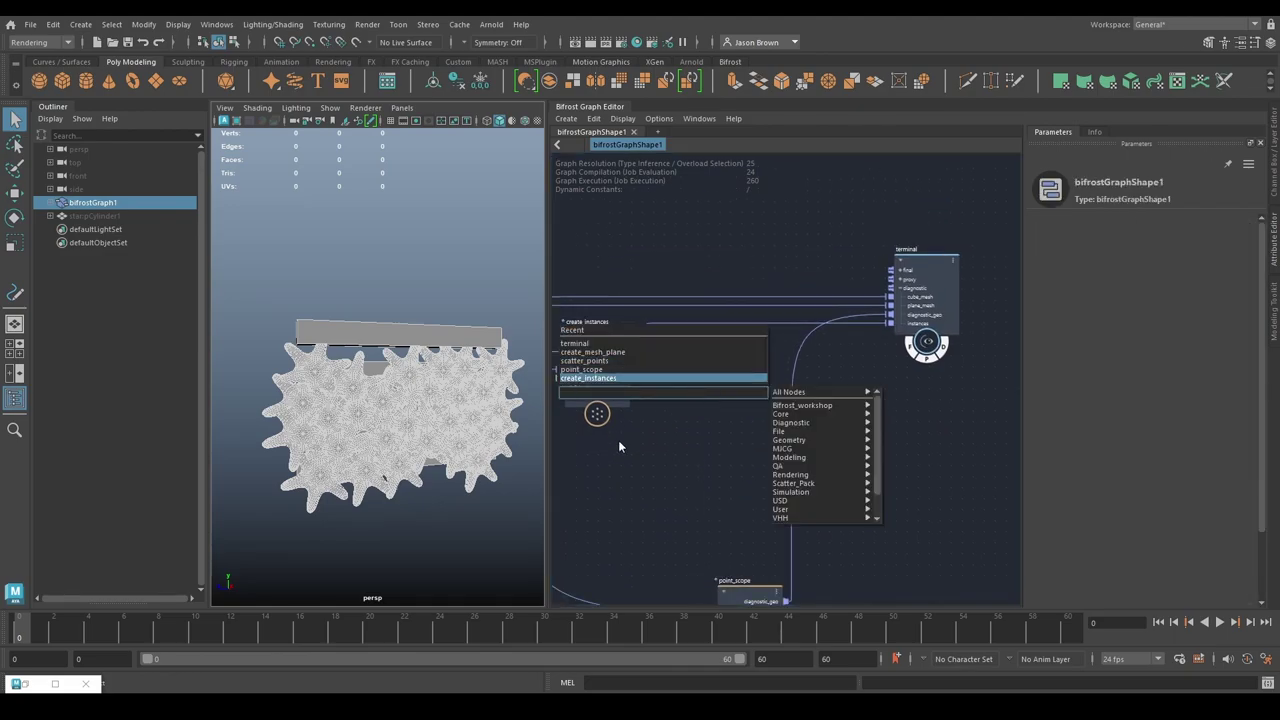
pyautogui.click(614, 429)
pyautogui.click(712, 323)
pyautogui.press('Tab')
pyautogui.write('rps')
pyautogui.click(693, 400)
pyautogui.moveTo(710, 397); pyautogui.dragTo(680, 379)
# Step: Set the randomize_point_scale range to Min 0.1 and Max 0.5
pyautogui.doubleClick(1158, 266)
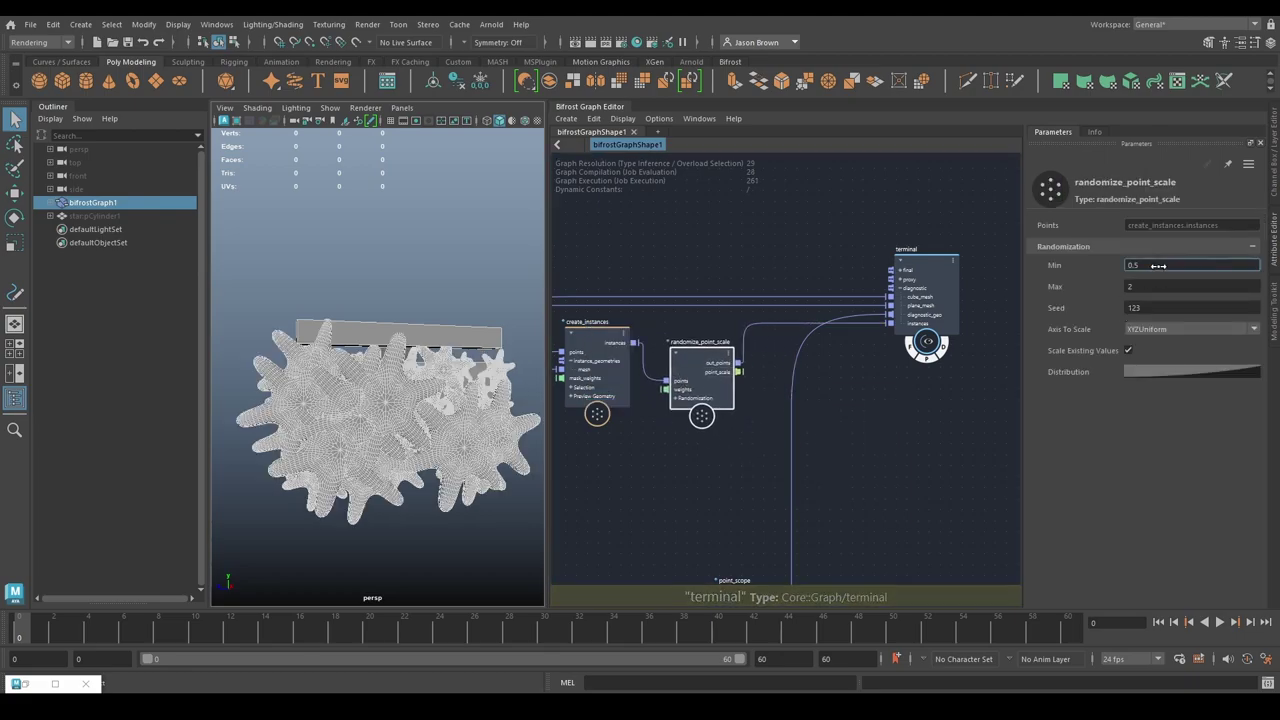
pyautogui.write('0.1')
pyautogui.press('Tab')
pyautogui.write('0.5')
pyautogui.press('Return')
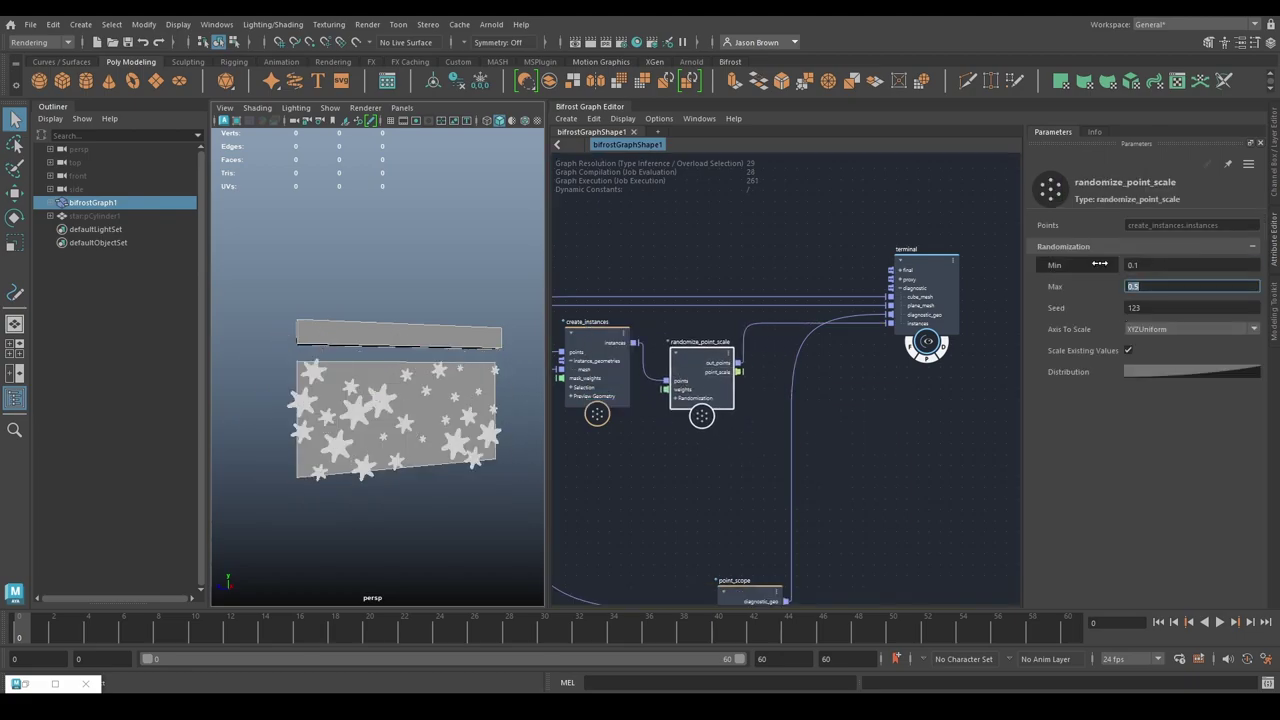
# Step: Try different Seed values on randomize_point_scale and settle on 1774
pyautogui.click(1140, 437)
pyautogui.keyDown('ctrl'); pyautogui.moveTo(1149, 308); pyautogui.dragTo(1171, 309); pyautogui.keyUp('ctrl')
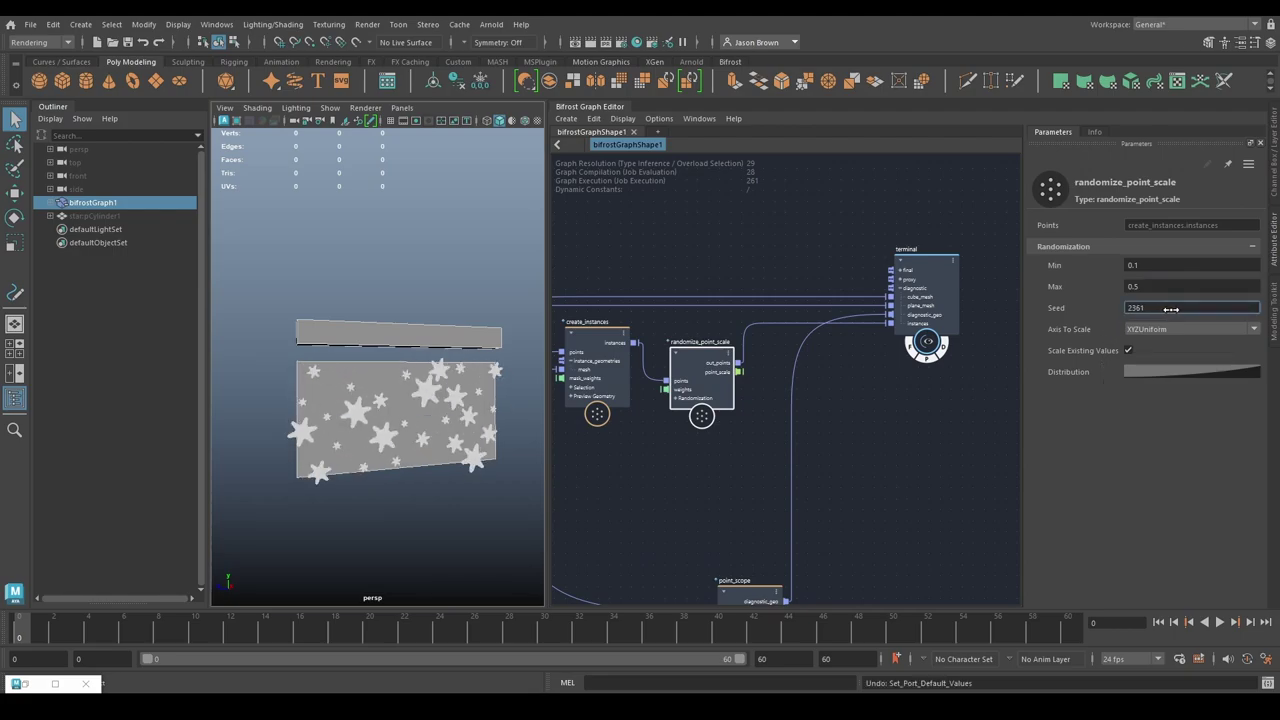
pyautogui.hotkey('ctrl', 'z')
pyautogui.keyDown('alt'); pyautogui.moveTo(290, 412); pyautogui.dragTo(340, 412); pyautogui.keyUp('alt')
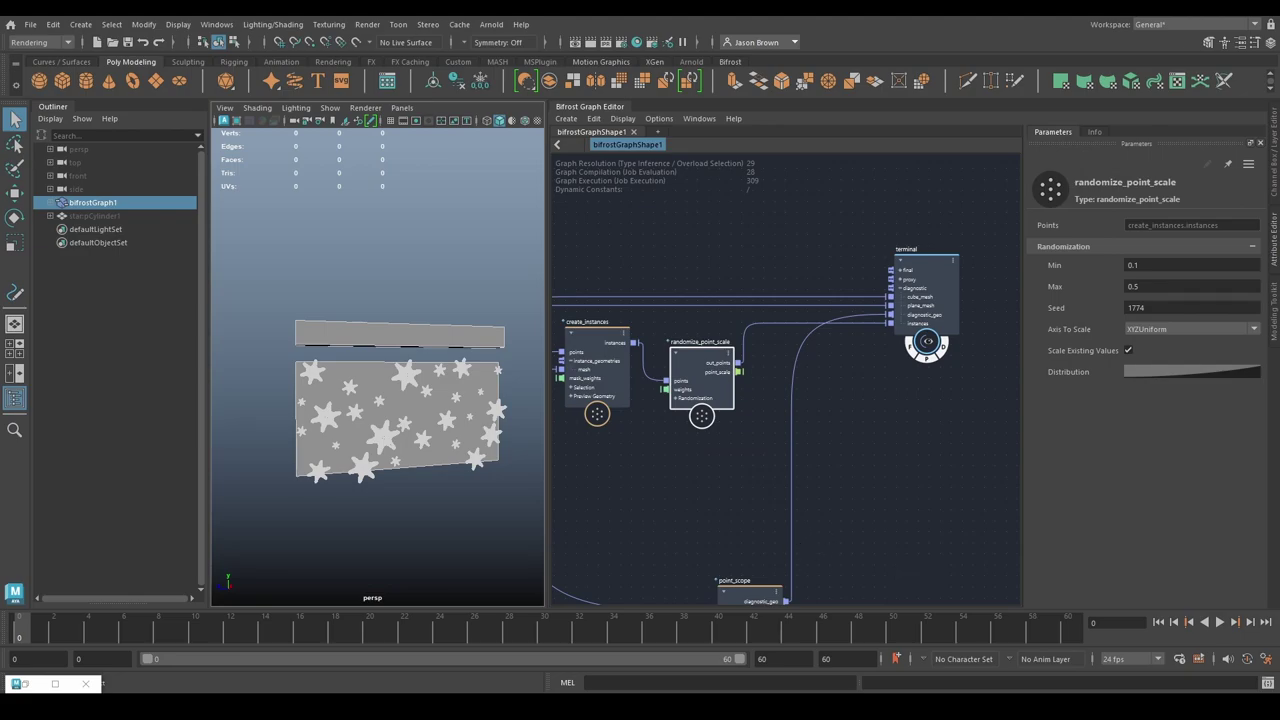
# Step: Move the terminal node further from randomize_point_scale to make room for another node
pyautogui.scroll(-4, 867, 394)
pyautogui.keyDown('alt'); pyautogui.moveTo(924, 450); pyautogui.dragTo(808, 420, button='middle'); pyautogui.keyUp('alt')
pyautogui.scroll(2, 848, 383)
pyautogui.keyDown('alt'); pyautogui.moveTo(848, 383); pyautogui.dragTo(857, 402, button='middle'); pyautogui.keyUp('alt')
pyautogui.moveTo(815, 271); pyautogui.dragTo(943, 266)
pyautogui.keyDown('alt'); pyautogui.moveTo(863, 403); pyautogui.dragTo(929, 429, button='middle'); pyautogui.keyUp('alt')
pyautogui.scroll(2, 910, 488)
pyautogui.moveTo(872, 475)
pyautogui.keyDown('alt'); pyautogui.mouseDown(button='middle')
pyautogui.moveTo(881, 492)
pyautogui.moveTo(867, 496)
pyautogui.mouseUp(button='middle'); pyautogui.keyUp('alt')
# Step: Insert a randomize_point_rotation node between randomize_point_scale and the terminal
pyautogui.moveTo(727, 338); pyautogui.dragTo(765, 402)
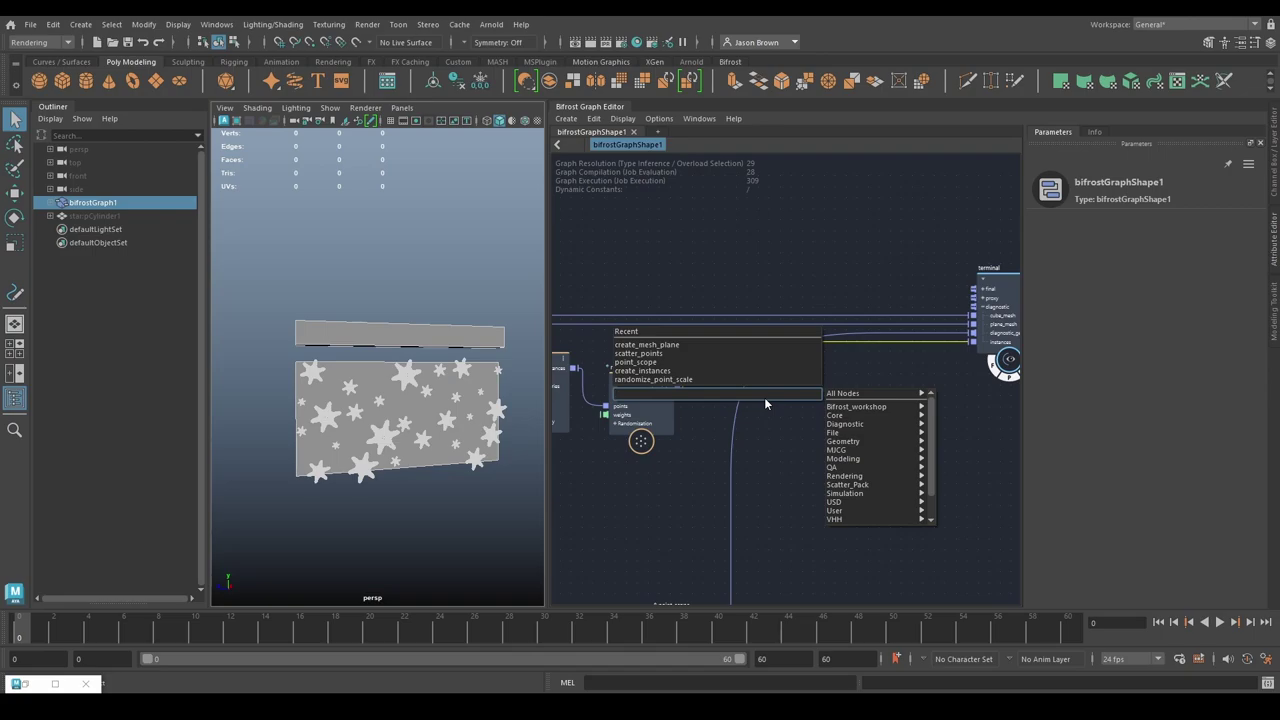
pyautogui.write('random_point')
pyautogui.press('BackSpace')
pyautogui.press('BackSpace')
pyautogui.press('BackSpace')
pyautogui.press('BackSpace')
pyautogui.press('BackSpace')
pyautogui.press('BackSpace')
pyautogui.press('BackSpace')
pyautogui.press('BackSpace')
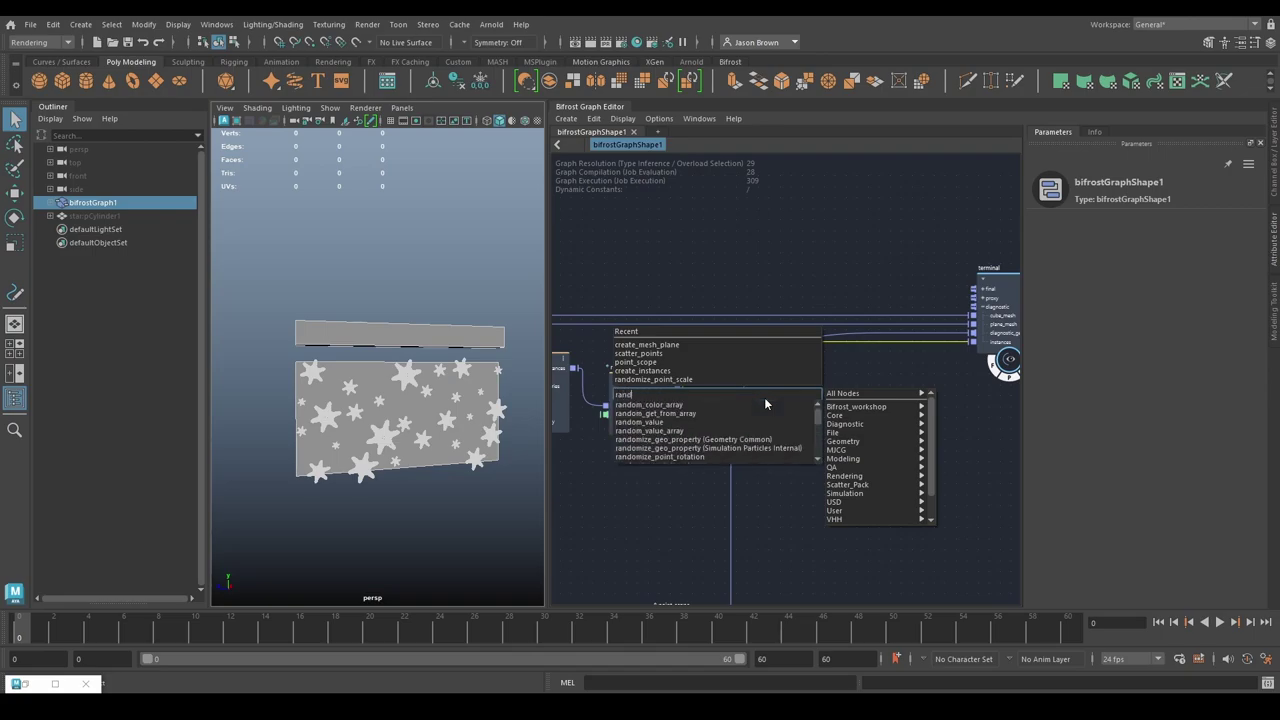
pyautogui.write('point')
pyautogui.press('Down')
pyautogui.press('Return')
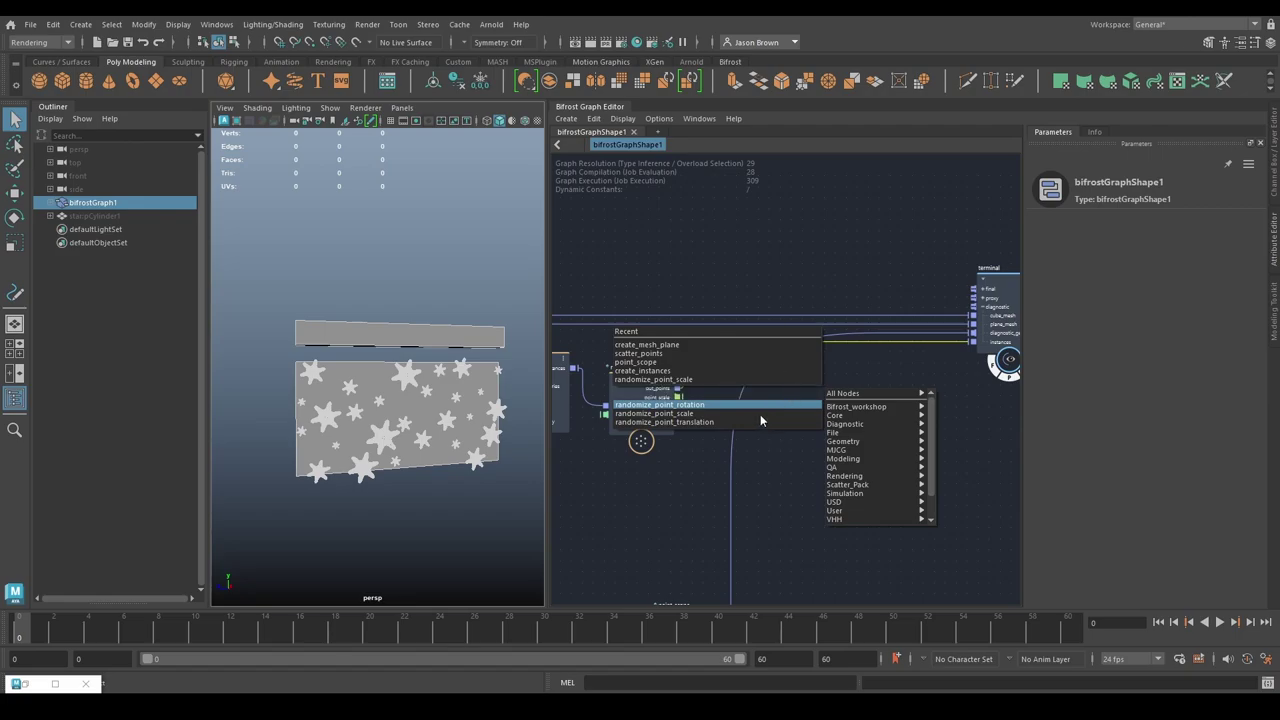
pyautogui.click(755, 414)
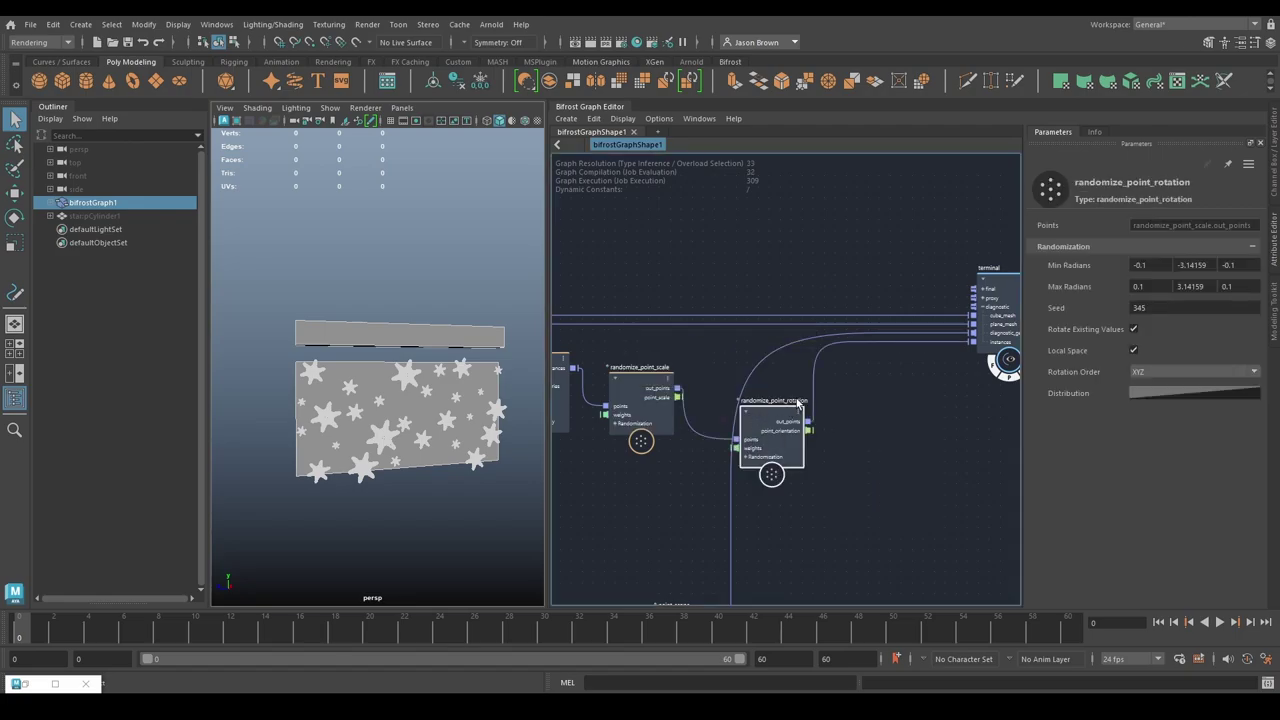
# Step: Line up randomize_point_rotation beside randomize_point_scale and set its Seed to 328
pyautogui.moveTo(797, 415)
pyautogui.mouseDown()
pyautogui.moveTo(806, 409)
pyautogui.moveTo(790, 411)
pyautogui.mouseUp()
pyautogui.moveTo(1070, 309)
pyautogui.mouseDown()
pyautogui.moveTo(1126, 313)
pyautogui.moveTo(1077, 312)
pyautogui.mouseUp()
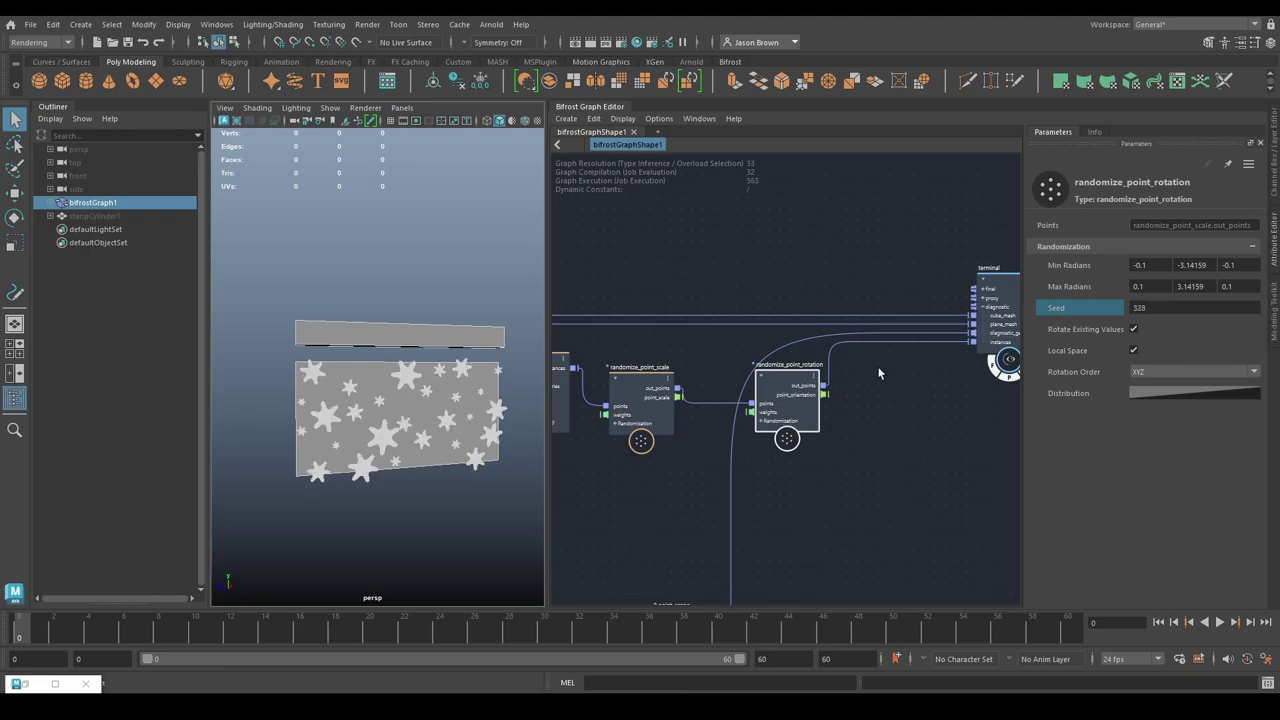
pyautogui.keyDown('alt'); pyautogui.moveTo(845, 421); pyautogui.dragTo(872, 394, button='middle'); pyautogui.keyUp('alt')
# Step: Move point_scope above the chain of instancing and randomizing nodes
pyautogui.moveTo(830, 383); pyautogui.dragTo(815, 361)
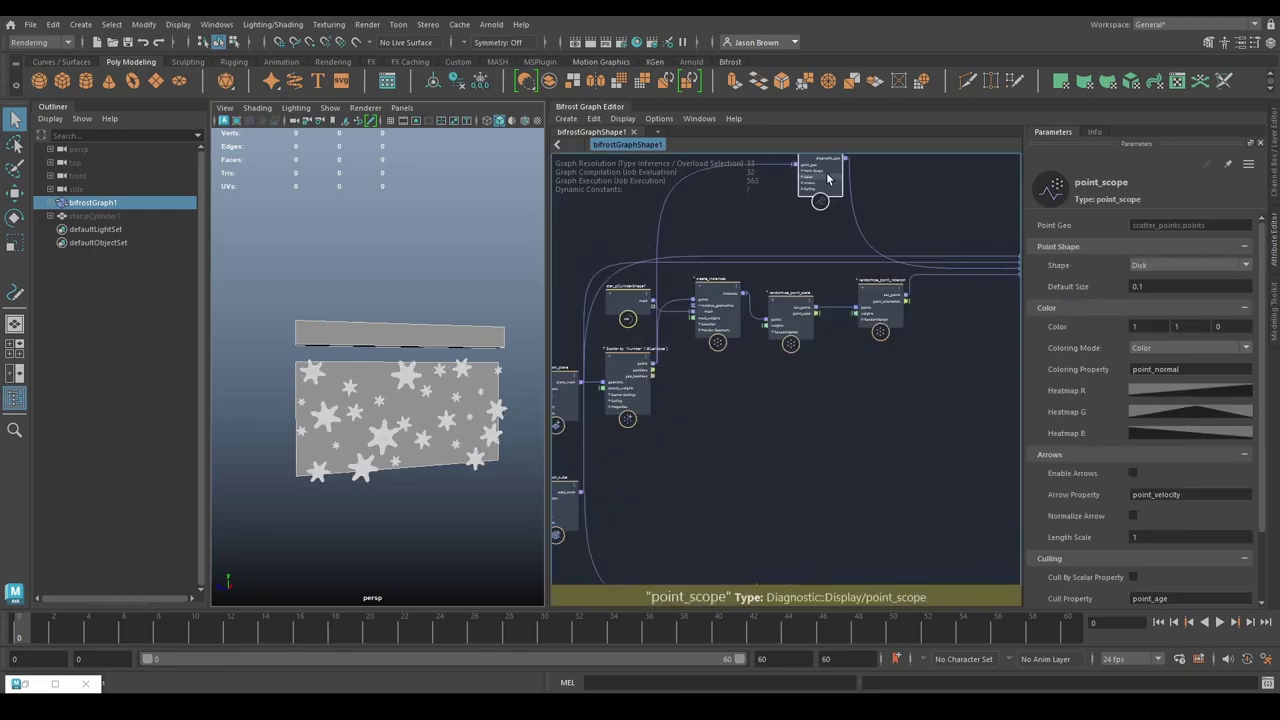
pyautogui.scroll(1, 790, 299)
pyautogui.keyDown('alt'); pyautogui.moveTo(718, 351); pyautogui.dragTo(826, 319, button='middle'); pyautogui.keyUp('alt')
pyautogui.scroll(-2, 826, 322)
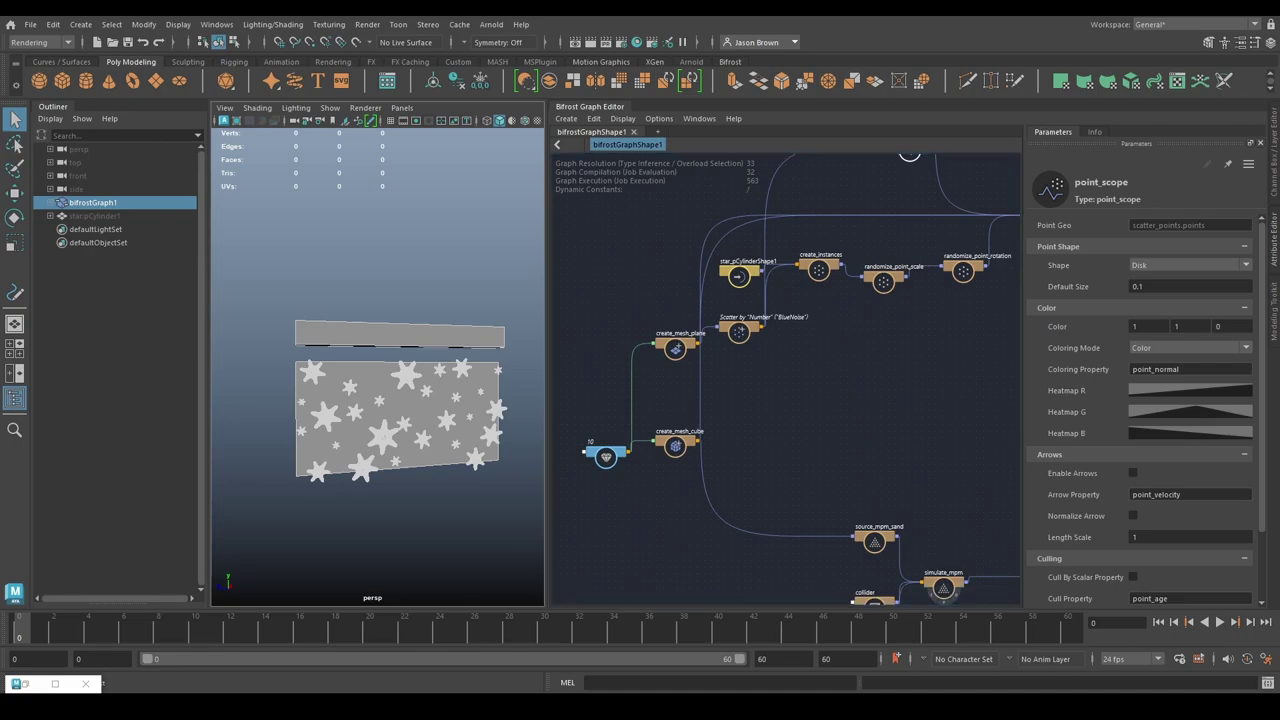
pyautogui.scroll(3, 743, 443)
pyautogui.press('3')
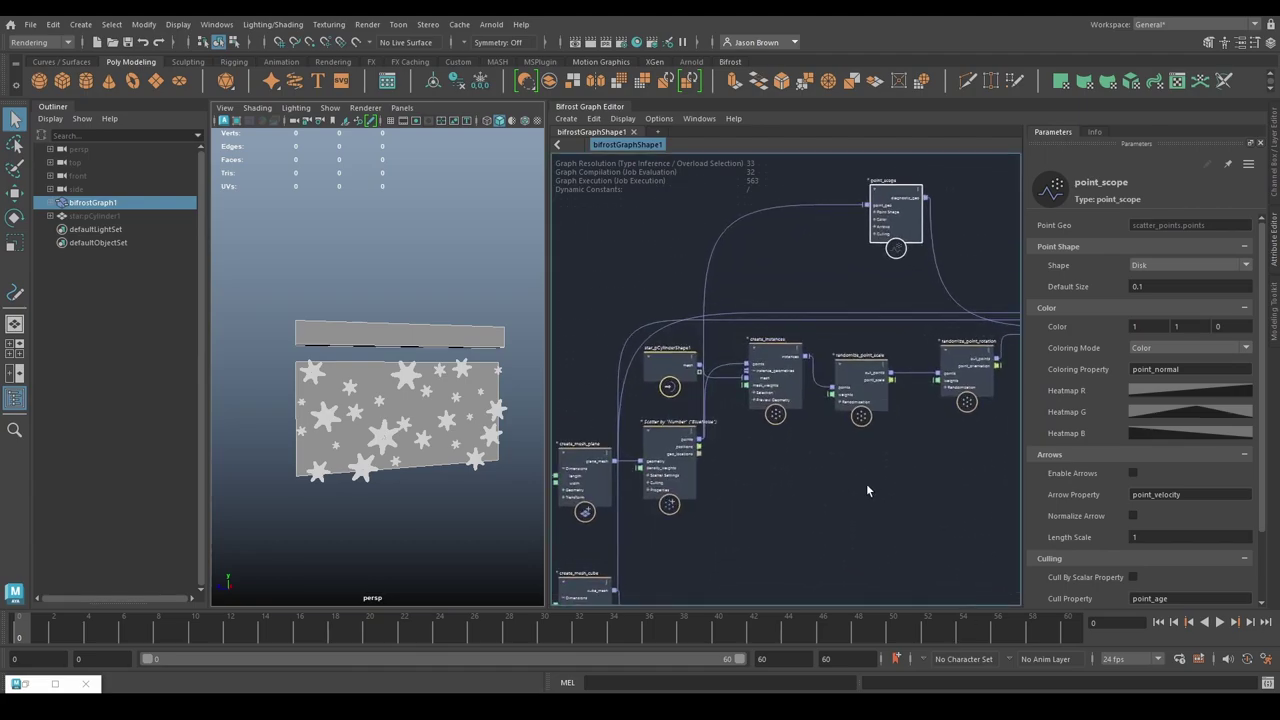
# Step: Add a time node and place it beneath create_instances
pyautogui.click(798, 370)
pyautogui.press('Tab')
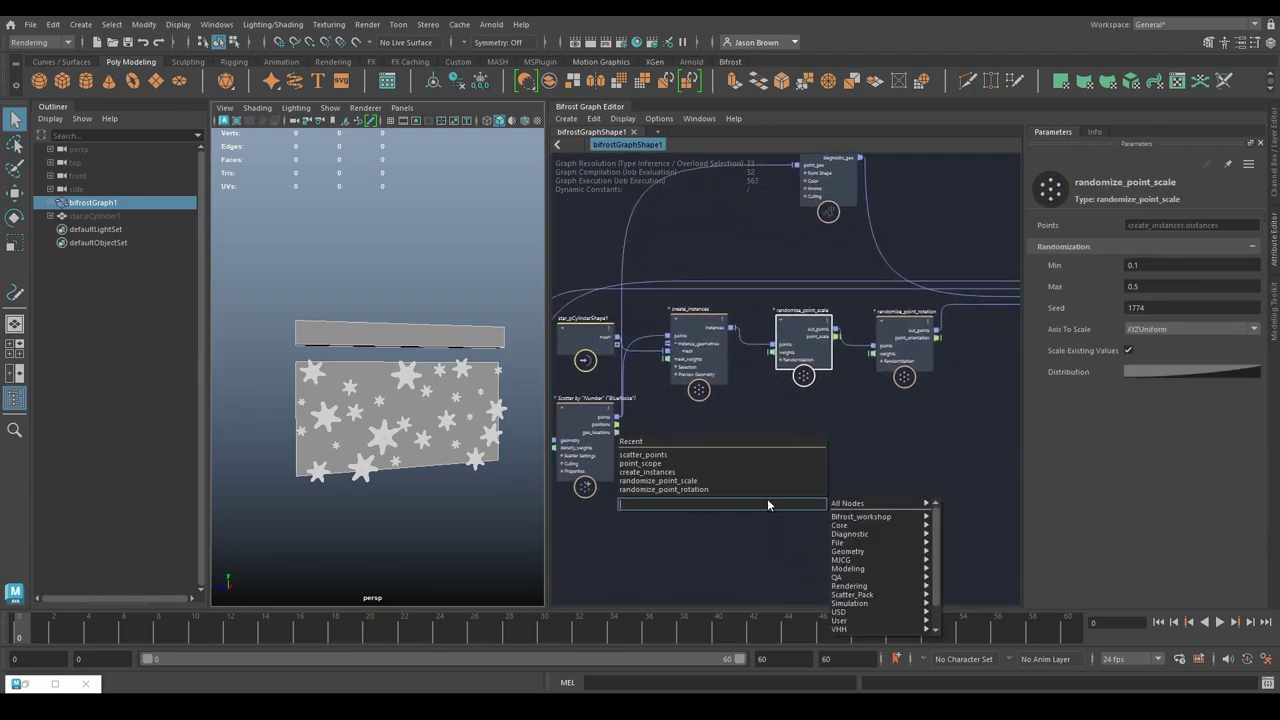
pyautogui.click(871, 455)
pyautogui.press('Tab')
pyautogui.write('time')
pyautogui.press('Return')
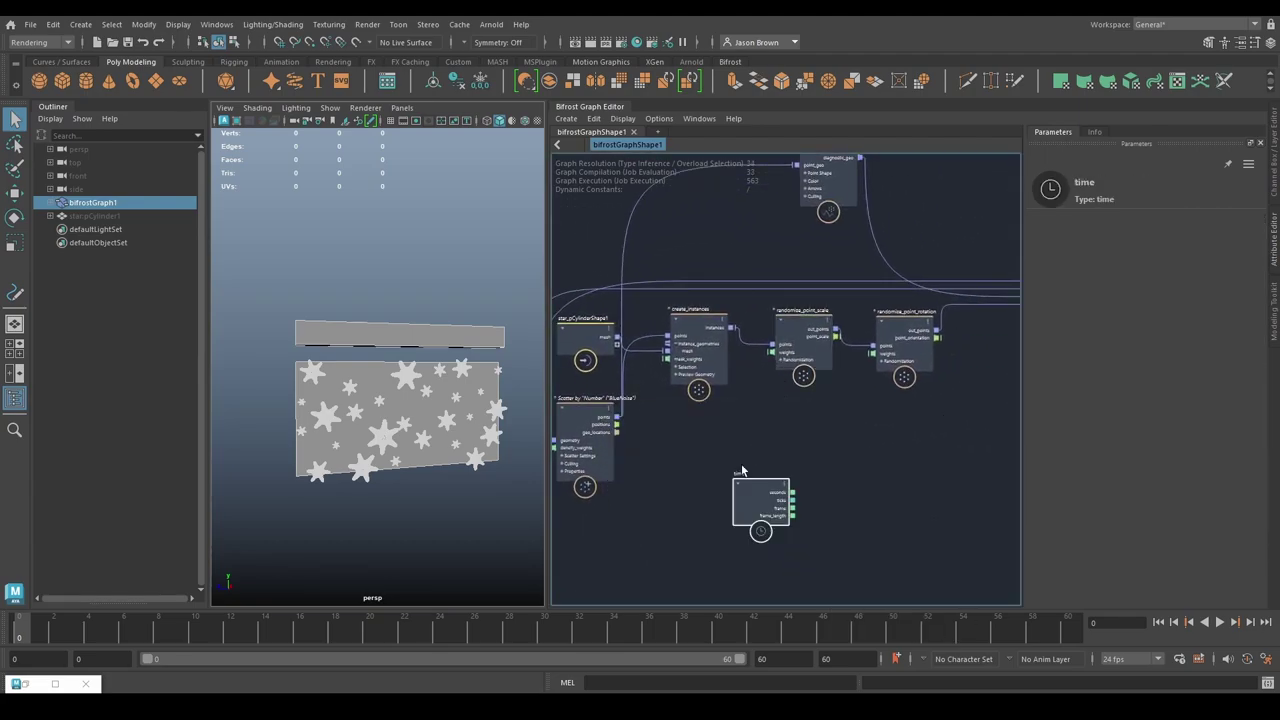
pyautogui.moveTo(766, 502); pyautogui.dragTo(708, 450)
# Step: Add a multiply node fed by the frame output of the time node
pyautogui.press('Tab')
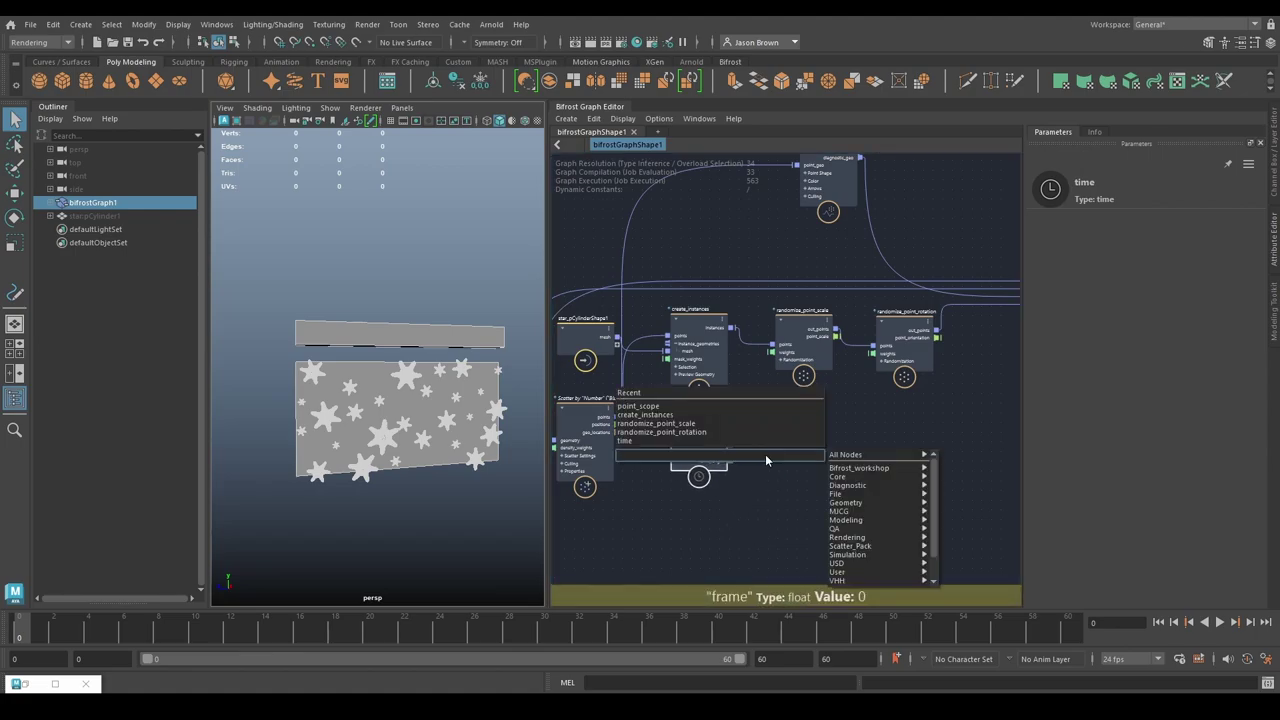
pyautogui.write('multi')
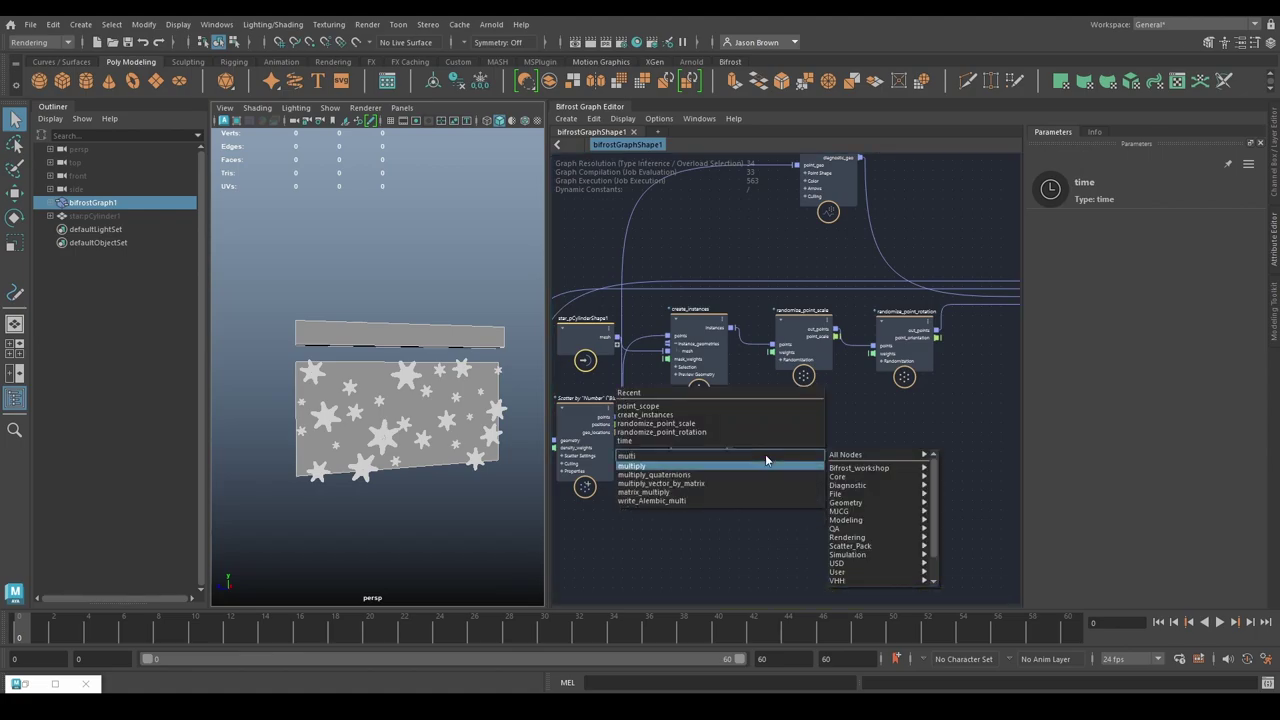
pyautogui.press('Return')
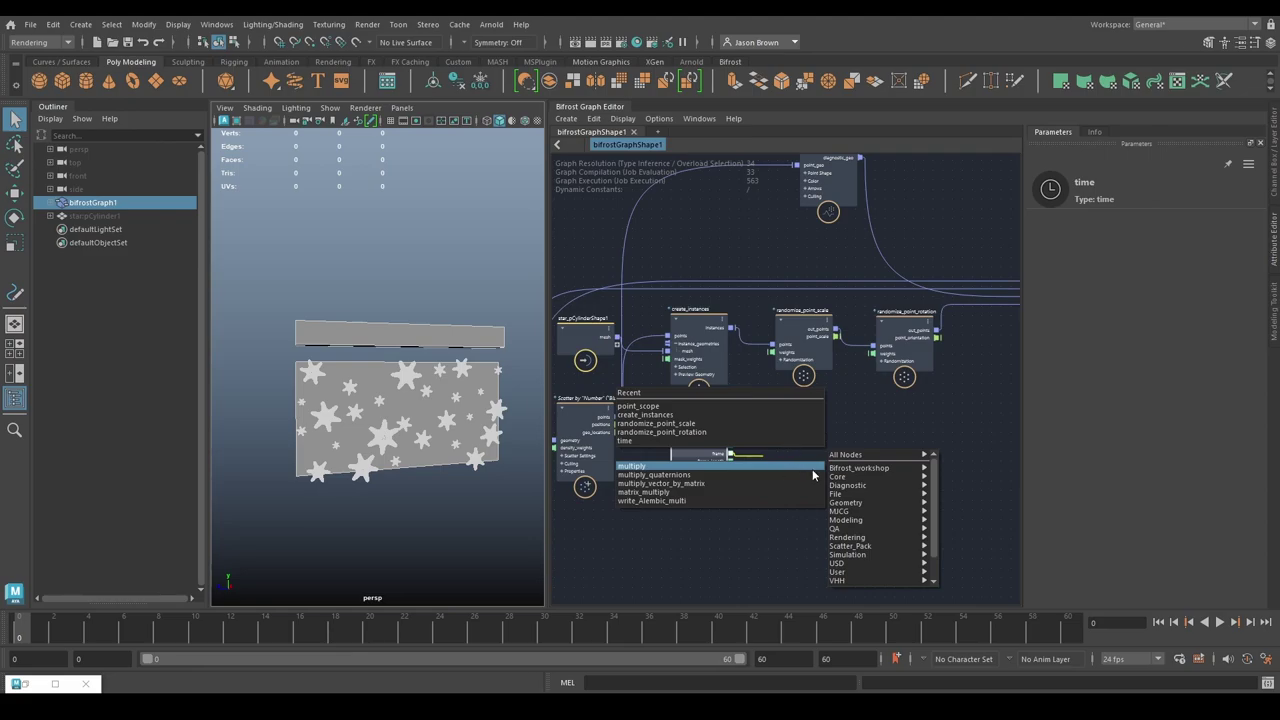
pyautogui.click(775, 467)
# Step: Add a float value node feeding the multiply node's second input and set it to 0.2
pyautogui.moveTo(773, 465); pyautogui.dragTo(700, 502)
pyautogui.press('v')
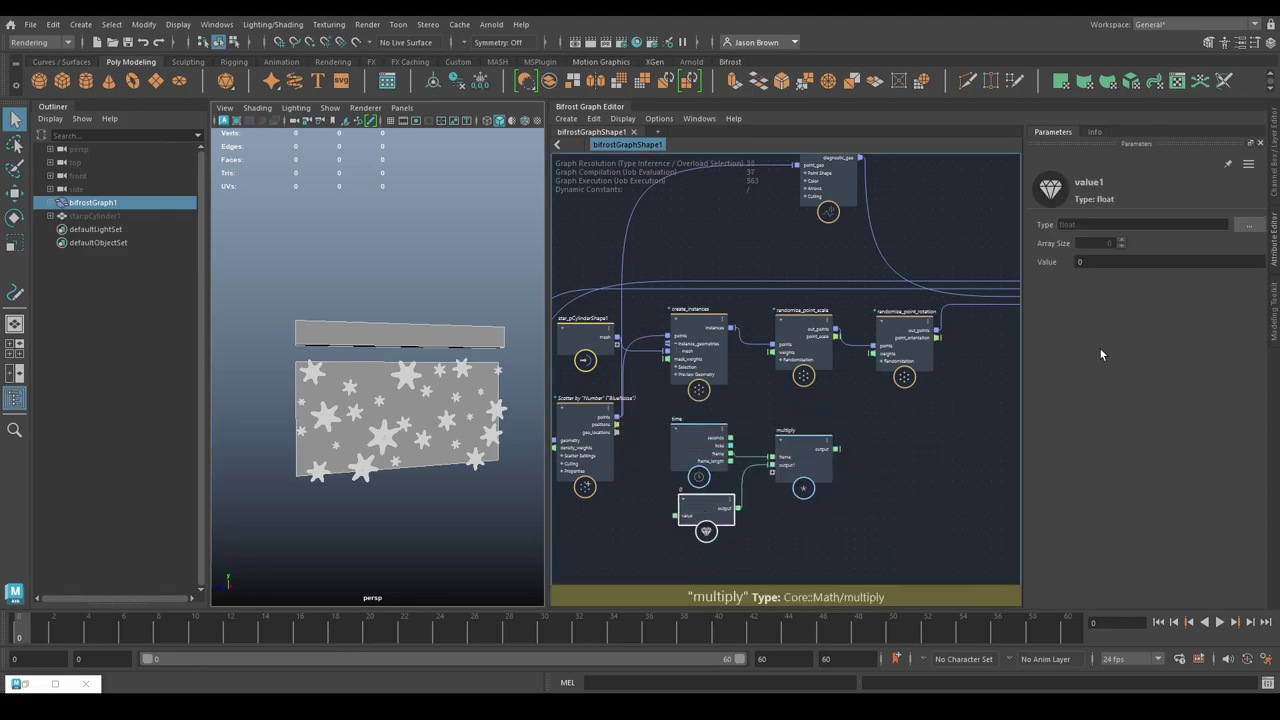
pyautogui.click(1112, 262)
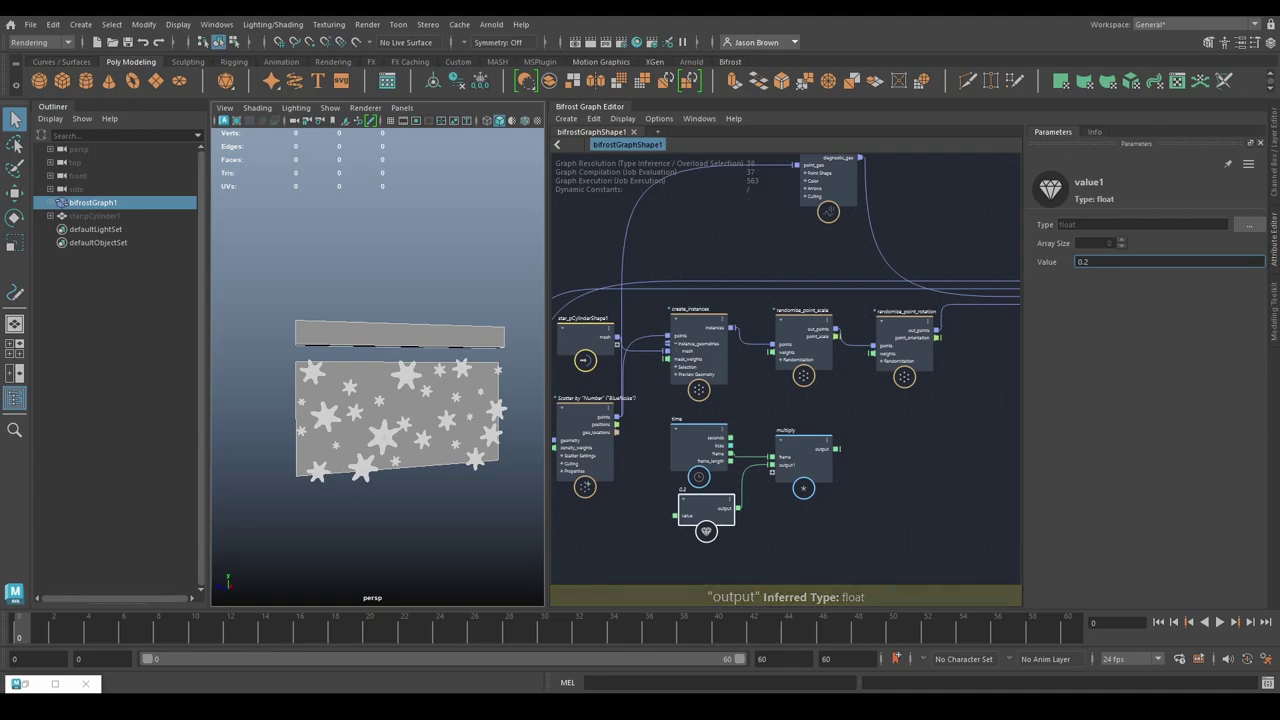
# Step: Add another value node after multiply and feed it from multiply's output
pyautogui.moveTo(886, 477); pyautogui.dragTo(825, 478, button='middle')
pyautogui.press('Tab')
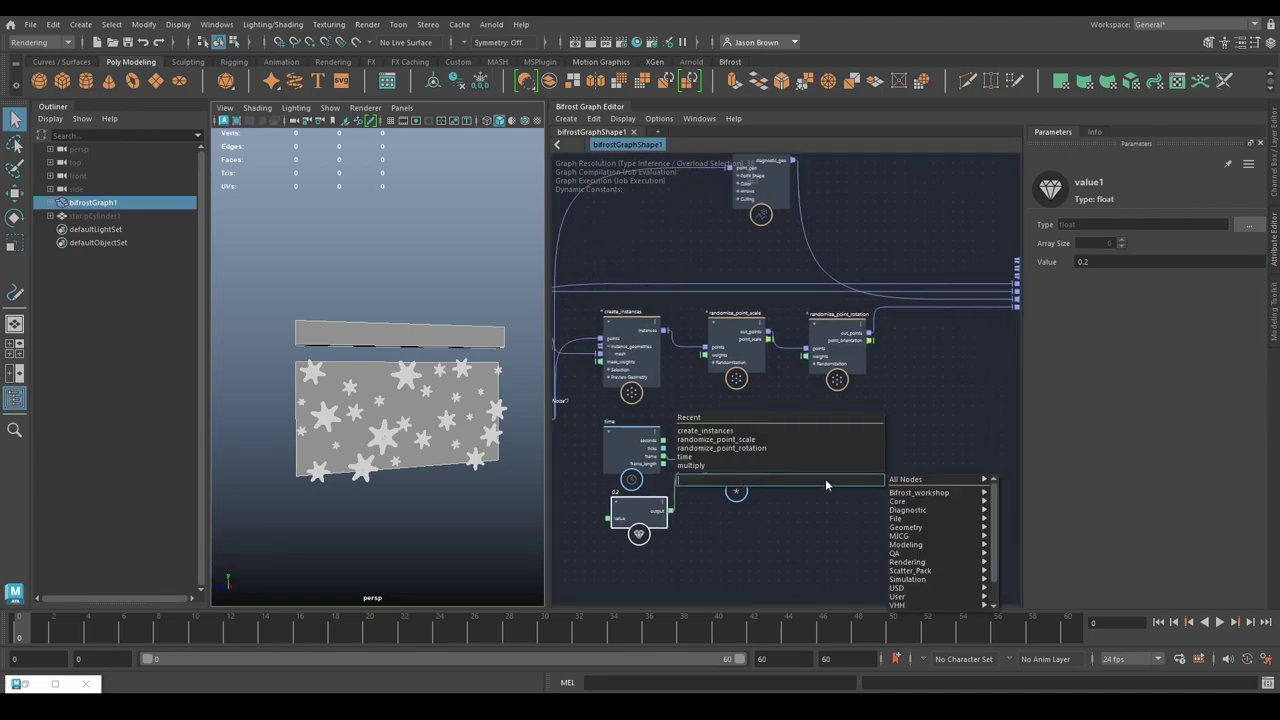
pyautogui.write('value')
pyautogui.press('Down')
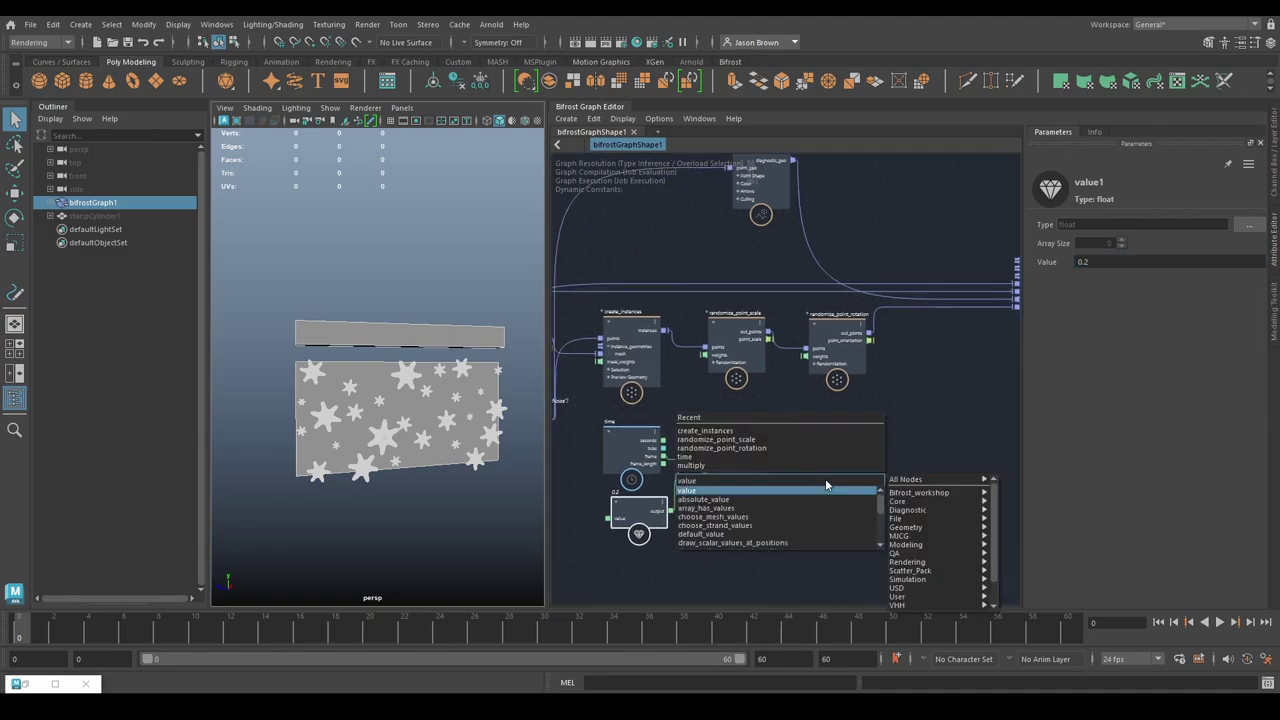
pyautogui.press('Return')
pyautogui.moveTo(835, 507)
pyautogui.mouseDown()
pyautogui.moveTo(835, 451)
pyautogui.moveTo(810, 456)
pyautogui.mouseUp()
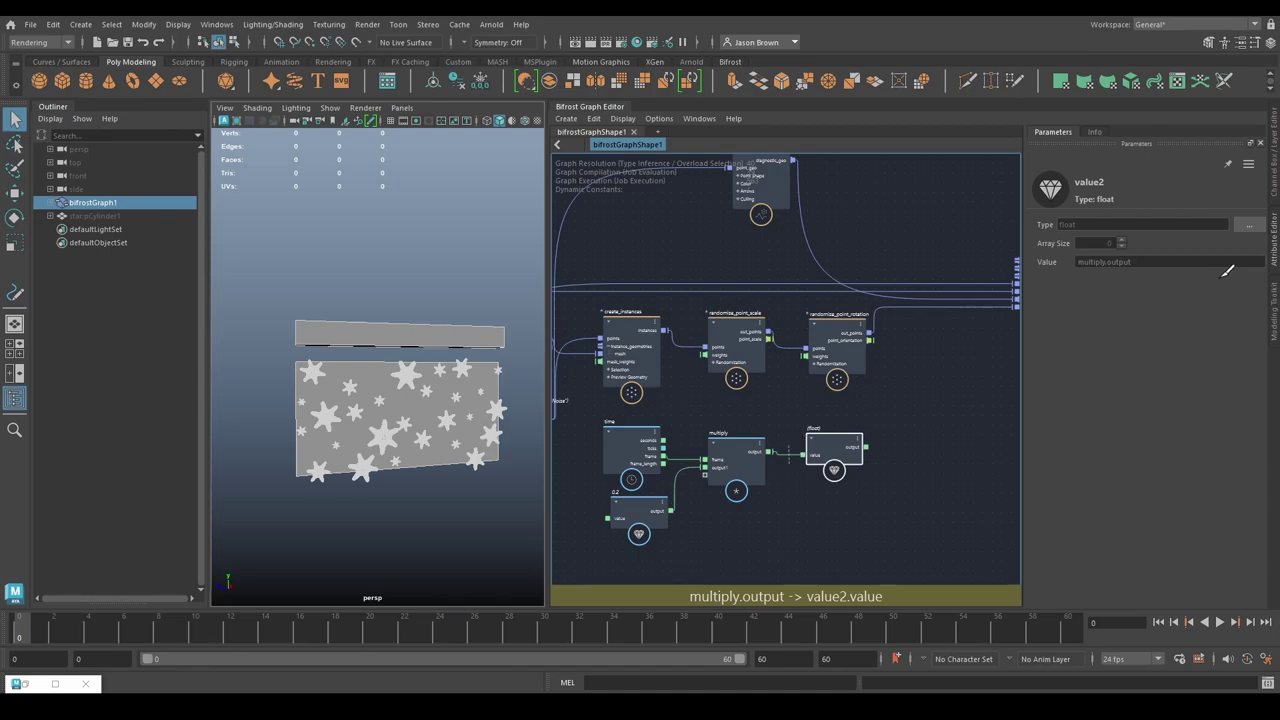
# Step: Change the new value node's type to a float3 vector and feed multiply's output into its y component
pyautogui.click(1249, 224)
pyautogui.click(588, 249)
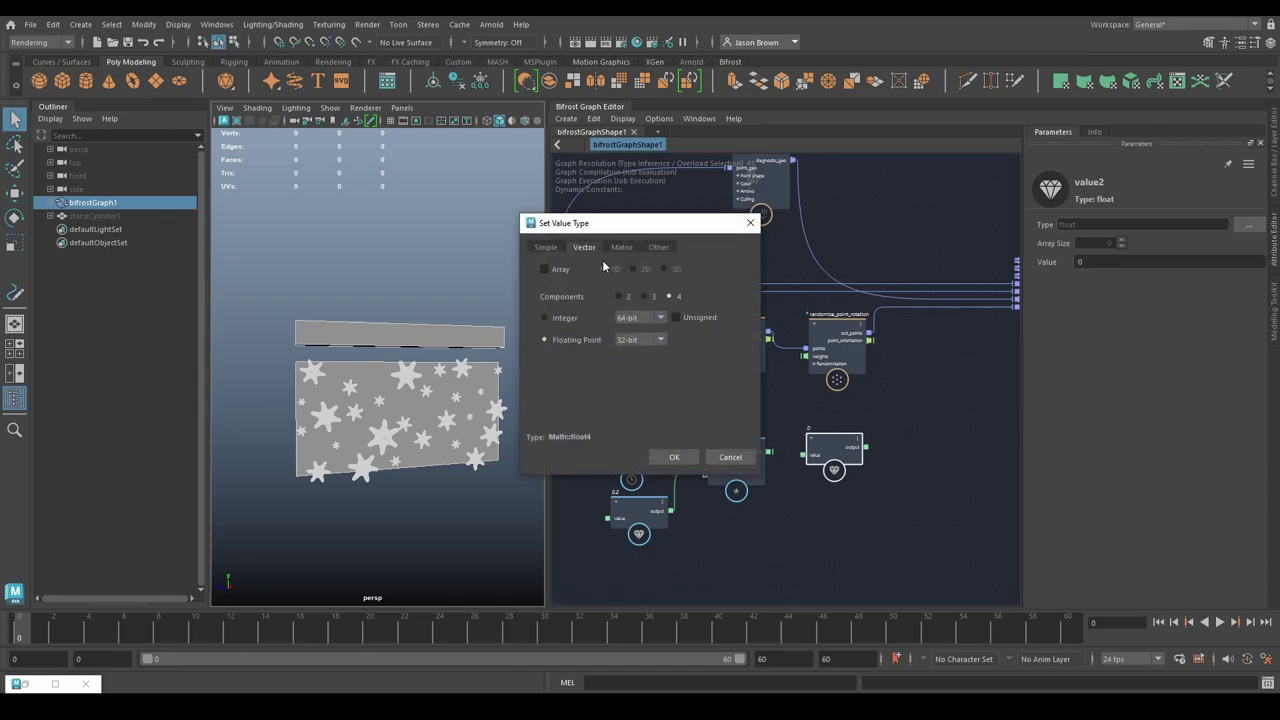
pyautogui.click(674, 458)
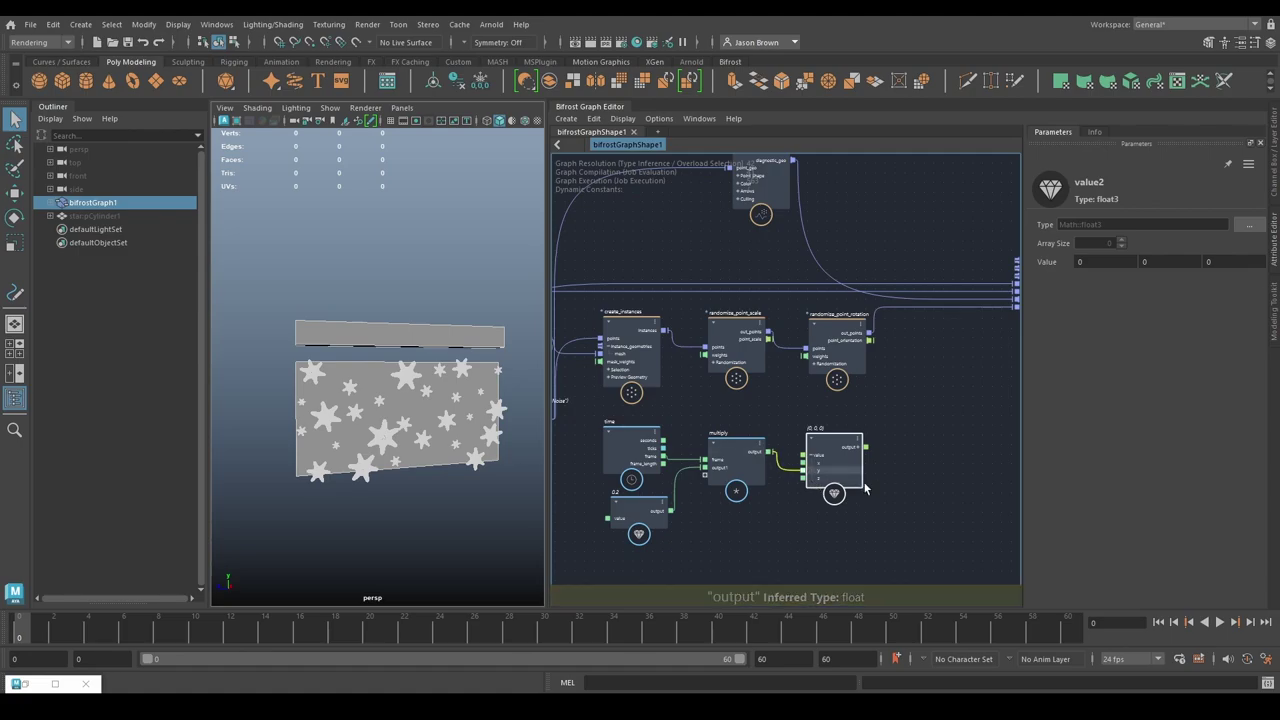
# Step: Add a euler_to_quaternion node and connect the float3 value's output to its euler_radians input
pyautogui.keyDown('alt'); pyautogui.moveTo(940, 440); pyautogui.dragTo(865, 455, button='middle'); pyautogui.keyUp('alt')
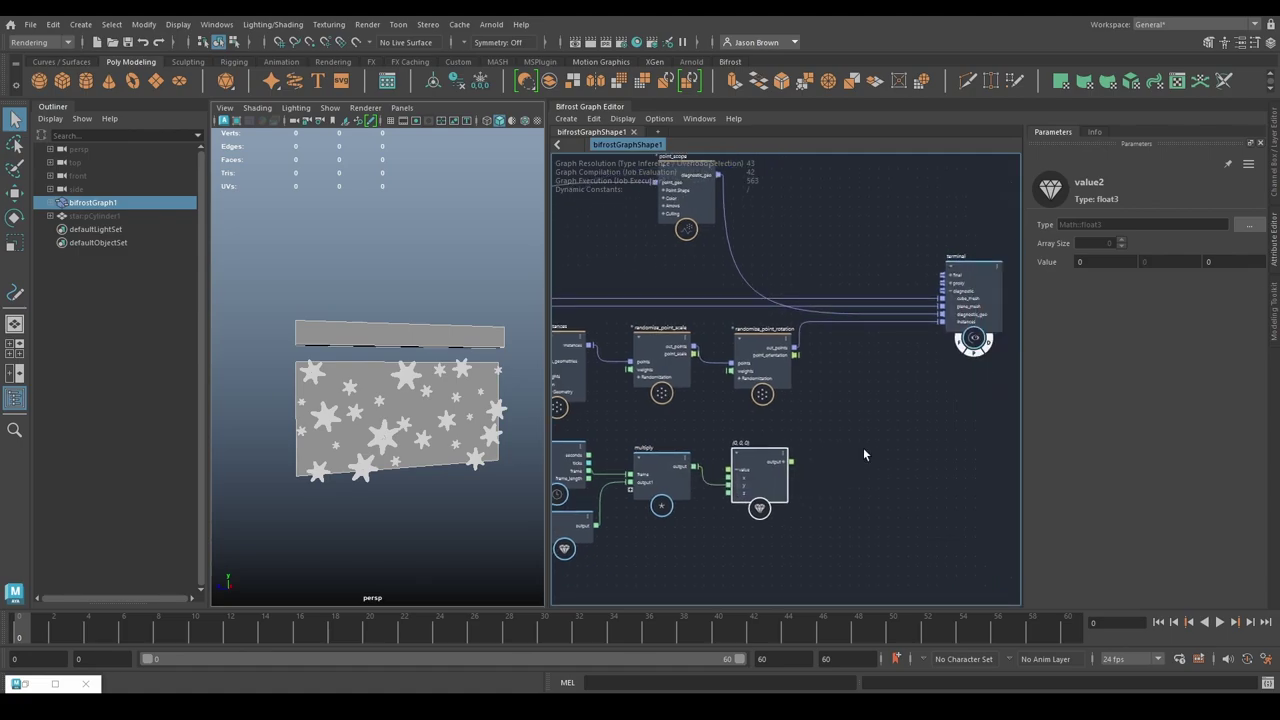
pyautogui.press('Tab')
pyautogui.write('eul')
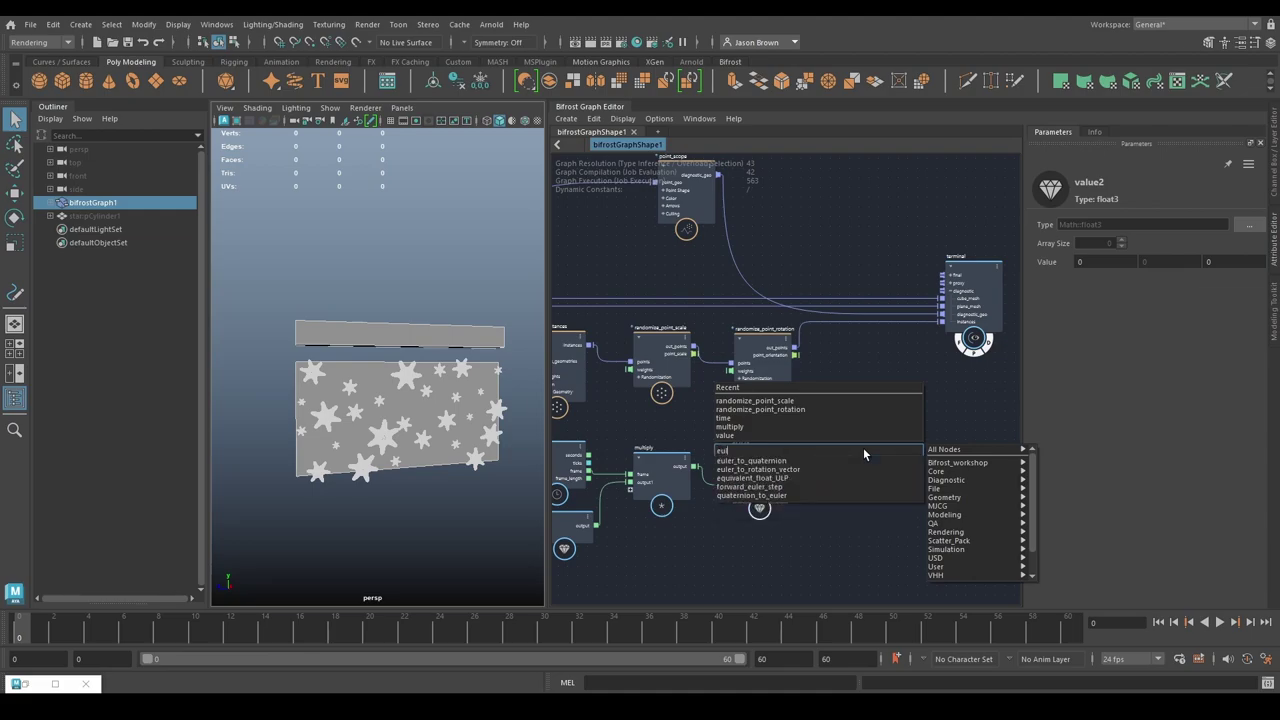
pyautogui.press('Down')
pyautogui.press('Return')
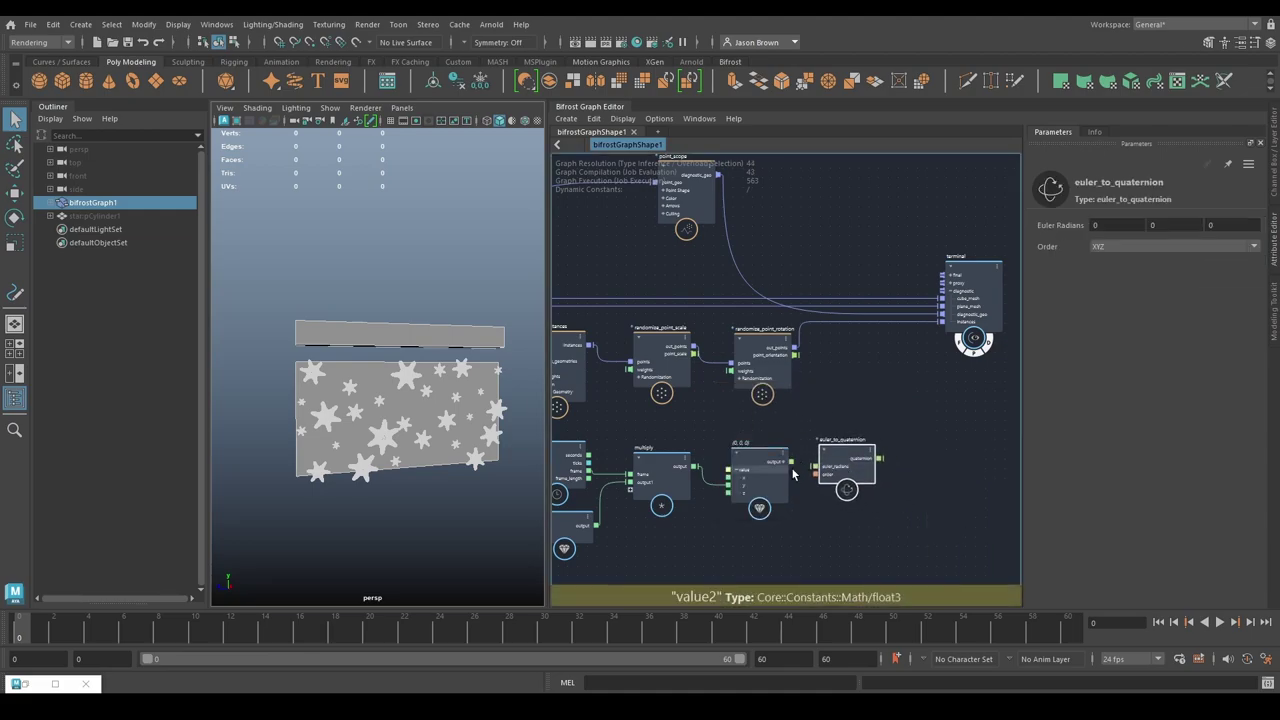
pyautogui.moveTo(818, 476); pyautogui.dragTo(820, 474)
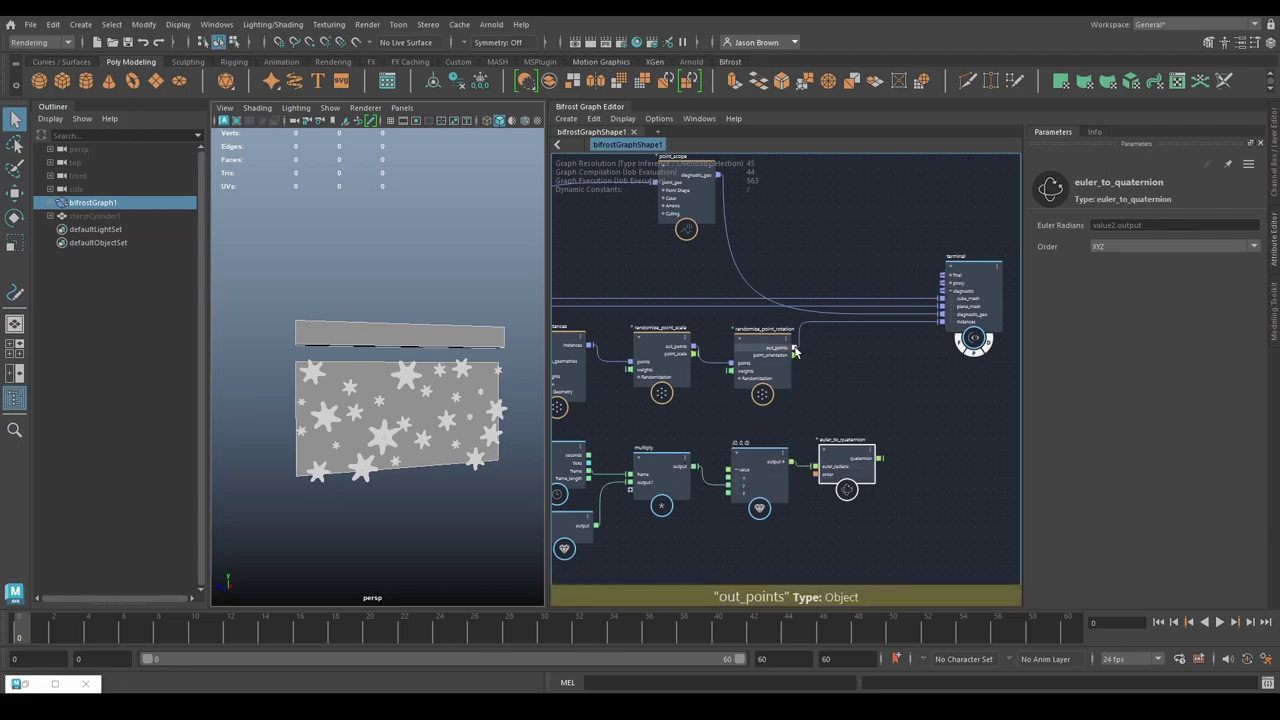
# Step: Add a transform_points node fed by the out_points output of randomize_point_rotation
pyautogui.moveTo(795, 350); pyautogui.dragTo(842, 372)
pyautogui.write('tra')
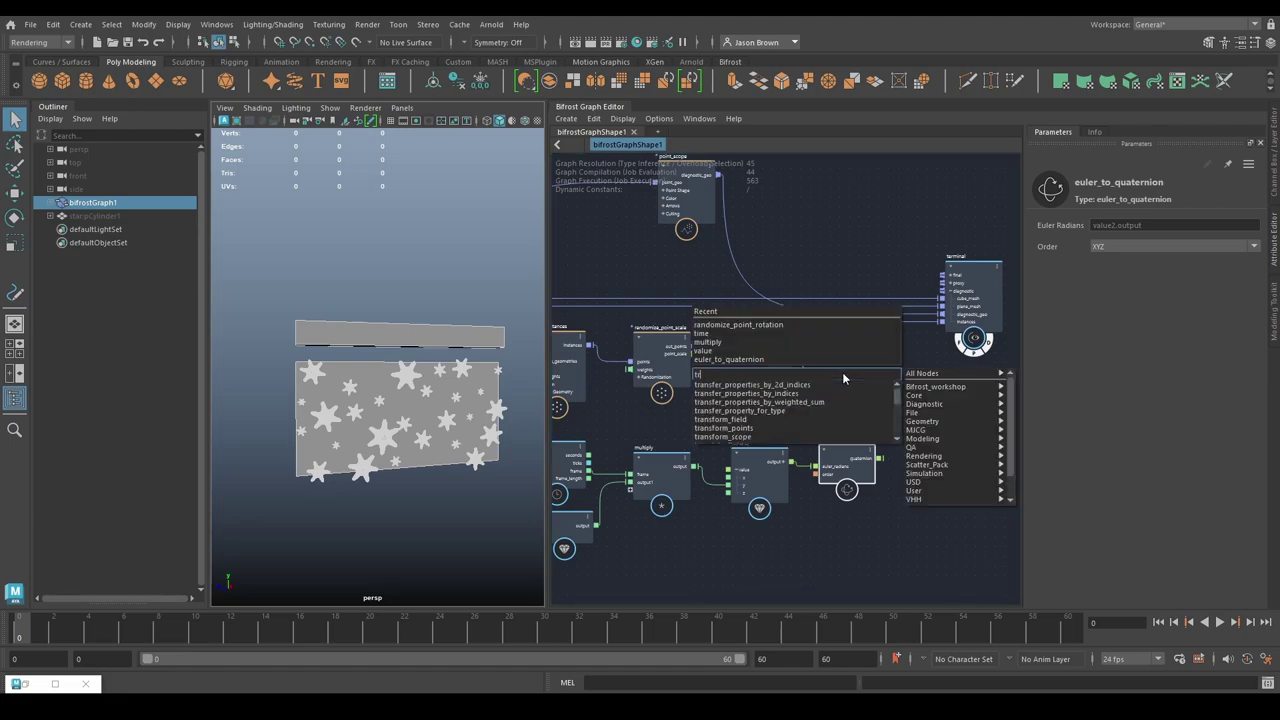
pyautogui.press('Down')
pyautogui.press('Down')
pyautogui.press('Down')
pyautogui.press('Down')
pyautogui.press('Down')
pyautogui.press('Down')
pyautogui.press('Return')
pyautogui.moveTo(870, 391); pyautogui.dragTo(903, 380)
# Step: Move the terminal and transform_points farther along the graph to make room after euler_to_quaternion
pyautogui.keyDown('alt'); pyautogui.moveTo(886, 448); pyautogui.dragTo(799, 451, button='middle'); pyautogui.keyUp('alt')
pyautogui.moveTo(799, 451); pyautogui.dragTo(882, 324)
pyautogui.moveTo(834, 389); pyautogui.dragTo(941, 381)
# Step: Add an SRT_to_matrix node that takes the euler_to_quaternion output and drives the transform input of transform_points
pyautogui.click(826, 425)
pyautogui.press('Tab')
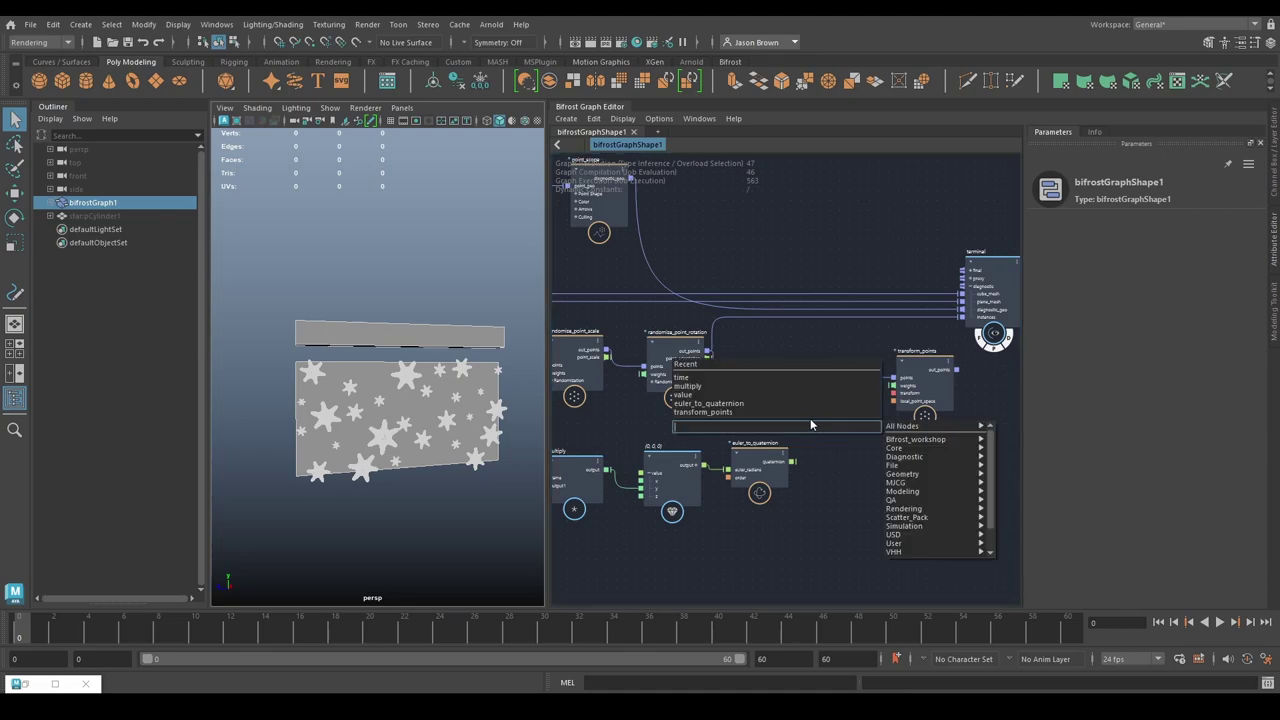
pyautogui.write('srttm')
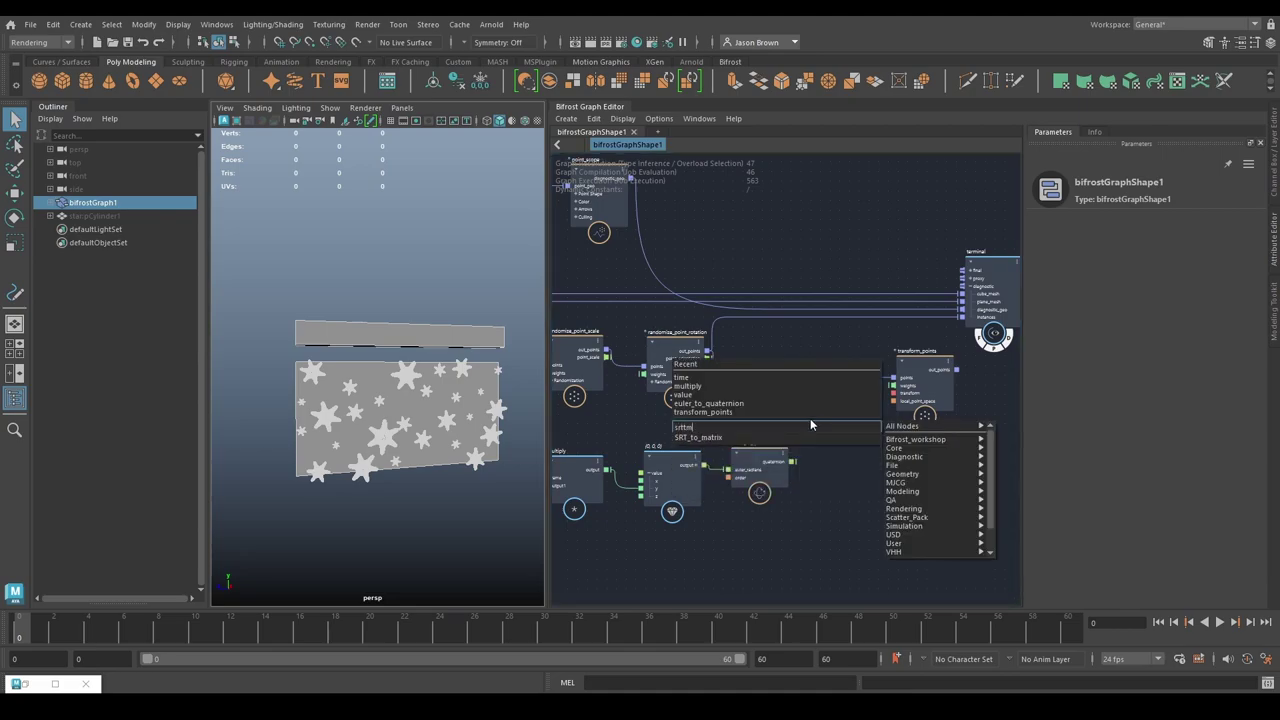
pyautogui.click(747, 438)
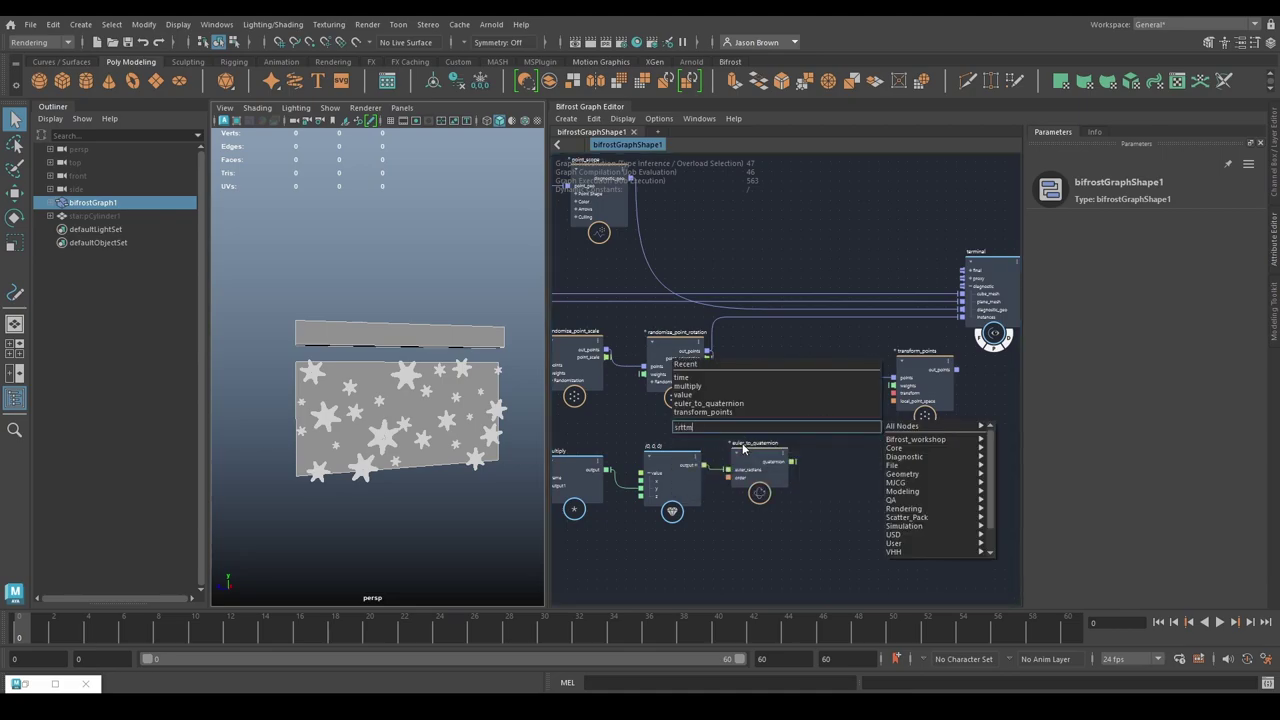
pyautogui.press('Return')
pyautogui.moveTo(877, 440); pyautogui.dragTo(895, 393)
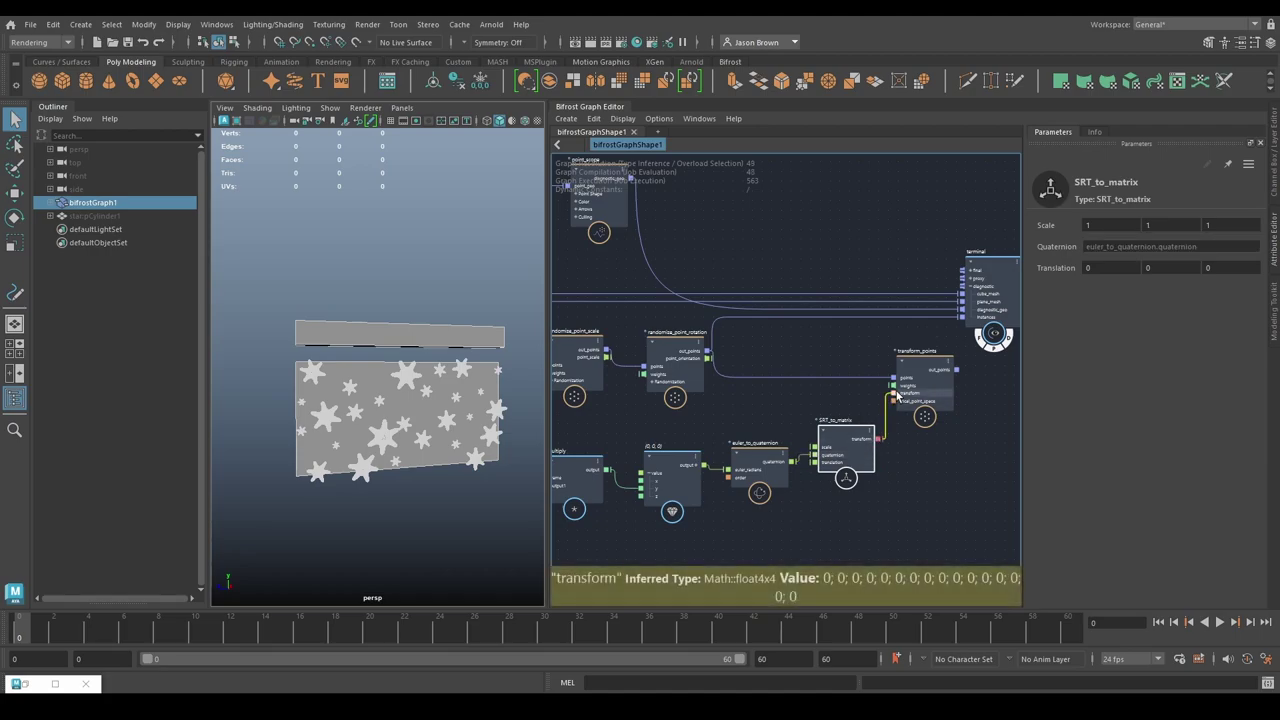
# Step: Connect transform_points' out_points to the terminal's instances input, play the animation and return to the first frame
pyautogui.keyDown('alt'); pyautogui.moveTo(962, 425); pyautogui.dragTo(811, 466, button='middle'); pyautogui.keyUp('alt')
pyautogui.moveTo(854, 332); pyautogui.dragTo(929, 334)
pyautogui.keyDown('alt'); pyautogui.moveTo(866, 388); pyautogui.dragTo(920, 363, button='middle'); pyautogui.keyUp('alt')
pyautogui.moveTo(861, 384); pyautogui.dragTo(940, 337)
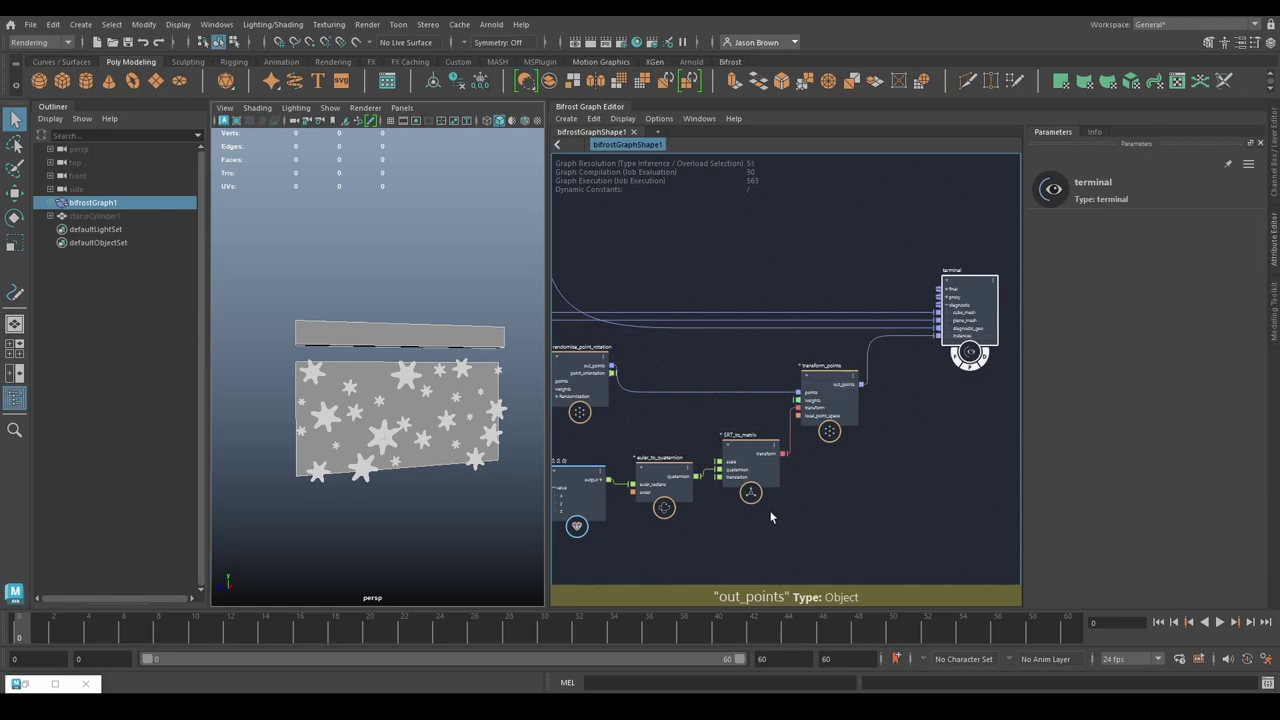
pyautogui.click(1220, 622)
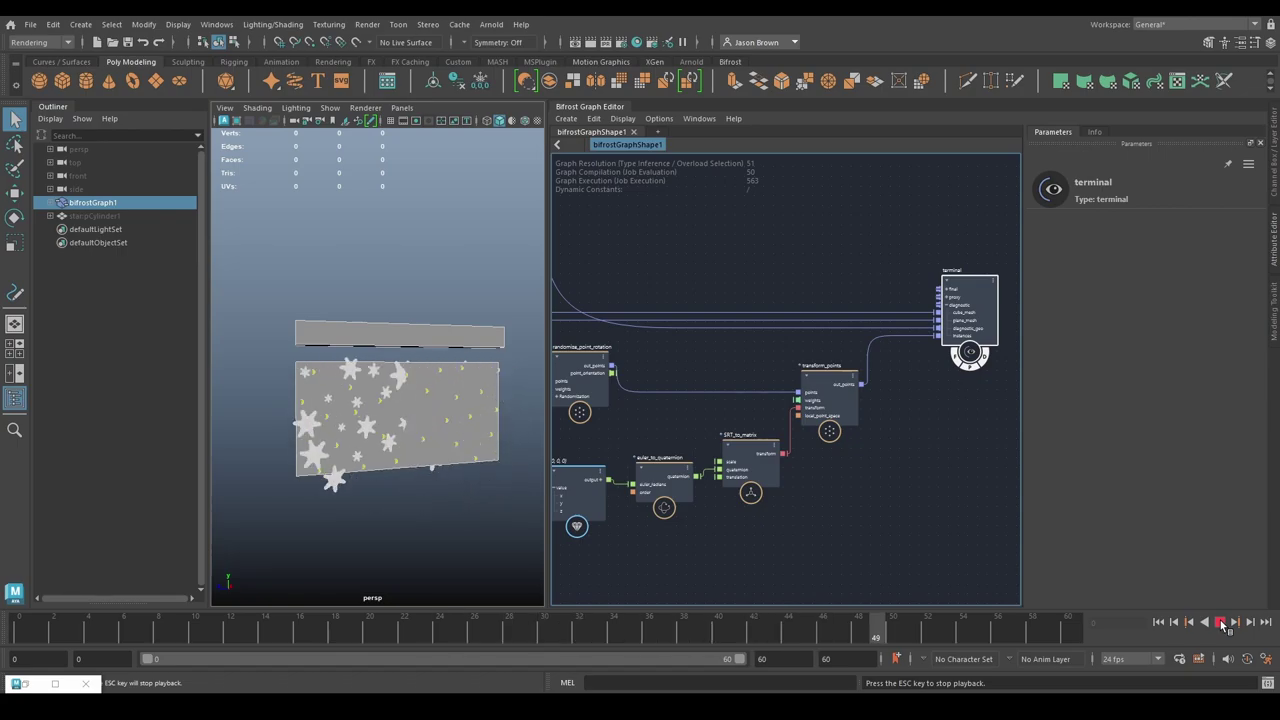
pyautogui.click(1158, 622)
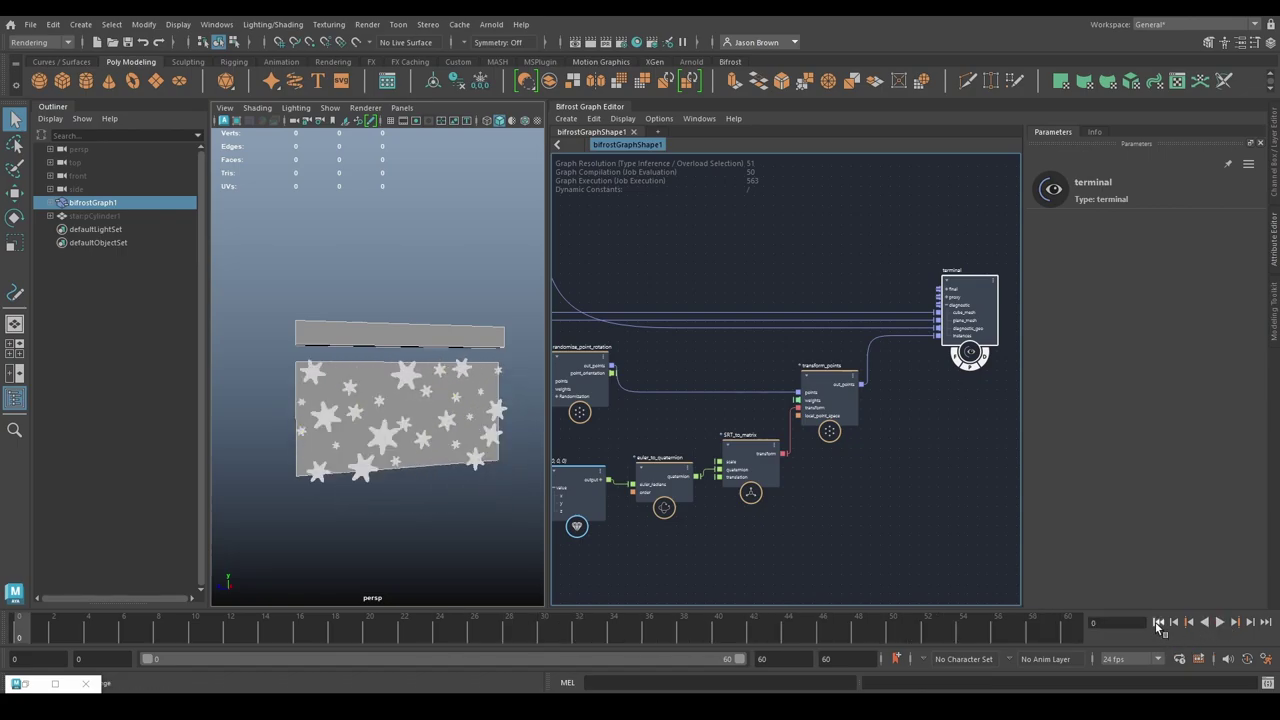
# Step: Reconnect multiply's output from the float3 value's y component to its x component
pyautogui.keyDown('alt'); pyautogui.moveTo(686, 513); pyautogui.dragTo(939, 483, button='middle'); pyautogui.keyUp('alt')
pyautogui.scroll(2, 865, 492)
pyautogui.click(770, 476)
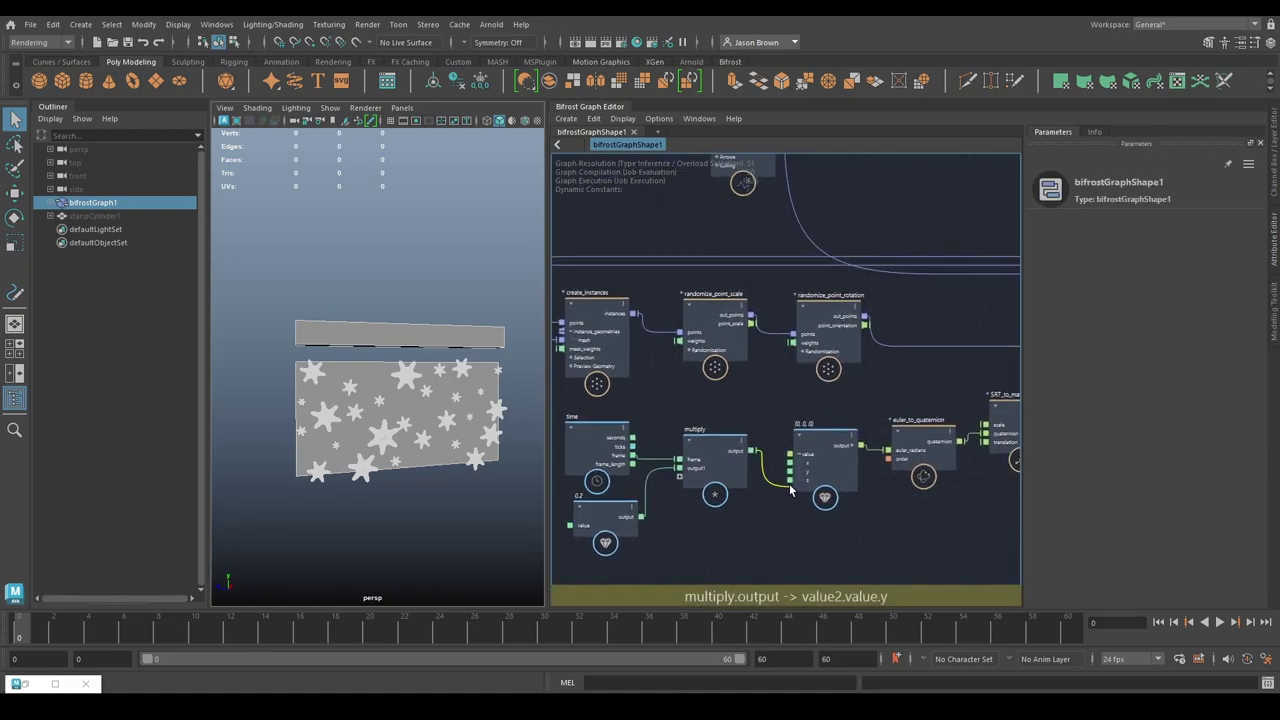
pyautogui.moveTo(772, 482)
pyautogui.mouseDown()
pyautogui.moveTo(793, 455)
pyautogui.moveTo(787, 466)
pyautogui.mouseUp()
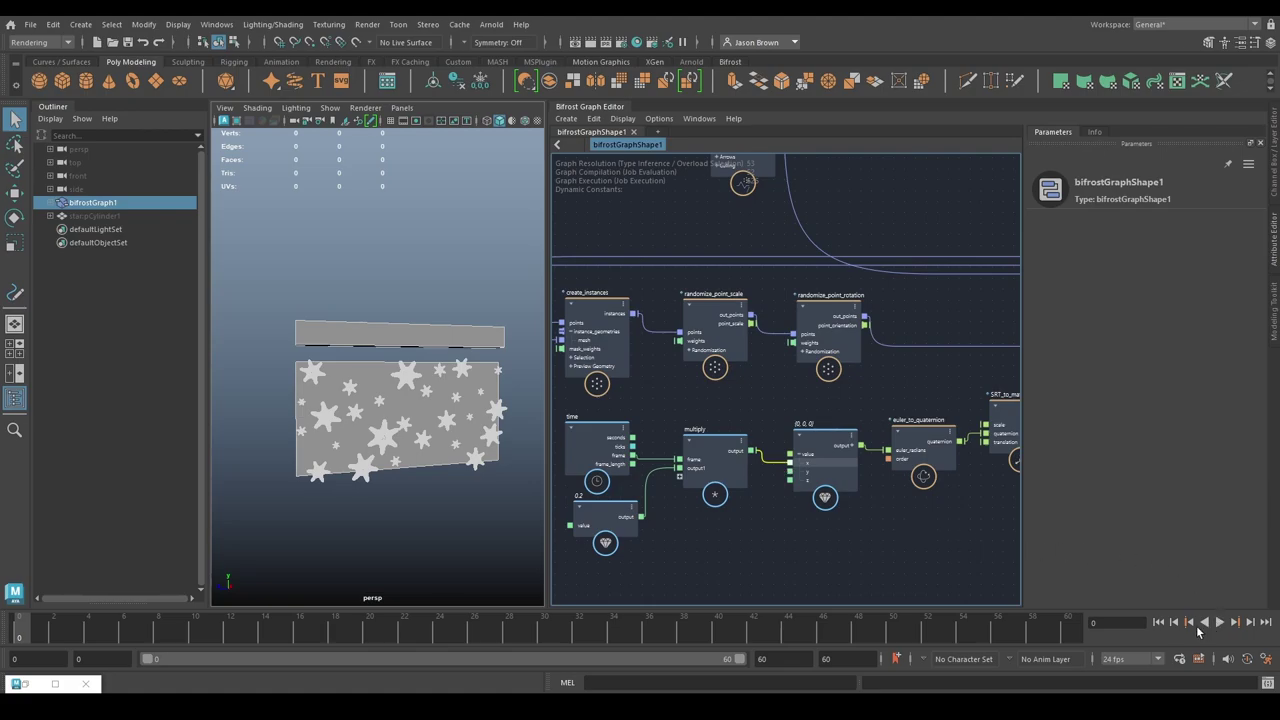
# Step: Check the up axis of create_mesh_plane and play the animation to examine the star rotation
pyautogui.keyDown('alt'); pyautogui.moveTo(682, 407); pyautogui.dragTo(992, 397, button='middle'); pyautogui.keyUp('alt')
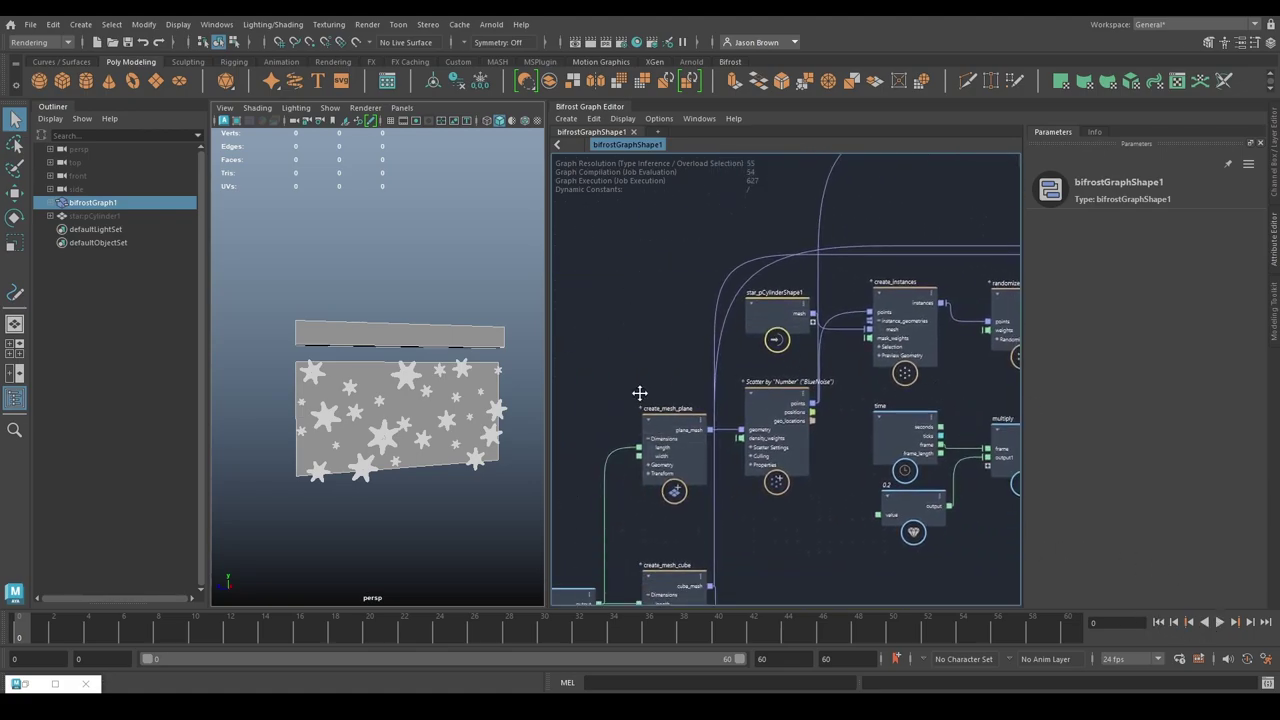
pyautogui.moveTo(640, 394); pyautogui.dragTo(654, 344, button='middle')
pyautogui.click(686, 390)
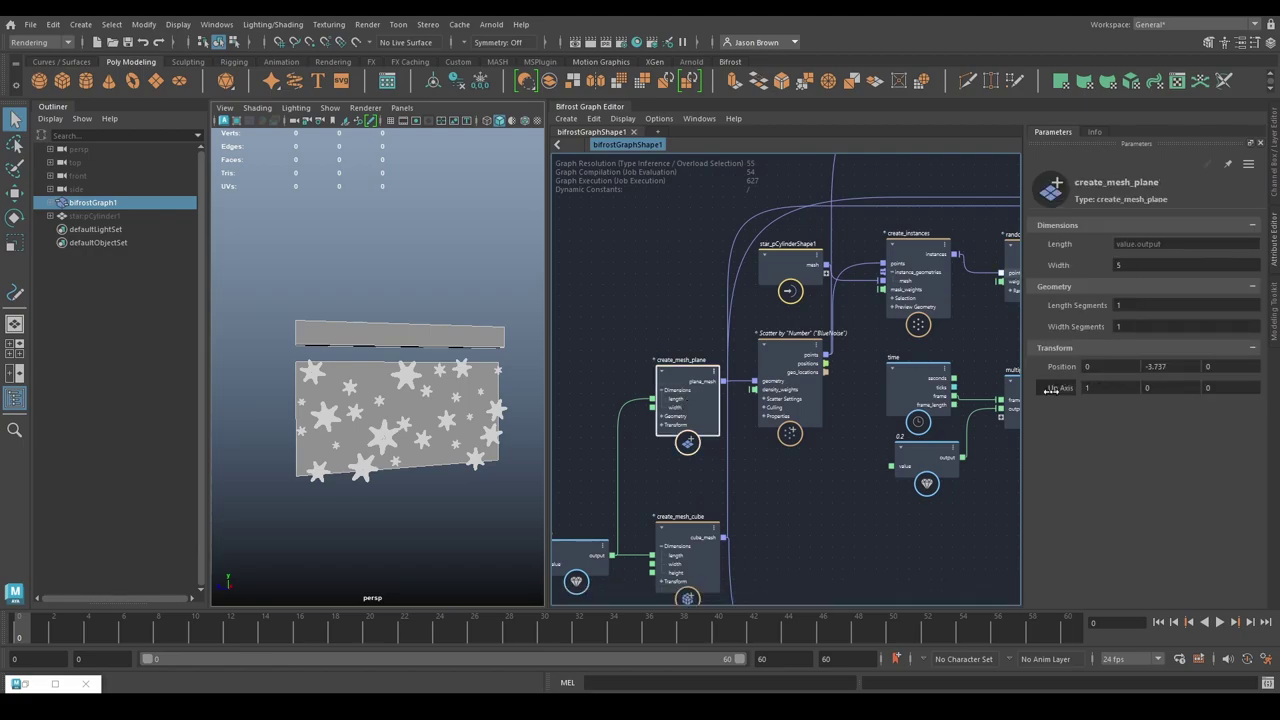
pyautogui.keyDown('alt'); pyautogui.moveTo(953, 526); pyautogui.dragTo(660, 551, button='middle'); pyautogui.keyUp('alt')
pyautogui.keyDown('alt'); pyautogui.moveTo(808, 515); pyautogui.dragTo(1138, 448, button='middle'); pyautogui.keyUp('alt')
pyautogui.keyDown('alt'); pyautogui.moveTo(840, 488); pyautogui.dragTo(763, 517, button='middle'); pyautogui.keyUp('alt')
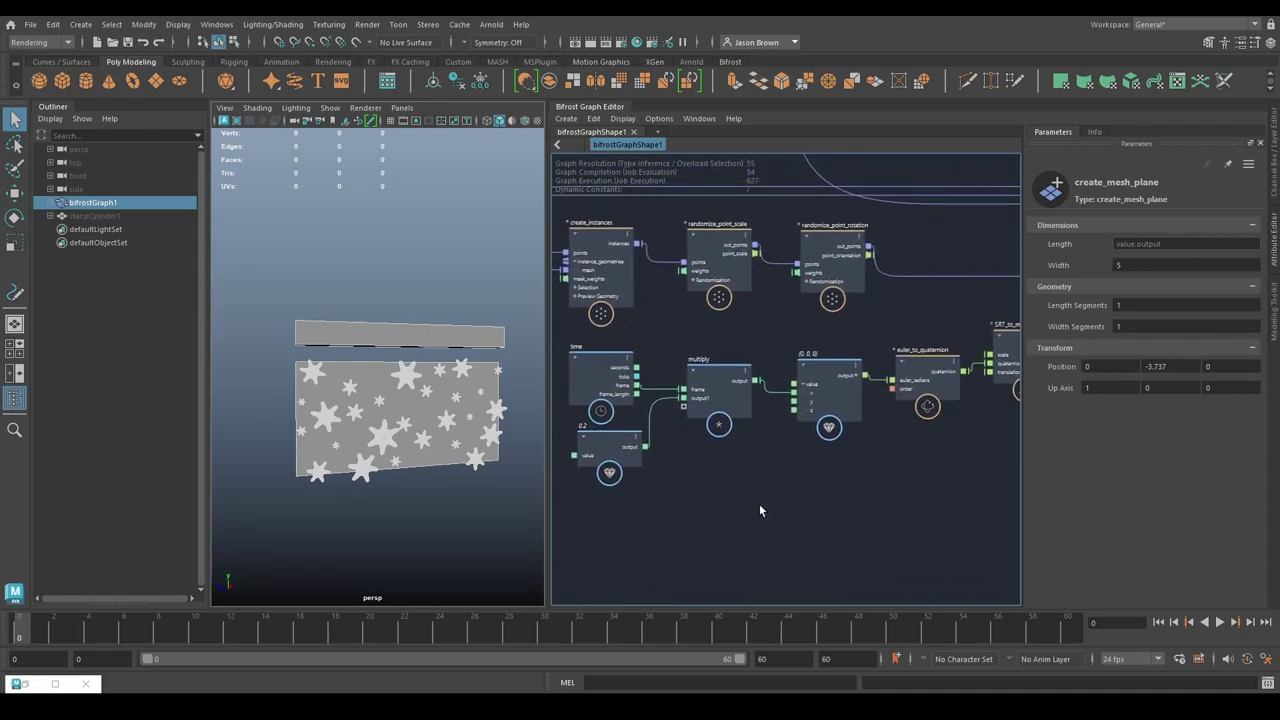
pyautogui.click(1220, 622)
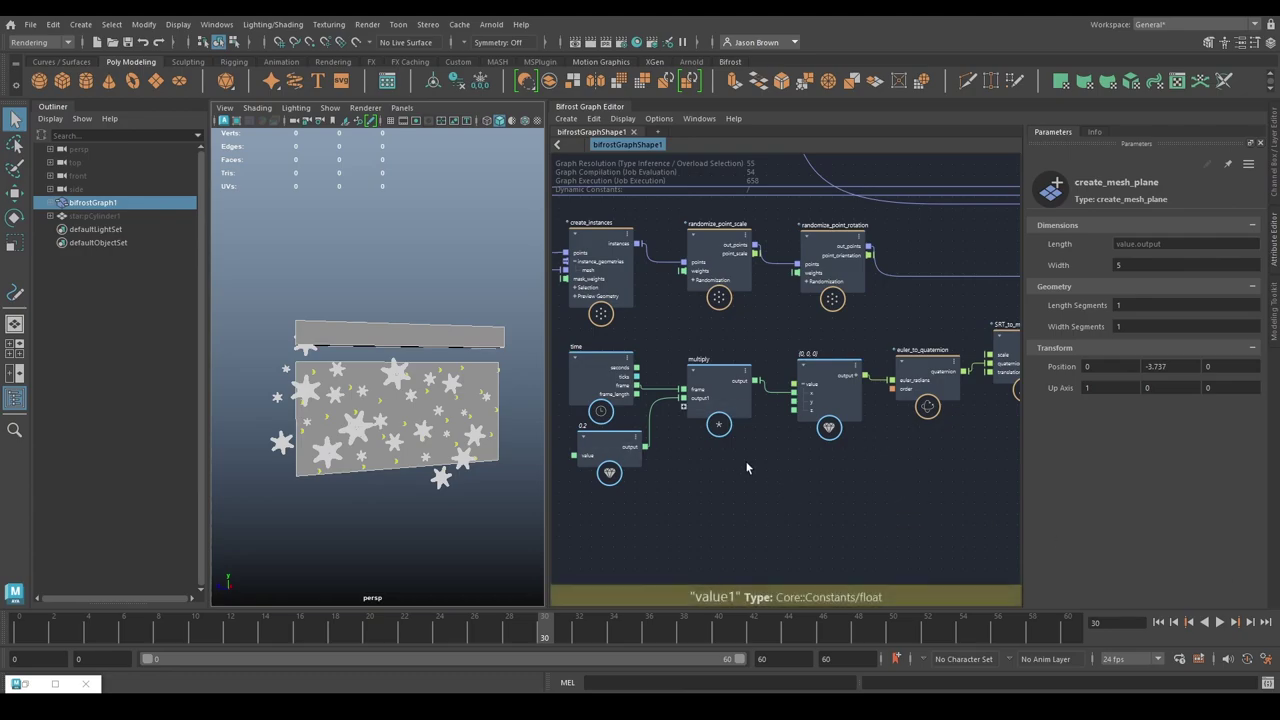
# Step: Add a rotate_points node to the graph
pyautogui.scroll(-1, 777, 472)
pyautogui.keyDown('alt'); pyautogui.moveTo(812, 478); pyautogui.dragTo(705, 539, button='middle'); pyautogui.keyUp('alt')
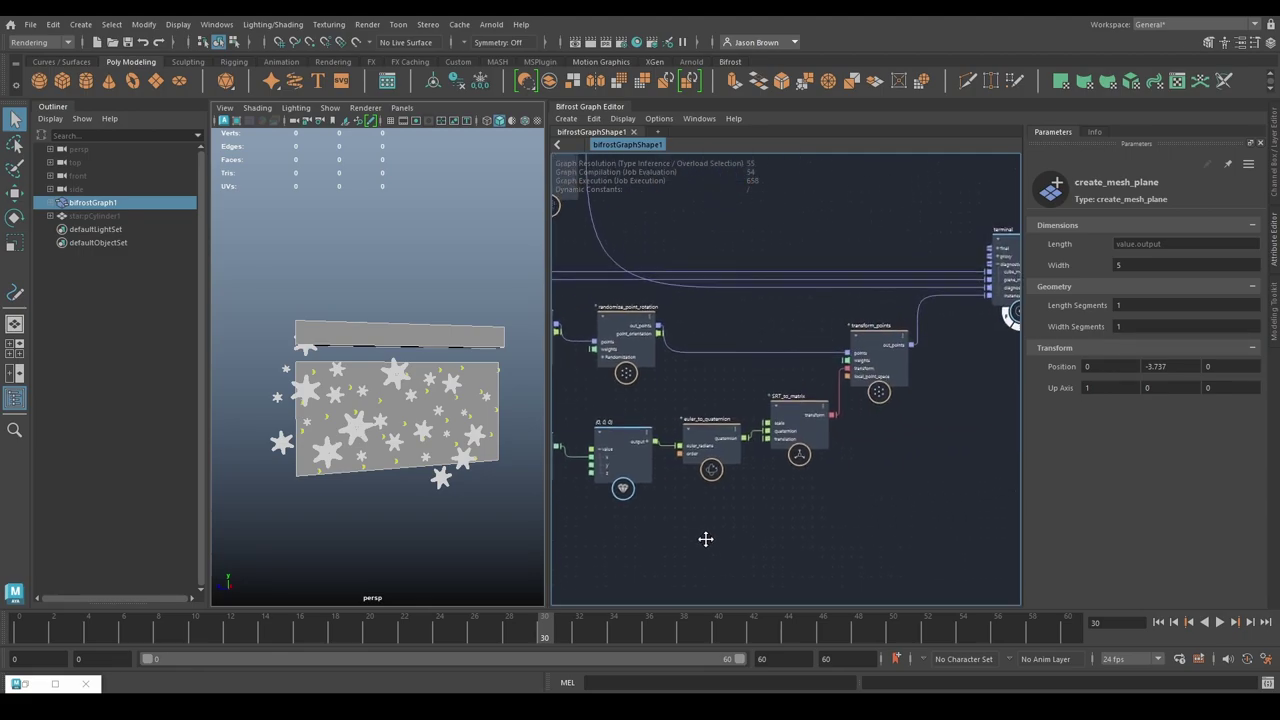
pyautogui.moveTo(801, 528); pyautogui.dragTo(769, 517, button='middle')
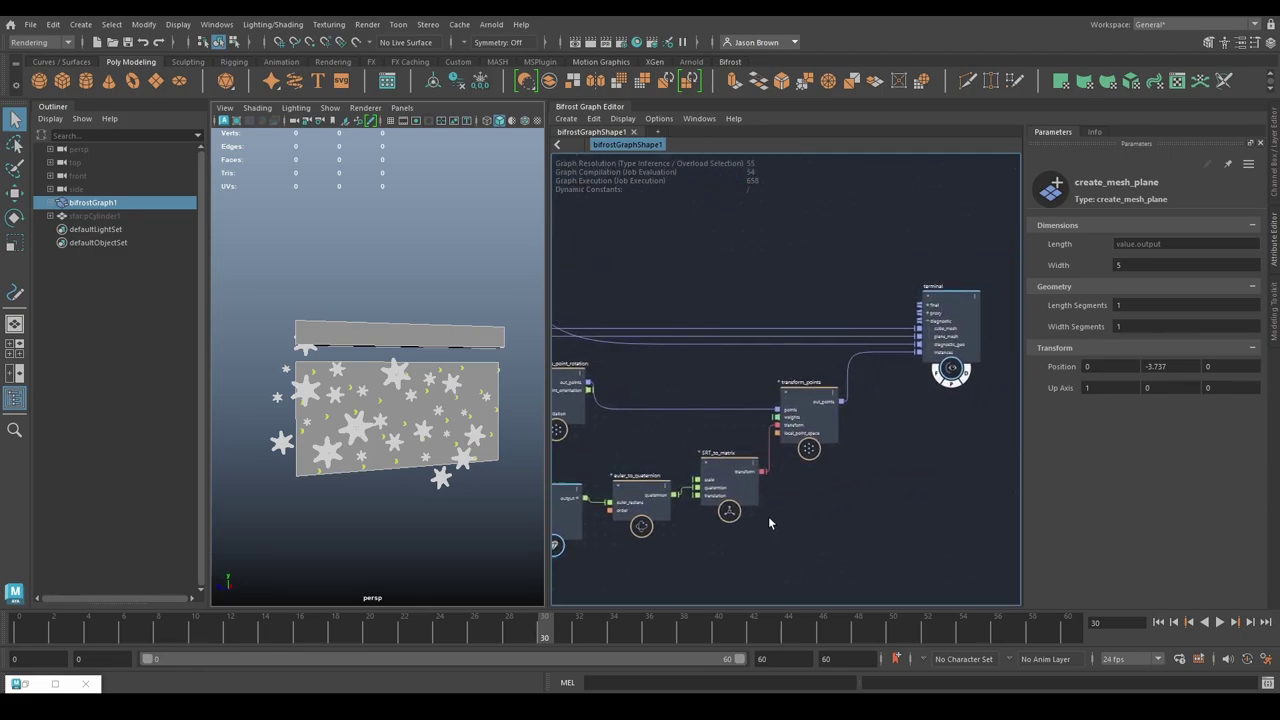
pyautogui.press('Tab')
pyautogui.write('rotate')
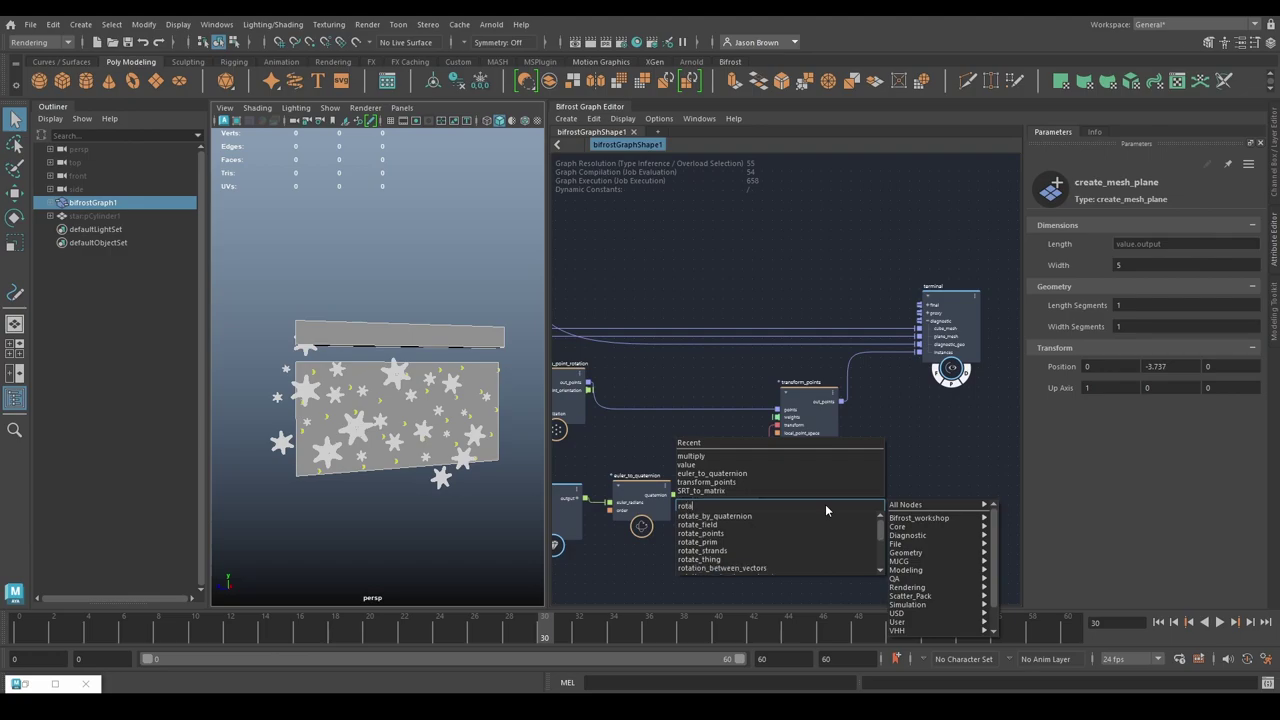
pyautogui.press('Down')
pyautogui.press('Down')
pyautogui.press('Down')
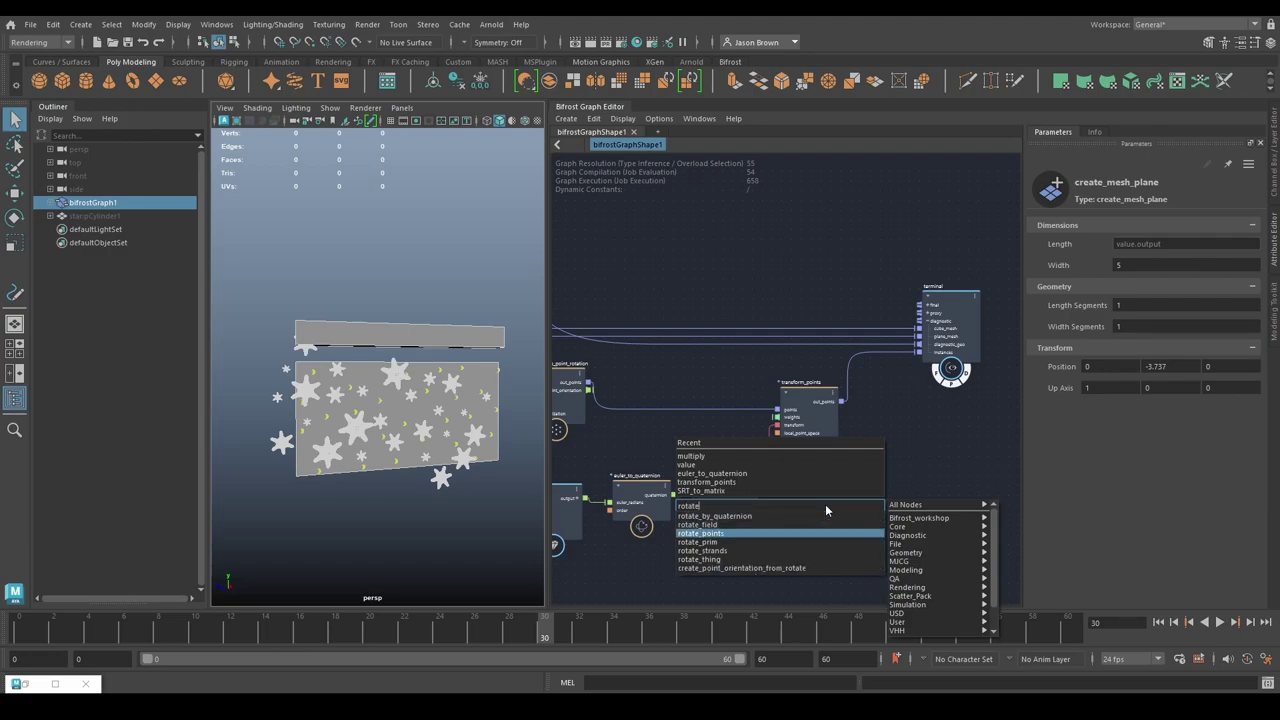
pyautogui.press('Return')
# Step: Place rotate_points after randomize_point_rotation, feed it that node's out_points and connect its own out_points to the terminal's instances input
pyautogui.moveTo(899, 491); pyautogui.dragTo(920, 468, button='middle')
pyautogui.moveTo(854, 529); pyautogui.dragTo(727, 357)
pyautogui.click(703, 401)
pyautogui.moveTo(785, 386); pyautogui.dragTo(941, 328)
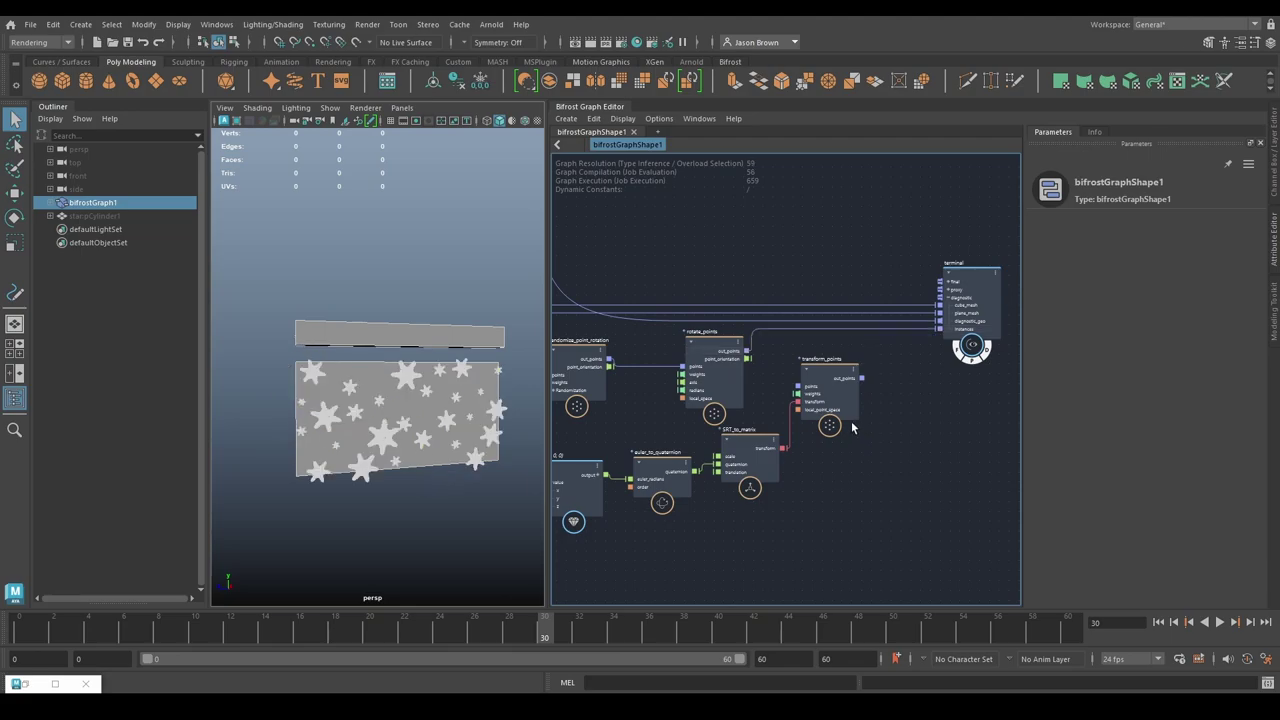
# Step: Move transform_points and SRT_to_matrix out of the way and shift rotate_points farther from randomize_point_rotation
pyautogui.moveTo(827, 399); pyautogui.dragTo(924, 484)
pyautogui.moveTo(761, 454); pyautogui.dragTo(848, 484)
pyautogui.keyDown('alt'); pyautogui.moveTo(771, 444); pyautogui.dragTo(959, 475, button='middle'); pyautogui.keyUp('alt')
pyautogui.moveTo(934, 388); pyautogui.dragTo(960, 388)
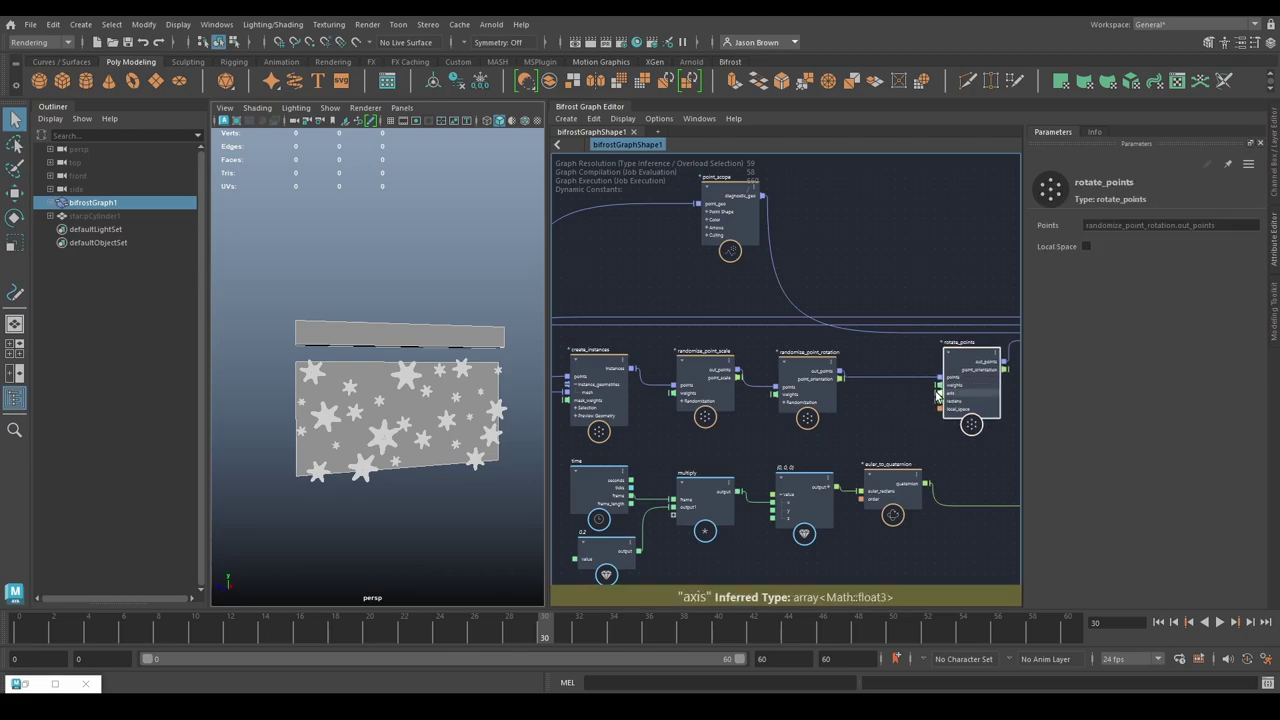
# Step: Create a value node from create_mesh_plane's up_axis input and place it beside the plane node, slightly higher
pyautogui.moveTo(596, 444); pyautogui.dragTo(896, 406, button='middle')
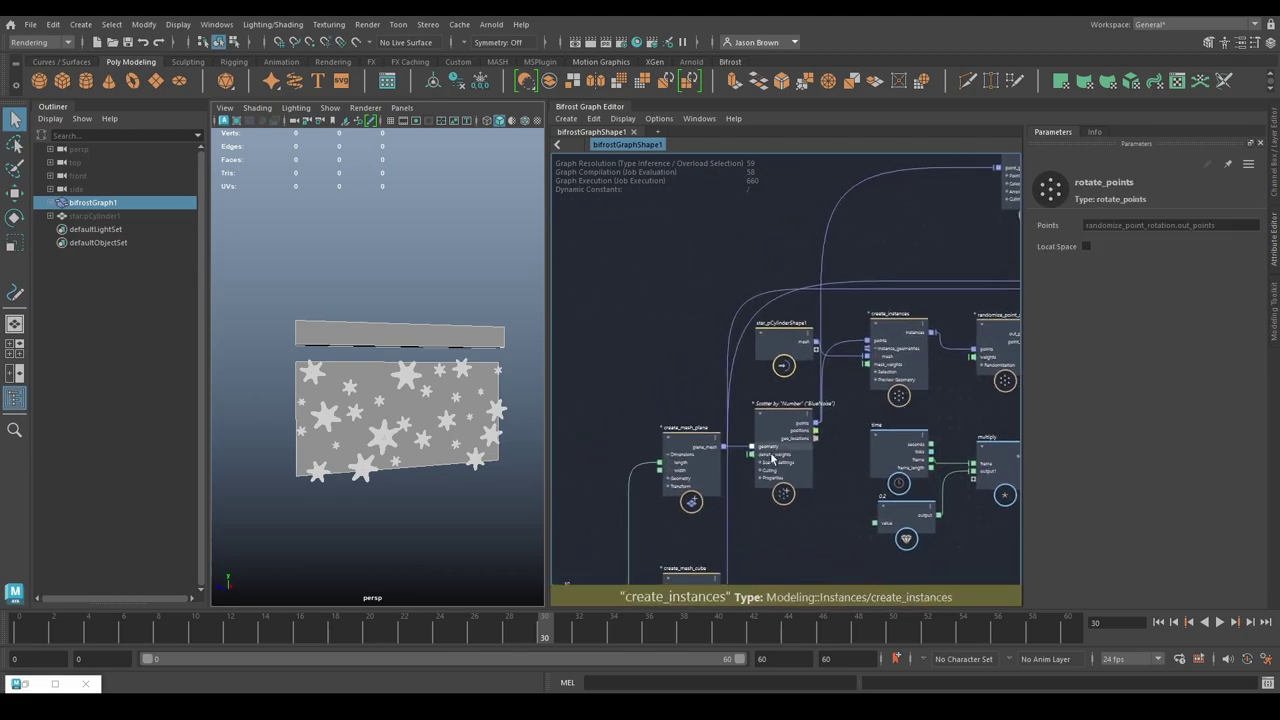
pyautogui.moveTo(775, 449); pyautogui.dragTo(807, 403, button='middle')
pyautogui.click(698, 431)
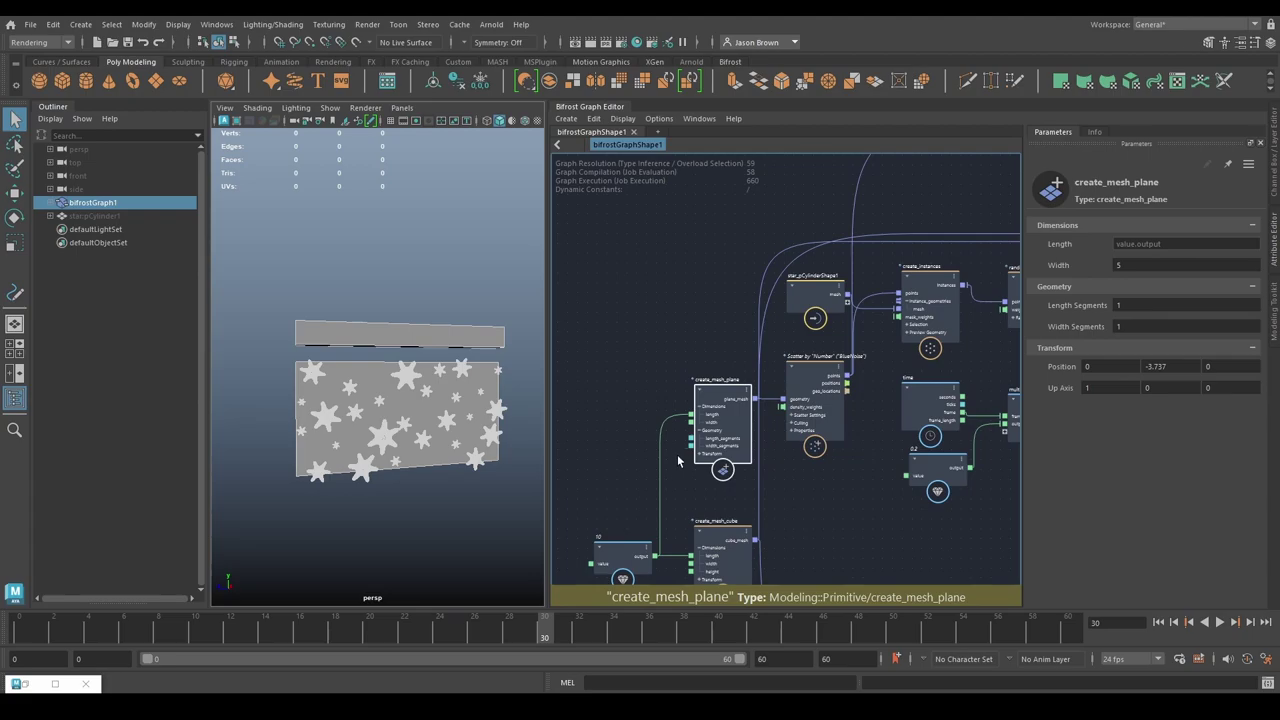
pyautogui.moveTo(706, 440); pyautogui.dragTo(706, 413)
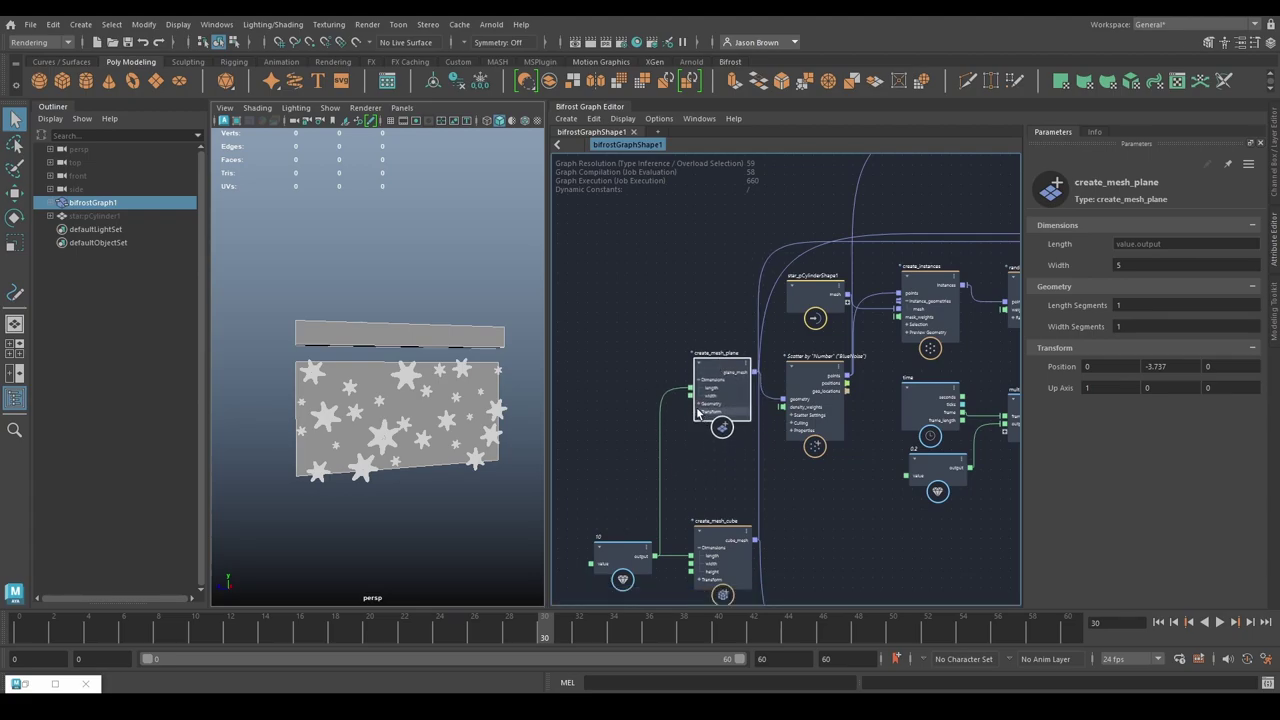
pyautogui.click(698, 412)
pyautogui.rightClick(694, 431)
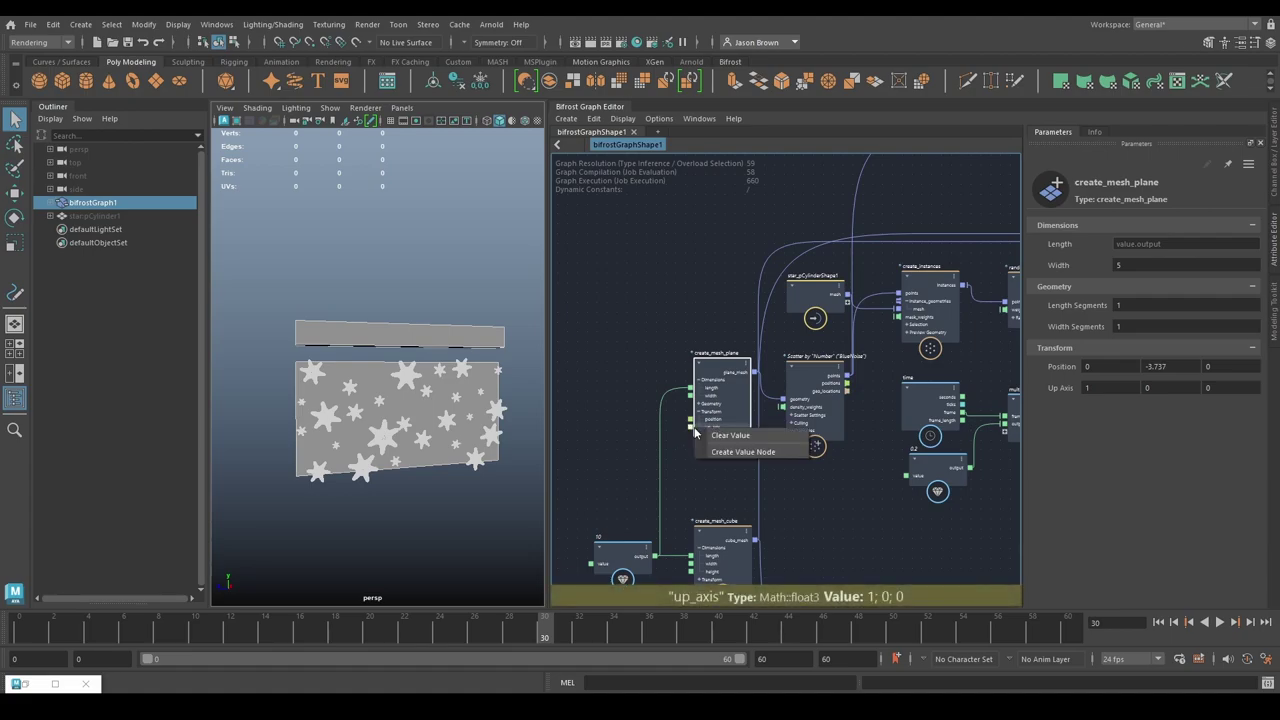
pyautogui.click(742, 452)
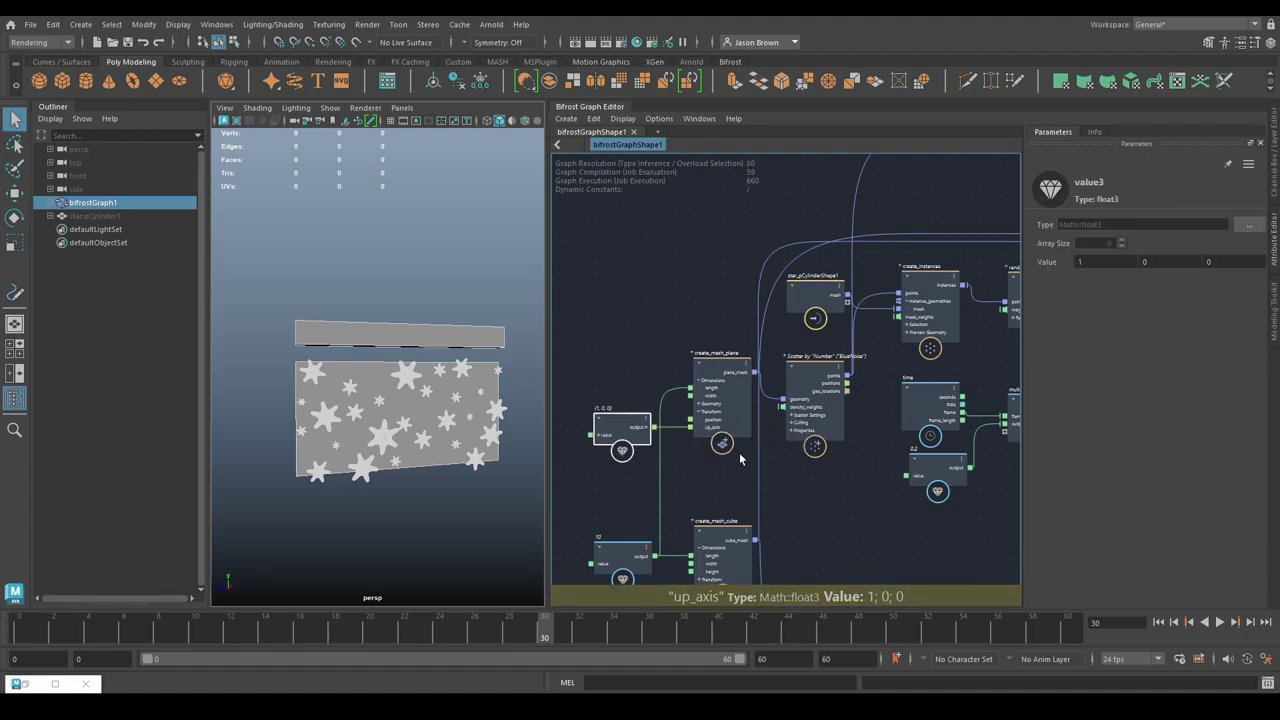
pyautogui.moveTo(622, 420); pyautogui.dragTo(600, 362)
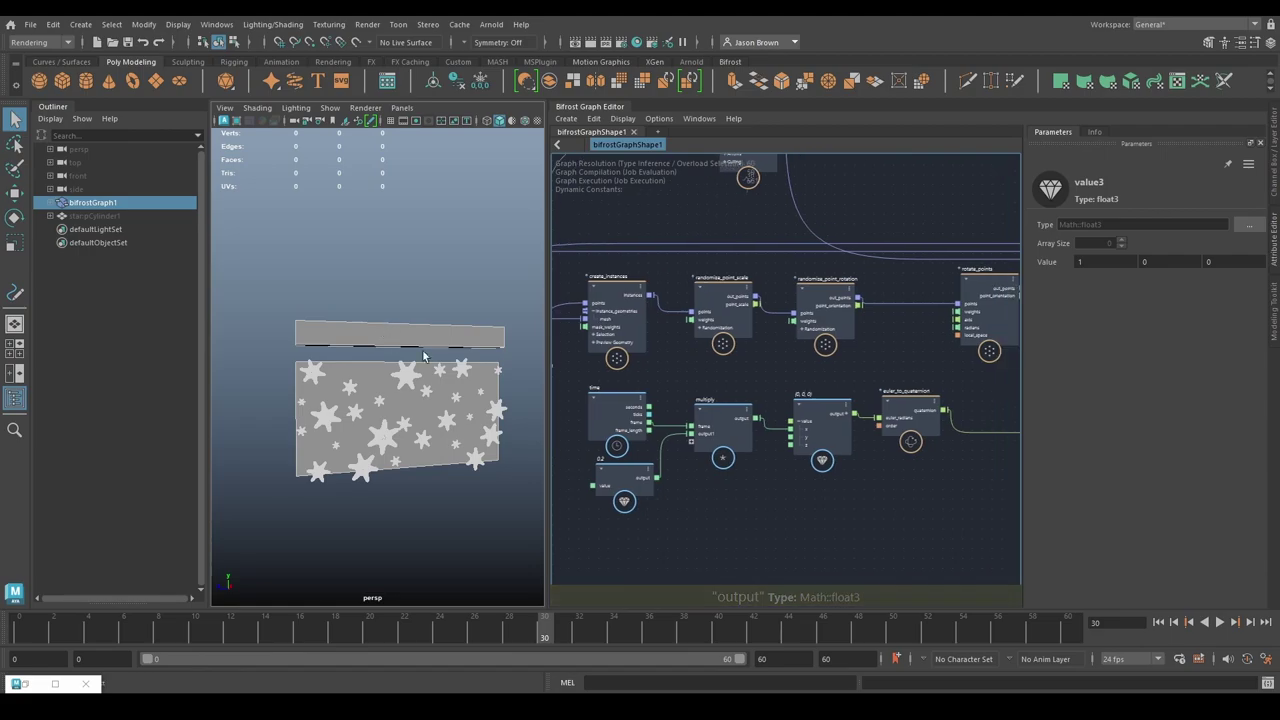
# Step: Connect the up-axis value node's output to the axis input of rotate_points
pyautogui.keyDown('alt'); pyautogui.moveTo(974, 362); pyautogui.dragTo(827, 387, button='middle'); pyautogui.keyUp('alt')
pyautogui.moveTo(826, 381); pyautogui.dragTo(825, 343)
pyautogui.moveTo(733, 393); pyautogui.dragTo(871, 381, button='middle')
pyautogui.moveTo(618, 512); pyautogui.dragTo(614, 515)
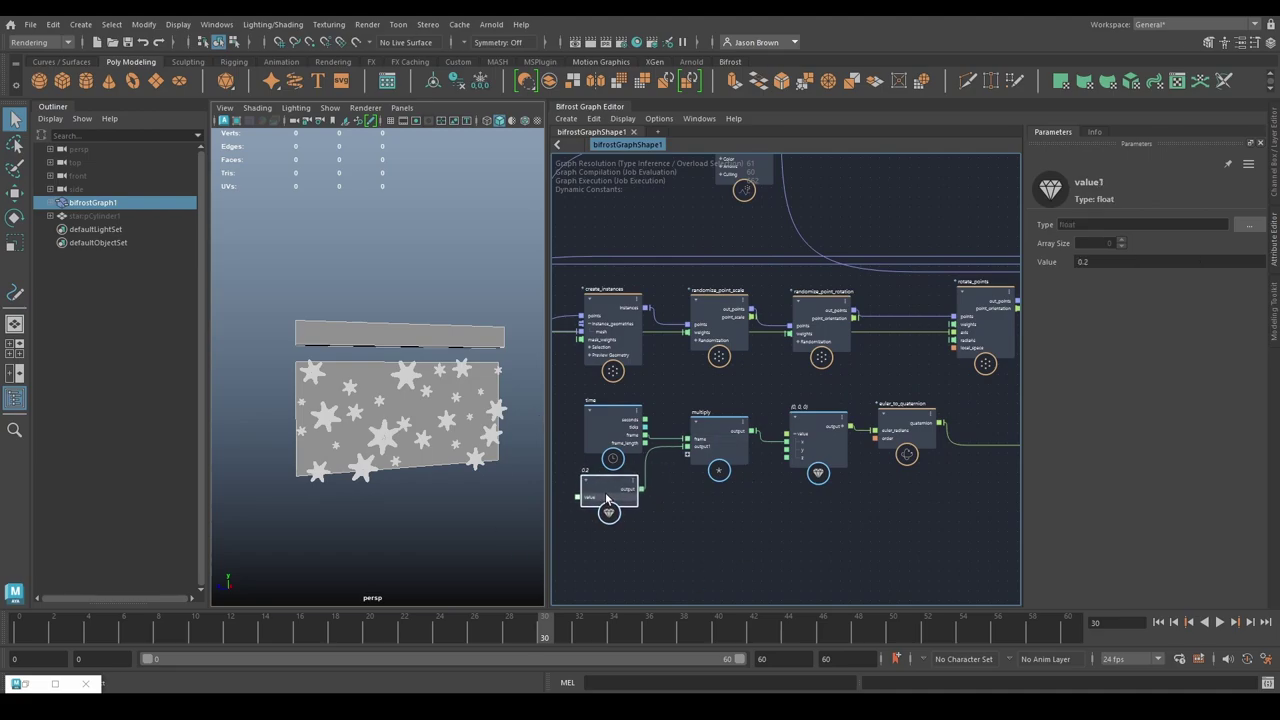
# Step: Delete the unused (0, 0, 0) value, euler_to_quaternion, SRT_to_matrix and transform_points nodes
pyautogui.scroll(-2, 795, 501)
pyautogui.keyDown('alt'); pyautogui.moveTo(862, 502); pyautogui.dragTo(672, 508, button='middle'); pyautogui.keyUp('alt')
pyautogui.moveTo(987, 405); pyautogui.dragTo(620, 504)
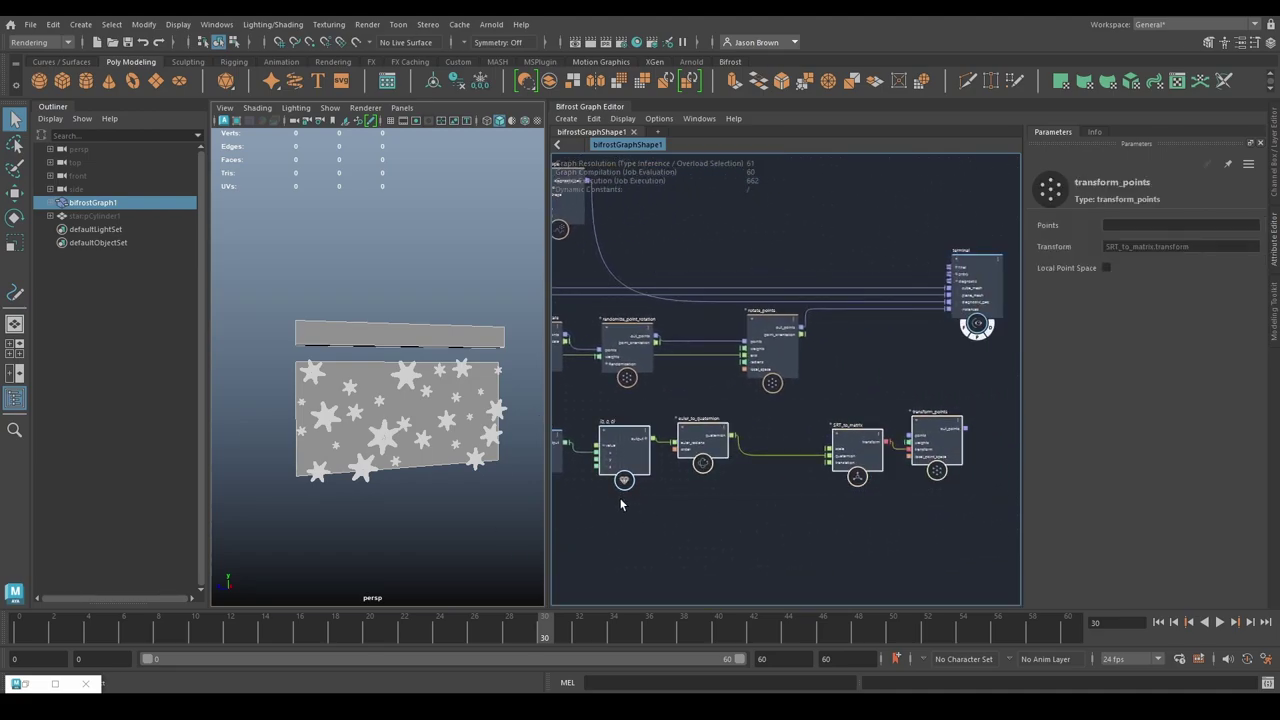
pyautogui.press('Delete')
# Step: Move the time, 0.2 value and multiply nodes together lower in the graph to free space below the randomize nodes
pyautogui.keyDown('alt'); pyautogui.moveTo(570, 450); pyautogui.dragTo(800, 410, button='middle'); pyautogui.keyUp('alt')
pyautogui.scroll(2, 768, 428)
pyautogui.moveTo(616, 376); pyautogui.dragTo(780, 482)
pyautogui.moveTo(771, 422); pyautogui.dragTo(773, 516)
pyautogui.keyDown('alt'); pyautogui.moveTo(896, 451); pyautogui.dragTo(826, 457, button='middle'); pyautogui.keyUp('alt')
# Step: Add a tau (Core Constants) node and place it above the multiply node
pyautogui.click(671, 423)
pyautogui.press('Tab')
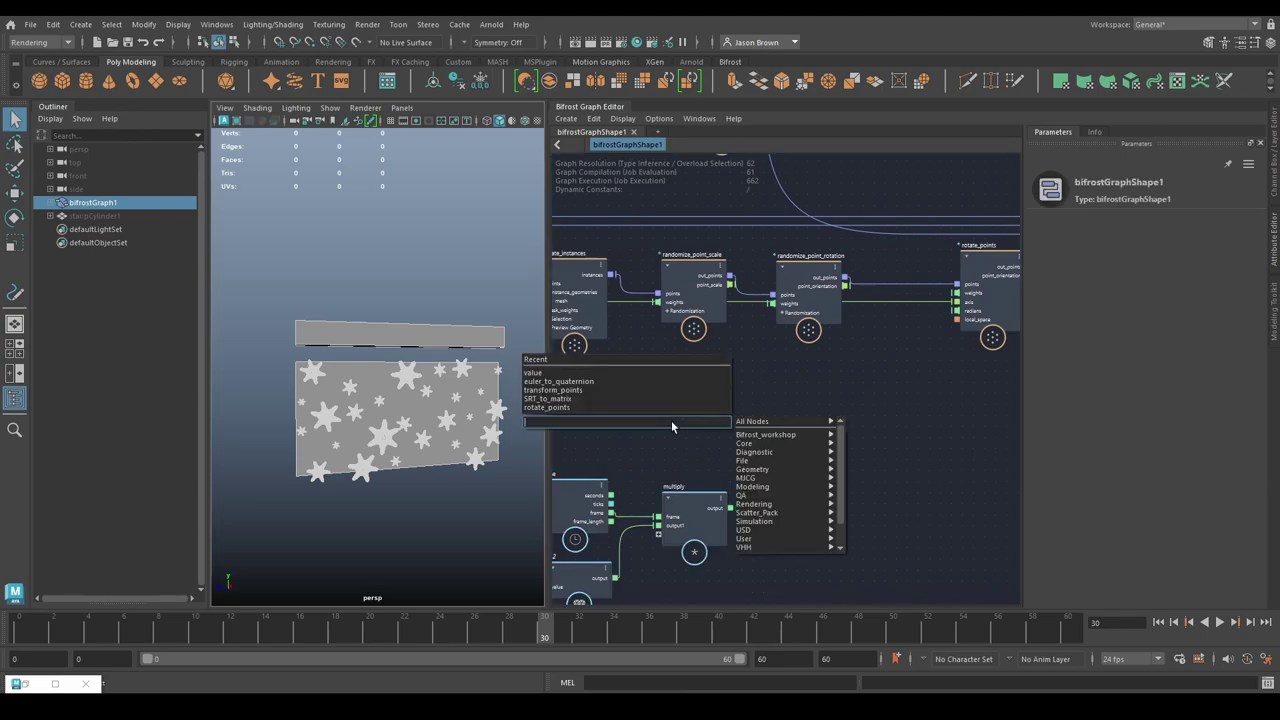
pyautogui.write('tau')
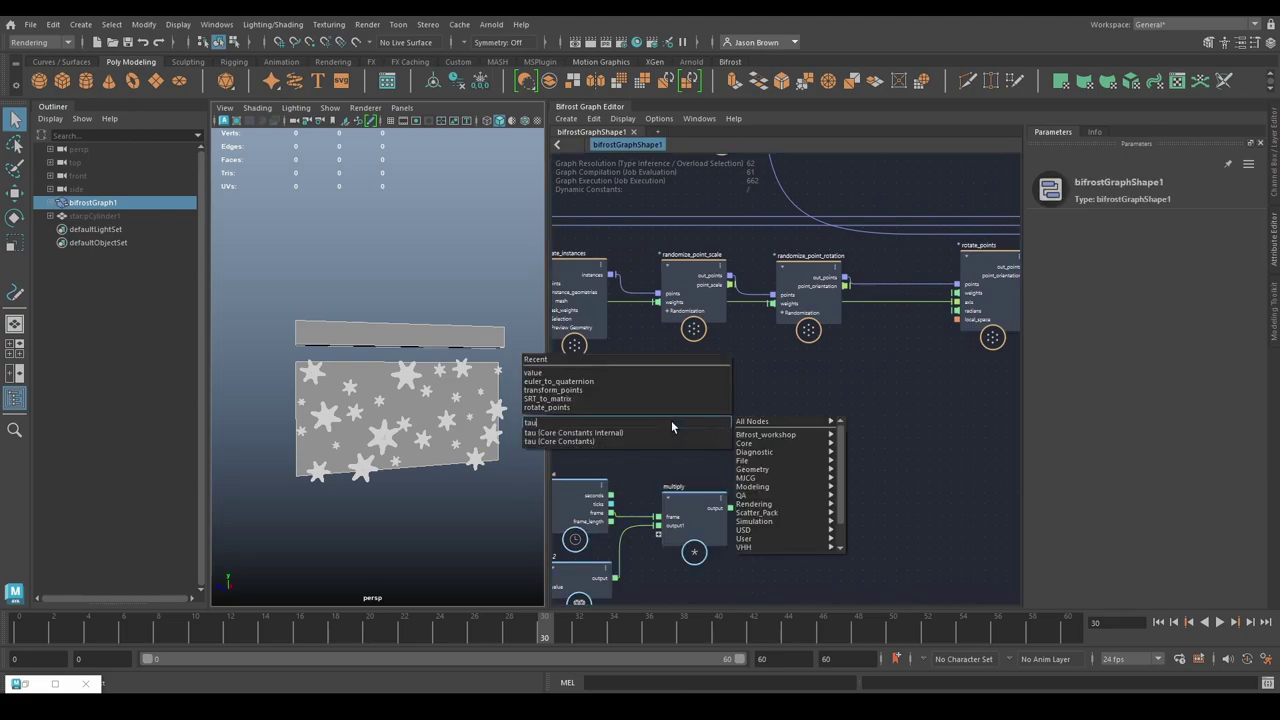
pyautogui.press('Down')
pyautogui.press('Return')
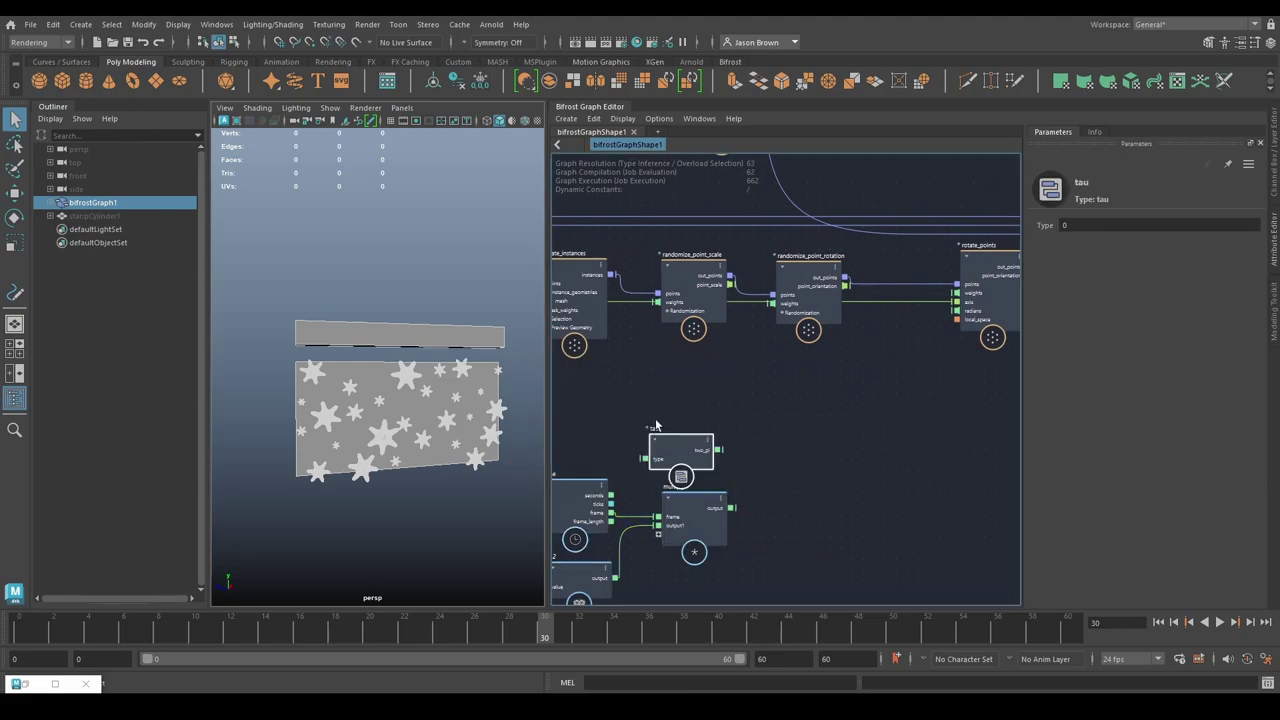
pyautogui.moveTo(686, 417); pyautogui.dragTo(698, 410)
# Step: Create a divide node from tau's two_pi output and place it beside tau
pyautogui.moveTo(761, 449); pyautogui.dragTo(762, 384, button='middle')
pyautogui.moveTo(731, 341); pyautogui.dragTo(766, 377)
pyautogui.write('dic')
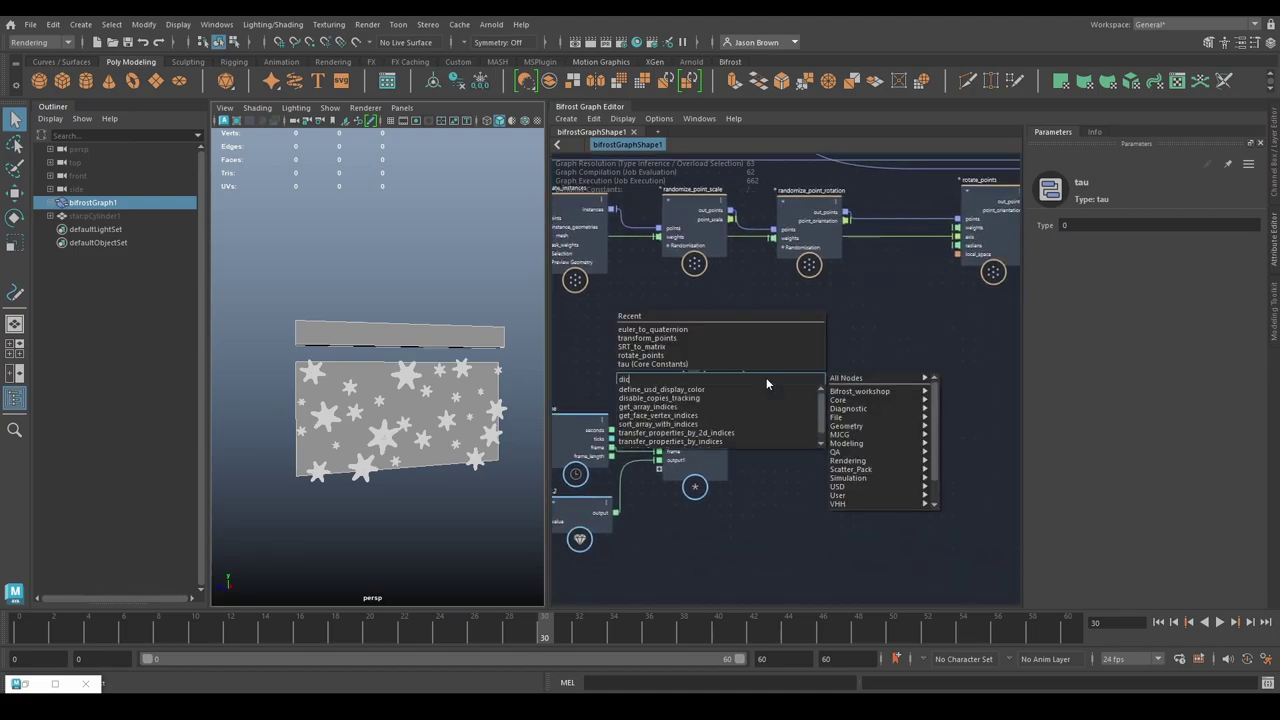
pyautogui.press('BackSpace')
pyautogui.write('vide')
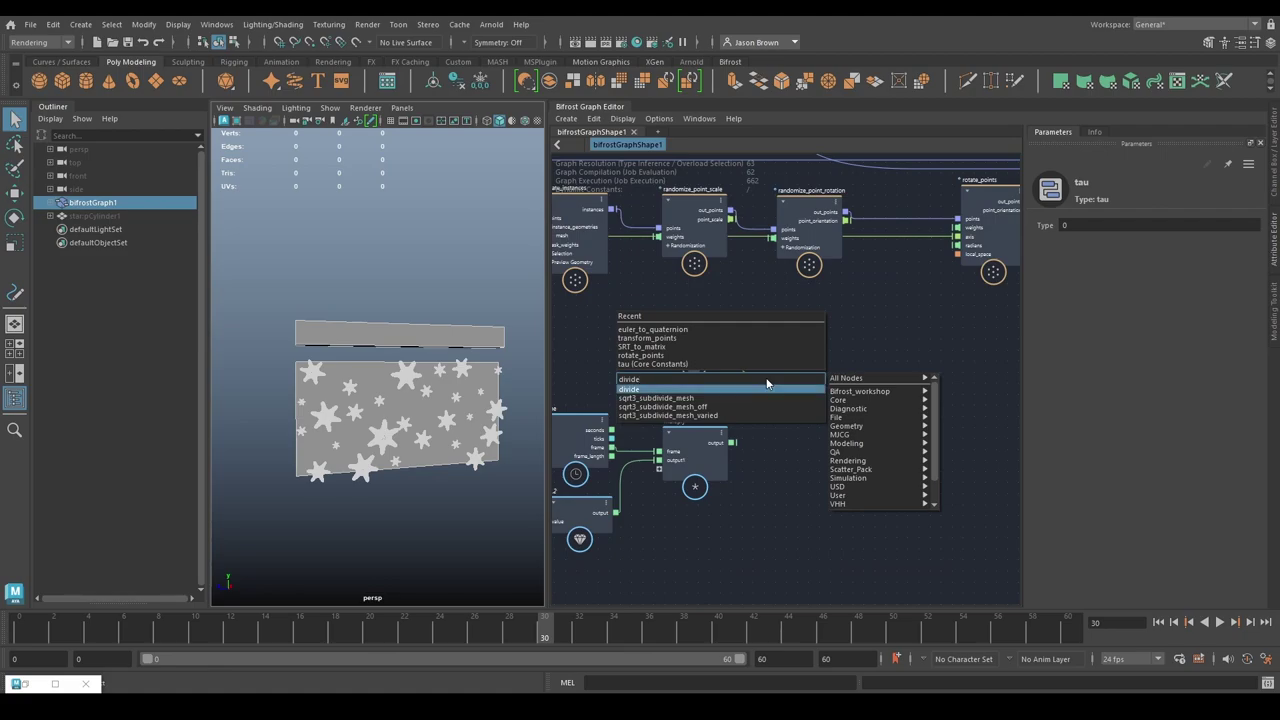
pyautogui.click(766, 389)
pyautogui.moveTo(782, 411); pyautogui.dragTo(813, 376)
# Step: Shift tau and divide higher and multiply lower to open a gap between them
pyautogui.keyDown('alt'); pyautogui.moveTo(813, 376); pyautogui.dragTo(846, 384, button='middle'); pyautogui.keyUp('alt')
pyautogui.moveTo(738, 357); pyautogui.dragTo(736, 327)
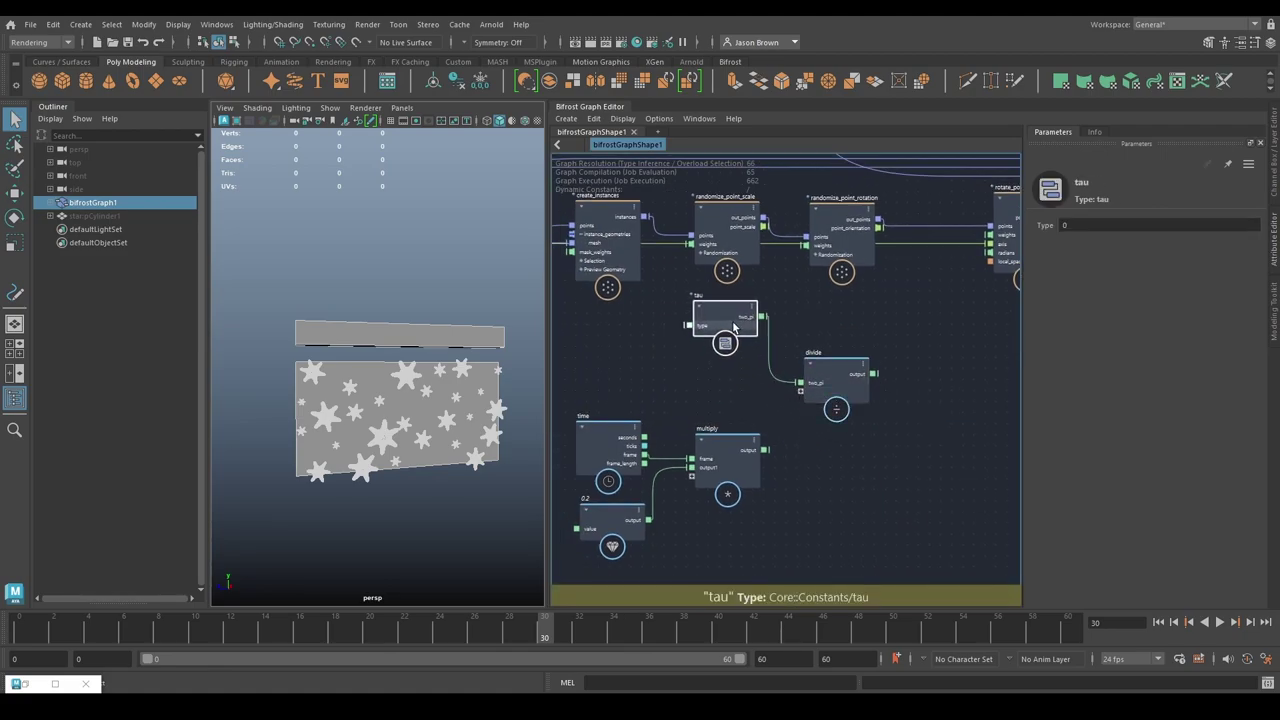
pyautogui.moveTo(848, 382); pyautogui.dragTo(843, 351)
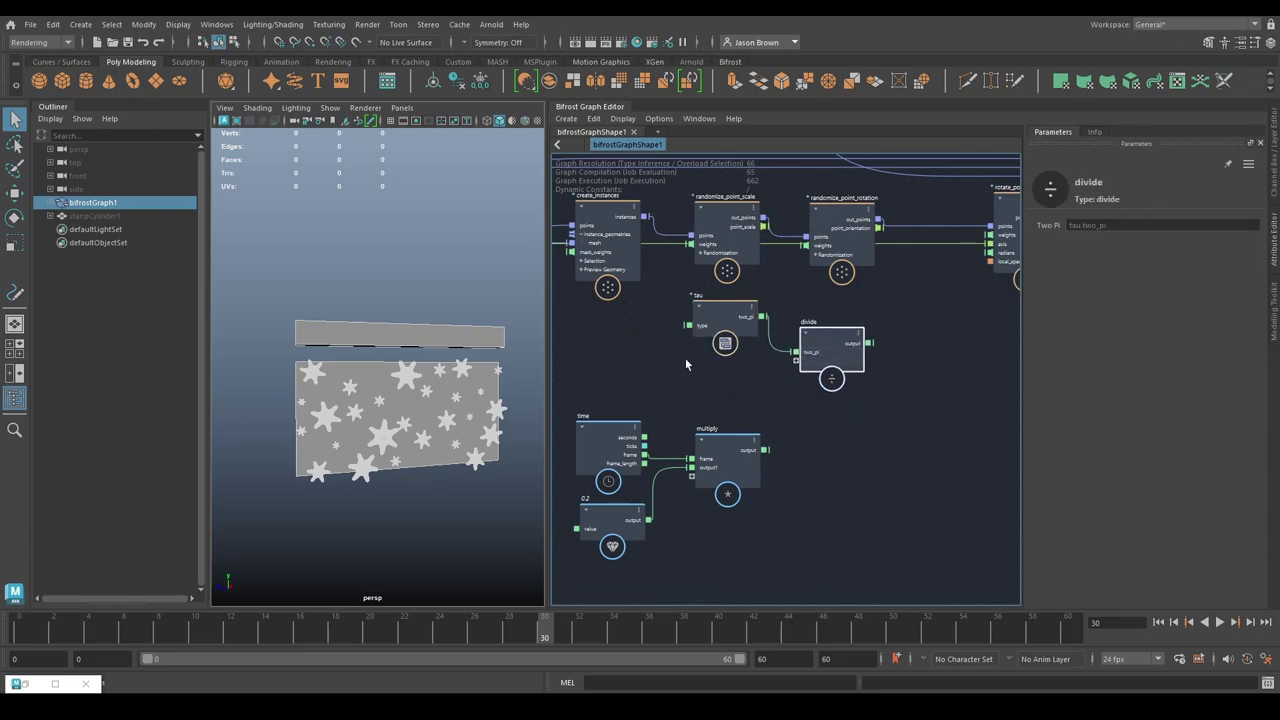
pyautogui.keyDown('alt'); pyautogui.moveTo(836, 428); pyautogui.dragTo(878, 403, button='middle'); pyautogui.keyUp('alt')
pyautogui.moveTo(795, 432); pyautogui.dragTo(786, 459)
pyautogui.moveTo(720, 498); pyautogui.dragTo(724, 518, button='middle')
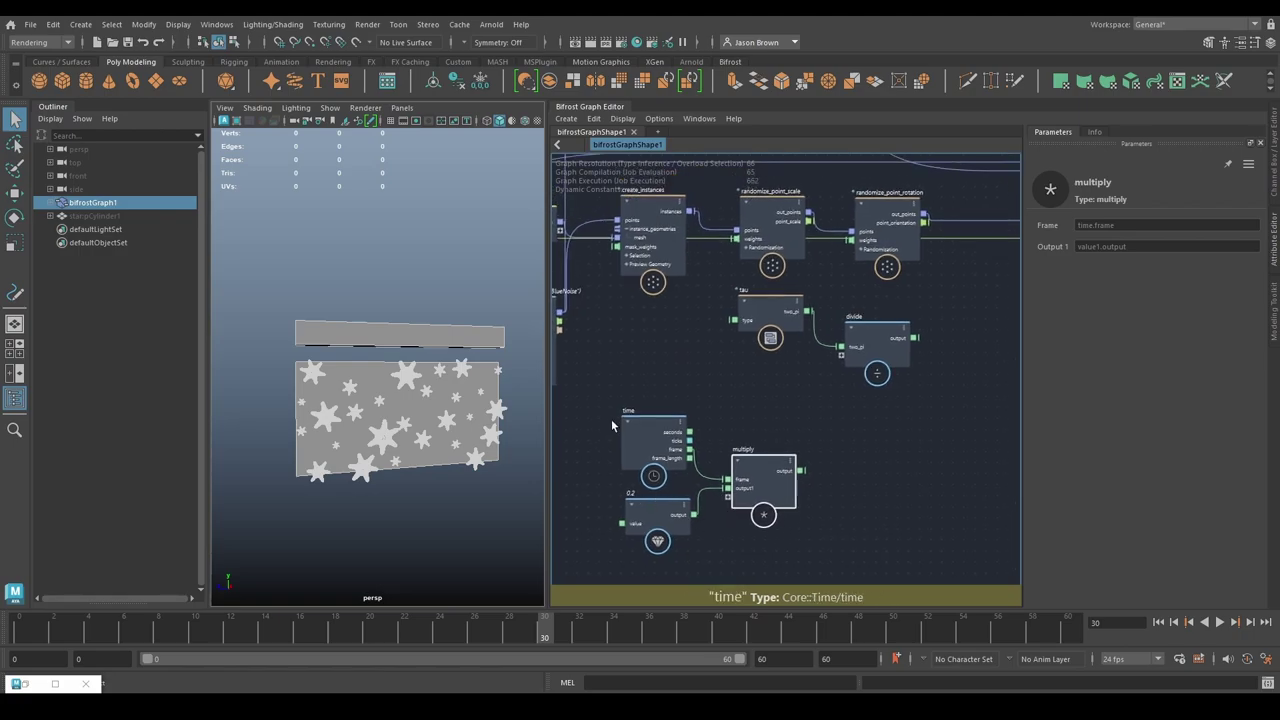
# Step: Add a value node set to 36 below tau and connect its output to divide's second input
pyautogui.click(747, 392)
pyautogui.press('Tab')
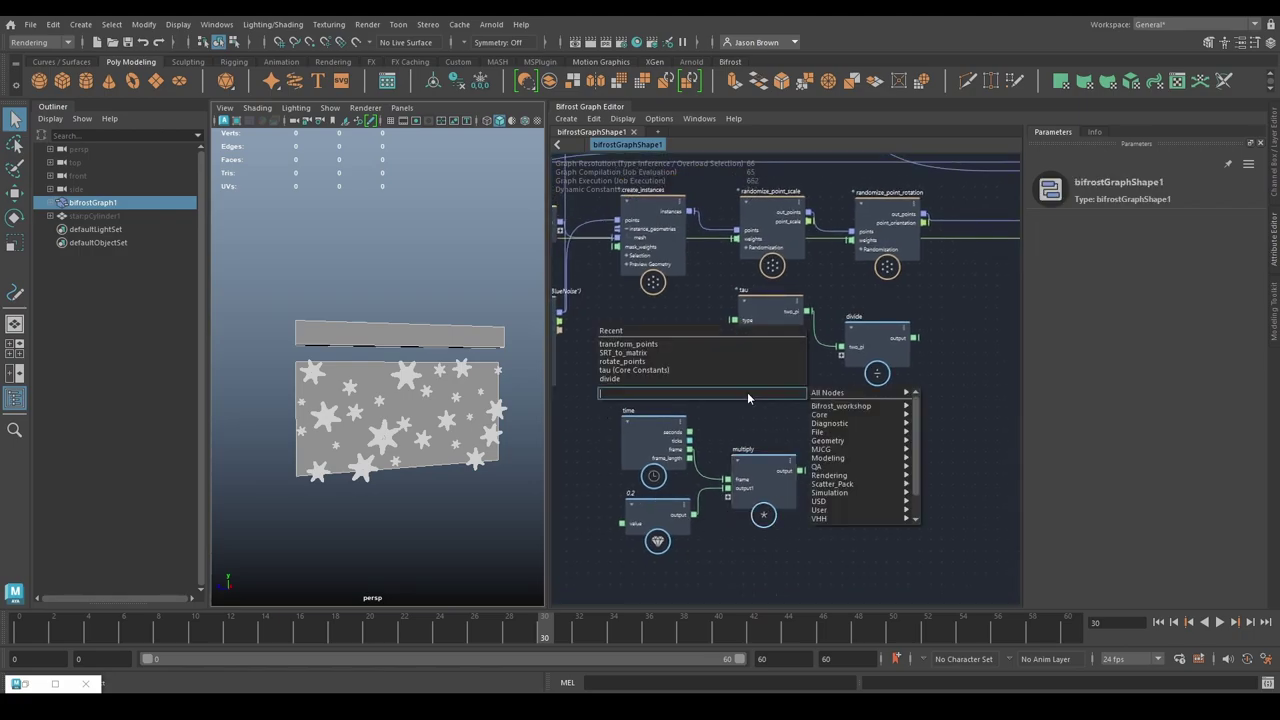
pyautogui.write('value')
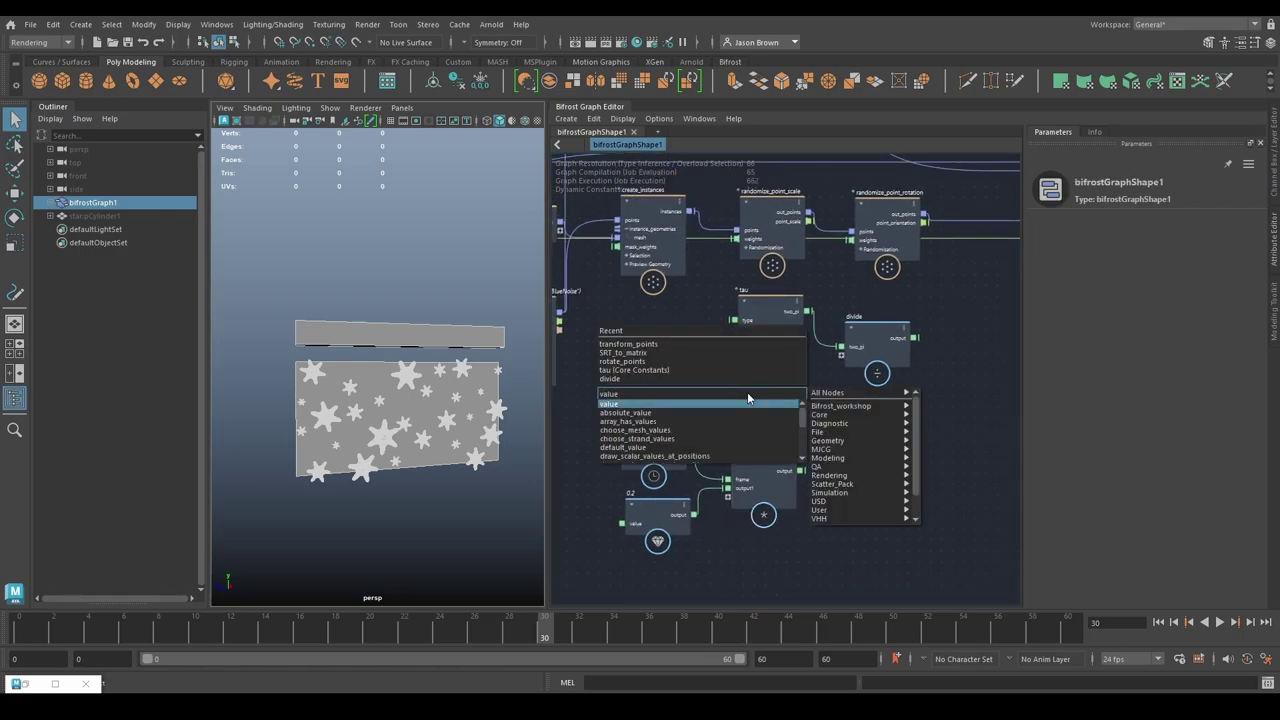
pyautogui.press('Return')
pyautogui.click(1145, 262)
pyautogui.write('32')
pyautogui.press('Return')
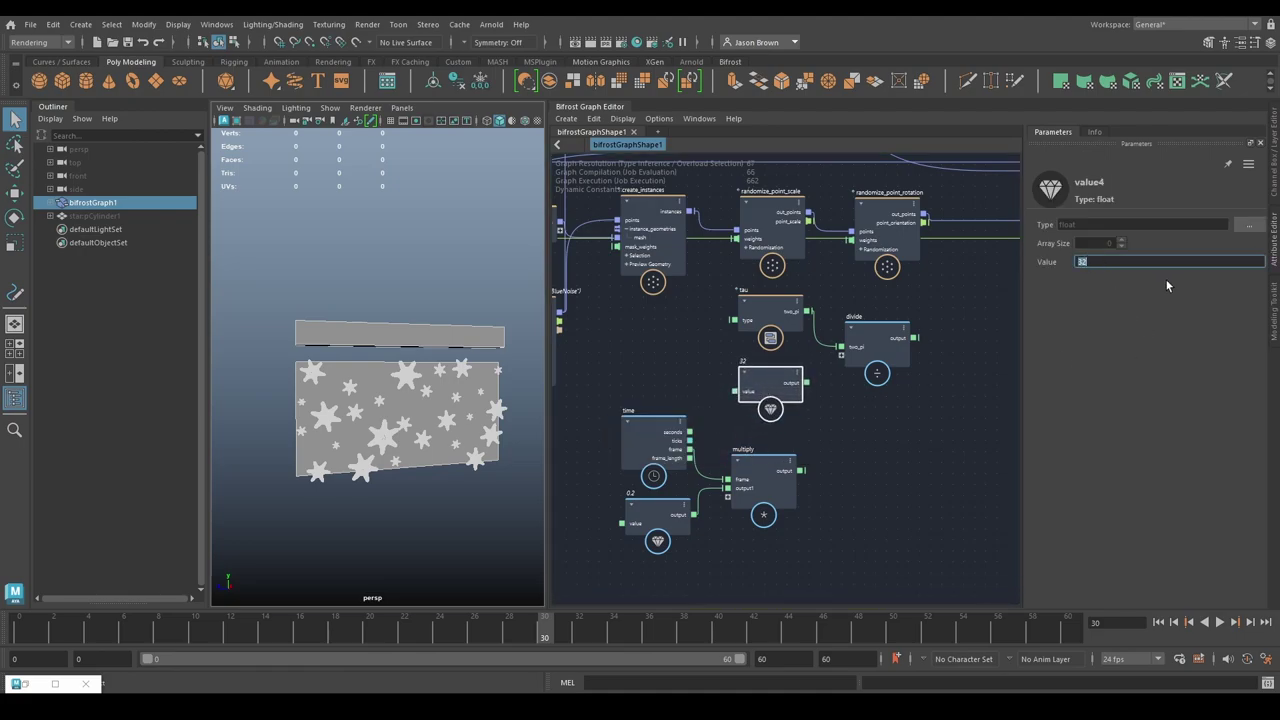
pyautogui.write('36')
pyautogui.press('Return')
pyautogui.moveTo(807, 383); pyautogui.dragTo(851, 367)
# Step: Move the multiply node away from the time node so that it sits beneath divide
pyautogui.moveTo(863, 393); pyautogui.dragTo(753, 388, button='middle')
pyautogui.moveTo(658, 473); pyautogui.dragTo(772, 443)
pyautogui.moveTo(831, 431); pyautogui.dragTo(797, 437, button='middle')
# Step: Create a second multiply node from divide's output and feed it the first multiply node's output as well
pyautogui.moveTo(777, 342); pyautogui.dragTo(812, 350)
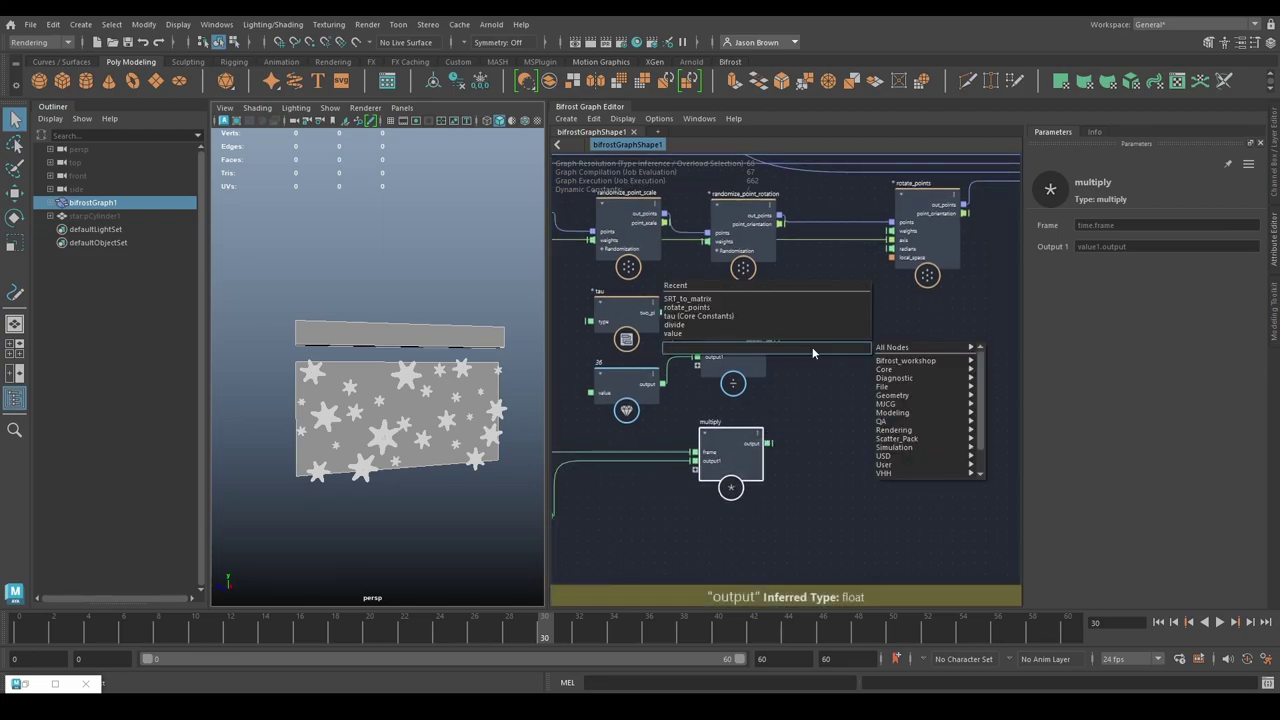
pyautogui.write('multi')
pyautogui.press('Return')
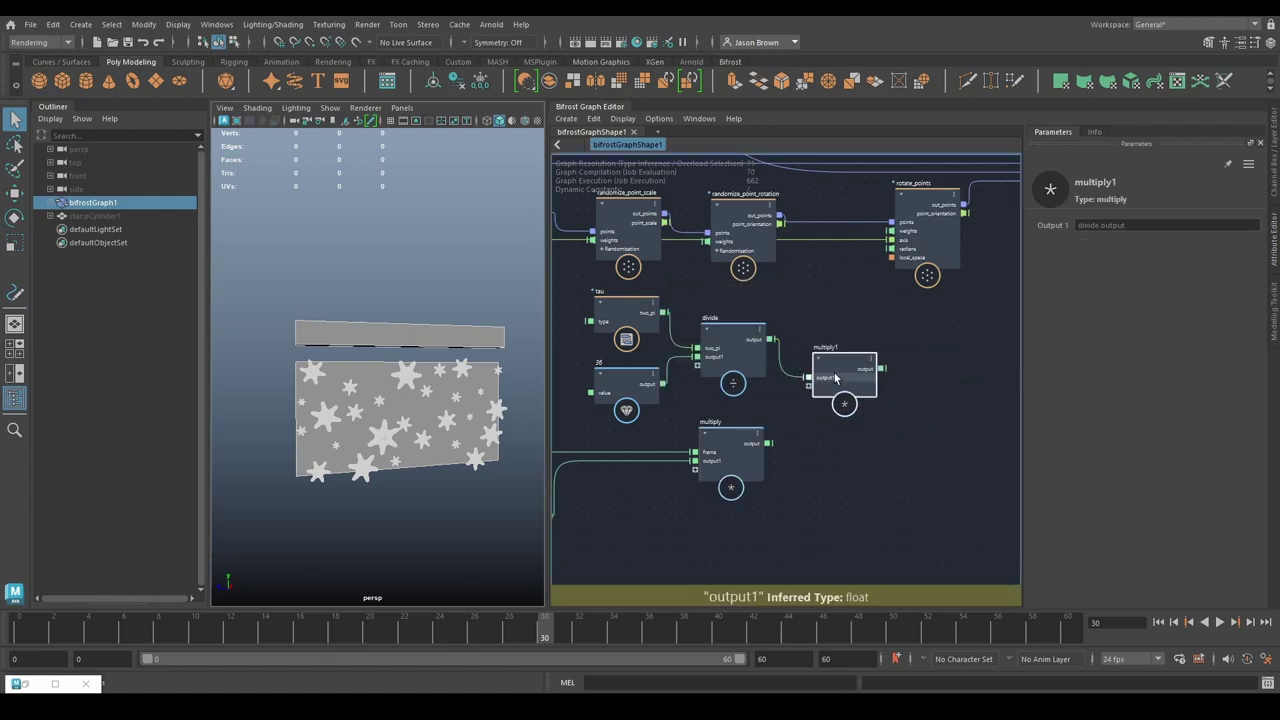
pyautogui.moveTo(769, 444); pyautogui.dragTo(812, 386)
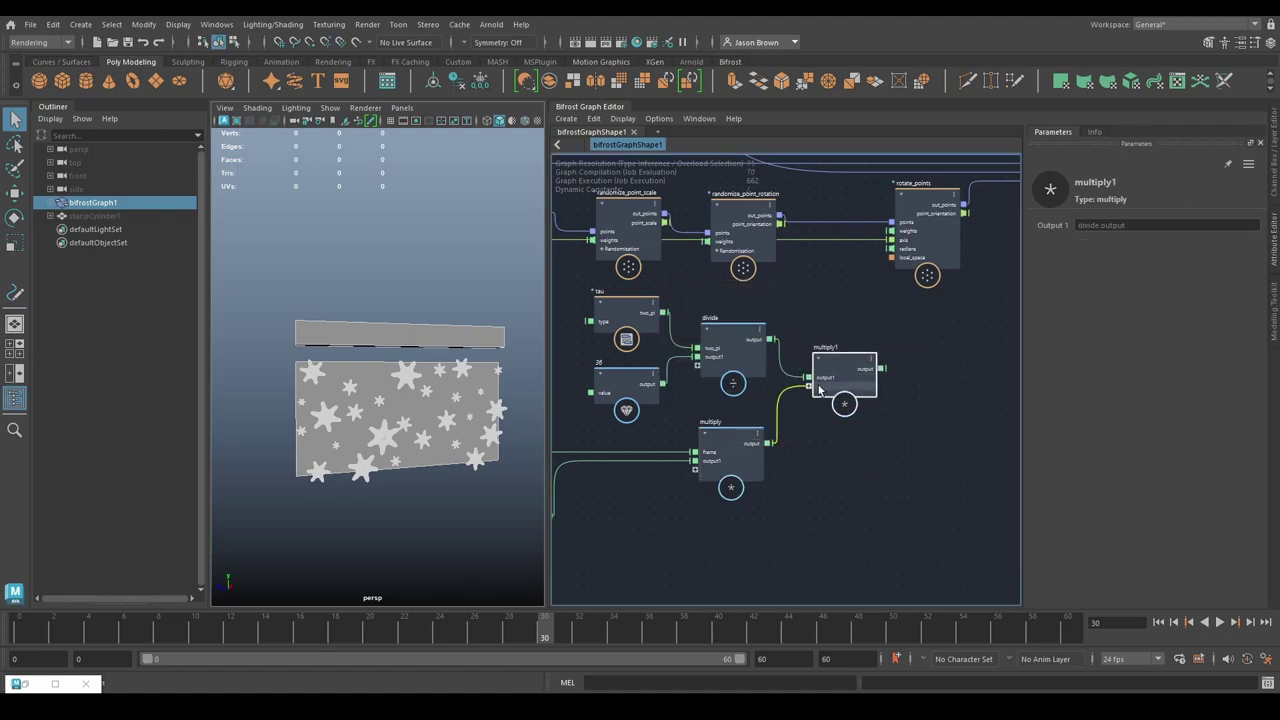
# Step: Connect the second multiply node's output to rotate_points' radians input and play the animation from the first frame
pyautogui.keyDown('alt'); pyautogui.moveTo(929, 431); pyautogui.dragTo(747, 471, button='middle'); pyautogui.keyUp('alt')
pyautogui.moveTo(677, 426); pyautogui.dragTo(710, 291)
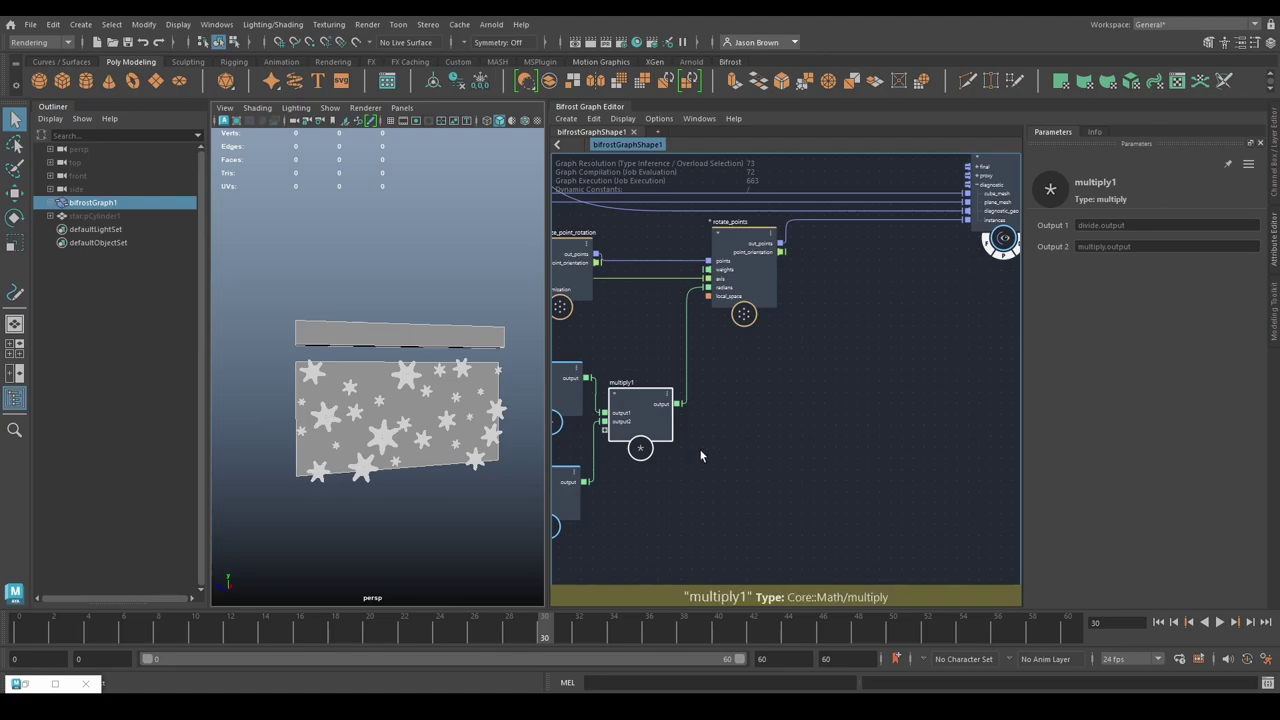
pyautogui.click(1158, 622)
pyautogui.click(1219, 622)
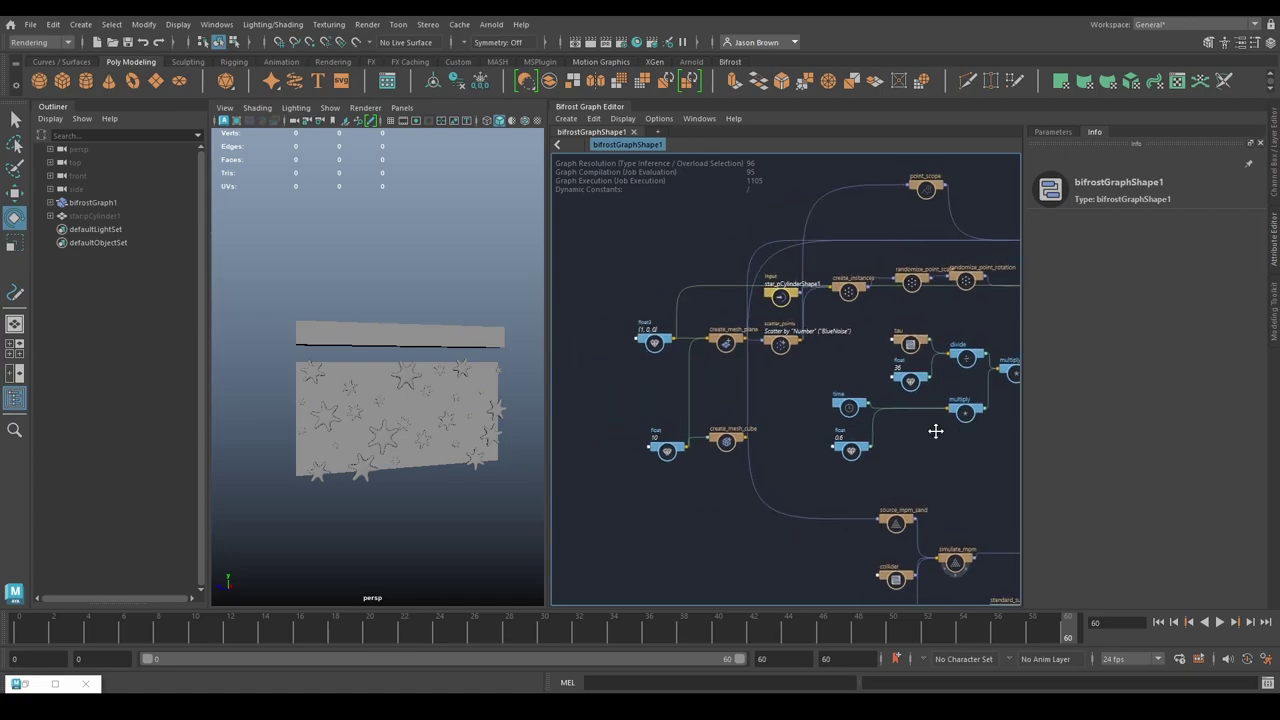
# Step: Move the 10 value node and create_mesh_cube closer to the plane nodes above them
pyautogui.scroll(2, 870, 436)
pyautogui.keyDown('alt'); pyautogui.moveTo(791, 436); pyautogui.dragTo(815, 460, button='middle'); pyautogui.keyUp('alt')
pyautogui.moveTo(661, 473); pyautogui.dragTo(650, 425)
pyautogui.moveTo(737, 465); pyautogui.dragTo(737, 428)
pyautogui.click(831, 423)
# Step: Examine the rotate_points connections and inspect the cube, plane and star instances in the viewport
pyautogui.keyDown('alt'); pyautogui.moveTo(831, 423); pyautogui.dragTo(556, 433, button='middle'); pyautogui.keyUp('alt')
pyautogui.scroll(1, 861, 417)
pyautogui.scroll(2, 864, 415)
pyautogui.keyDown('alt'); pyautogui.moveTo(950, 368); pyautogui.dragTo(830, 470, button='middle'); pyautogui.keyUp('alt')
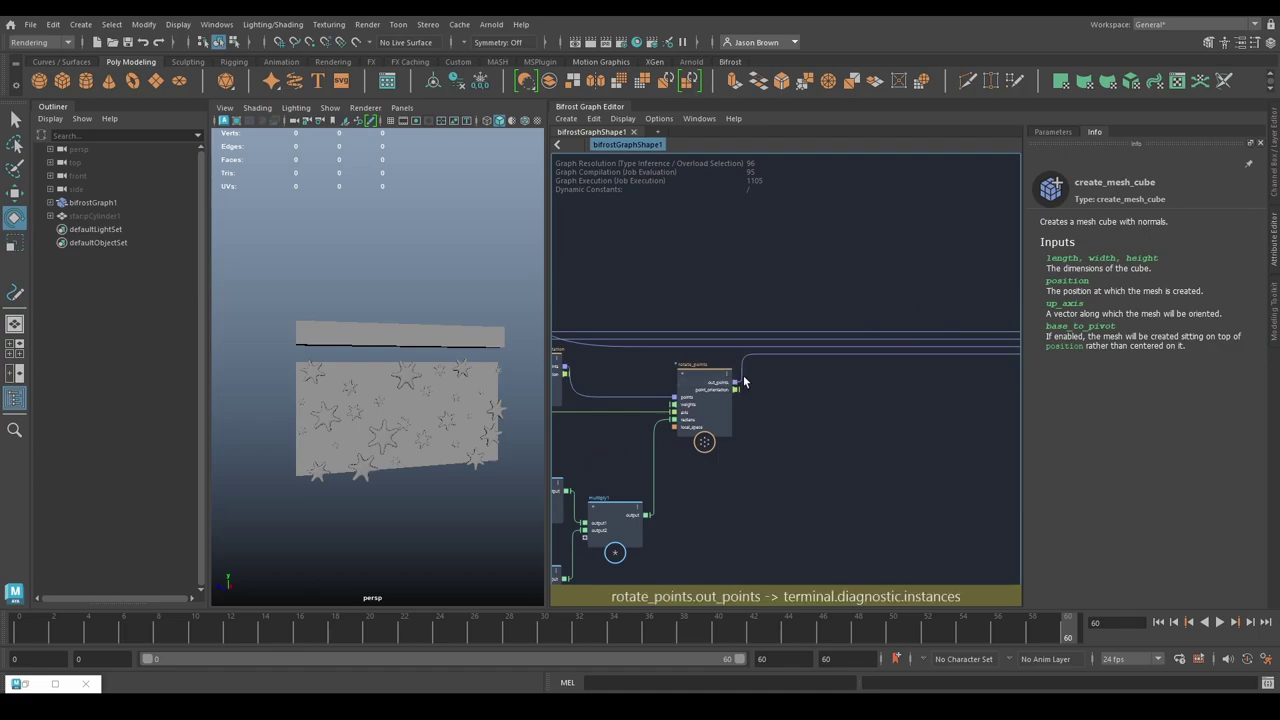
pyautogui.scroll(4, 411, 418)
pyautogui.scroll(-2, 411, 418)
pyautogui.moveTo(371, 414)
pyautogui.keyDown('alt'); pyautogui.mouseDown()
pyautogui.moveTo(547, 403)
pyautogui.moveTo(400, 409)
pyautogui.moveTo(380, 457)
pyautogui.moveTo(373, 441)
pyautogui.moveTo(394, 423)
pyautogui.mouseUp(); pyautogui.keyUp('alt')
pyautogui.keyDown('alt'); pyautogui.moveTo(433, 427); pyautogui.dragTo(429, 397, button='middle'); pyautogui.keyUp('alt')
pyautogui.keyDown('alt'); pyautogui.moveTo(429, 397); pyautogui.dragTo(366, 391, button='right'); pyautogui.keyUp('alt')
pyautogui.keyDown('alt'); pyautogui.moveTo(702, 402); pyautogui.dragTo(1233, 336, button='middle'); pyautogui.keyUp('alt')
pyautogui.keyDown('alt'); pyautogui.moveTo(979, 422); pyautogui.dragTo(858, 423, button='middle'); pyautogui.keyUp('alt')
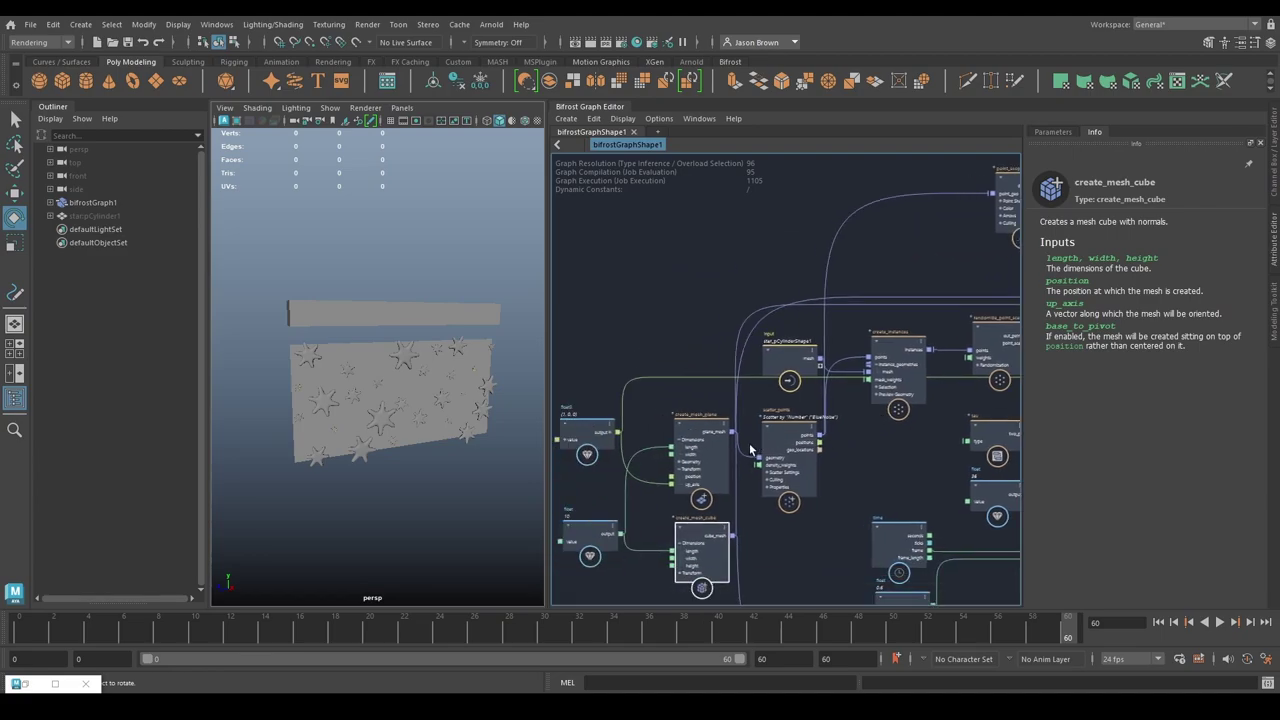
# Step: Shift create_mesh_plane slightly, remove its plane_mesh connection to the terminal and play the animation to check the stars
pyautogui.moveTo(719, 439); pyautogui.dragTo(701, 440)
pyautogui.moveTo(735, 317); pyautogui.dragTo(727, 288)
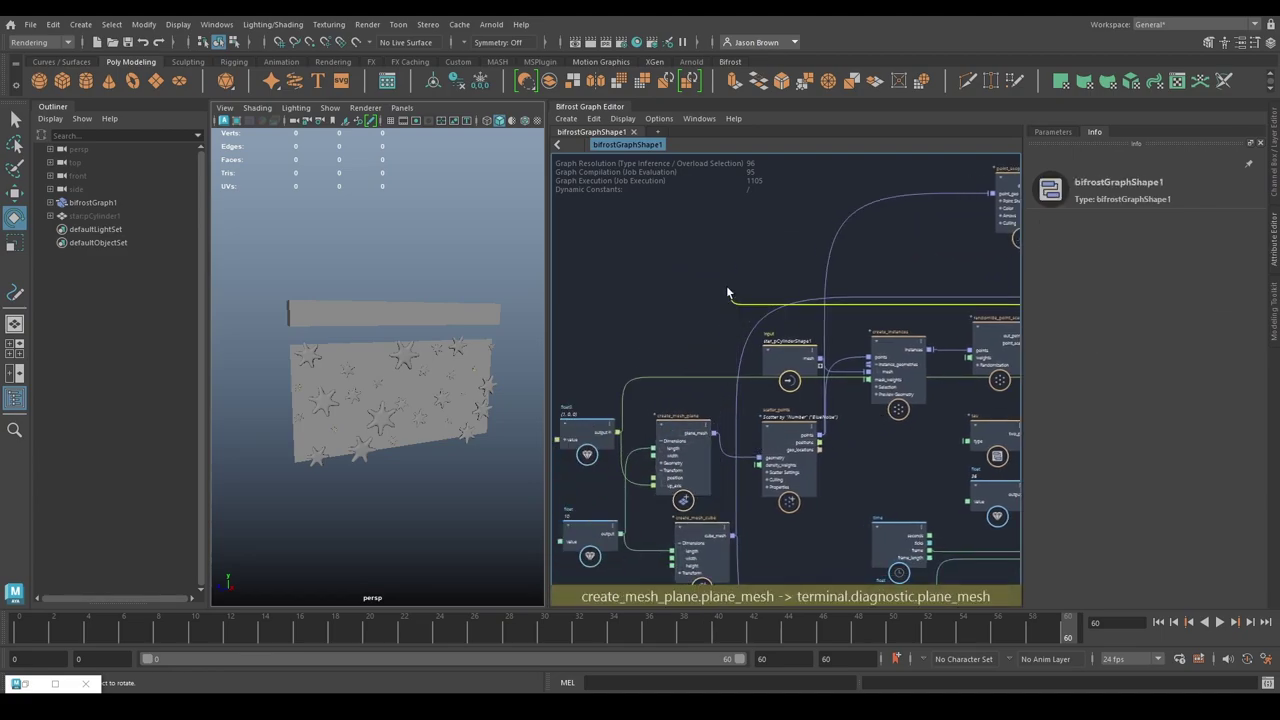
pyautogui.press('Delete')
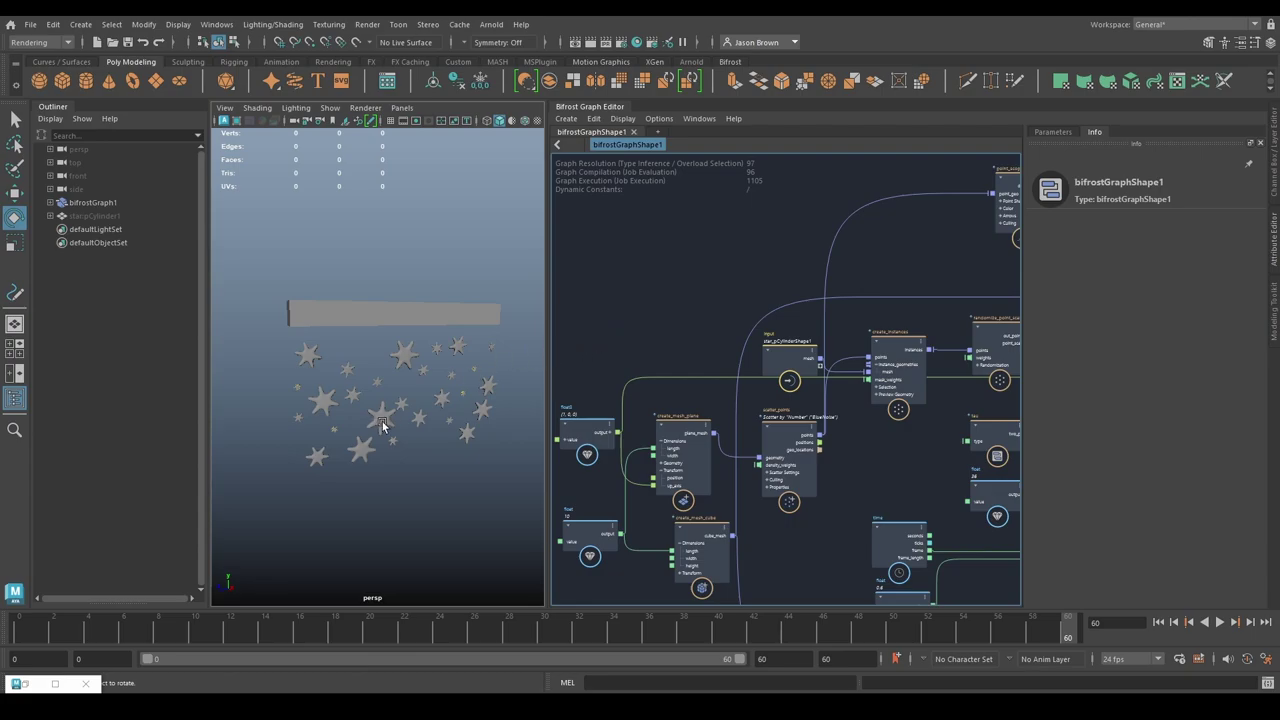
pyautogui.click(1220, 623)
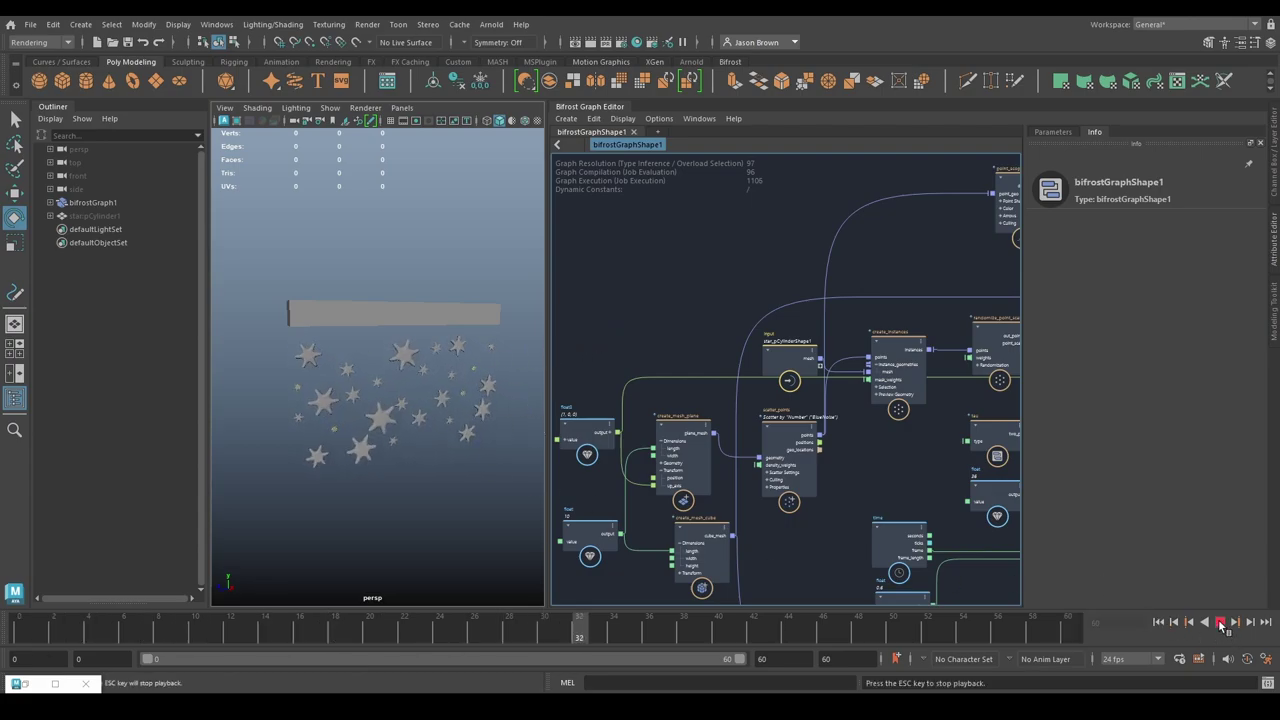
pyautogui.click(1220, 624)
# Step: Create a bake_instanced_geometry node from rotate_points' out_points output and place it beside rotate_points
pyautogui.keyDown('alt'); pyautogui.moveTo(930, 474); pyautogui.dragTo(620, 466, button='middle'); pyautogui.keyUp('alt')
pyautogui.keyDown('alt'); pyautogui.moveTo(915, 447); pyautogui.dragTo(556, 493, button='middle'); pyautogui.keyUp('alt')
pyautogui.moveTo(751, 479); pyautogui.dragTo(796, 453, button='middle')
pyautogui.moveTo(629, 399); pyautogui.dragTo(706, 401)
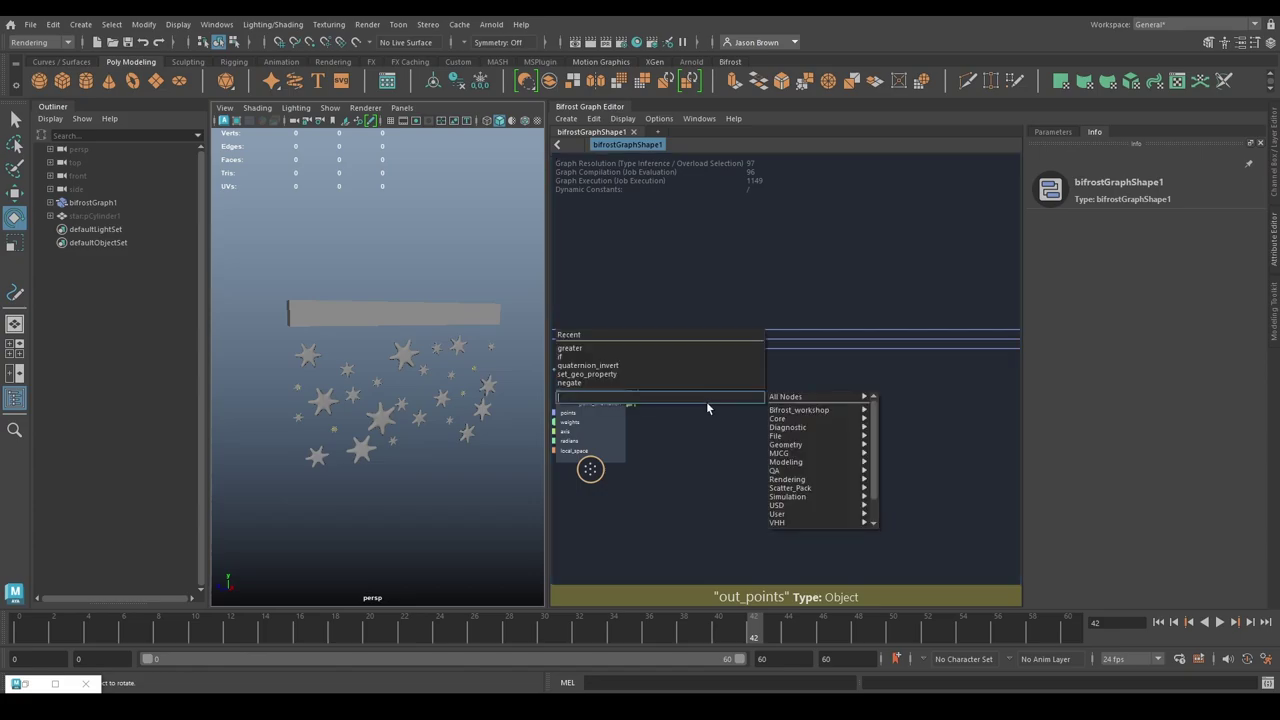
pyautogui.write('bake')
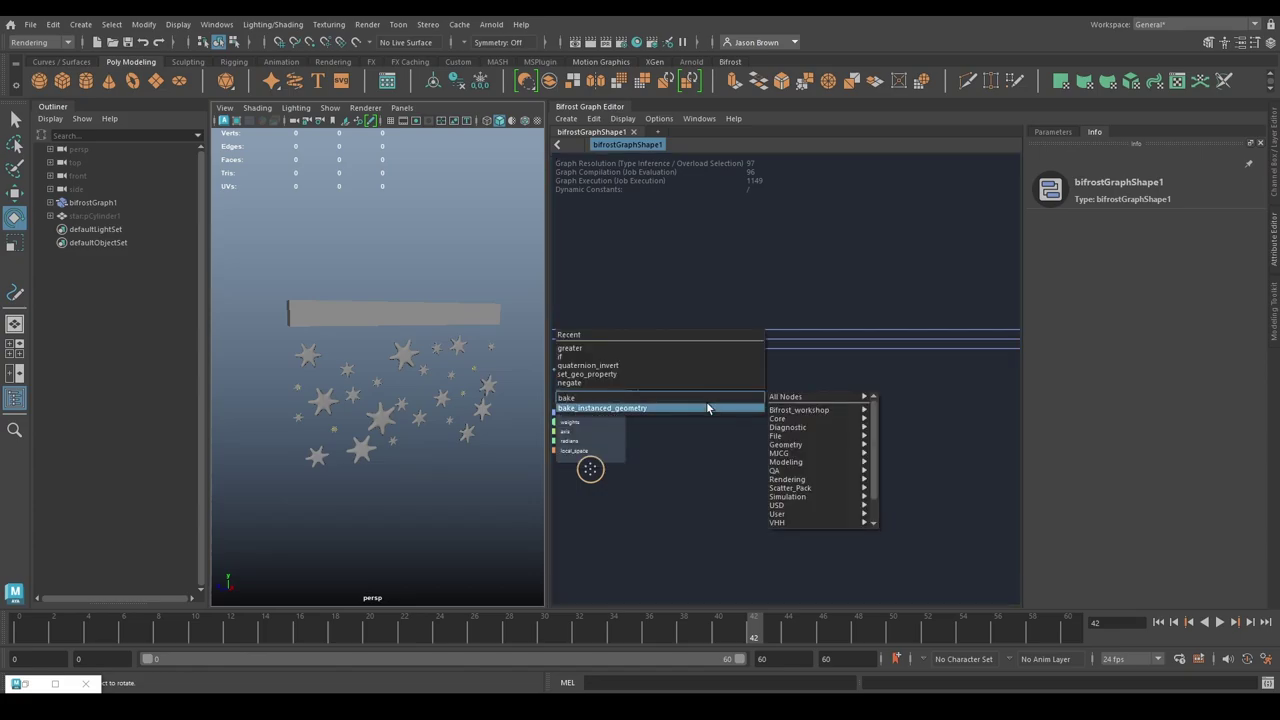
pyautogui.click(707, 406)
pyautogui.moveTo(708, 436); pyautogui.dragTo(732, 404)
# Step: Move the MPM simulation nodes together closer to bake_instanced_geometry and the terminal
pyautogui.keyDown('alt'); pyautogui.moveTo(865, 440); pyautogui.dragTo(790, 378, button='middle'); pyautogui.keyUp('alt')
pyautogui.scroll(-1, 824, 416)
pyautogui.scroll(-2, 823, 420)
pyautogui.keyDown('alt'); pyautogui.moveTo(722, 488); pyautogui.dragTo(1015, 305, button='middle'); pyautogui.keyUp('alt')
pyautogui.moveTo(647, 440); pyautogui.dragTo(950, 620)
pyautogui.moveTo(709, 482); pyautogui.dragTo(1186, 235)
pyautogui.keyDown('alt'); pyautogui.moveTo(1000, 300); pyautogui.dragTo(752, 572, button='middle'); pyautogui.keyUp('alt')
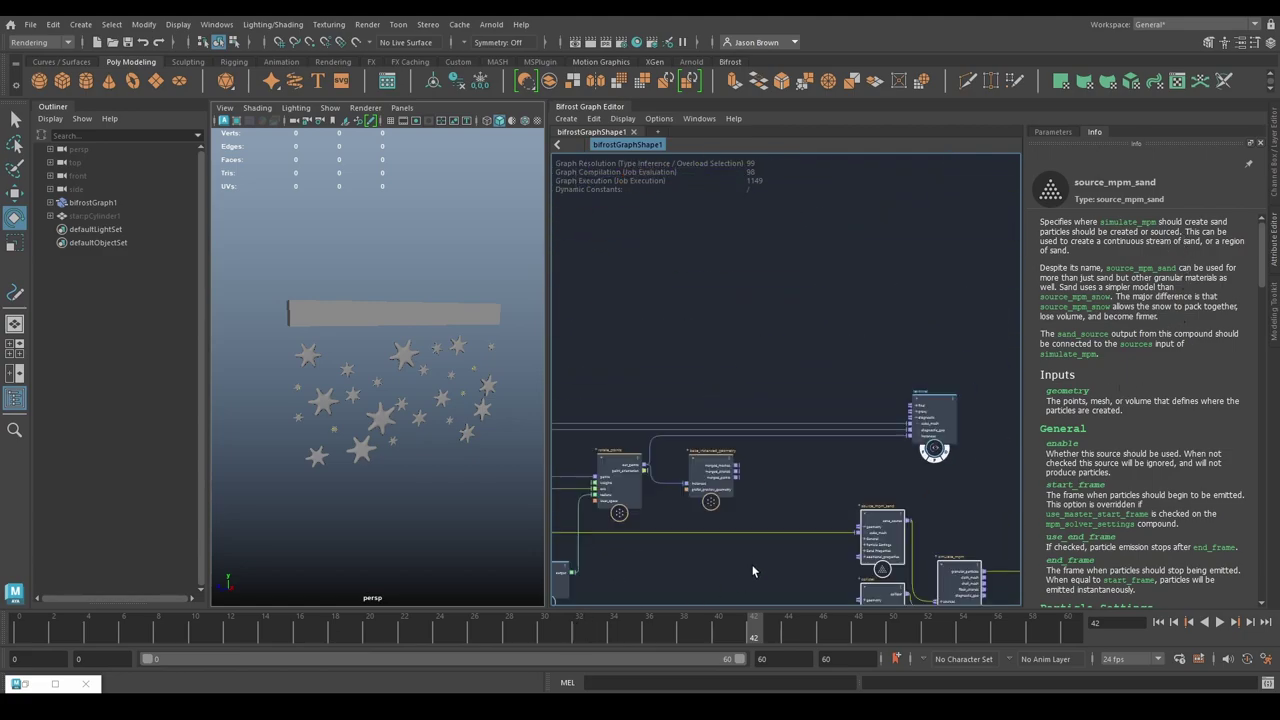
# Step: Feed the terminal's instances input from bake_instanced_geometry's merged_meshes instead of rotate_points, and play the animation to check it
pyautogui.scroll(5, 741, 466)
pyautogui.moveTo(720, 399); pyautogui.dragTo(893, 348)
pyautogui.hotkey('ctrl', 'z')
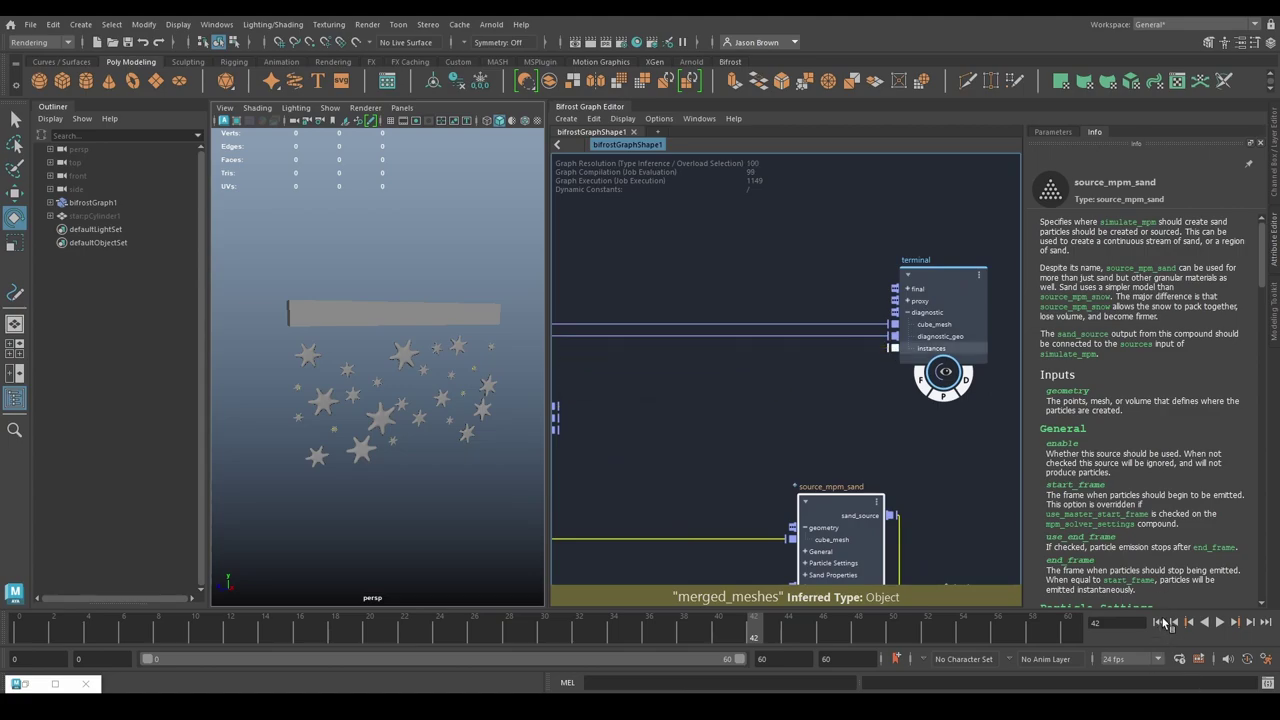
pyautogui.click(1219, 623)
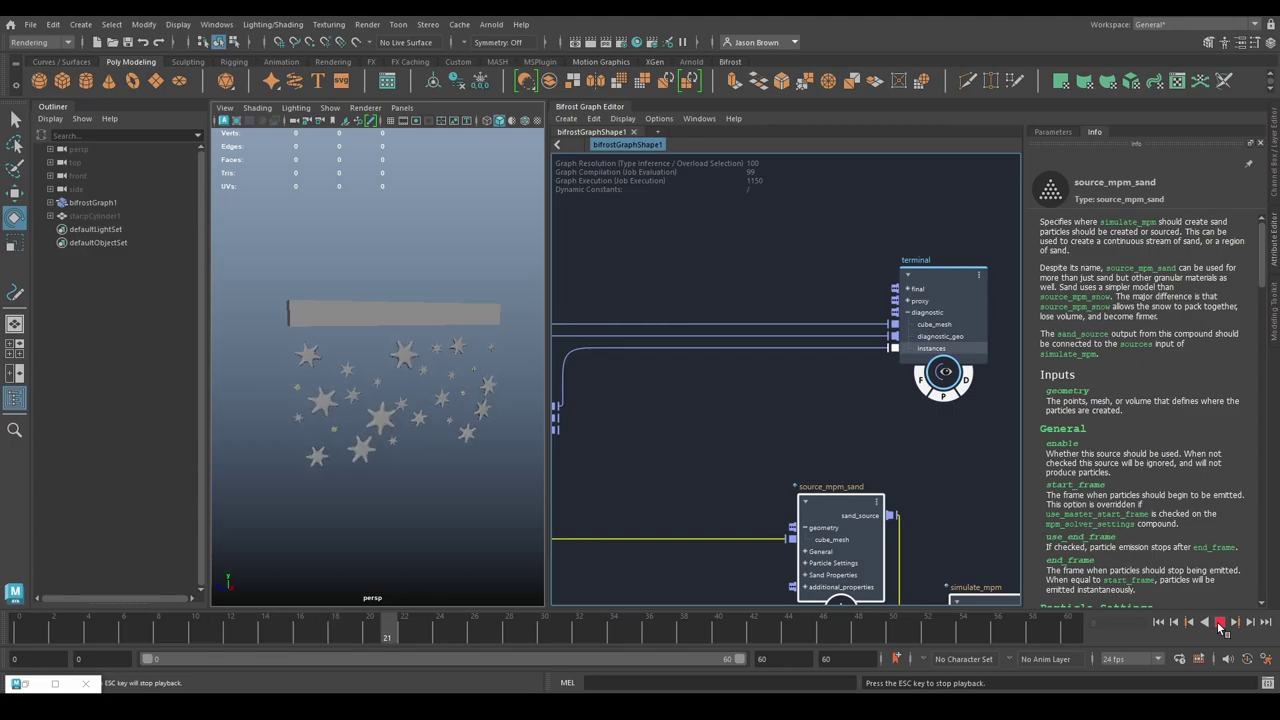
pyautogui.press('Escape')
# Step: Remove the connection from point_scope's diagnostic_geo to the terminal
pyautogui.moveTo(626, 469)
pyautogui.keyDown('alt'); pyautogui.mouseDown(button='middle')
pyautogui.moveTo(711, 457)
pyautogui.moveTo(625, 477)
pyautogui.mouseUp(button='middle'); pyautogui.keyUp('alt')
pyautogui.click(861, 345)
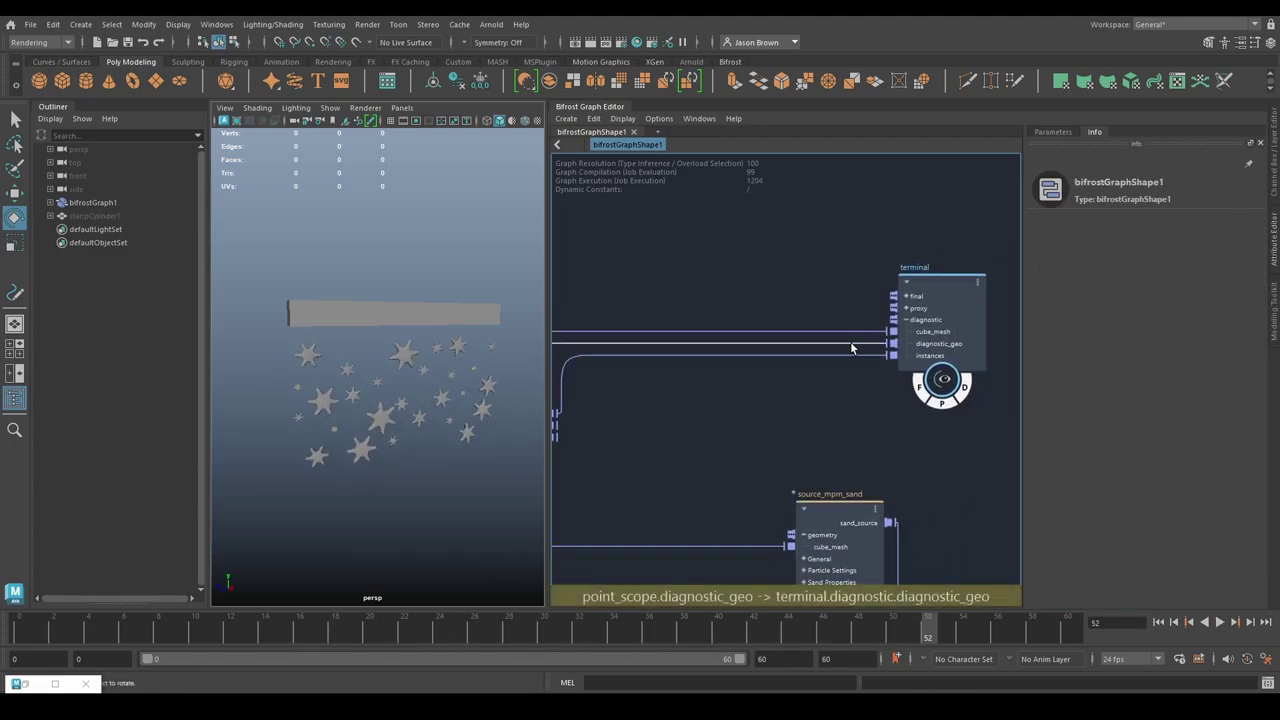
pyautogui.press('Delete')
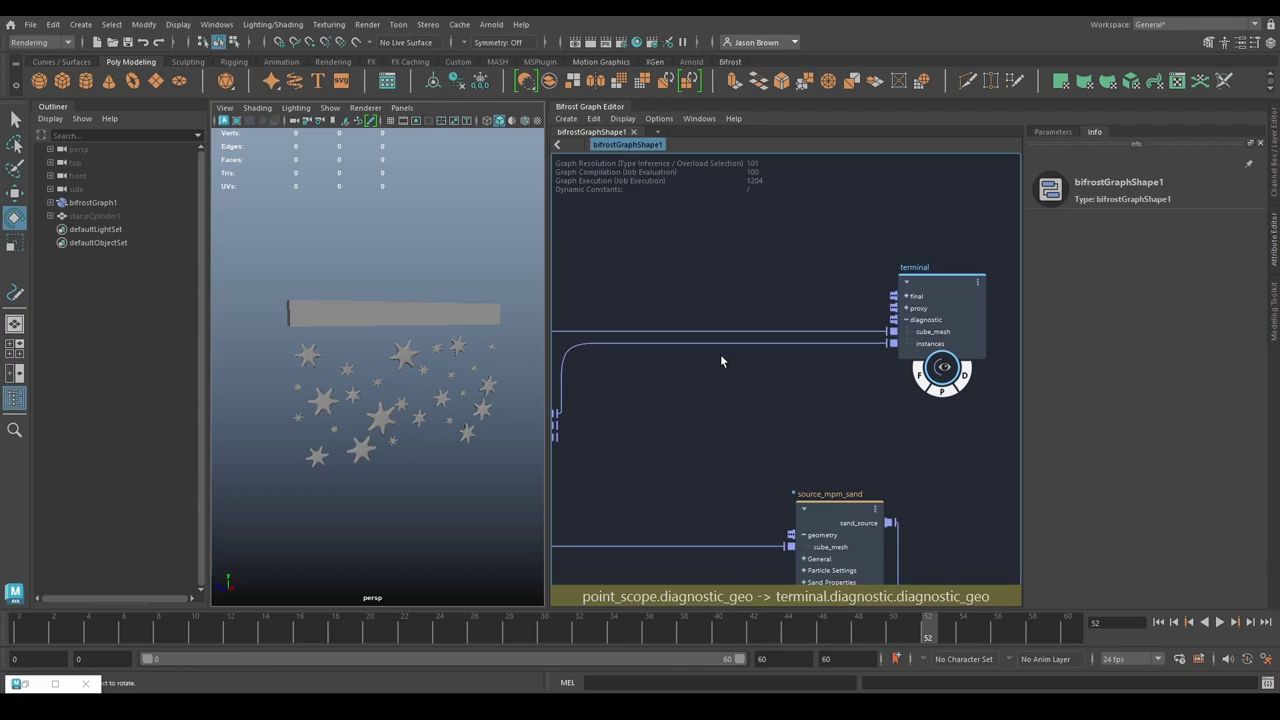
# Step: Connect bake_instanced_geometry's merged_meshes output to the collider's geometry input
pyautogui.keyDown('alt'); pyautogui.moveTo(646, 454); pyautogui.dragTo(757, 438, button='middle'); pyautogui.keyUp('alt')
pyautogui.keyDown('alt'); pyautogui.moveTo(908, 463); pyautogui.dragTo(914, 317, button='middle'); pyautogui.keyUp('alt')
pyautogui.moveTo(670, 257); pyautogui.dragTo(663, 398)
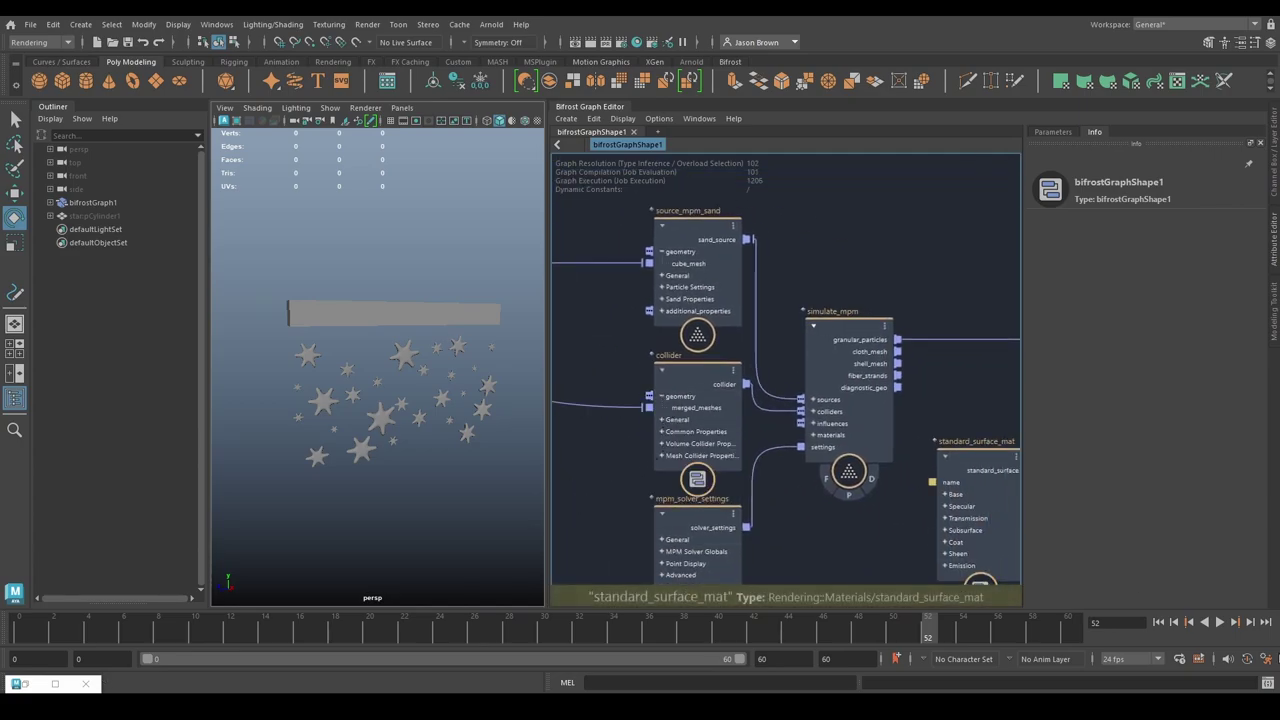
# Step: Enable the diagnostic output flag on simulate_mpm and rewind the timeline to frame 0
pyautogui.keyDown('alt'); pyautogui.moveTo(589, 455); pyautogui.dragTo(717, 466, button='middle'); pyautogui.keyUp('alt')
pyautogui.keyDown('alt'); pyautogui.moveTo(898, 506); pyautogui.dragTo(738, 366, button='middle'); pyautogui.keyUp('alt')
pyautogui.keyDown('alt'); pyautogui.moveTo(863, 441); pyautogui.dragTo(664, 498, button='middle'); pyautogui.keyUp('alt')
pyautogui.scroll(-2, 665, 498)
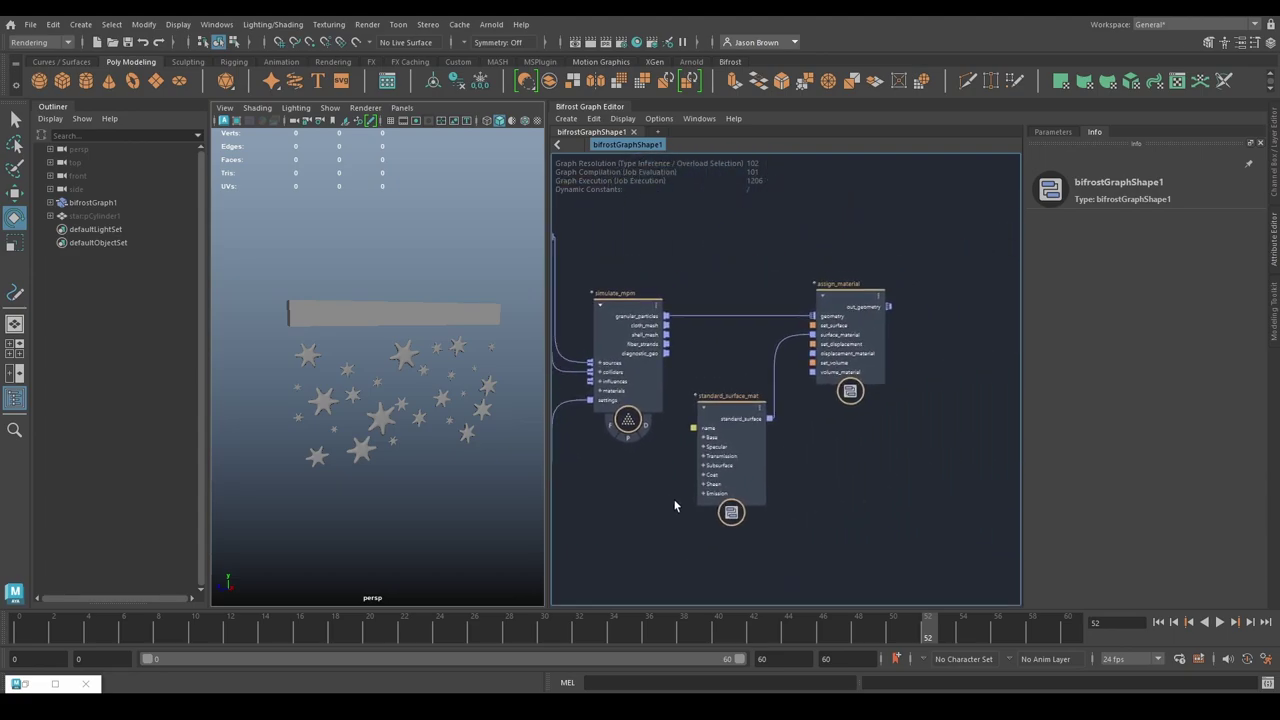
pyautogui.scroll(3, 795, 488)
pyautogui.keyDown('alt'); pyautogui.moveTo(985, 380); pyautogui.dragTo(797, 481, button='middle'); pyautogui.keyUp('alt')
pyautogui.keyDown('alt'); pyautogui.moveTo(729, 525); pyautogui.dragTo(1124, 359, button='middle'); pyautogui.keyUp('alt')
pyautogui.keyDown('alt'); pyautogui.moveTo(695, 465); pyautogui.dragTo(733, 445, button='middle'); pyautogui.keyUp('alt')
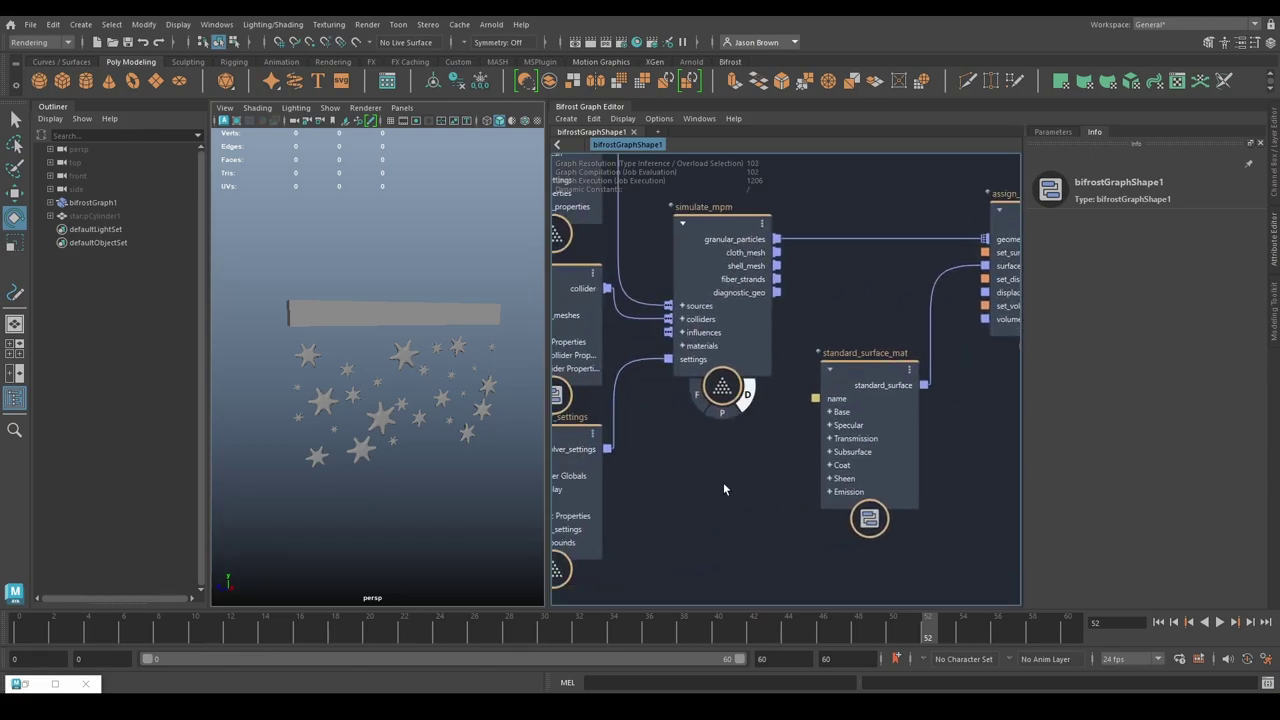
pyautogui.click(1158, 622)
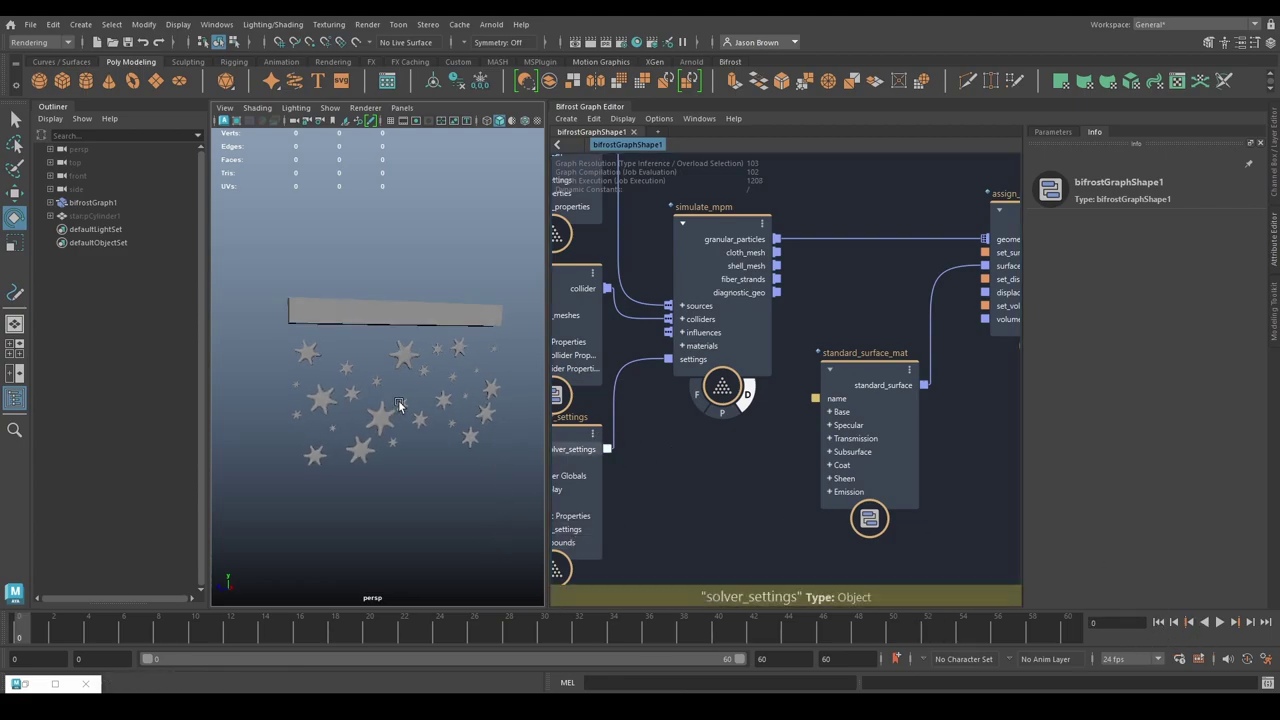
pyautogui.moveTo(557, 148); pyautogui.dragTo(732, 253, button='middle')
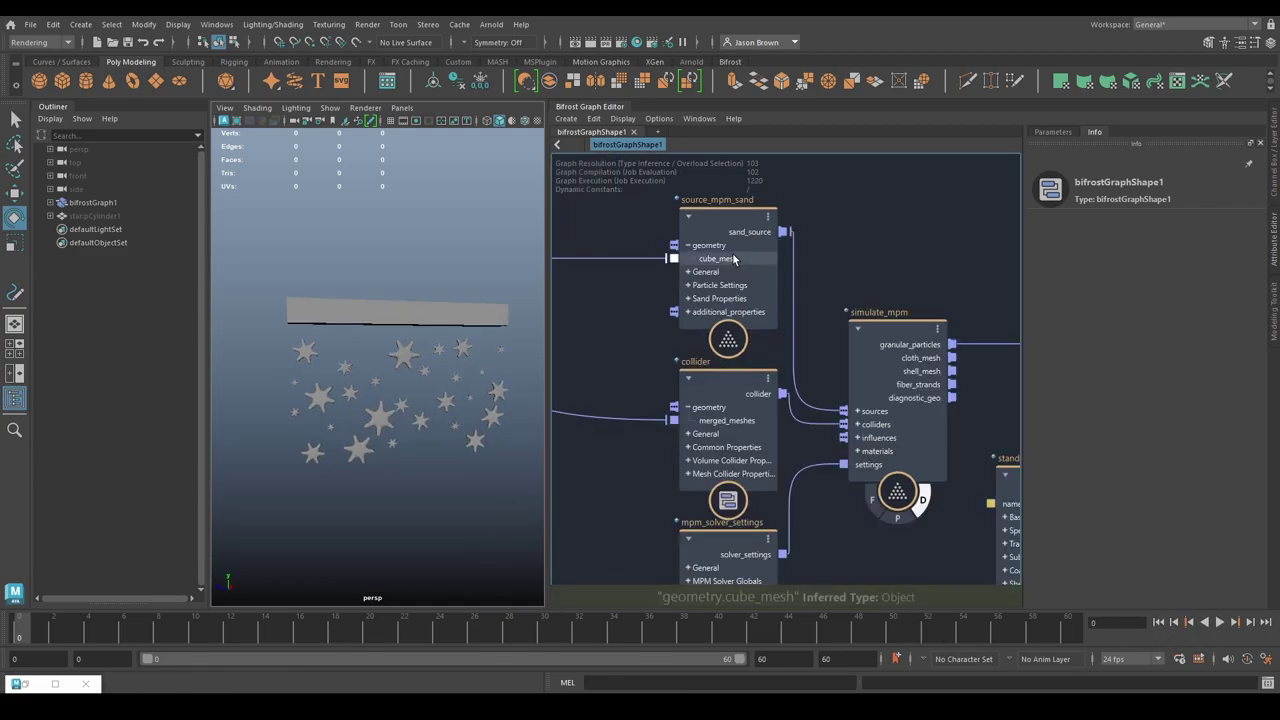
# Step: Turn off Use End Frame on source_mpm_sand so it keeps emitting, and play the simulation to check it
pyautogui.click(732, 252)
pyautogui.click(1051, 133)
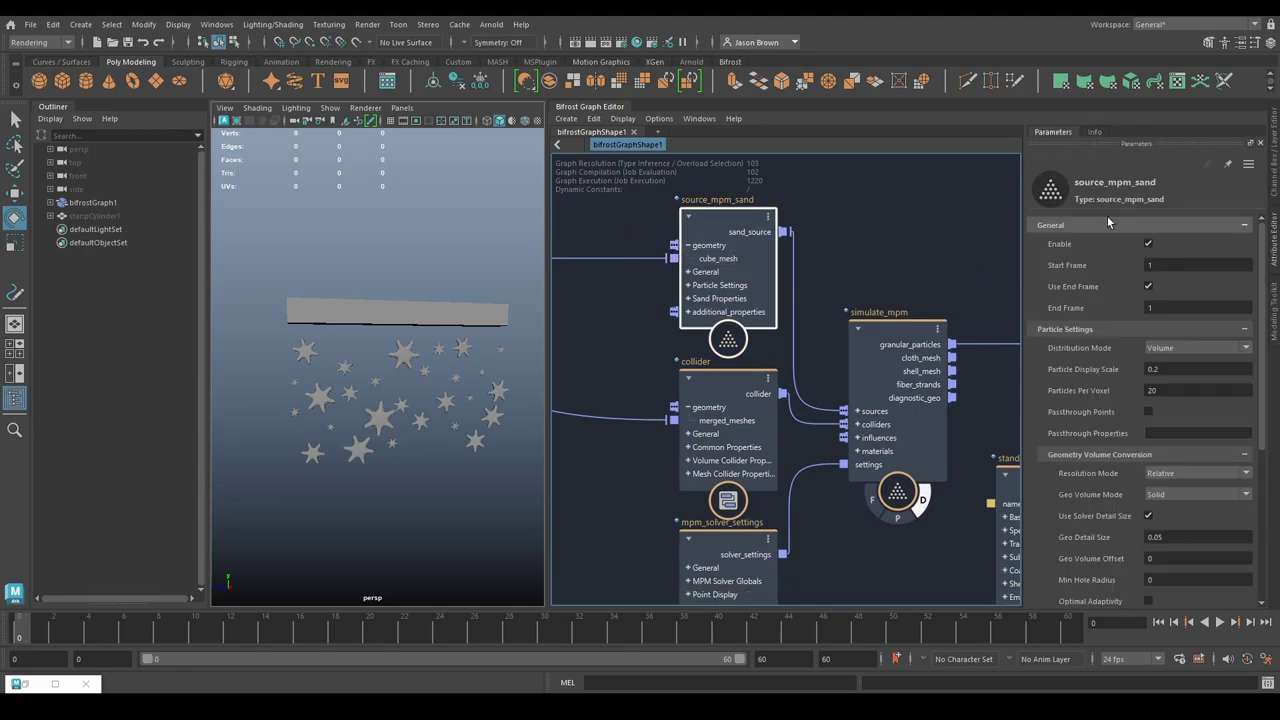
pyautogui.click(1147, 287)
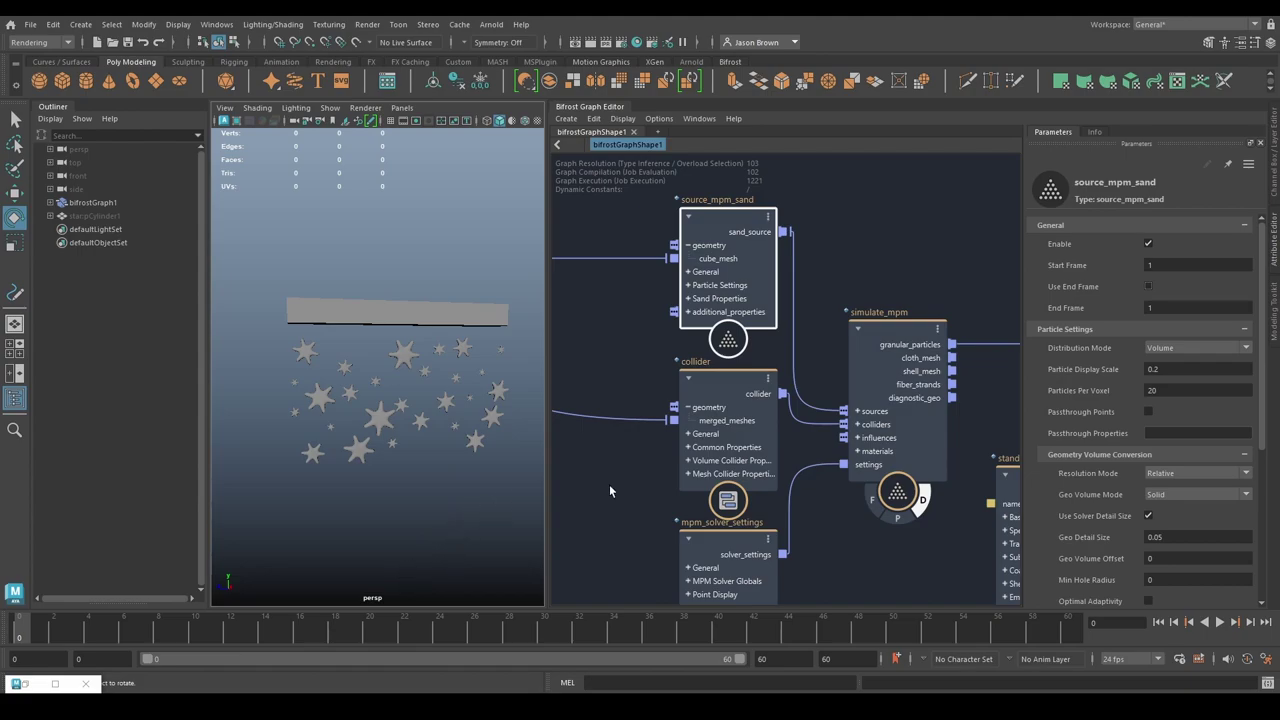
pyautogui.click(1218, 622)
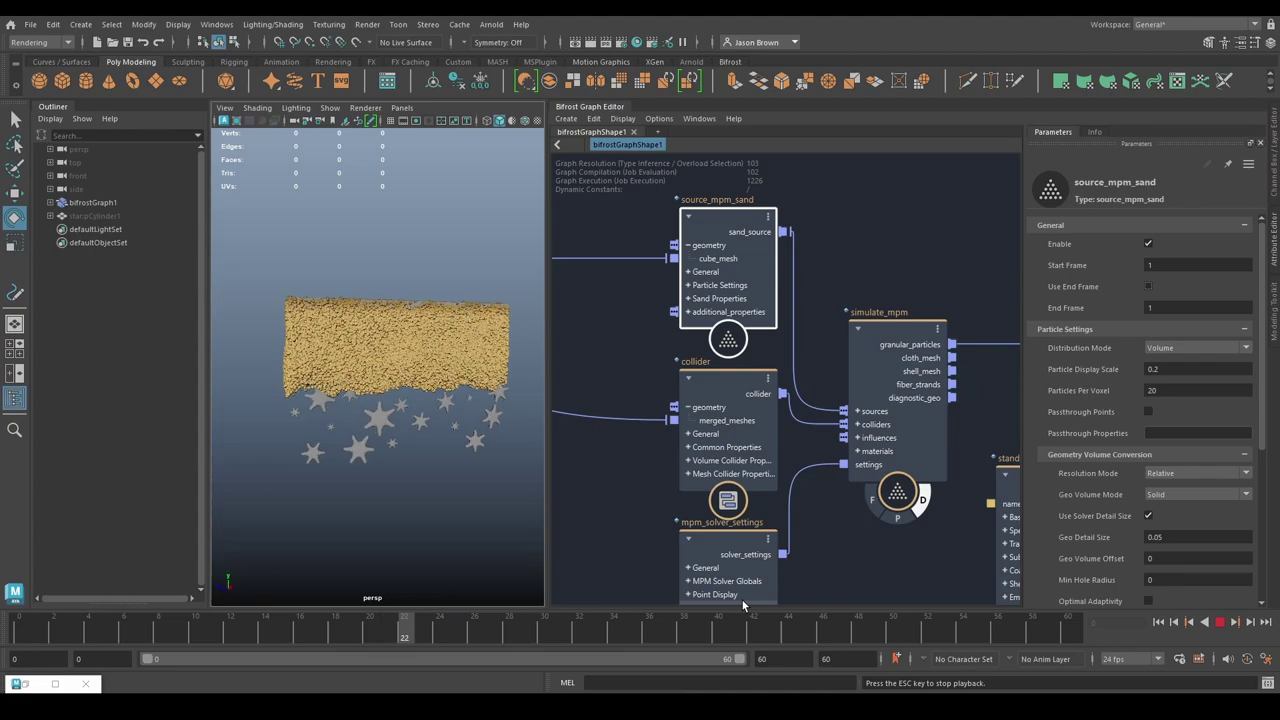
pyautogui.press('Escape')
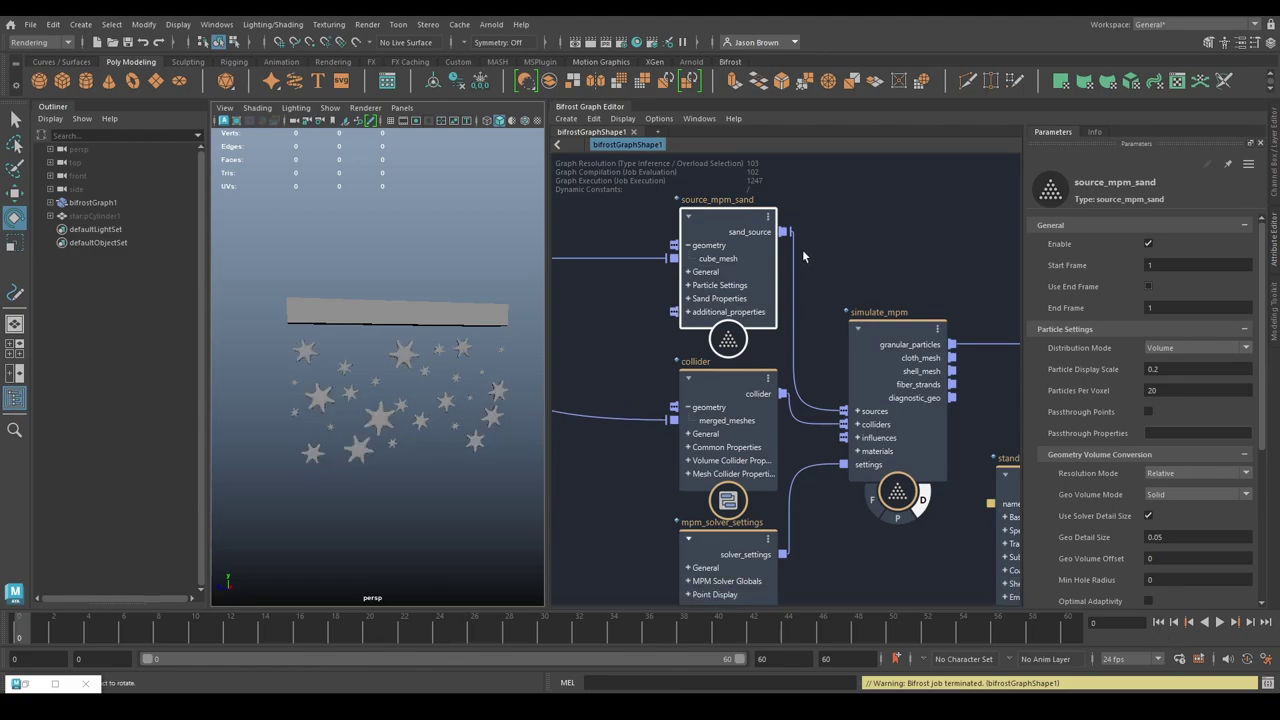
# Step: Set Particles Per Voxel on source_mpm_sand to 10 and play the simulation from an angled view
pyautogui.write('10')
pyautogui.press('Return')
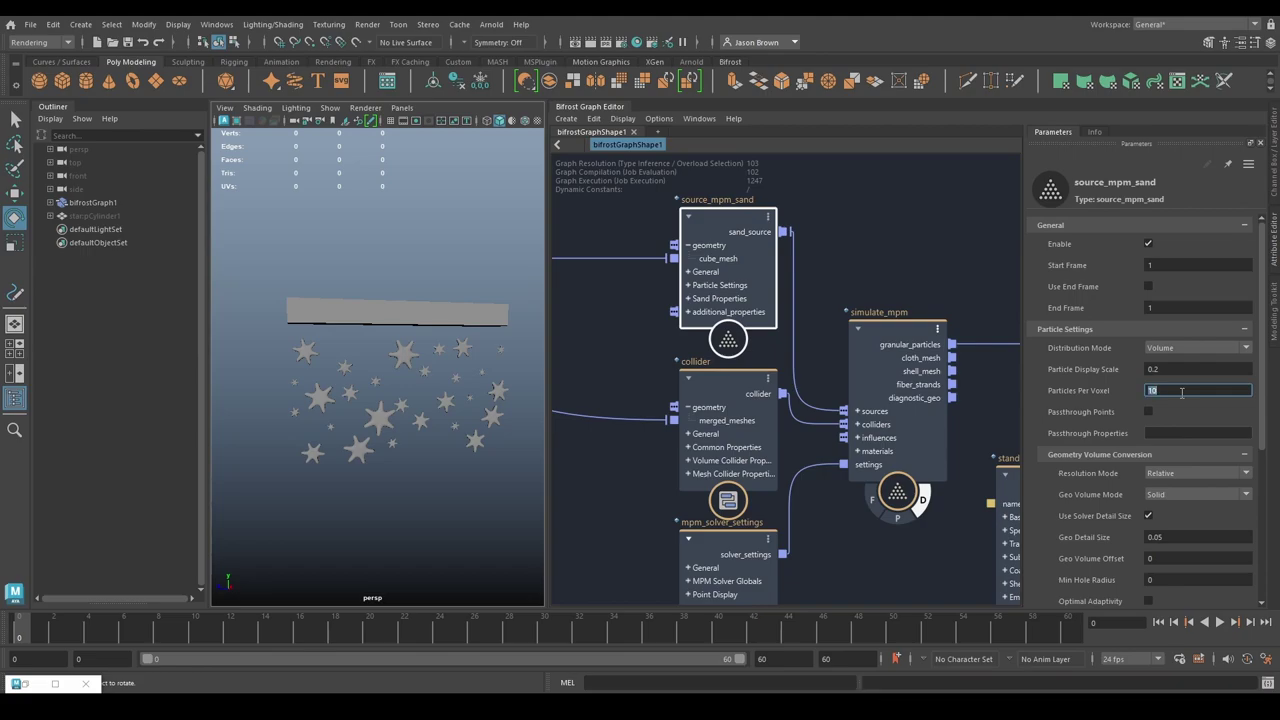
pyautogui.keyDown('alt'); pyautogui.moveTo(458, 470); pyautogui.dragTo(424, 447); pyautogui.keyUp('alt')
pyautogui.moveTo(424, 447)
pyautogui.keyDown('alt'); pyautogui.mouseDown(button='right')
pyautogui.moveTo(414, 454)
pyautogui.moveTo(440, 464)
pyautogui.mouseUp(button='right'); pyautogui.keyUp('alt')
pyautogui.click(1220, 622)
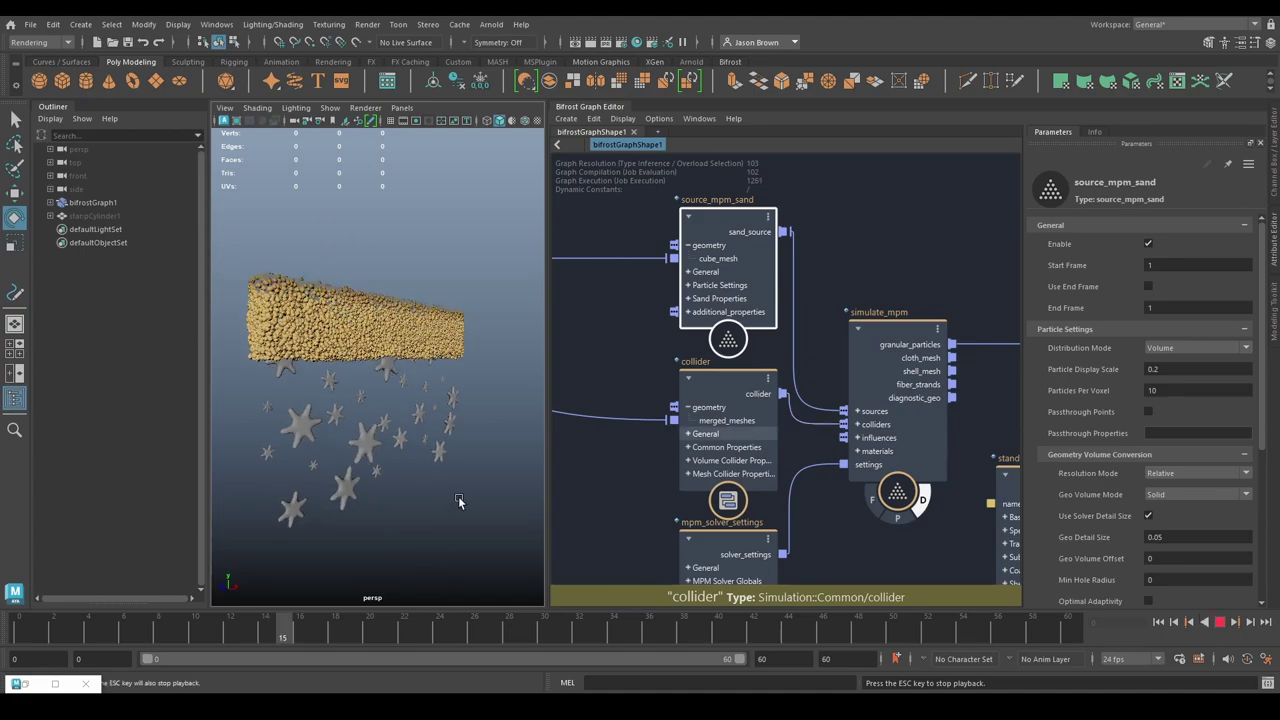
pyautogui.press('Escape')
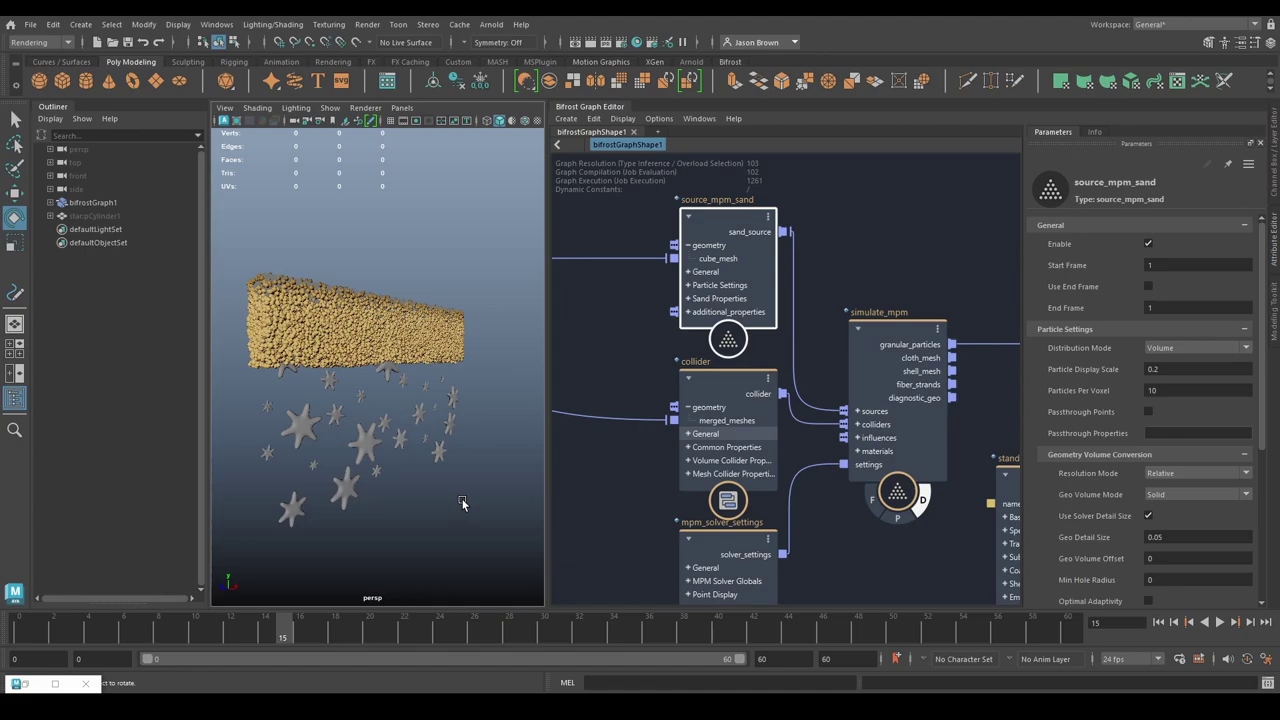
# Step: Set the width of create_mesh_cube to 0.25 and rewind the timeline to the start
pyautogui.keyDown('alt'); pyautogui.moveTo(325, 388); pyautogui.dragTo(395, 391); pyautogui.keyUp('alt')
pyautogui.moveTo(662, 346)
pyautogui.mouseDown(button='middle')
pyautogui.moveTo(722, 384)
pyautogui.moveTo(983, 426)
pyautogui.mouseUp(button='middle')
pyautogui.moveTo(580, 408); pyautogui.dragTo(791, 451, button='middle')
pyautogui.moveTo(660, 478); pyautogui.dragTo(1155, 473, button='middle')
pyautogui.moveTo(623, 446); pyautogui.dragTo(860, 472, button='middle')
pyautogui.click(846, 468)
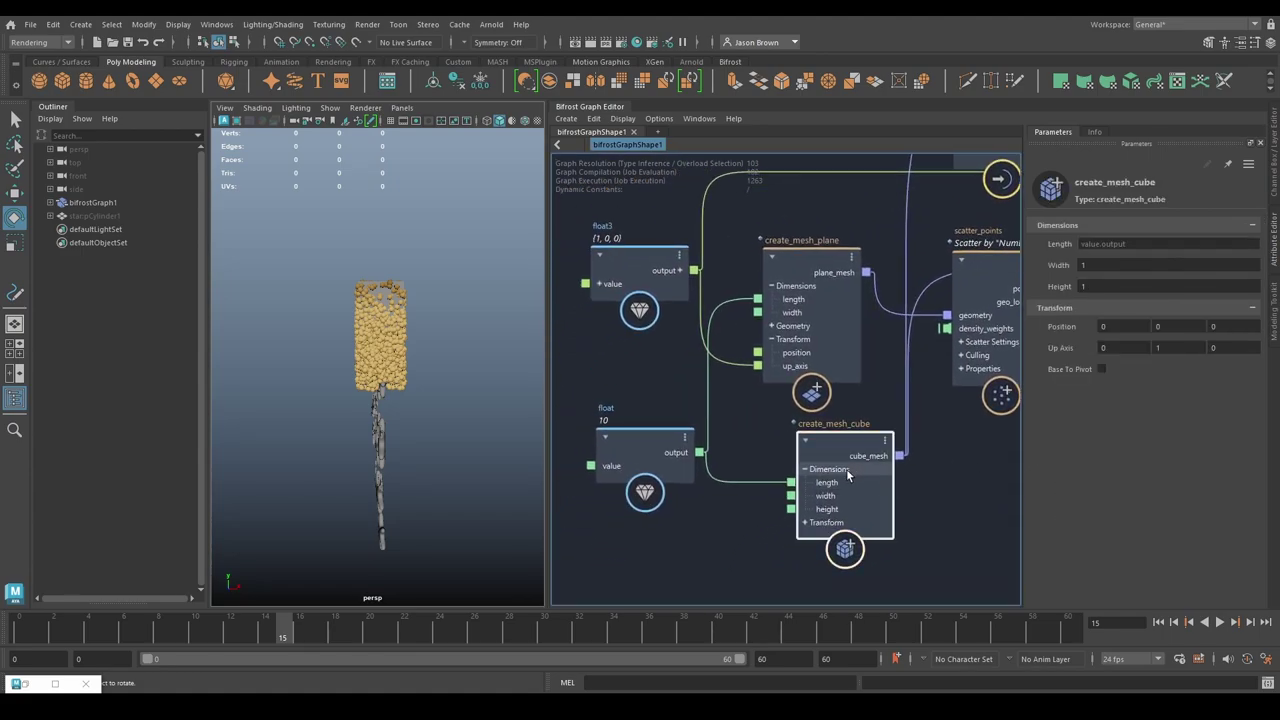
pyautogui.click(1105, 265)
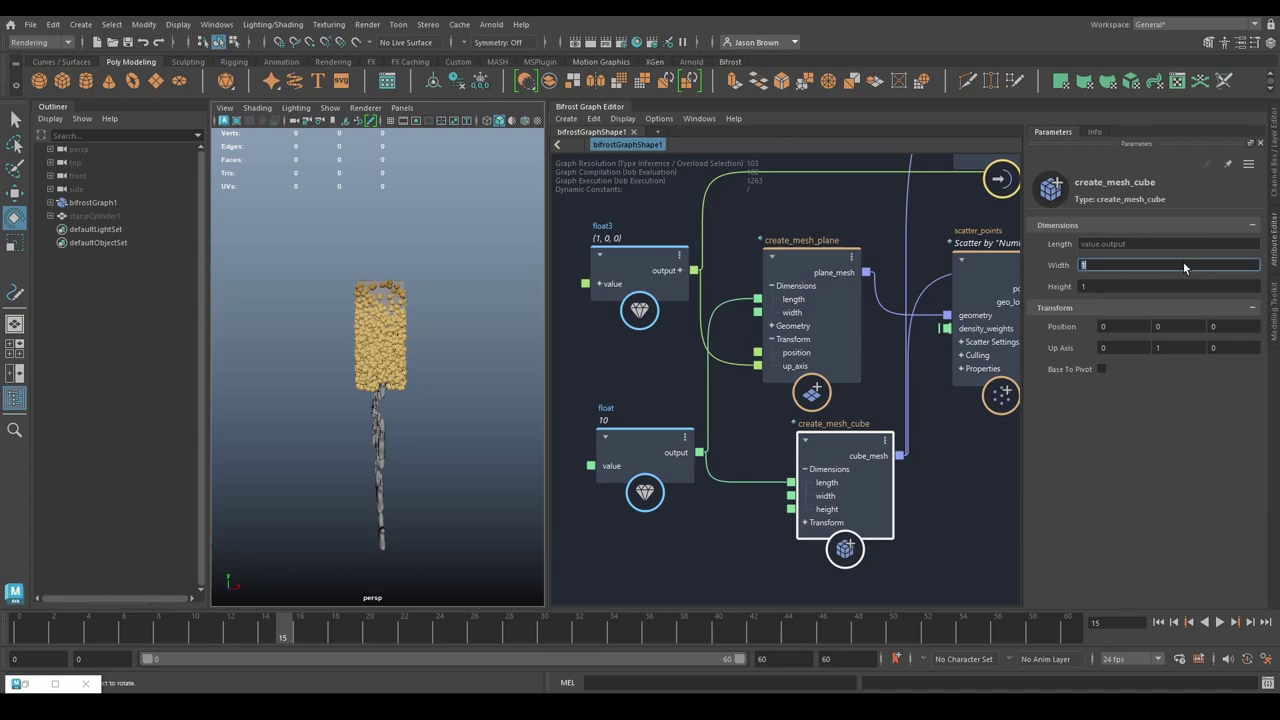
pyautogui.write('0.25')
pyautogui.press('Return')
pyautogui.click(1158, 622)
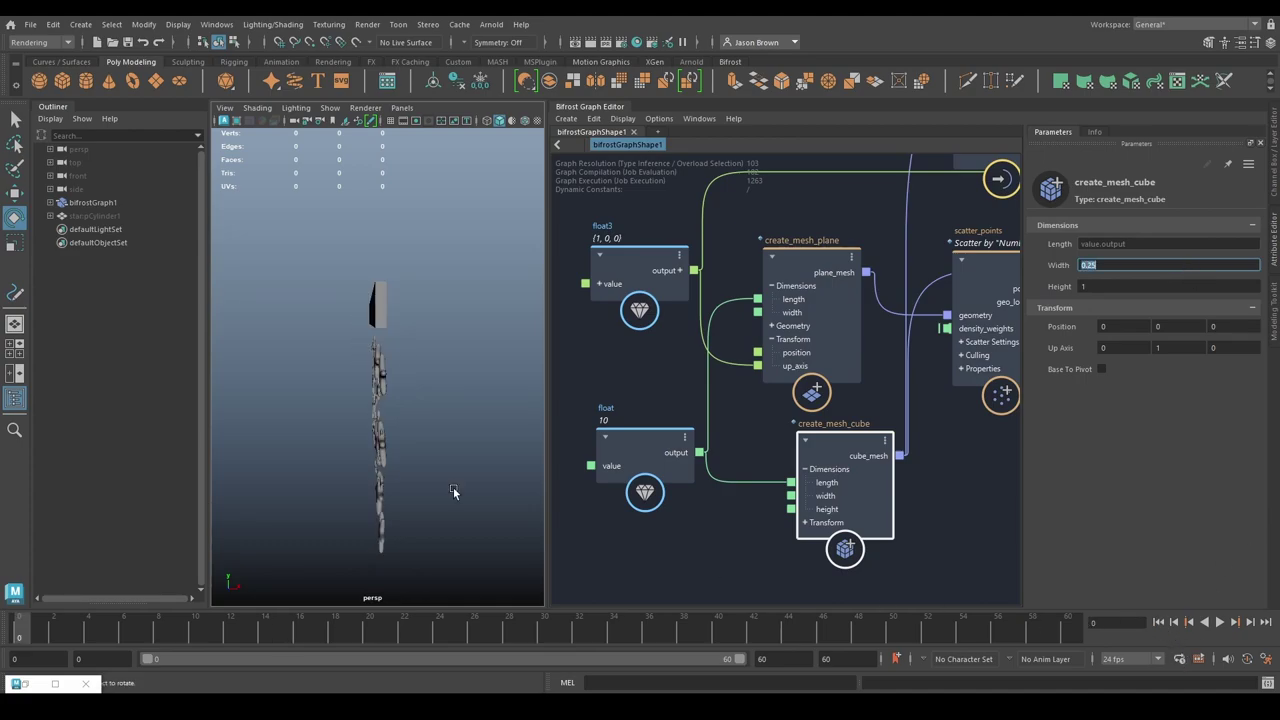
# Step: Review the source_mpm_sand and mpm_solver_settings parameters, play the simulation with the thinner source cube, and rewind to frame 0
pyautogui.click(387, 320)
pyautogui.click(450, 396)
pyautogui.keyDown('alt'); pyautogui.moveTo(451, 398); pyautogui.dragTo(420, 376); pyautogui.keyUp('alt')
pyautogui.moveTo(894, 429)
pyautogui.keyDown('alt'); pyautogui.mouseDown(button='middle')
pyautogui.moveTo(545, 222)
pyautogui.moveTo(520, 388)
pyautogui.mouseUp(button='middle'); pyautogui.keyUp('alt')
pyautogui.keyDown('alt'); pyautogui.moveTo(917, 448); pyautogui.dragTo(531, 473, button='middle'); pyautogui.keyUp('alt')
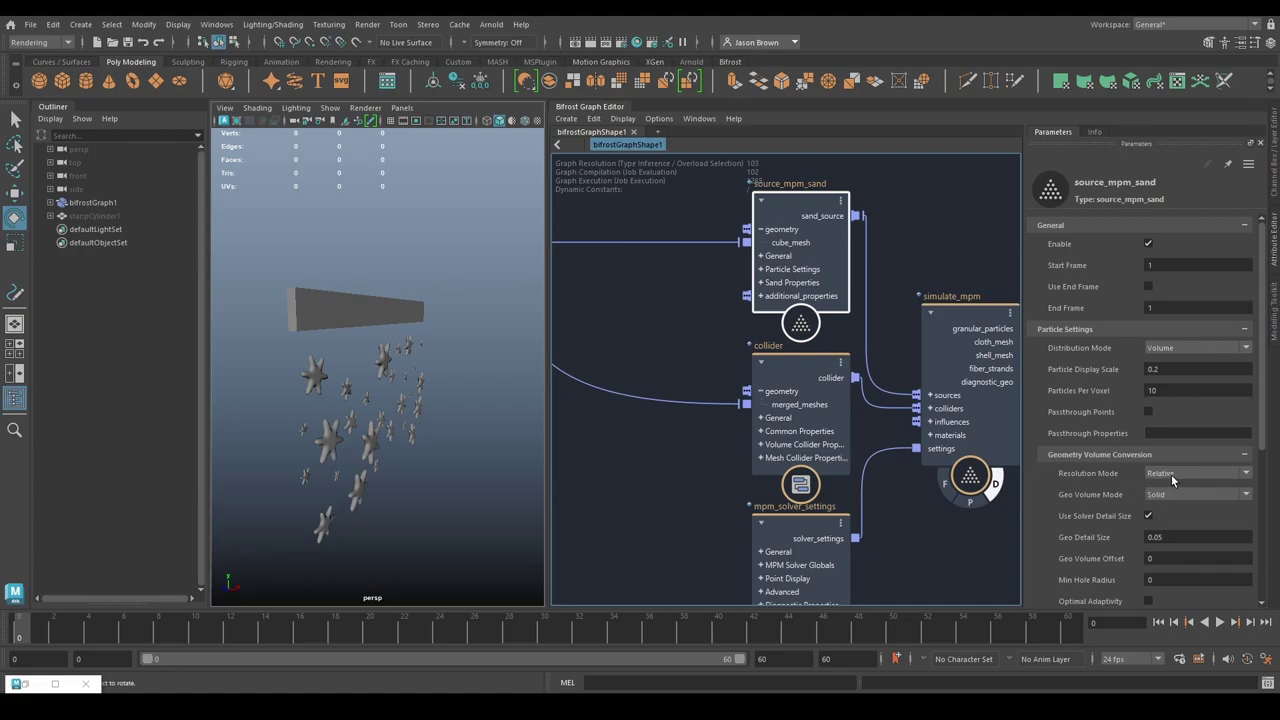
pyautogui.keyDown('alt'); pyautogui.moveTo(929, 577); pyautogui.dragTo(912, 515, button='middle'); pyautogui.keyUp('alt')
pyautogui.click(803, 488)
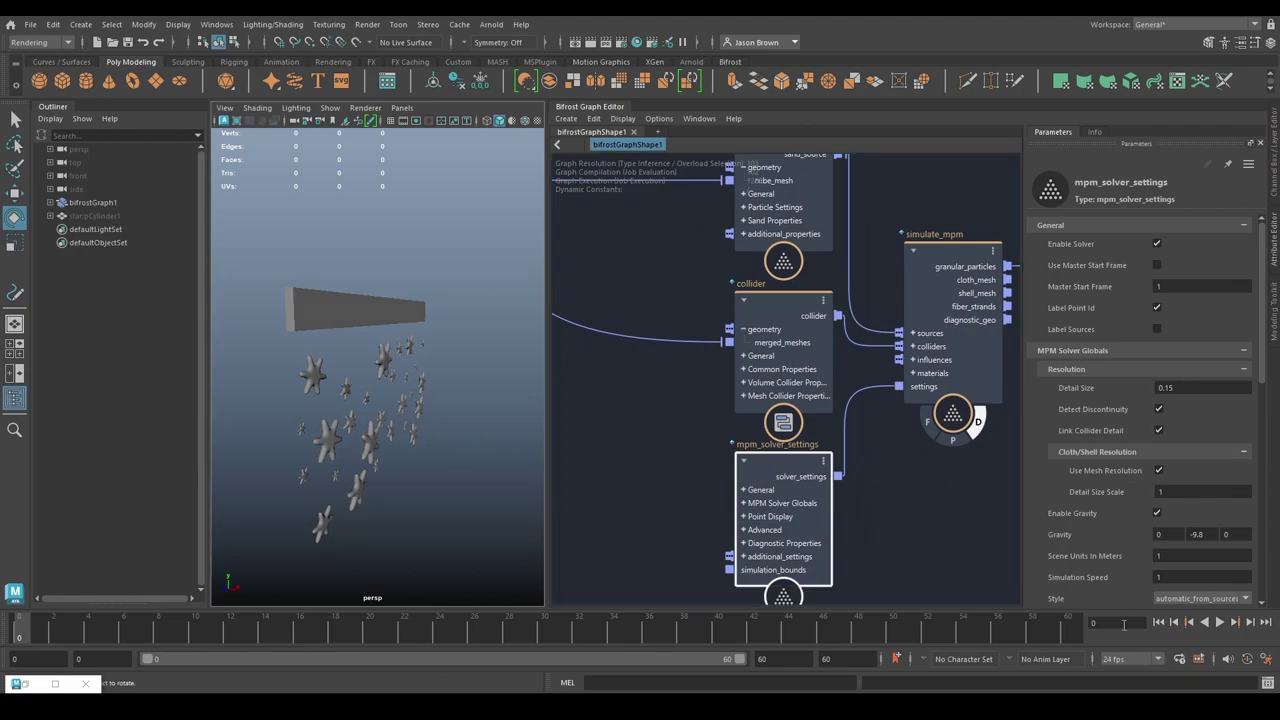
pyautogui.click(1220, 622)
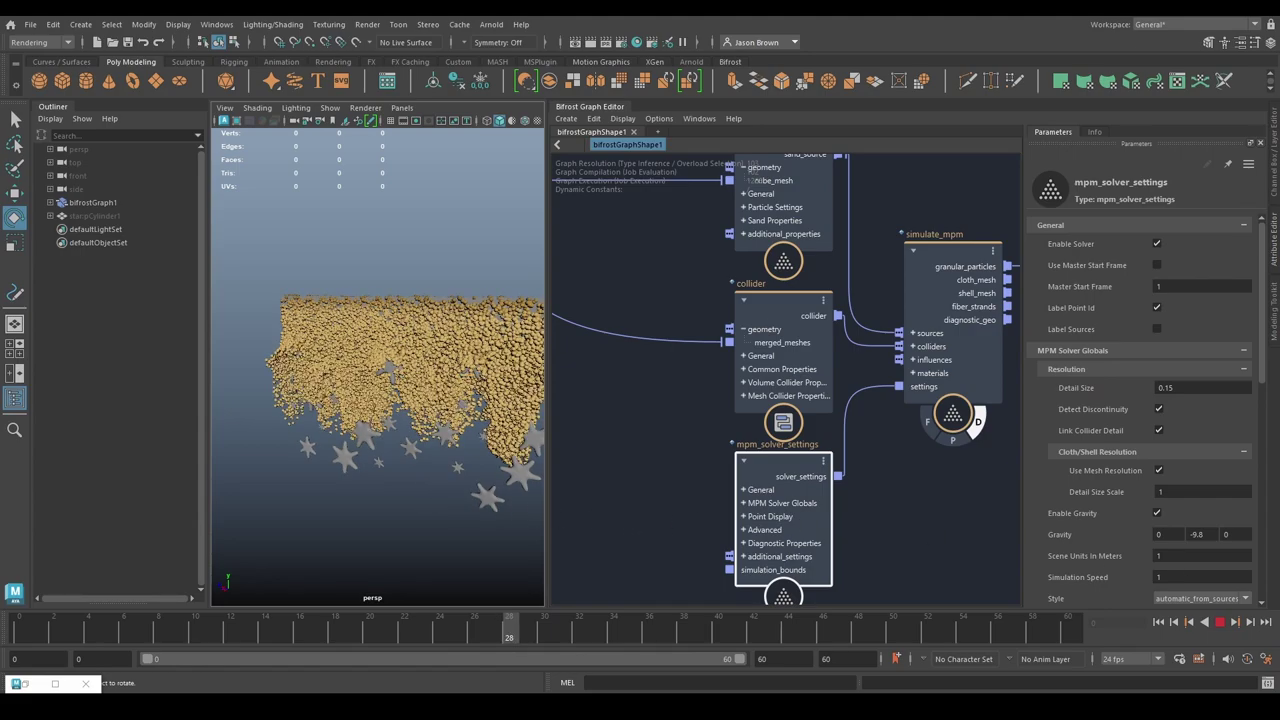
pyautogui.press('Escape')
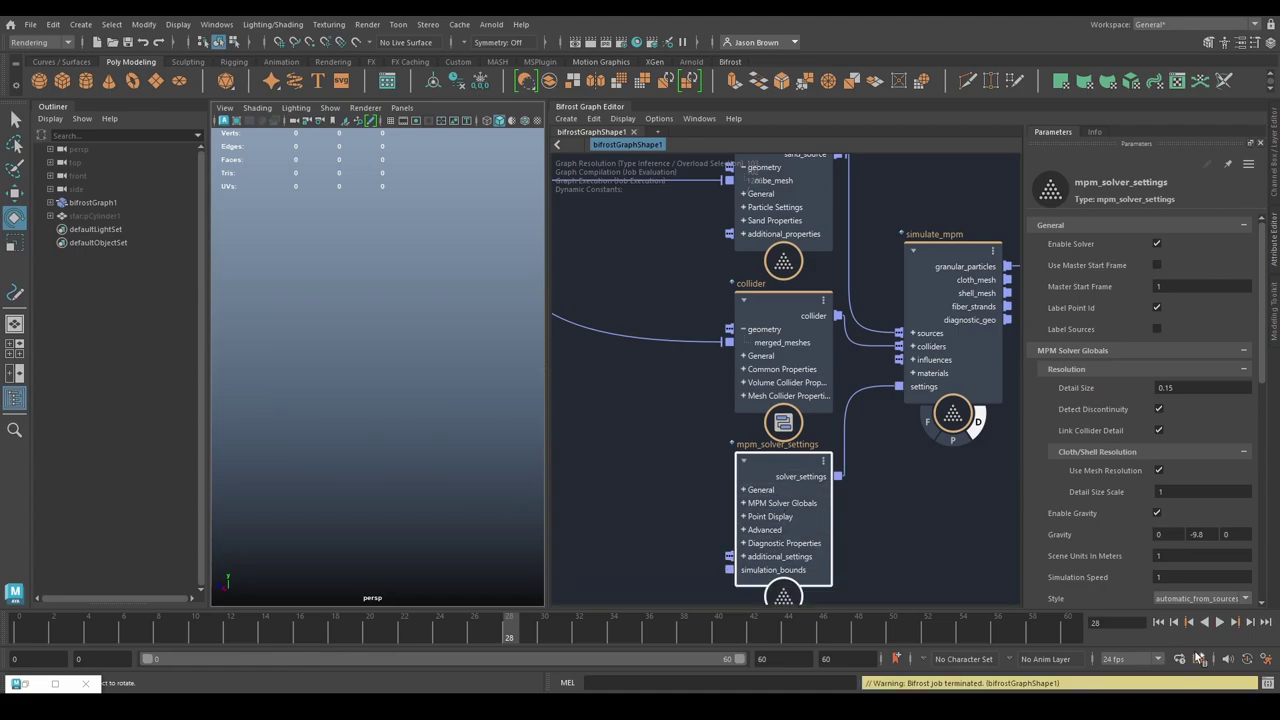
pyautogui.hotkey('alt', 'shift', 'v')
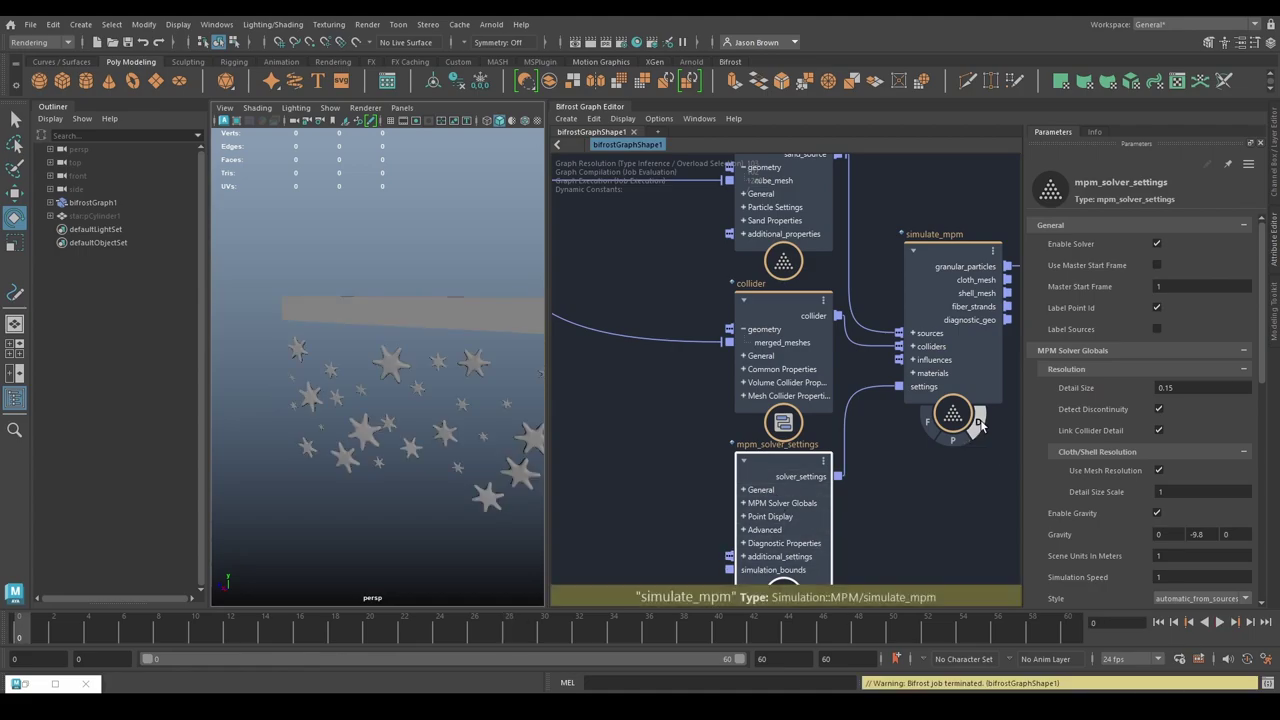
# Step: Add an output node beside assign_material and connect assign_material's out_geometry to it
pyautogui.click(965, 480)
pyautogui.keyDown('alt'); pyautogui.moveTo(965, 480); pyautogui.dragTo(498, 507, button='middle'); pyautogui.keyUp('alt')
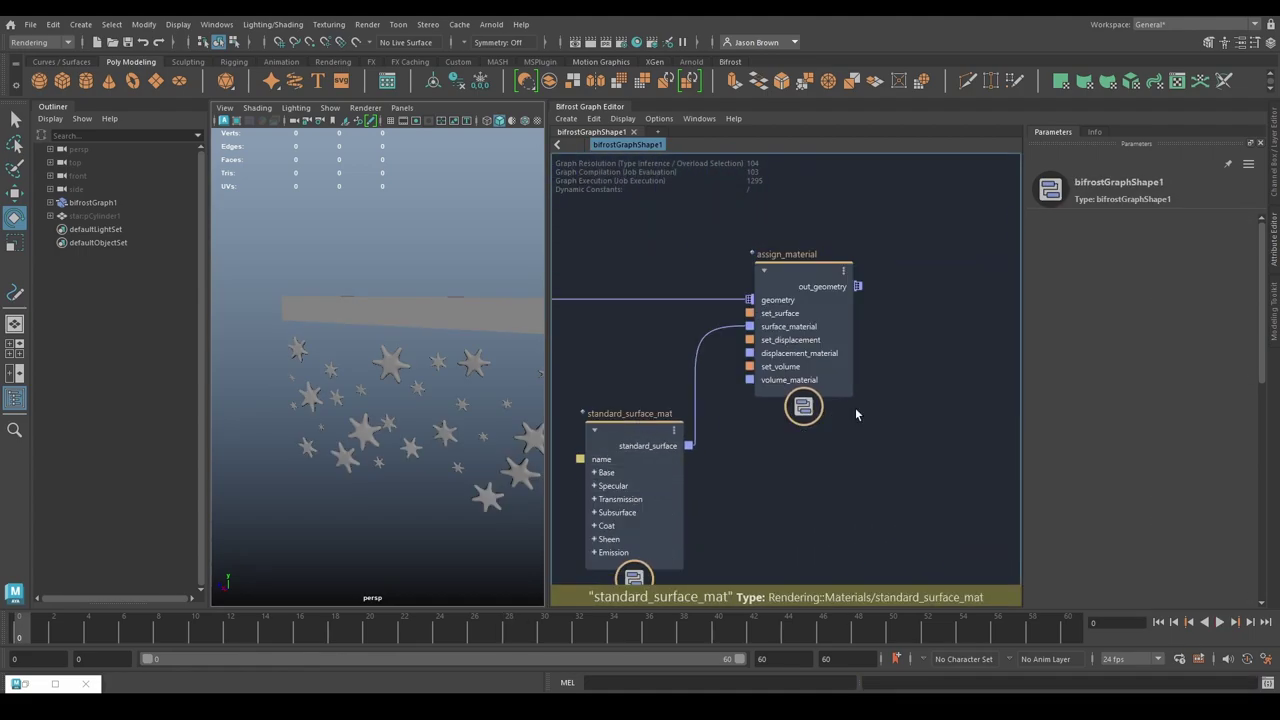
pyautogui.moveTo(888, 449); pyautogui.dragTo(739, 464, button='middle')
pyautogui.press('Tab')
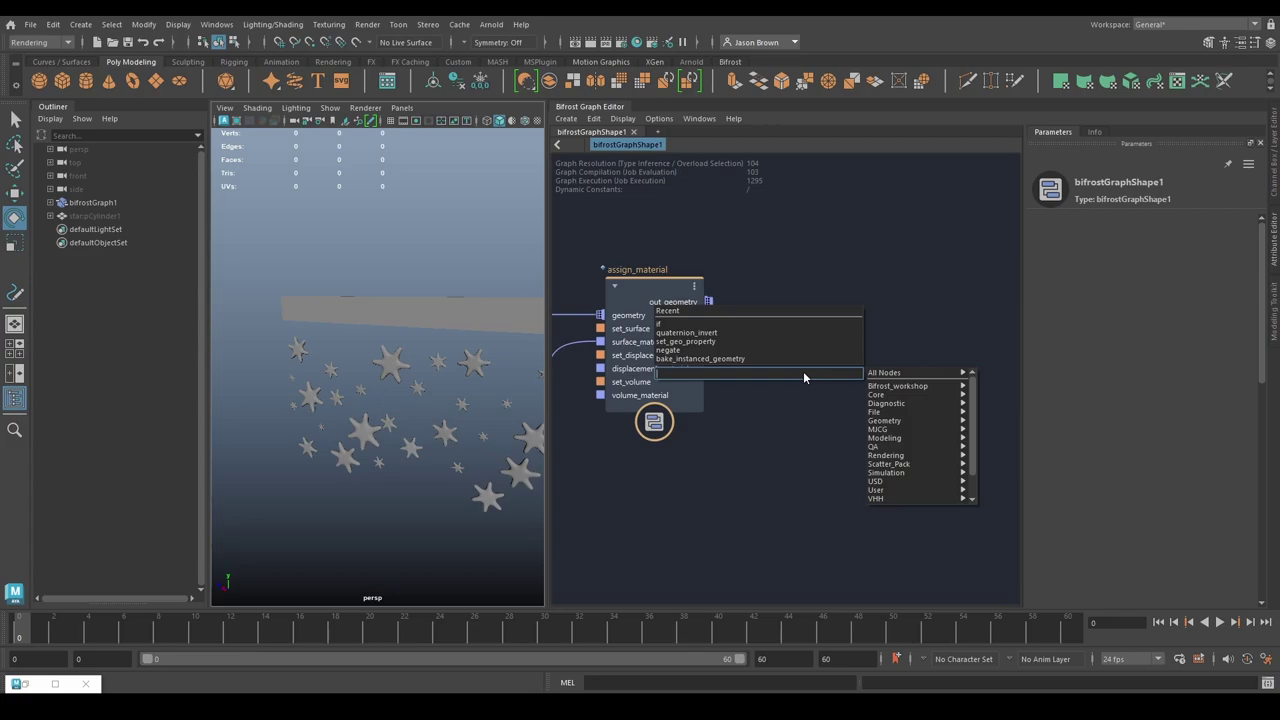
pyautogui.write('output')
pyautogui.press('Return')
pyautogui.moveTo(809, 420); pyautogui.dragTo(811, 305)
pyautogui.moveTo(708, 301); pyautogui.dragTo(763, 299)
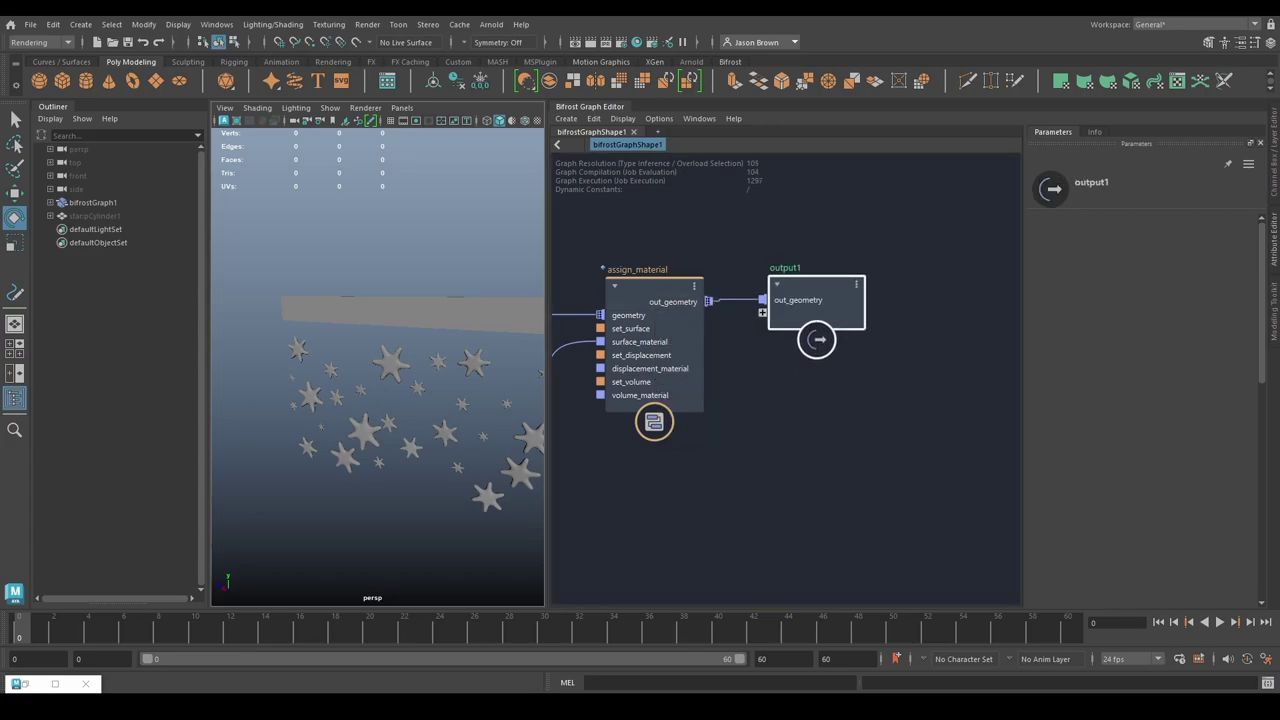
# Step: Switch the viewport background to black and review the playblast of the sand falling over the stars, closing it when done
pyautogui.scroll(-2, 693, 455)
pyautogui.keyDown('alt'); pyautogui.moveTo(432, 361); pyautogui.dragTo(494, 401); pyautogui.keyUp('alt')
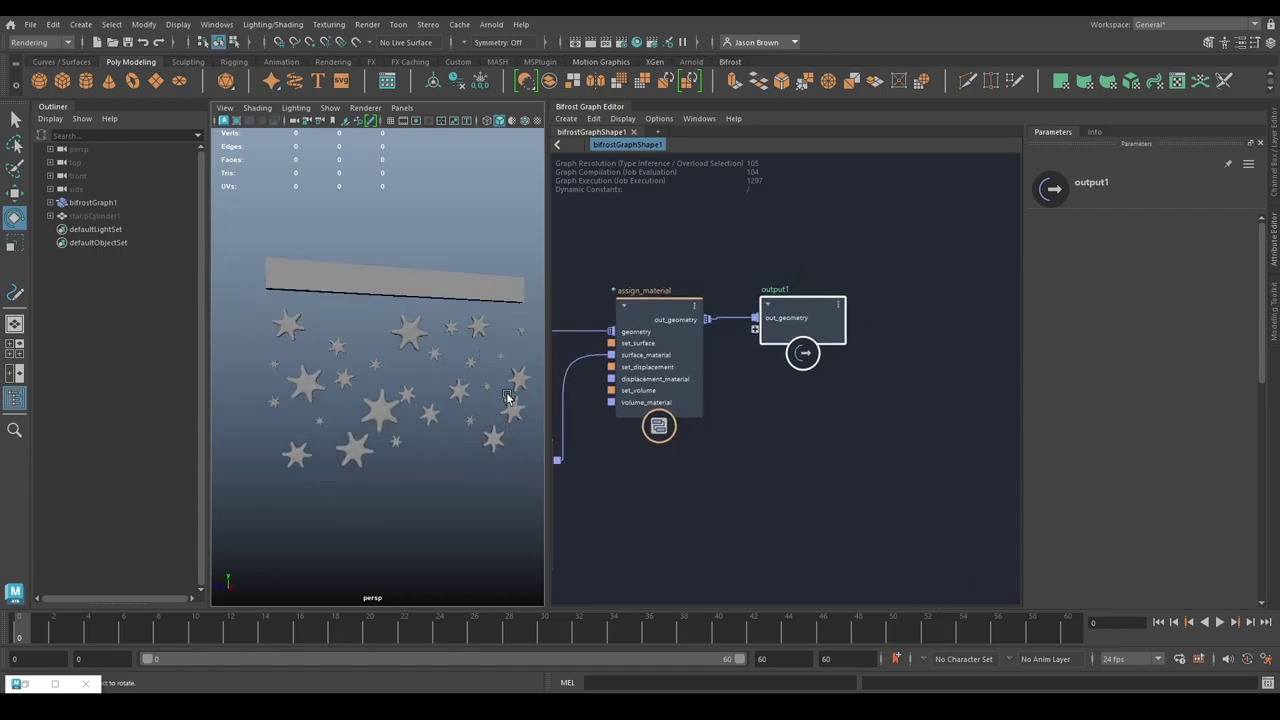
pyautogui.hotkey('alt', 'b')
pyautogui.keyDown('alt'); pyautogui.moveTo(412, 405); pyautogui.dragTo(384, 434); pyautogui.keyUp('alt')
pyautogui.moveTo(403, 488)
pyautogui.keyDown('alt'); pyautogui.mouseDown()
pyautogui.moveTo(420, 470)
pyautogui.moveTo(405, 482)
pyautogui.mouseUp(); pyautogui.keyUp('alt')
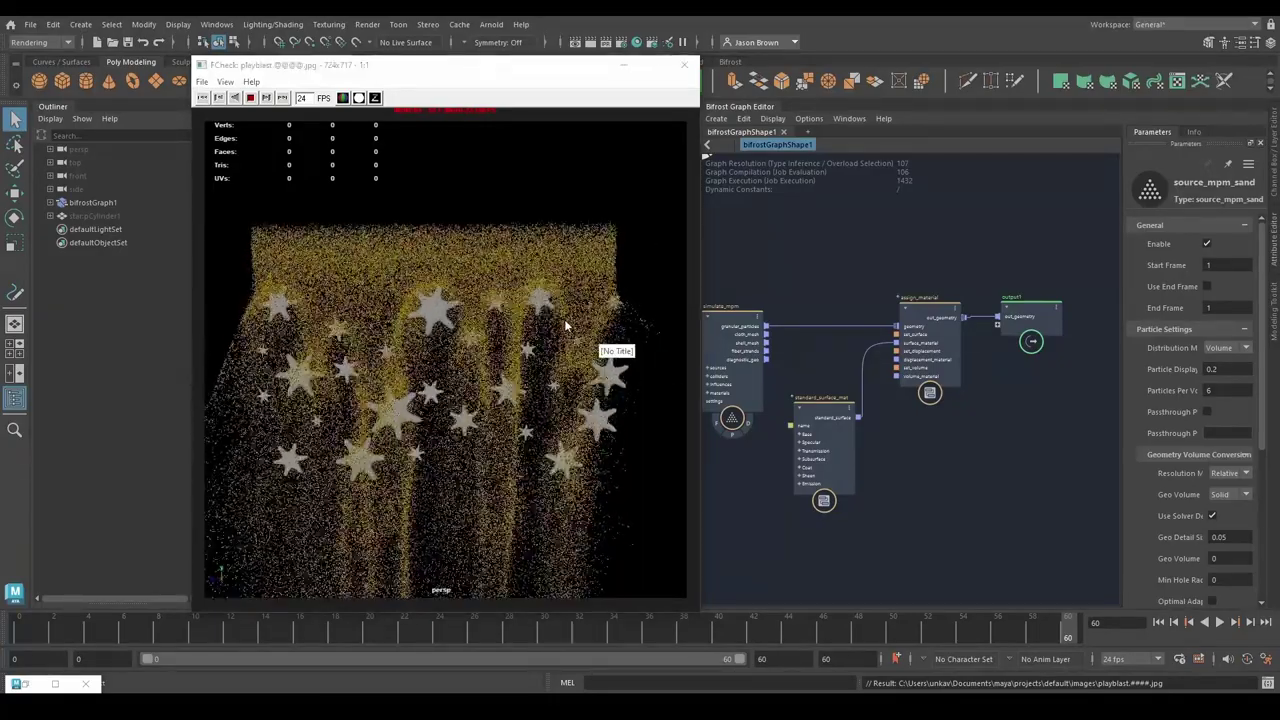
pyautogui.moveTo(543, 65)
pyautogui.mouseDown()
pyautogui.moveTo(568, 68)
pyautogui.moveTo(551, 70)
pyautogui.mouseUp()
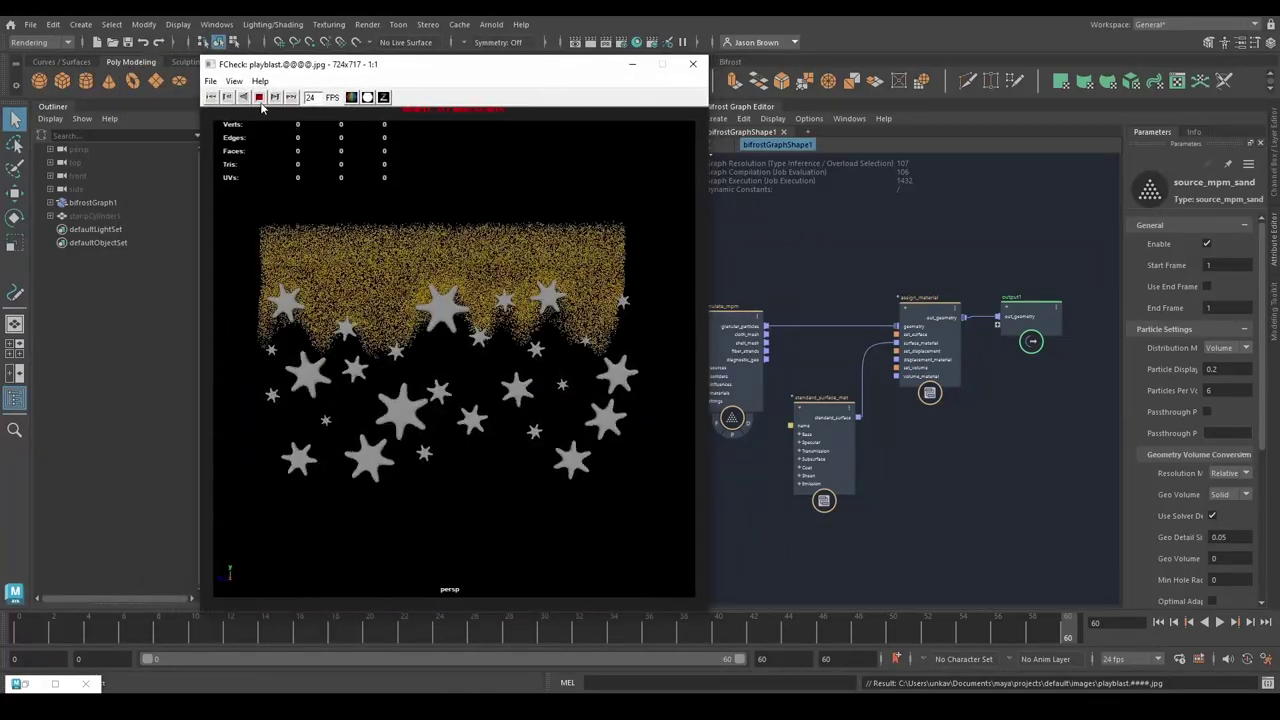
pyautogui.click(692, 64)
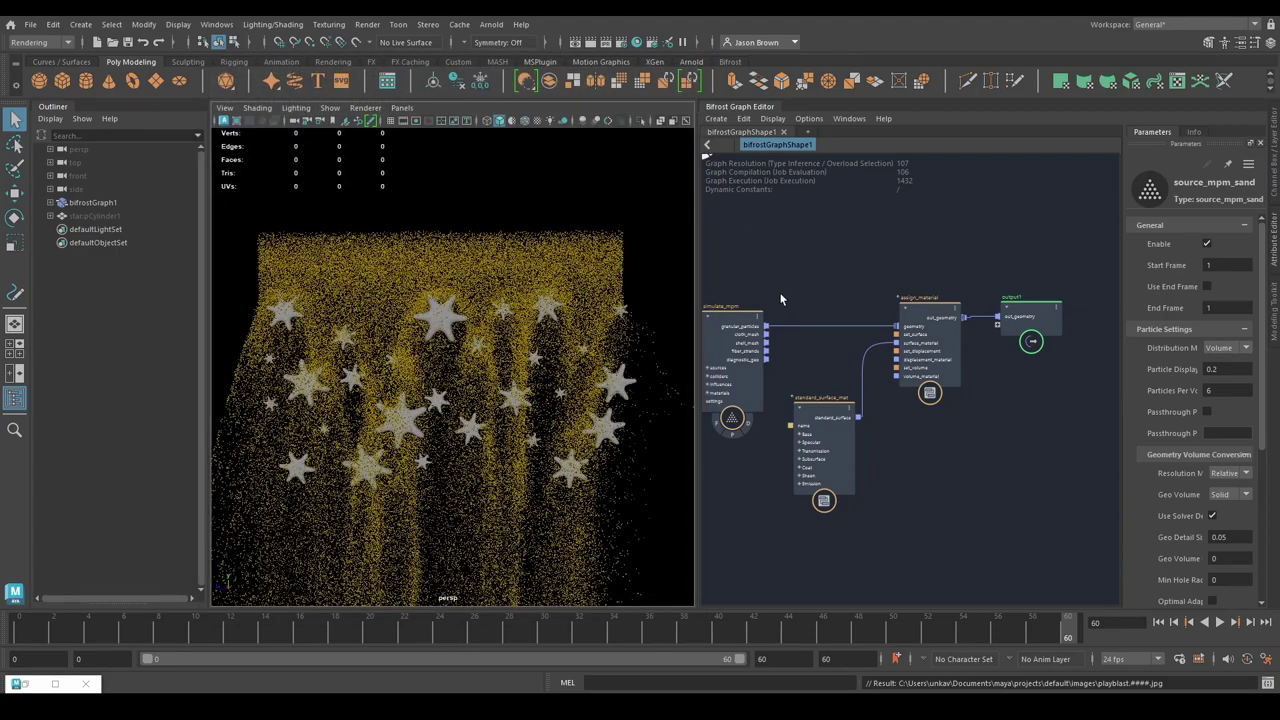
# Step: Rename bifrostGraph1 to sand_01, hide it, and rewind the timeline to frame 0
pyautogui.click(92, 204)
pyautogui.write('sa')
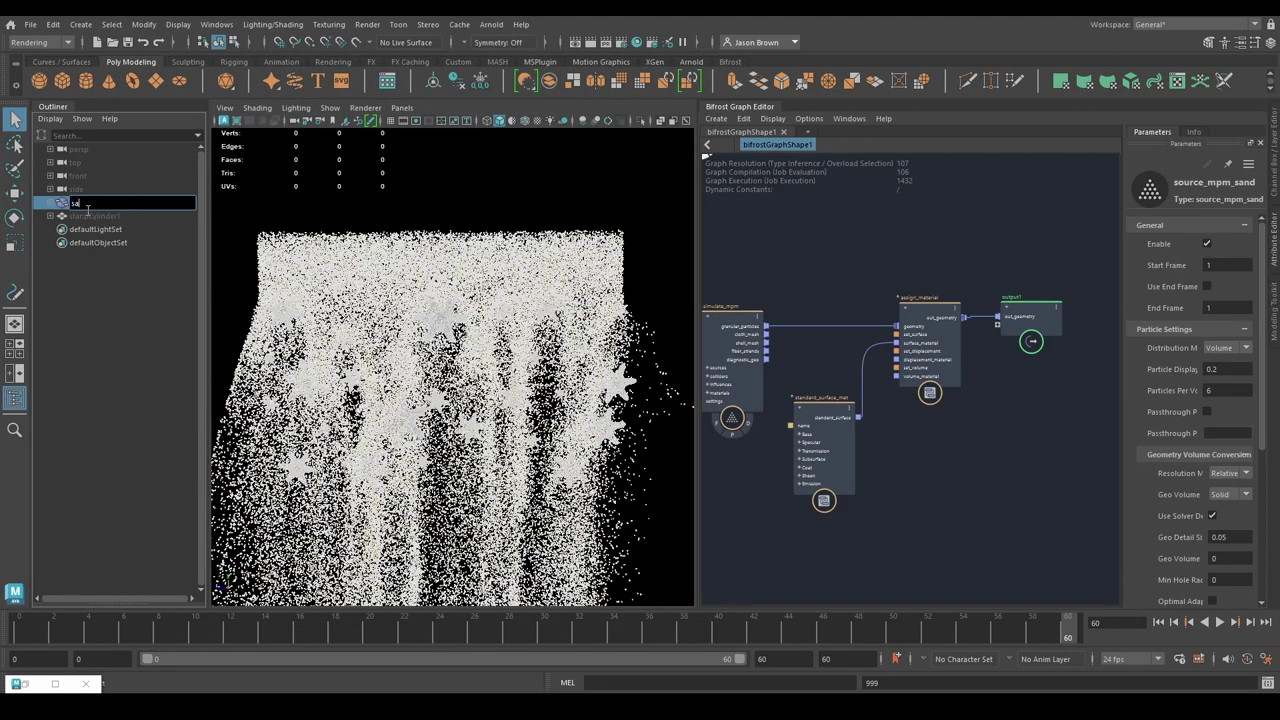
pyautogui.write('nd_01')
pyautogui.press('Return')
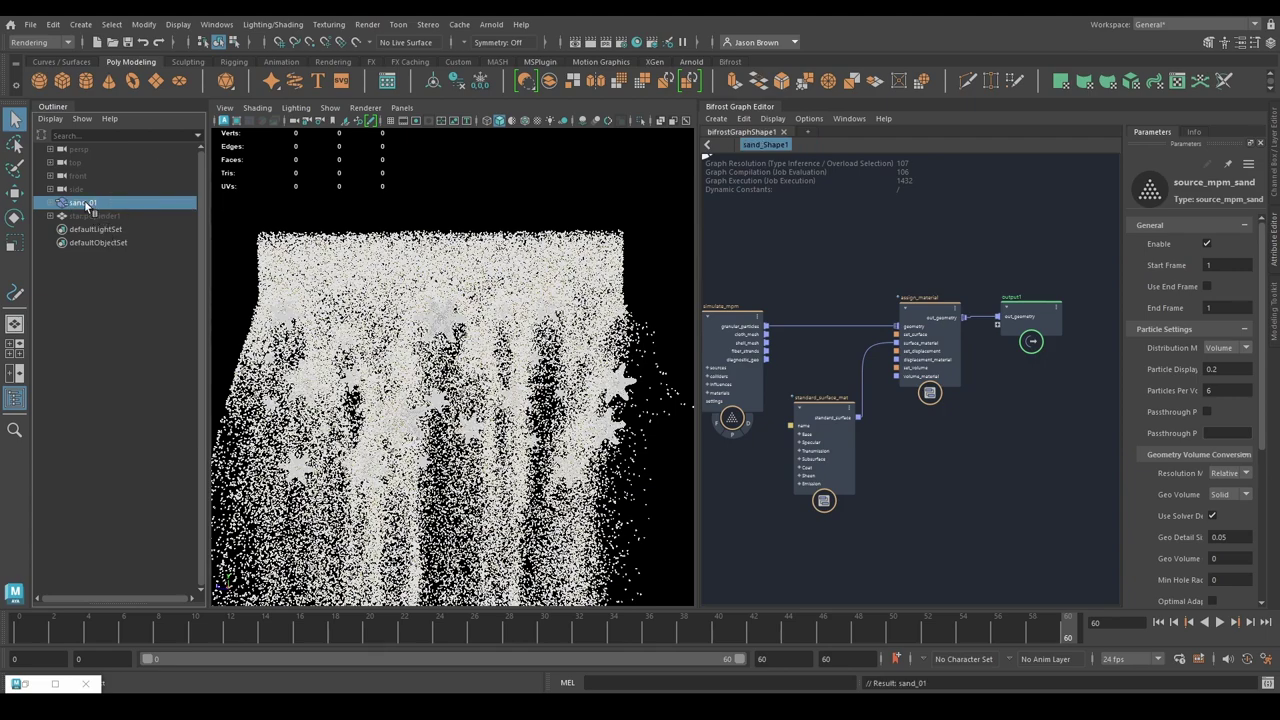
pyautogui.press('h')
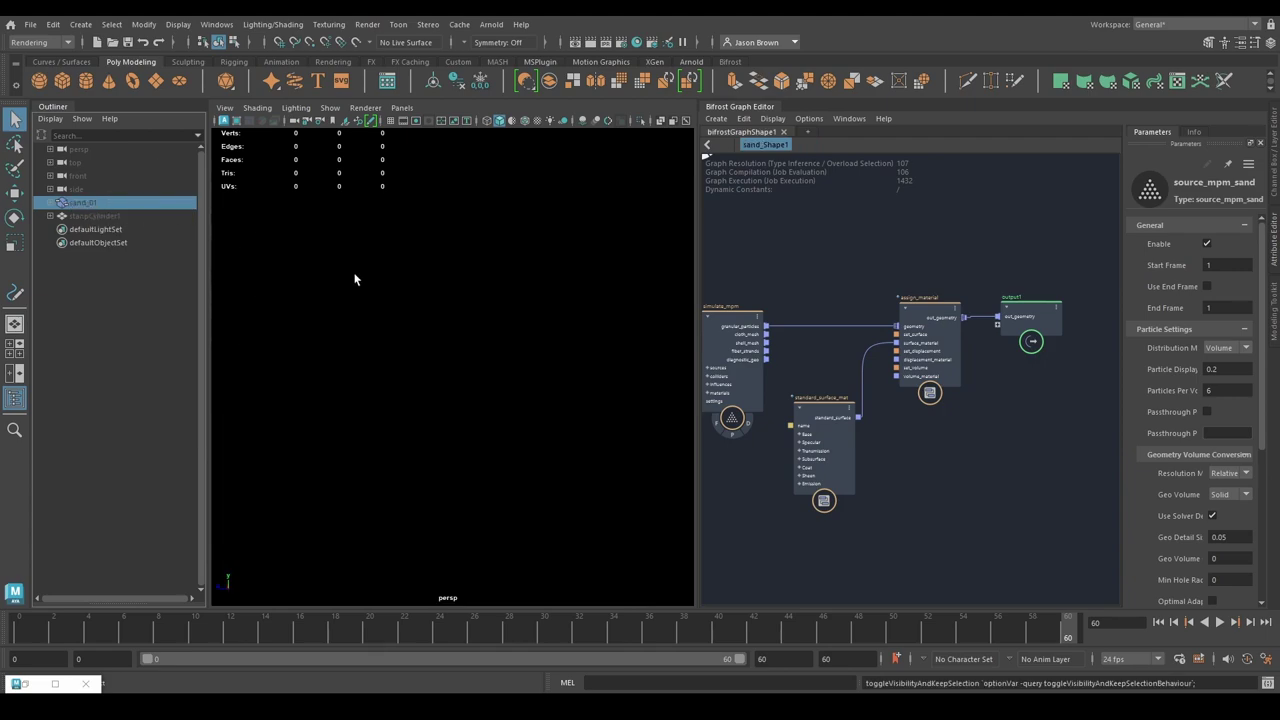
pyautogui.click(1158, 622)
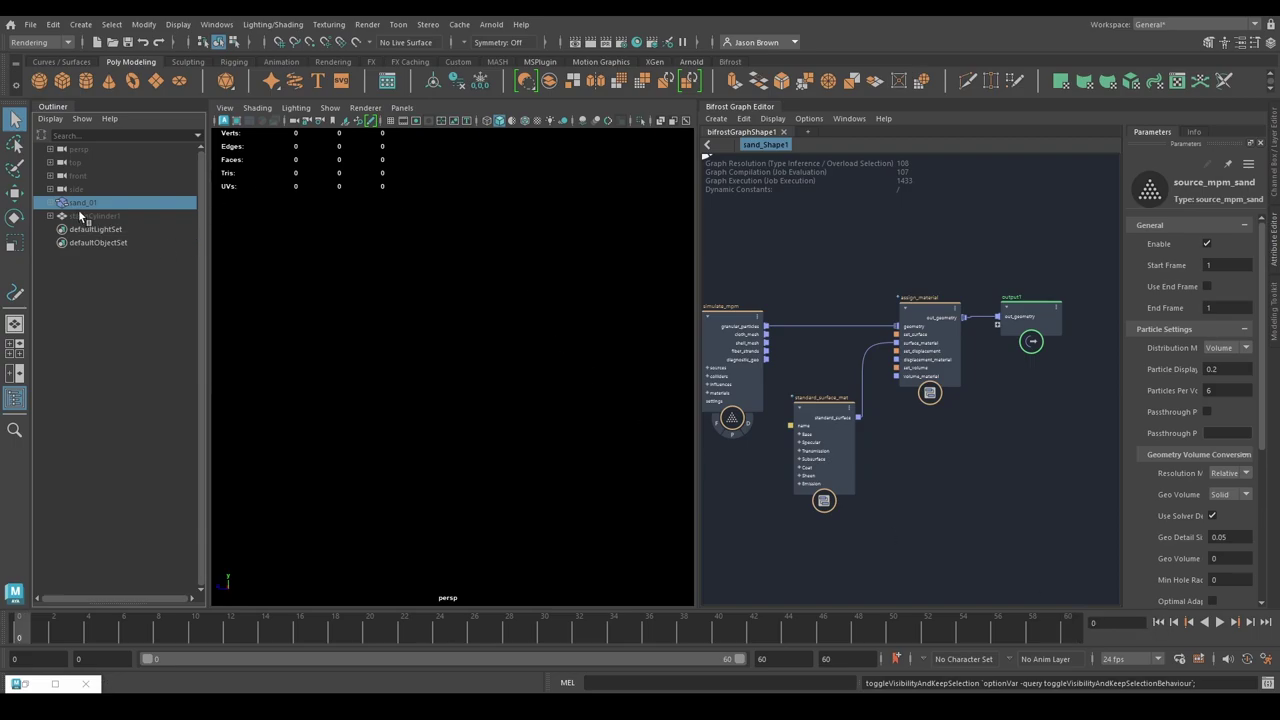
# Step: Create a new Bifrost graph, rename it sand_02, and widen the graph editor
pyautogui.click(716, 118)
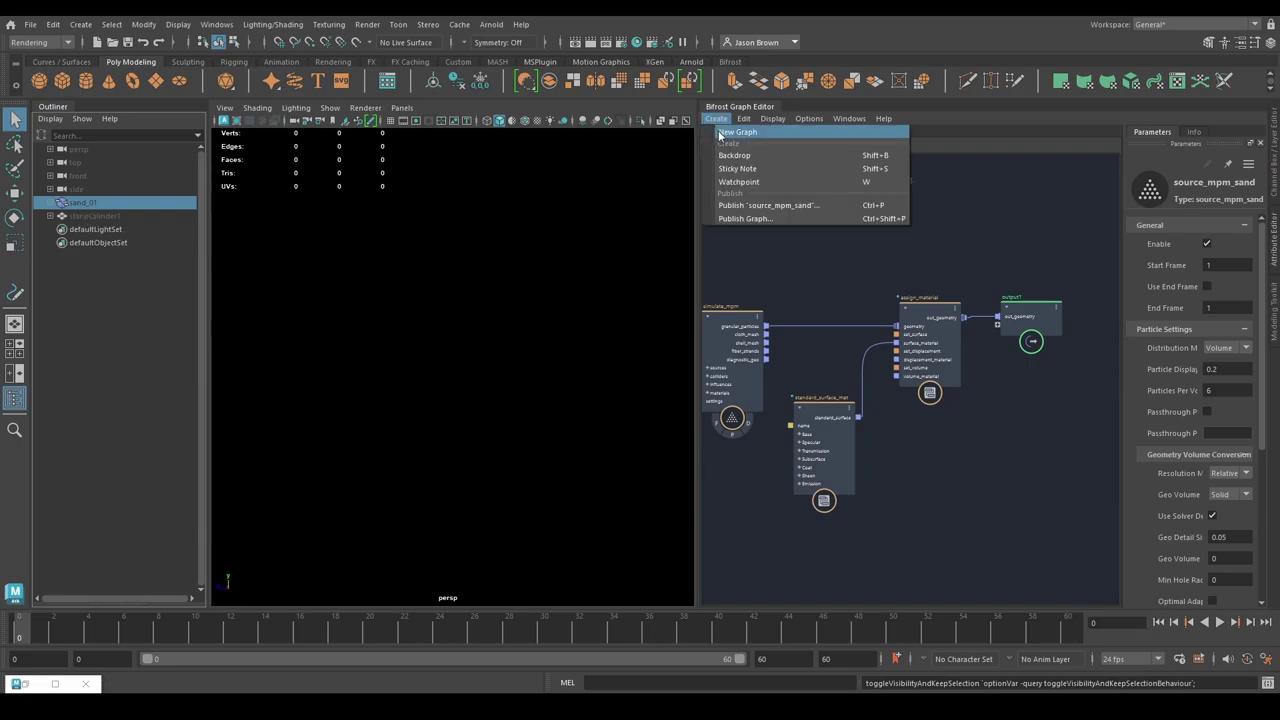
pyautogui.click(730, 129)
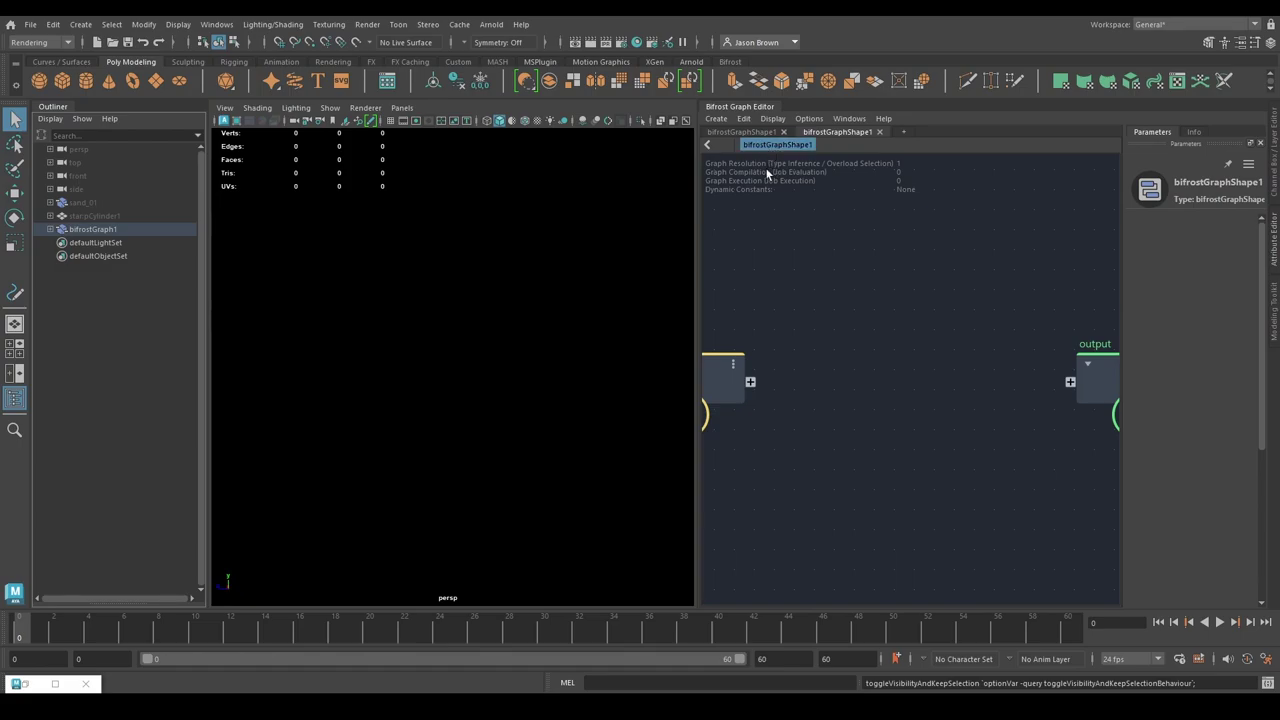
pyautogui.click(83, 232)
pyautogui.doubleClick(83, 230)
pyautogui.write('s')
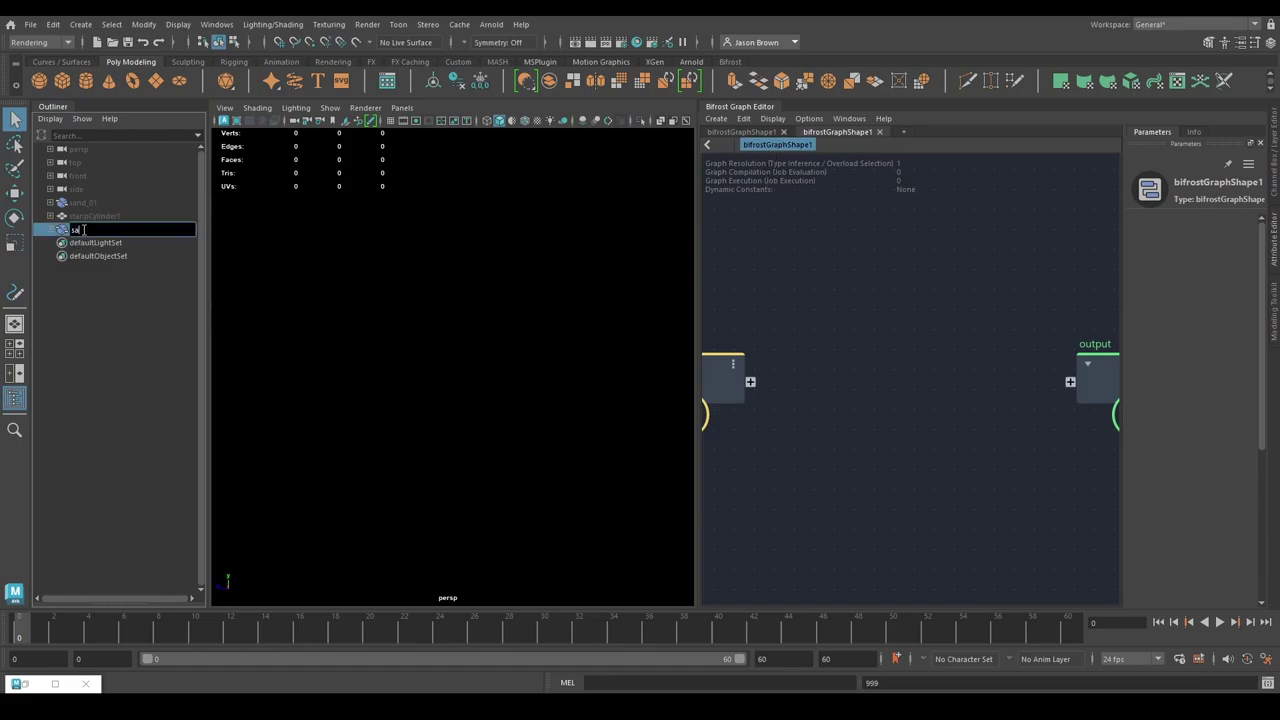
pyautogui.write('and_02')
pyautogui.press('Return')
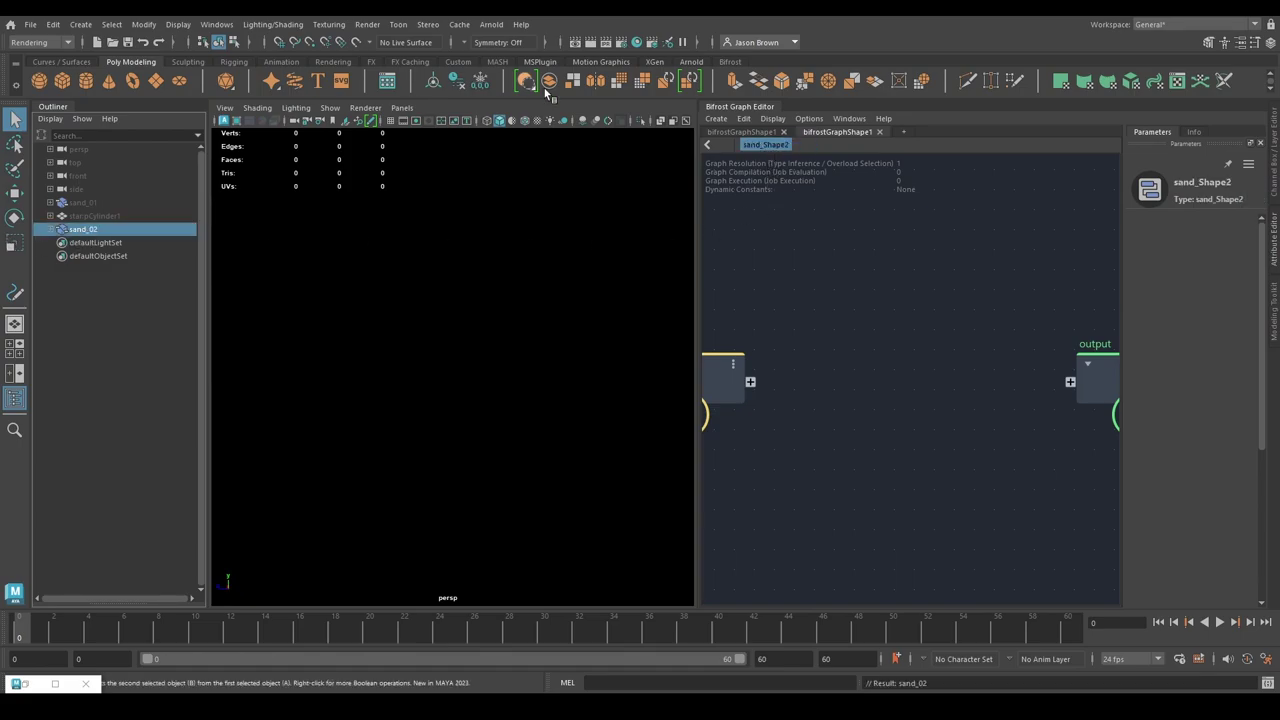
pyautogui.moveTo(698, 304); pyautogui.dragTo(610, 305)
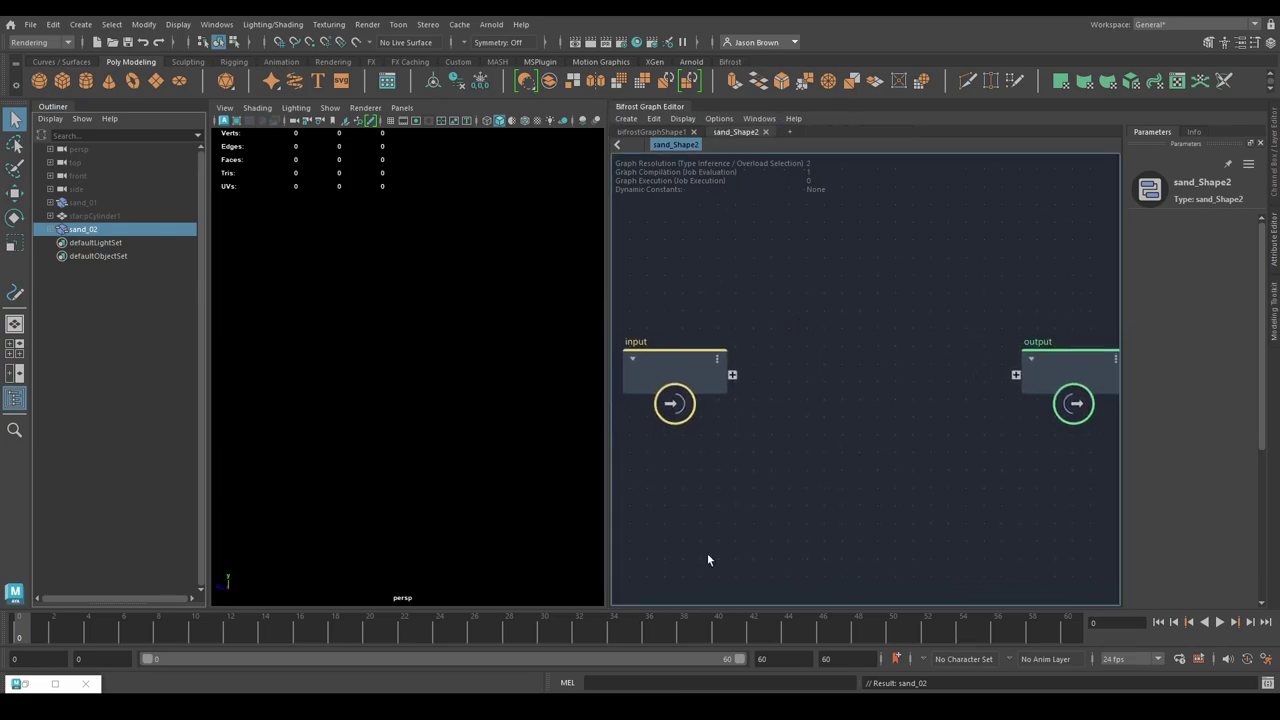
# Step: Import the rake model from the week 7 folder into the scene
pyautogui.click(30, 24)
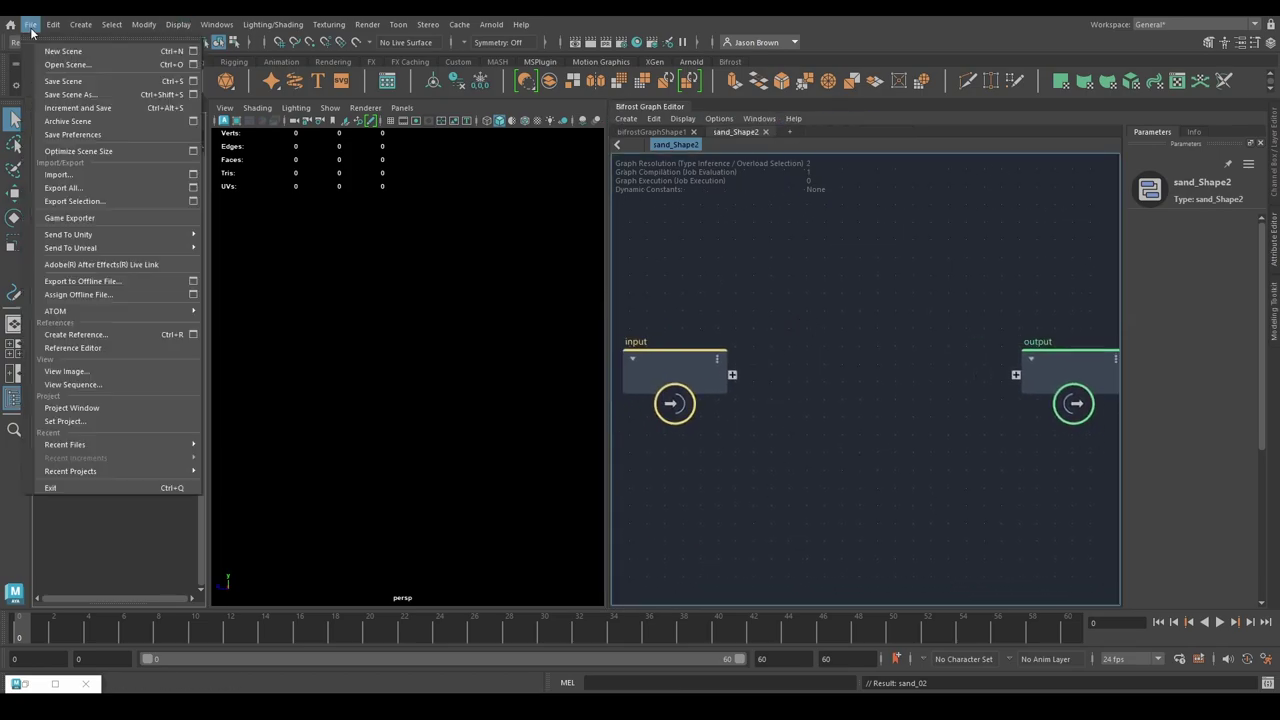
pyautogui.click(62, 185)
pyautogui.click(470, 208)
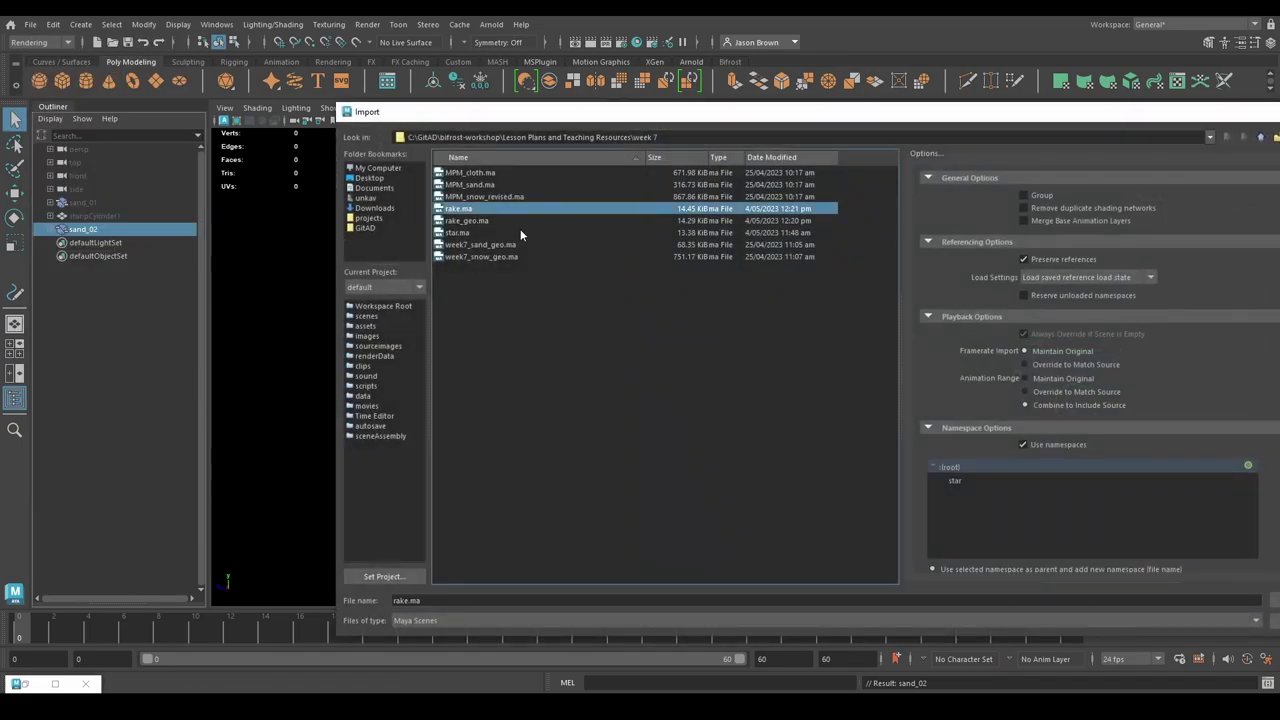
pyautogui.click(466, 220)
pyautogui.doubleClick(466, 220)
pyautogui.keyDown('alt'); pyautogui.moveTo(292, 265); pyautogui.dragTo(399, 270); pyautogui.keyUp('alt')
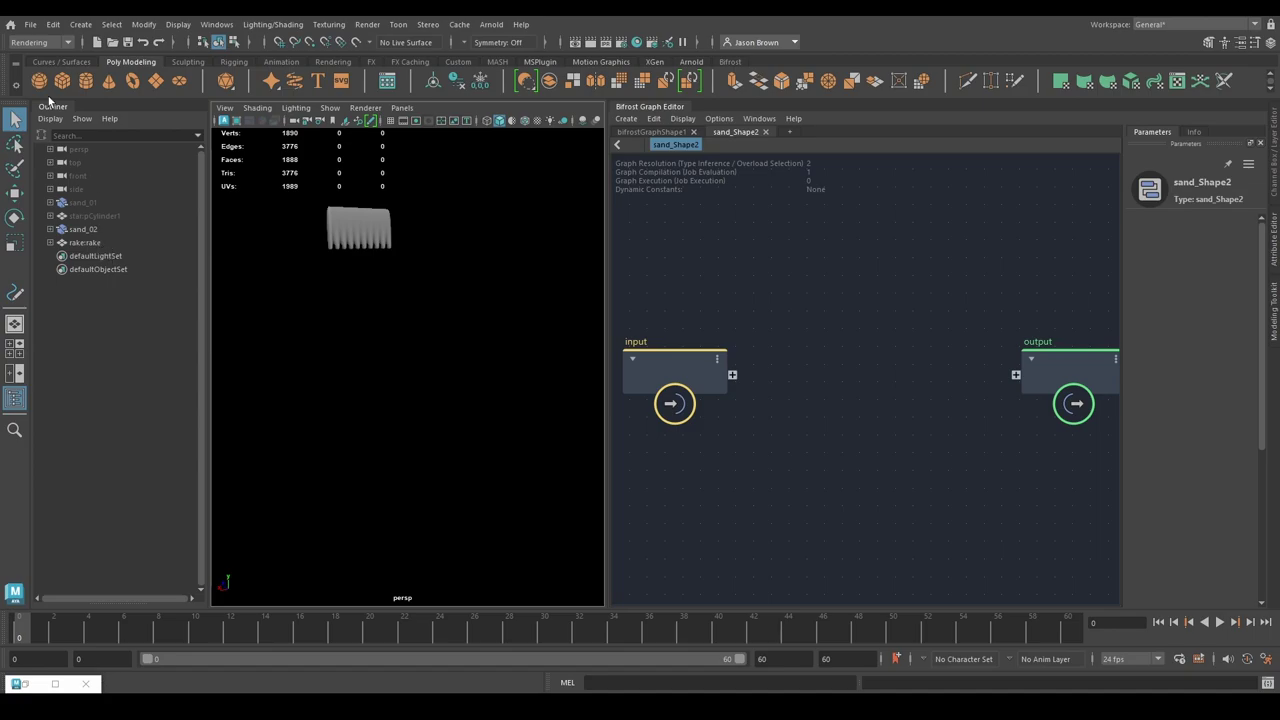
# Step: Import rake_geo.ma from the week 7 folder and inspect the sandGeo mesh
pyautogui.click(30, 24)
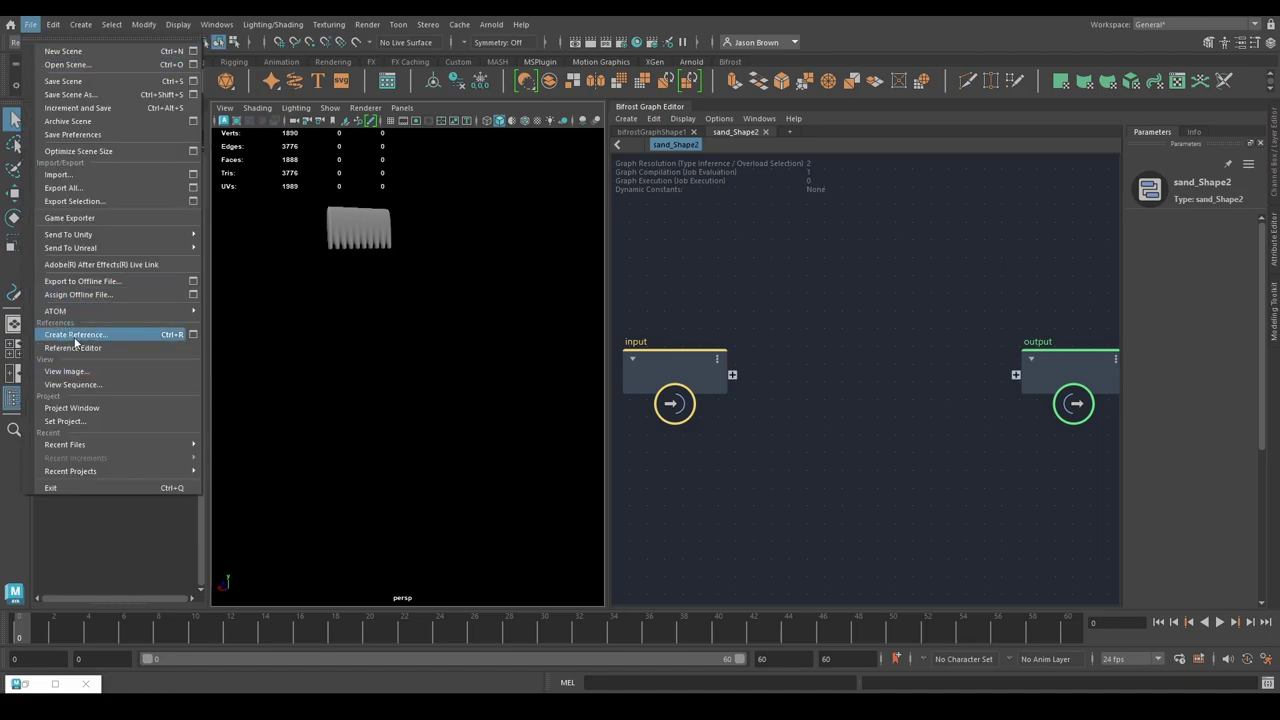
pyautogui.click(62, 175)
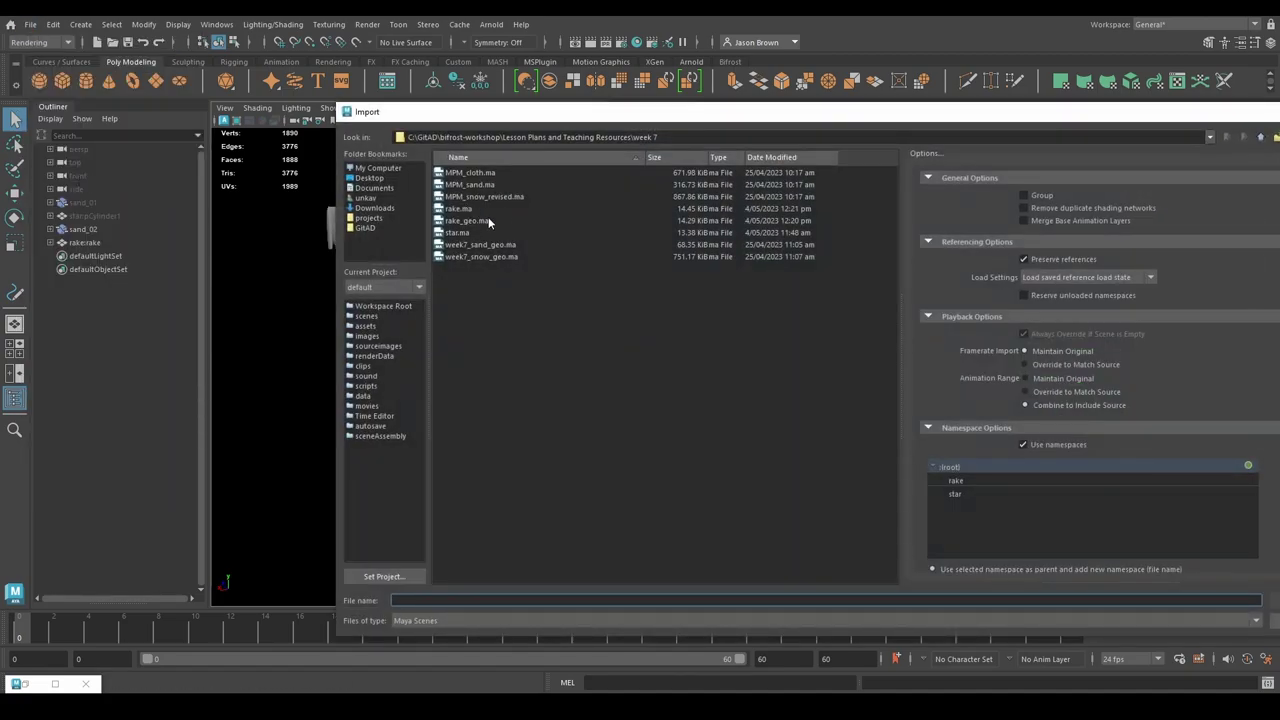
pyautogui.doubleClick(470, 220)
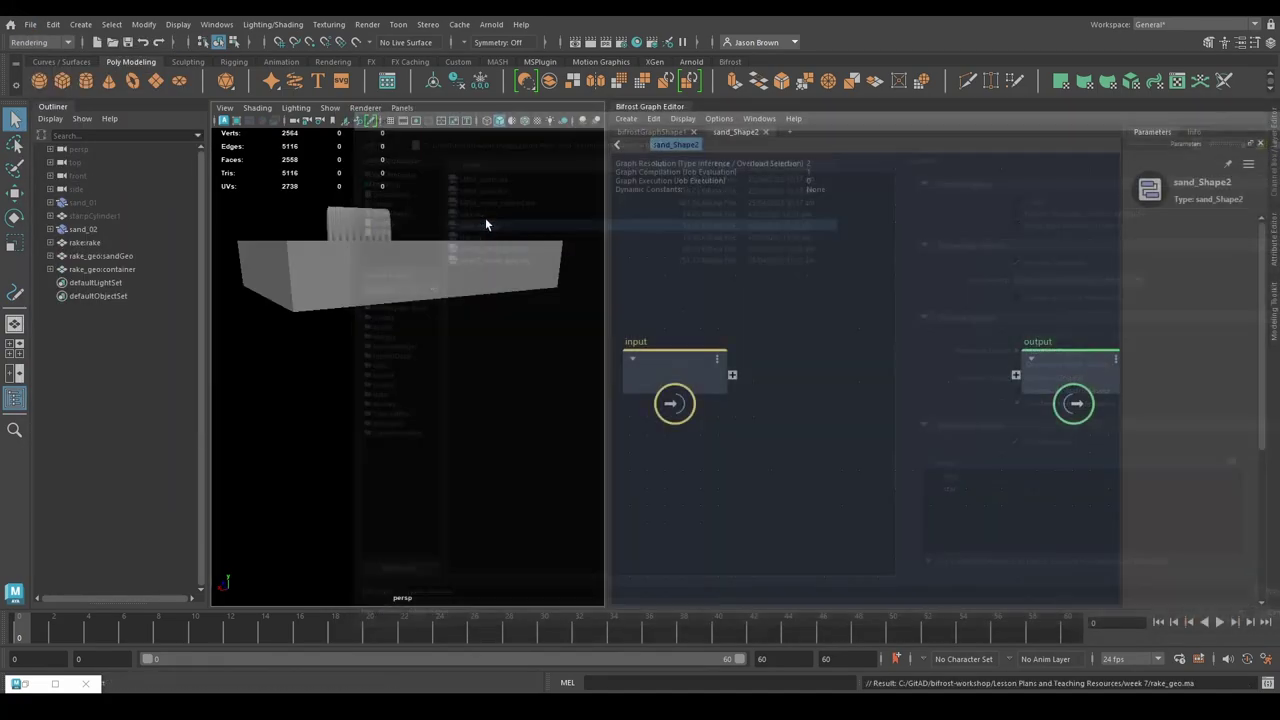
pyautogui.click(108, 257)
pyautogui.moveTo(368, 296)
pyautogui.keyDown('alt'); pyautogui.mouseDown()
pyautogui.moveTo(360, 304)
pyautogui.moveTo(388, 310)
pyautogui.moveTo(354, 316)
pyautogui.mouseUp(); pyautogui.keyUp('alt')
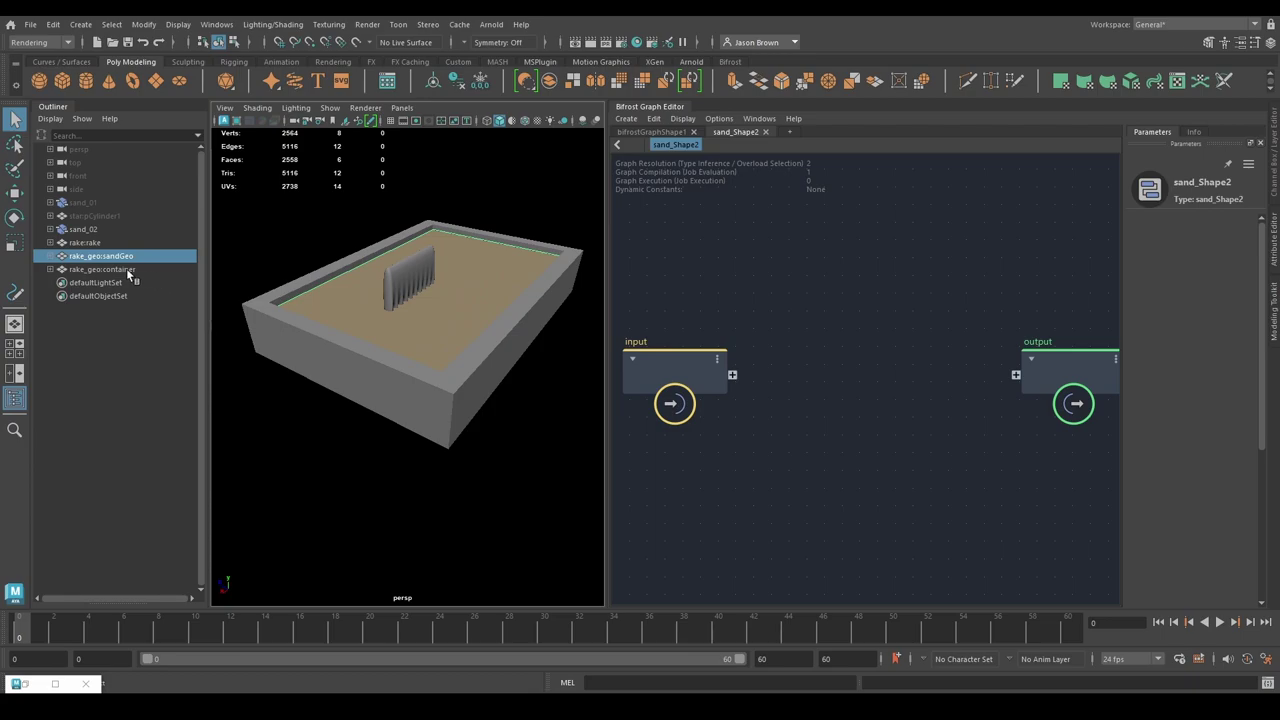
# Step: Delete the imported rake, sandGeo and container meshes from the scene
pyautogui.click(133, 270)
pyautogui.keyDown('alt'); pyautogui.moveTo(419, 375); pyautogui.dragTo(391, 356); pyautogui.keyUp('alt')
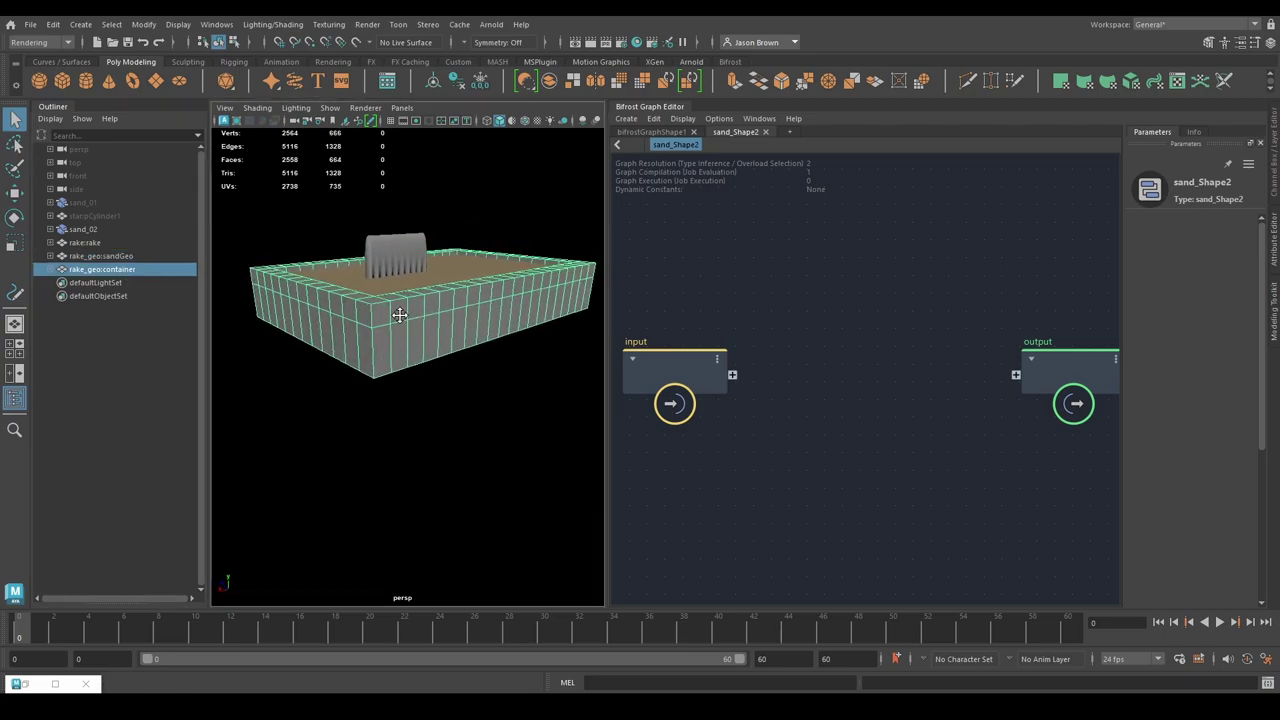
pyautogui.keyDown('shift'); pyautogui.click(95, 243); pyautogui.keyUp('shift')
pyautogui.press('Delete')
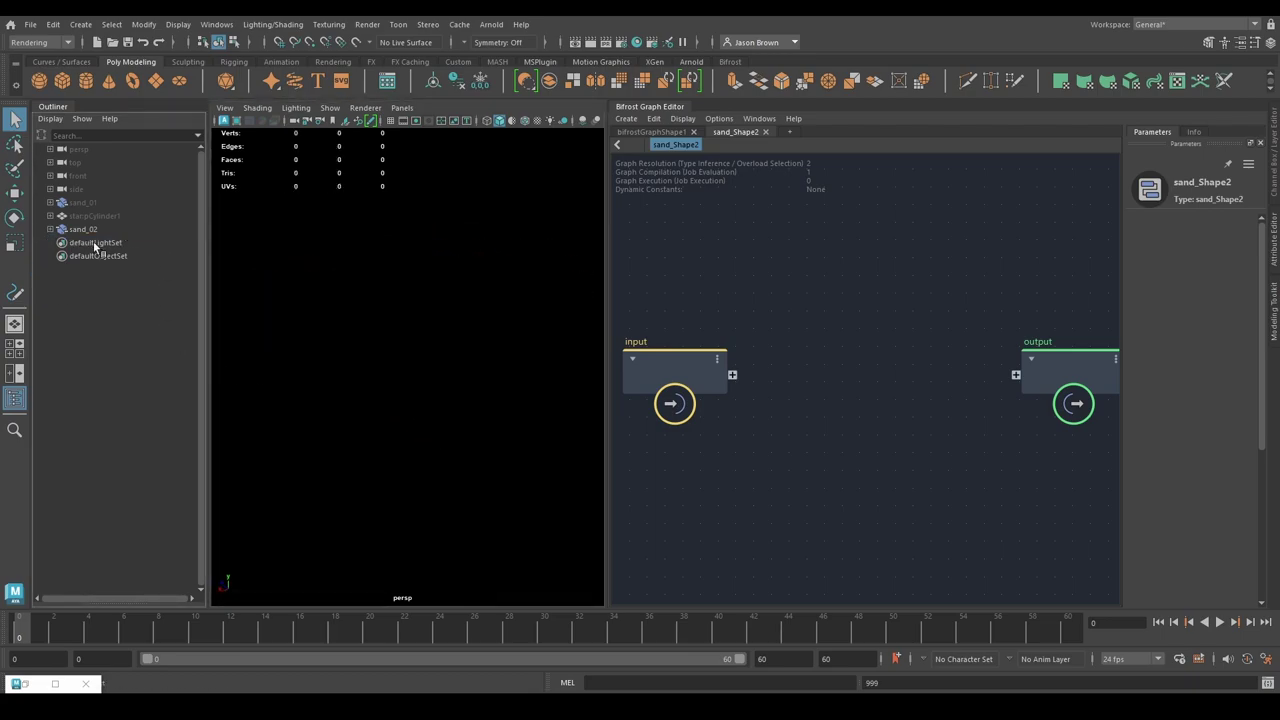
# Step: Delete the default input and output nodes from the sand_02 graph
pyautogui.scroll(-2, 749, 336)
pyautogui.moveTo(694, 304); pyautogui.dragTo(1014, 447)
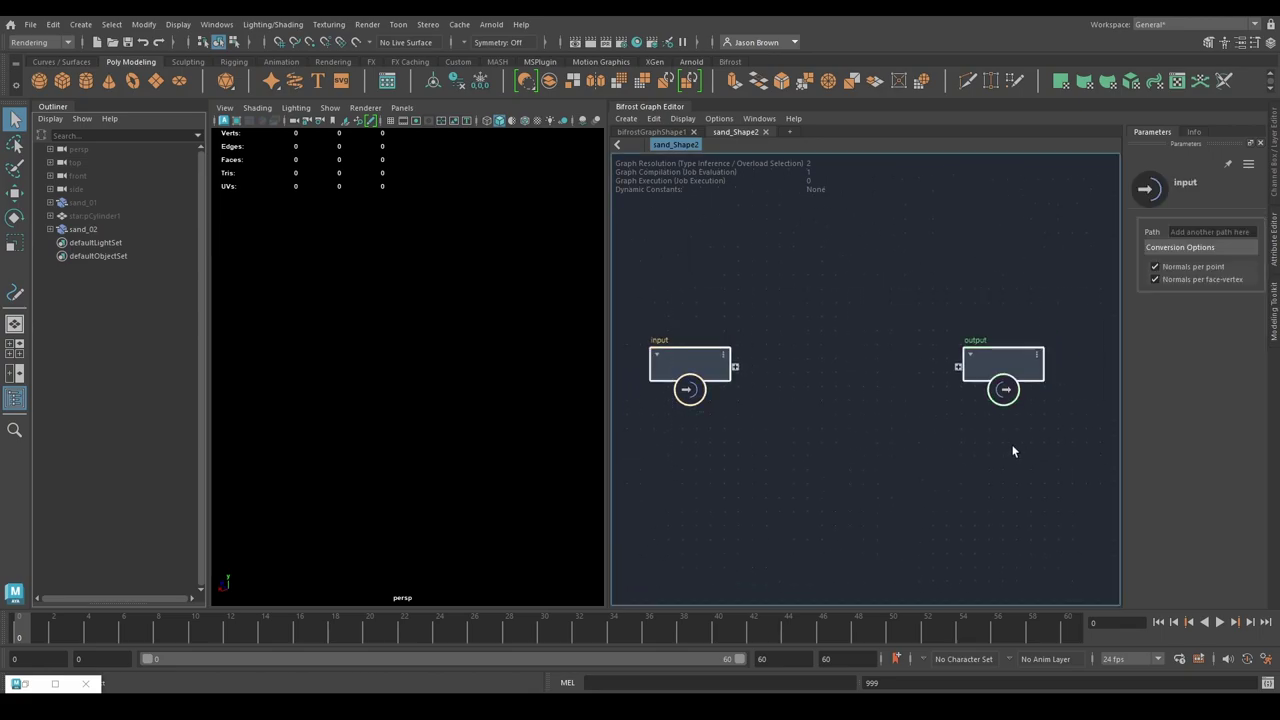
pyautogui.press('Delete')
# Step: Add a basic_mpm_sand_graph compound to the empty sand_02 graph
pyautogui.press('Tab')
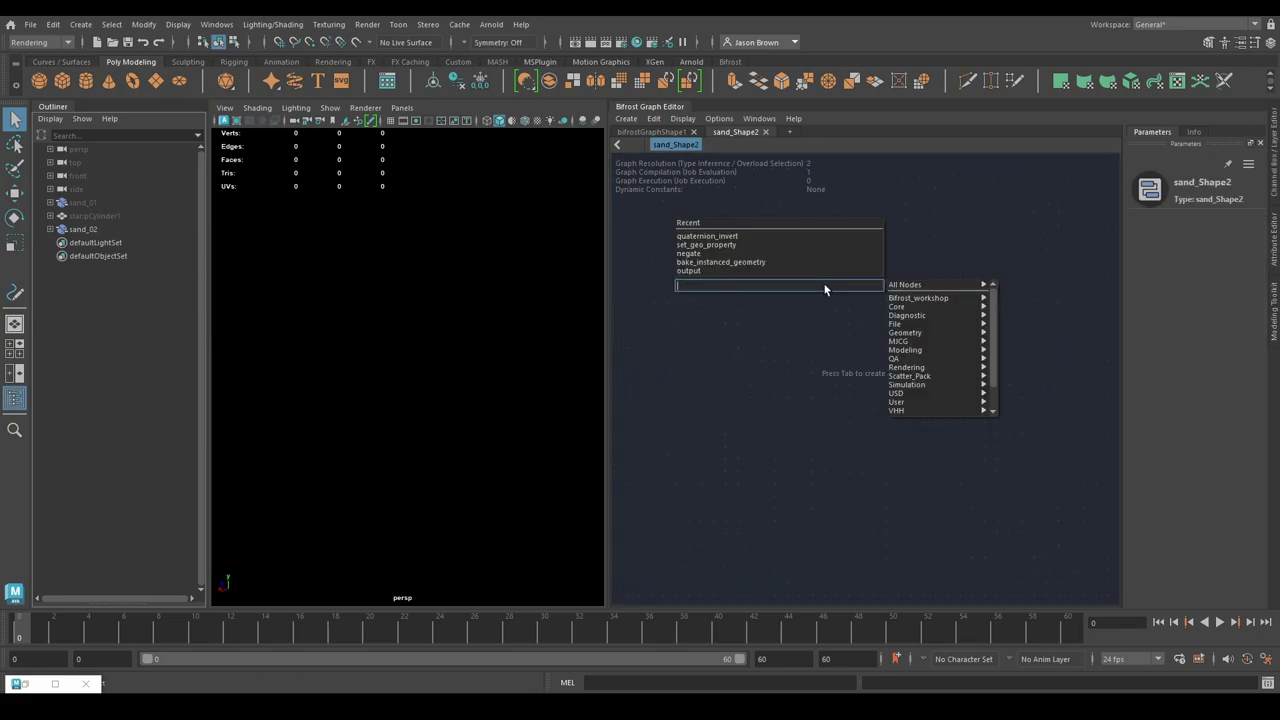
pyautogui.write('basic_')
pyautogui.press('BackSpace')
pyautogui.press('BackSpace')
pyautogui.press('BackSpace')
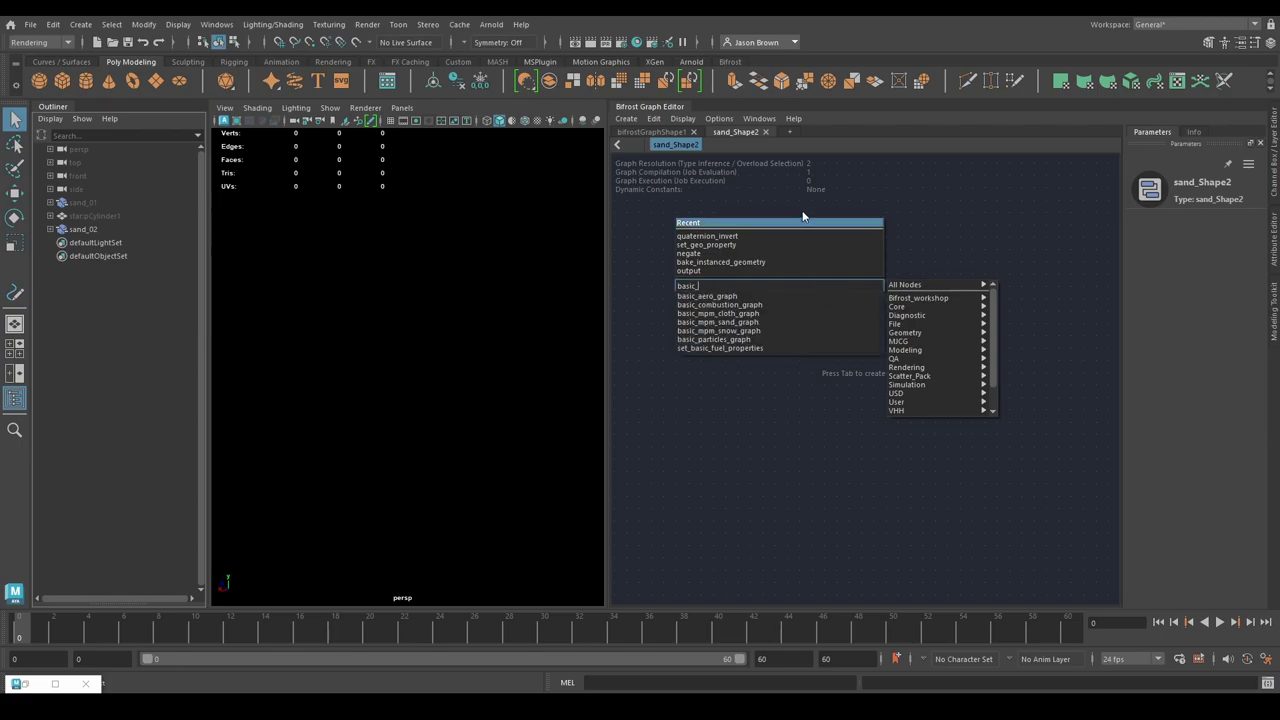
pyautogui.click(751, 321)
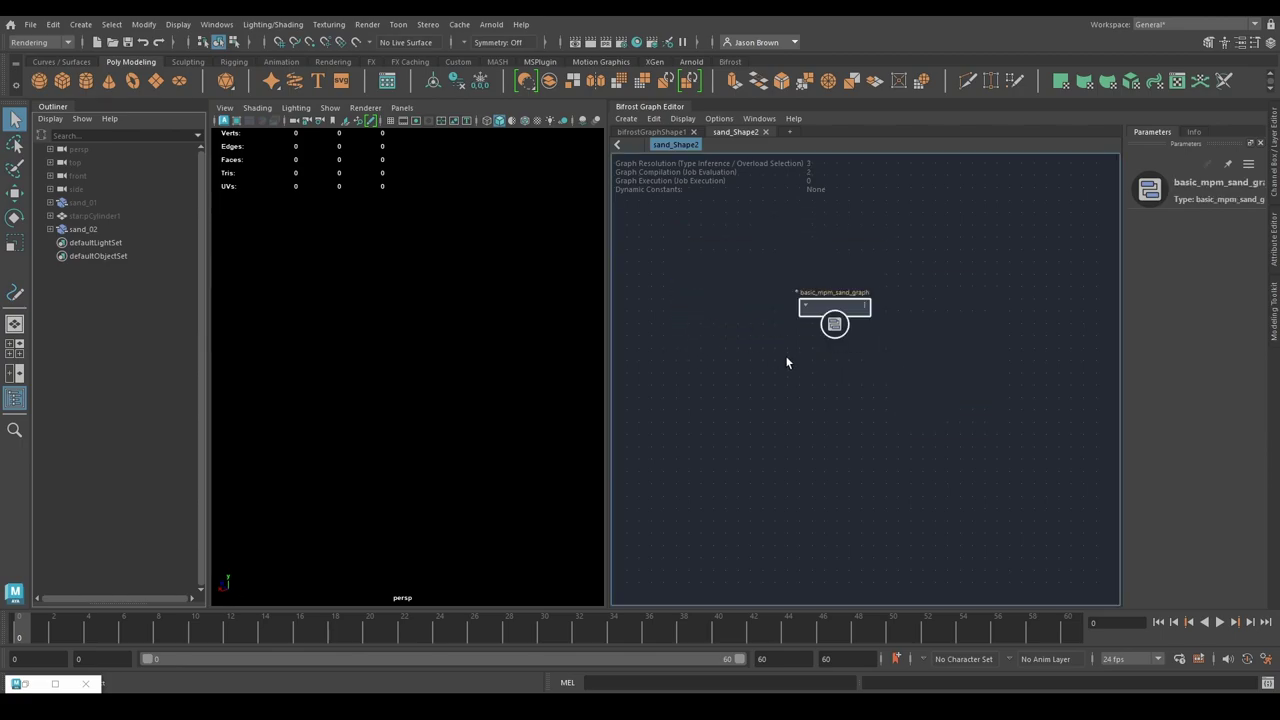
# Step: Explode the basic_mpm_sand_graph compound into its individual nodes and make room for input nodes beside them
pyautogui.moveTo(840, 307); pyautogui.dragTo(855, 333)
pyautogui.rightClick(860, 328)
pyautogui.click(932, 401)
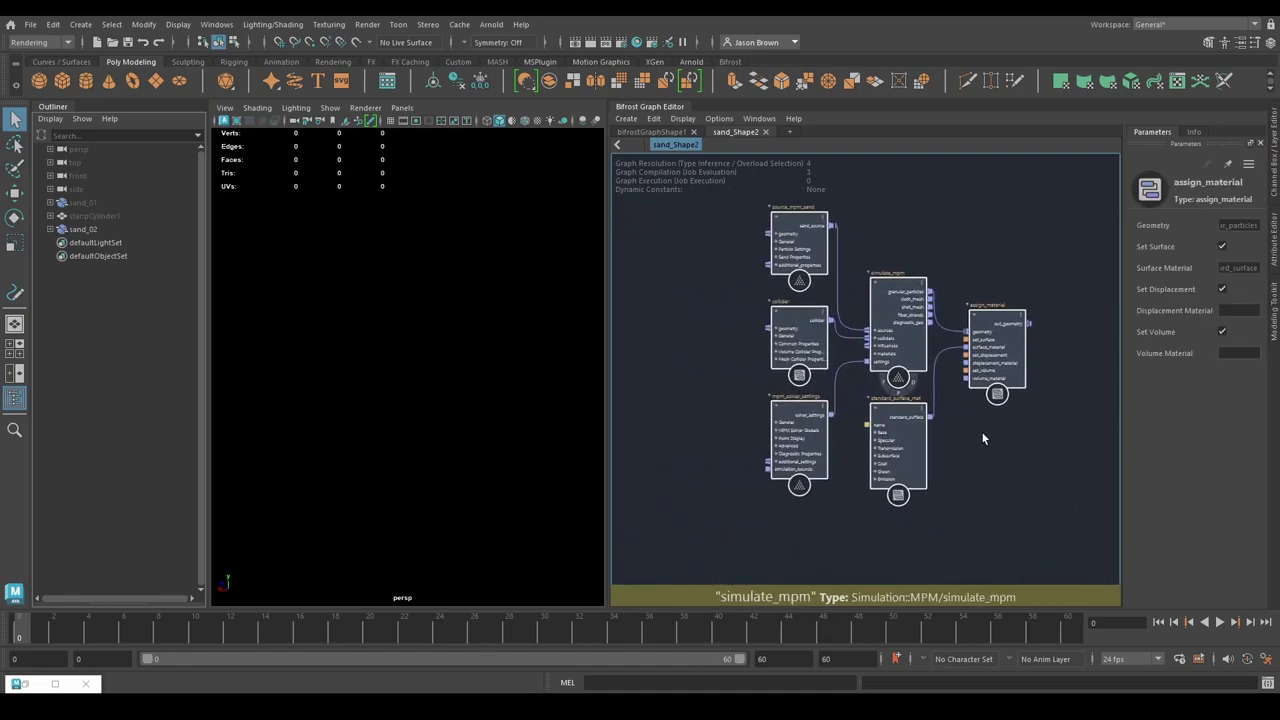
pyautogui.click(731, 322)
pyautogui.keyDown('alt'); pyautogui.moveTo(969, 473); pyautogui.dragTo(1038, 501, button='middle'); pyautogui.keyUp('alt')
pyautogui.keyDown('alt'); pyautogui.moveTo(808, 427); pyautogui.dragTo(822, 476, button='middle'); pyautogui.keyUp('alt')
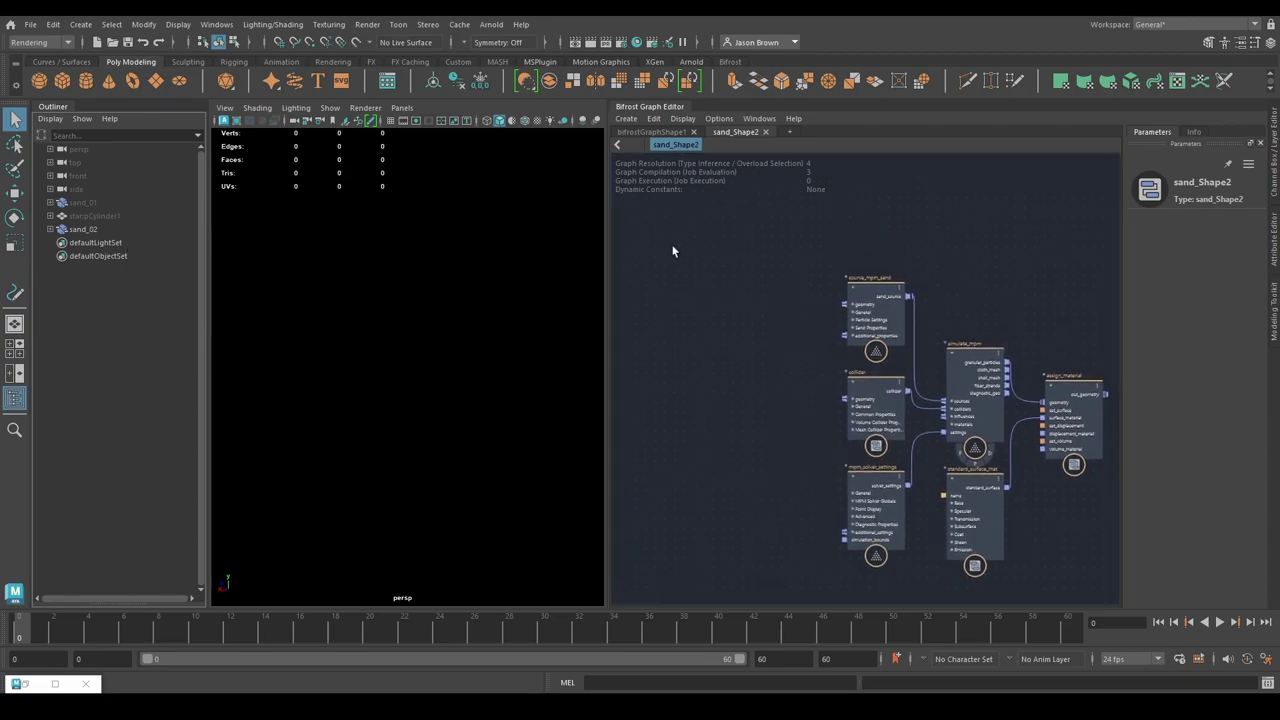
# Step: Import rake_geo.ma from the week 7 folder into the scene
pyautogui.click(31, 24)
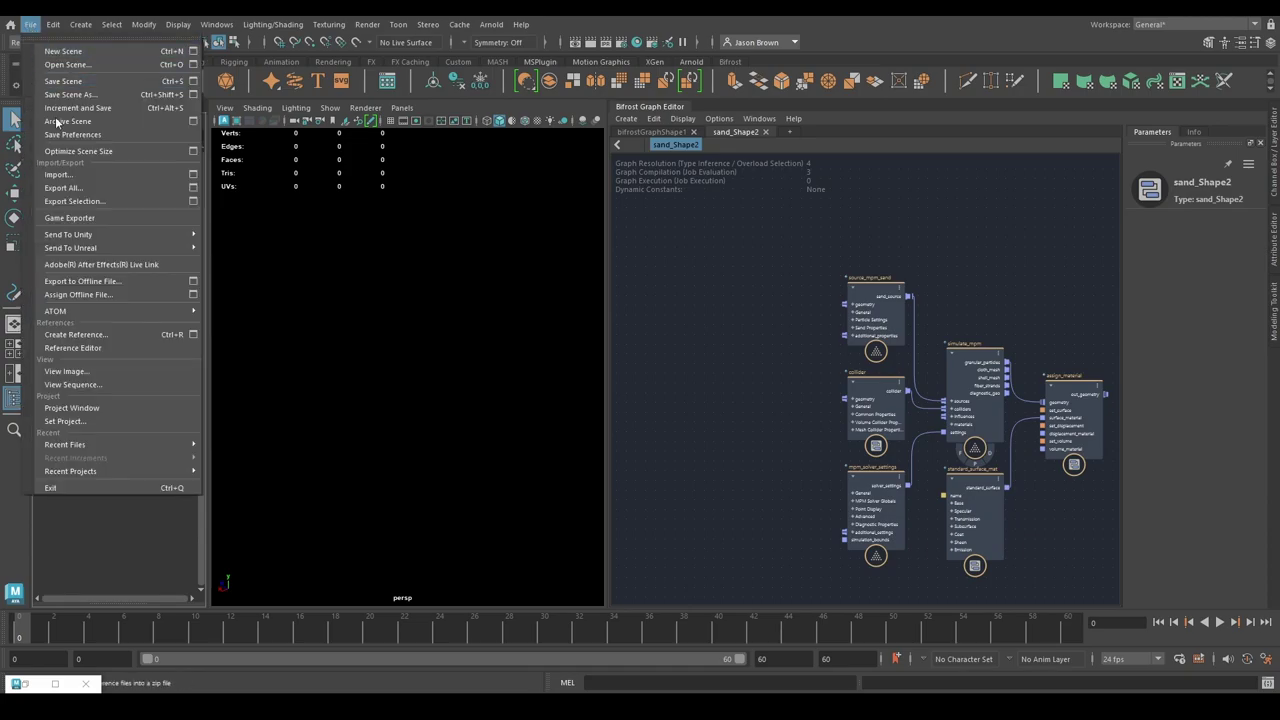
pyautogui.click(71, 179)
pyautogui.click(475, 221)
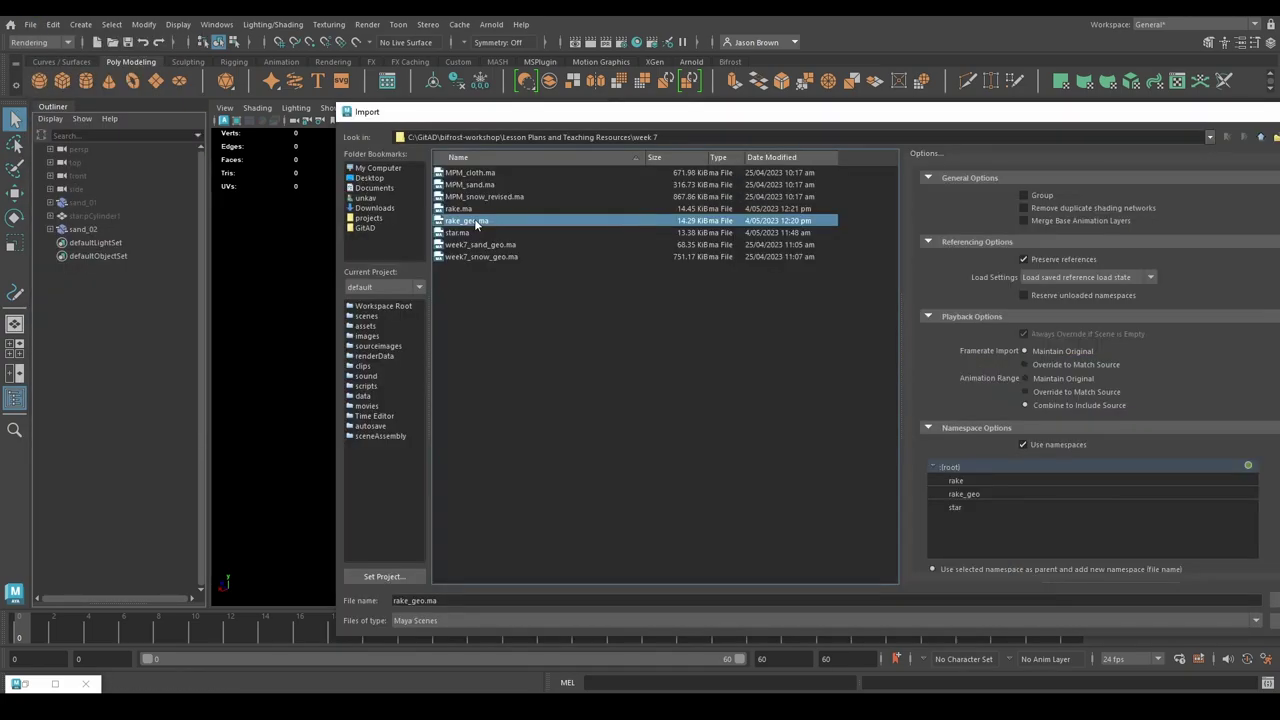
pyautogui.doubleClick(475, 221)
pyautogui.click(337, 345)
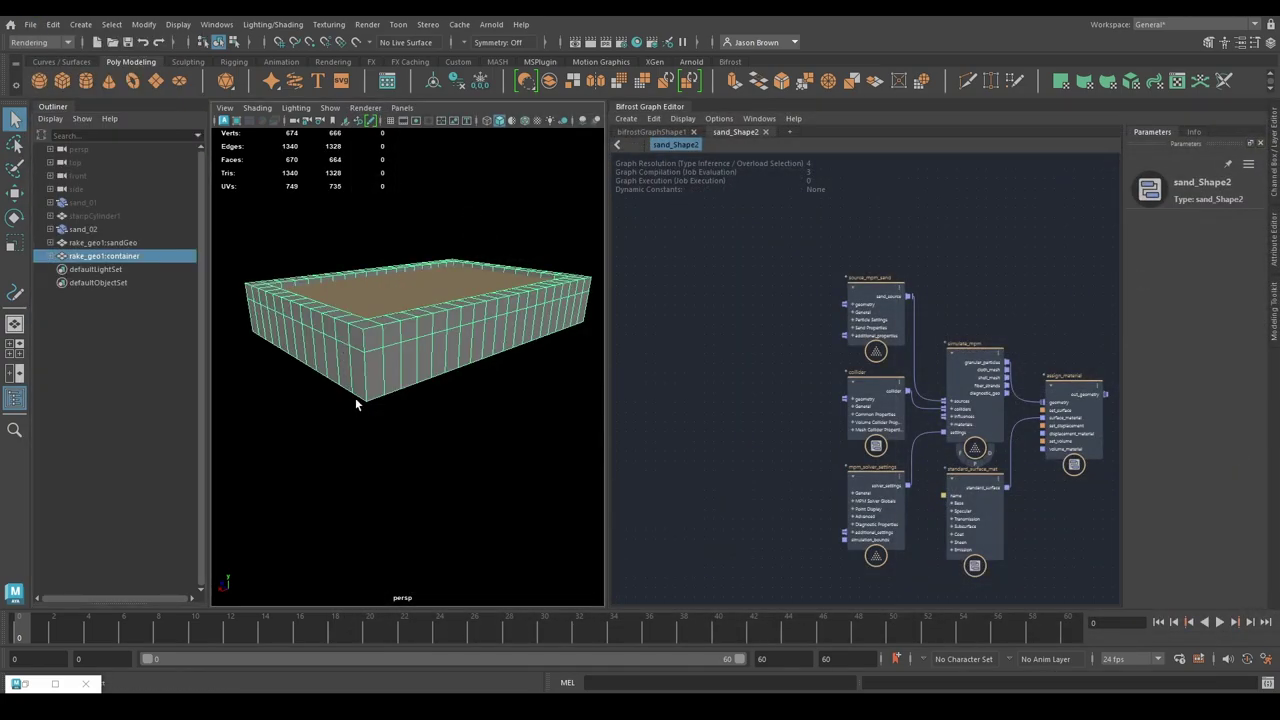
# Step: Hide the imported sandGeo and container meshes
pyautogui.click(390, 290)
pyautogui.keyDown('ctrl'); pyautogui.click(86, 257); pyautogui.keyUp('ctrl')
pyautogui.hotkey('ctrl', 'h')
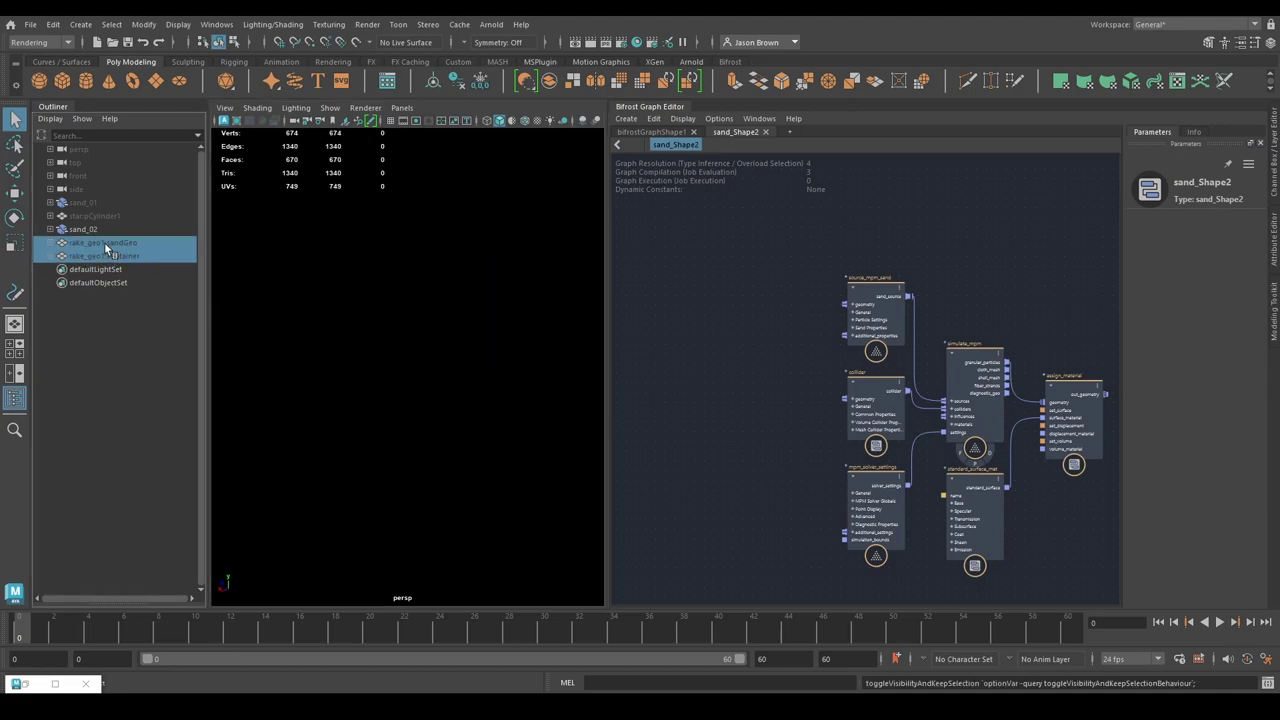
# Step: Bring sandGeo into the graph as source_mpm_sand's geometry and the container as the collider's geometry
pyautogui.click(110, 246)
pyautogui.moveTo(753, 320)
pyautogui.mouseDown()
pyautogui.moveTo(857, 309)
pyautogui.moveTo(744, 313)
pyautogui.mouseUp()
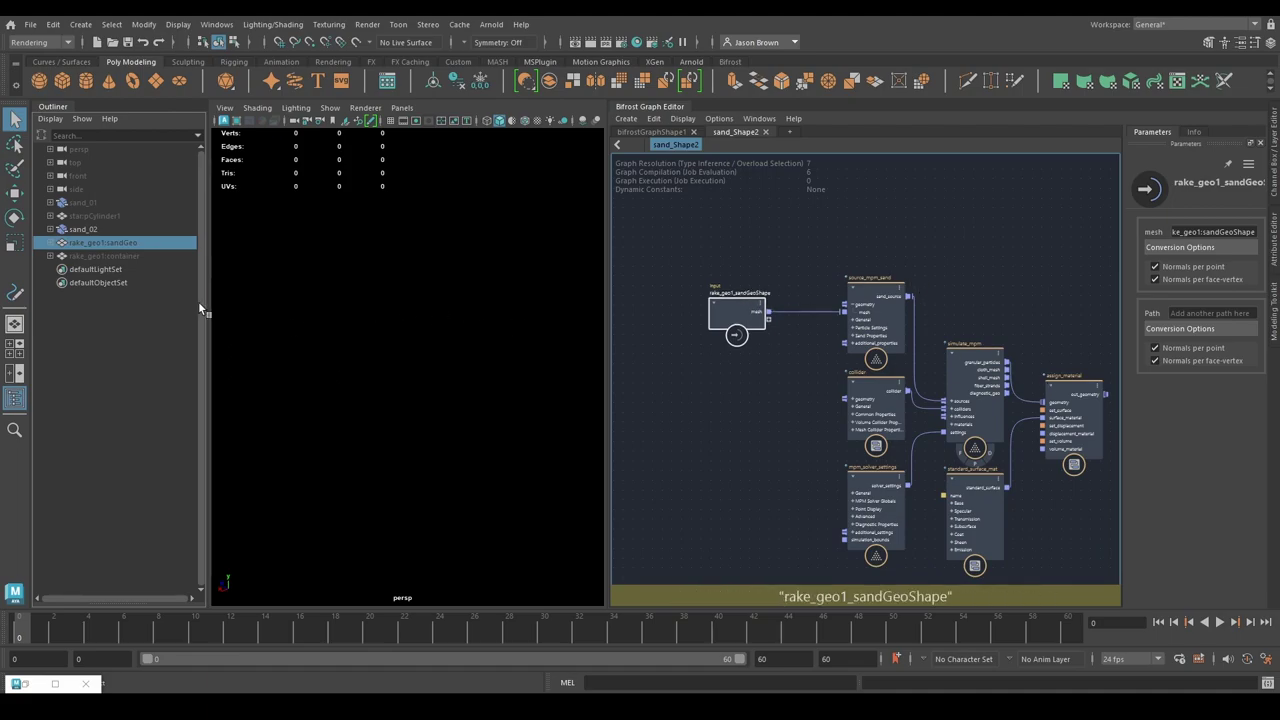
pyautogui.click(112, 256)
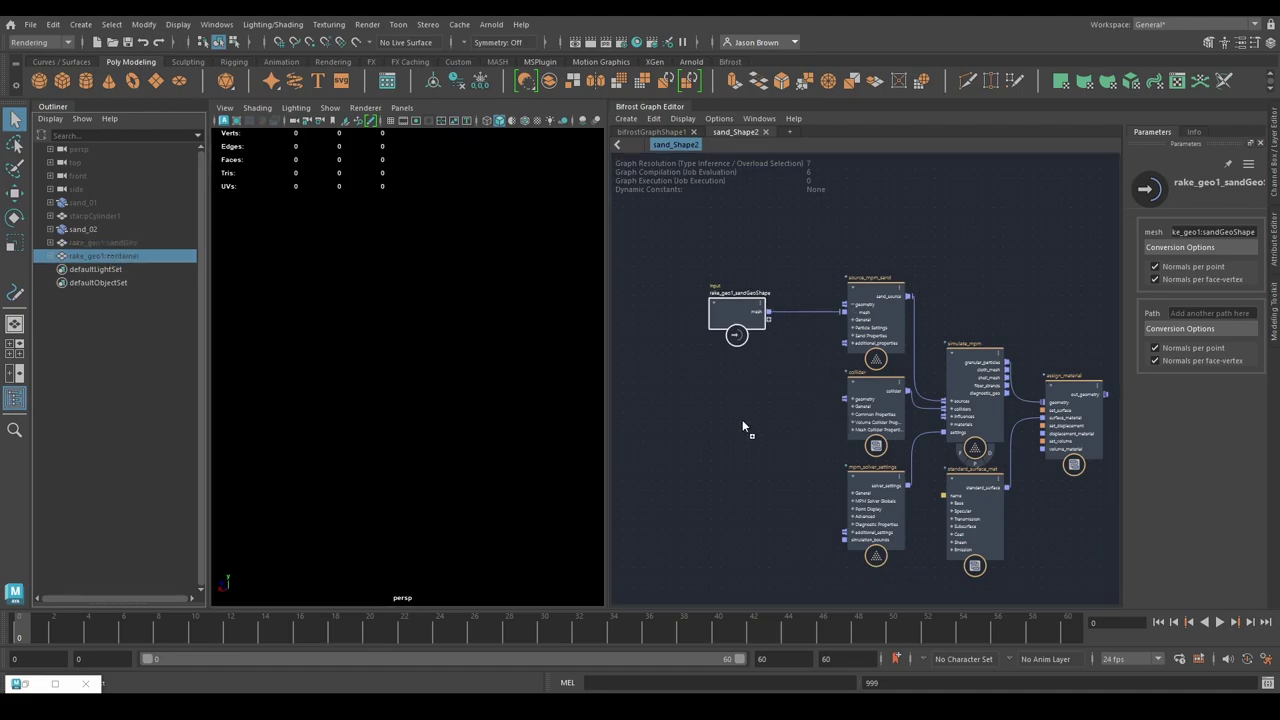
pyautogui.moveTo(753, 417); pyautogui.dragTo(855, 401)
pyautogui.keyDown('alt'); pyautogui.moveTo(831, 456); pyautogui.dragTo(786, 449, button='middle'); pyautogui.keyUp('alt')
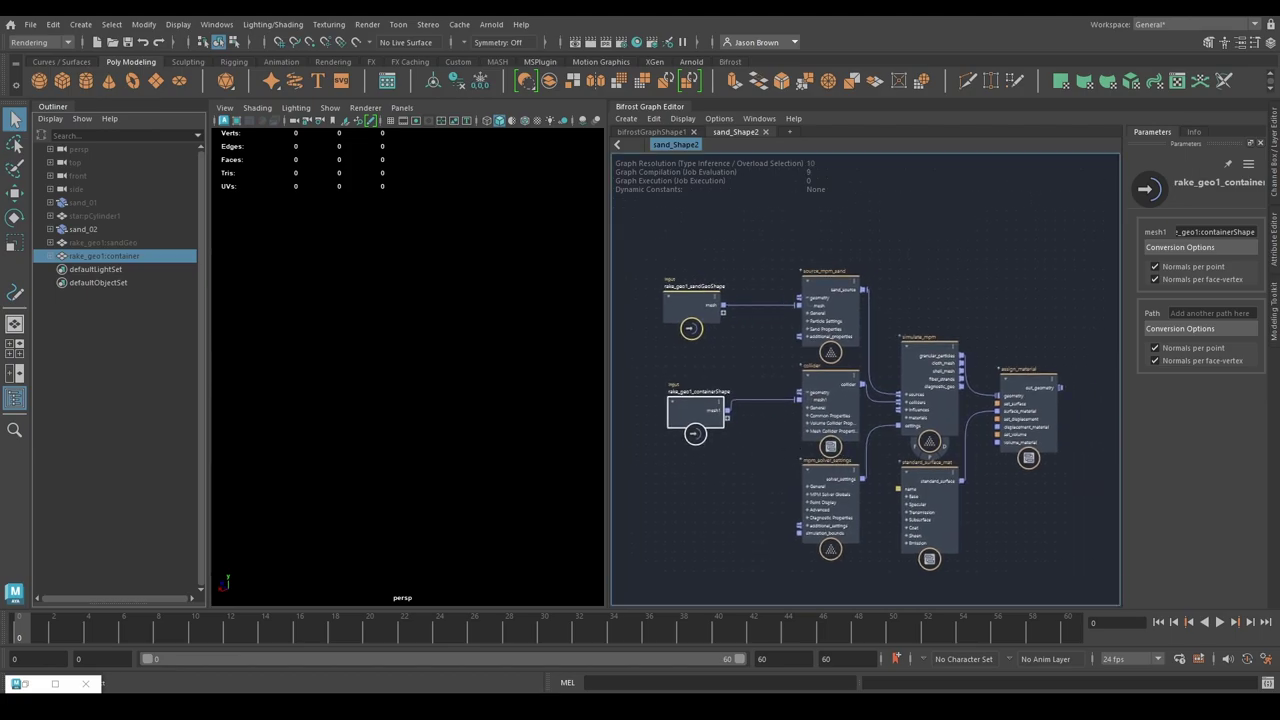
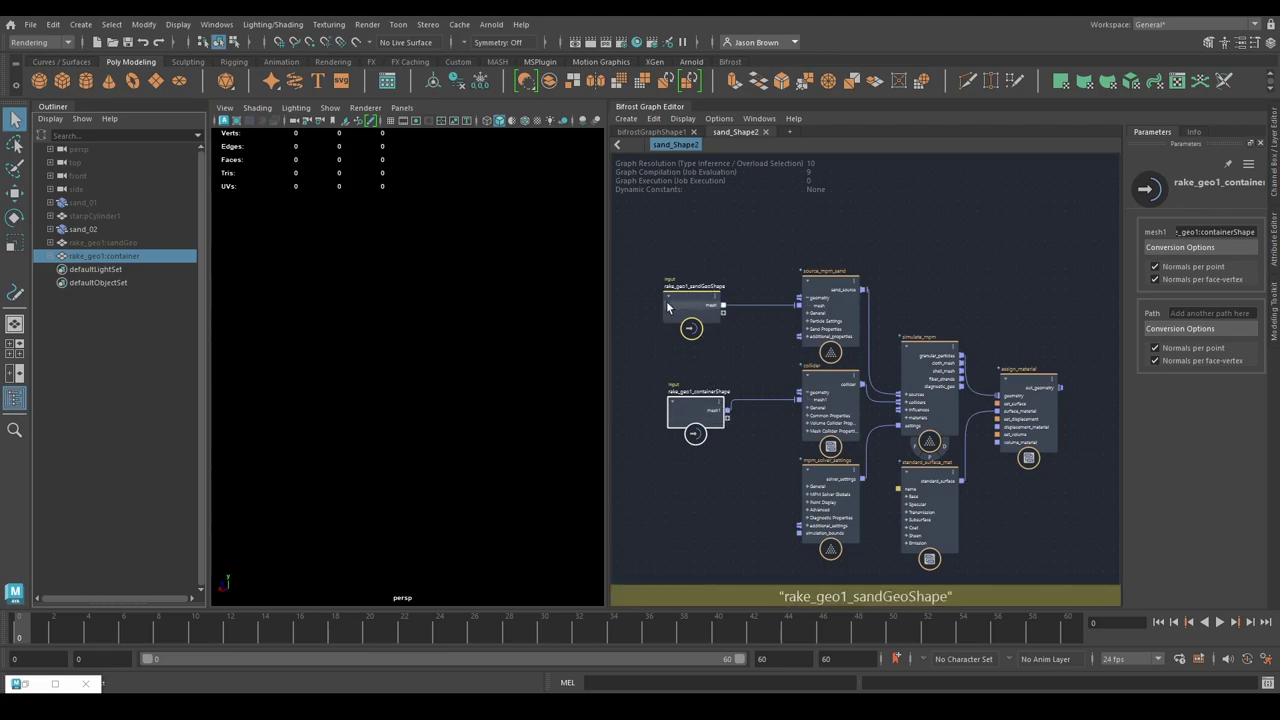
# Step: Turn on the diagnostic output flag of the simulate_mpm node
pyautogui.keyDown('alt'); pyautogui.moveTo(944, 352); pyautogui.dragTo(903, 343, button='middle'); pyautogui.keyUp('alt')
pyautogui.click(951, 546)
pyautogui.keyDown('alt'); pyautogui.moveTo(716, 451); pyautogui.dragTo(776, 530, button='middle'); pyautogui.keyUp('alt')
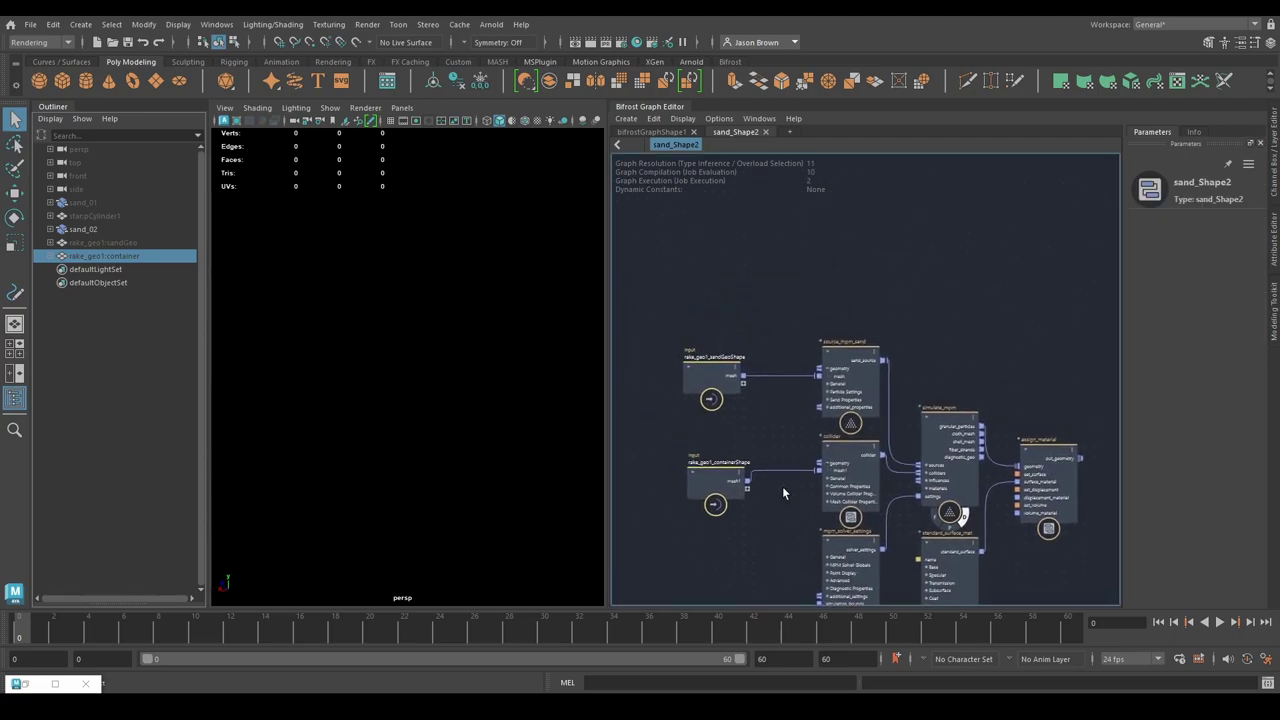
# Step: Add a terminal node above the graph and connect the container's mesh output to its diagnostic input
pyautogui.moveTo(749, 487); pyautogui.dragTo(810, 348)
pyautogui.write('m')
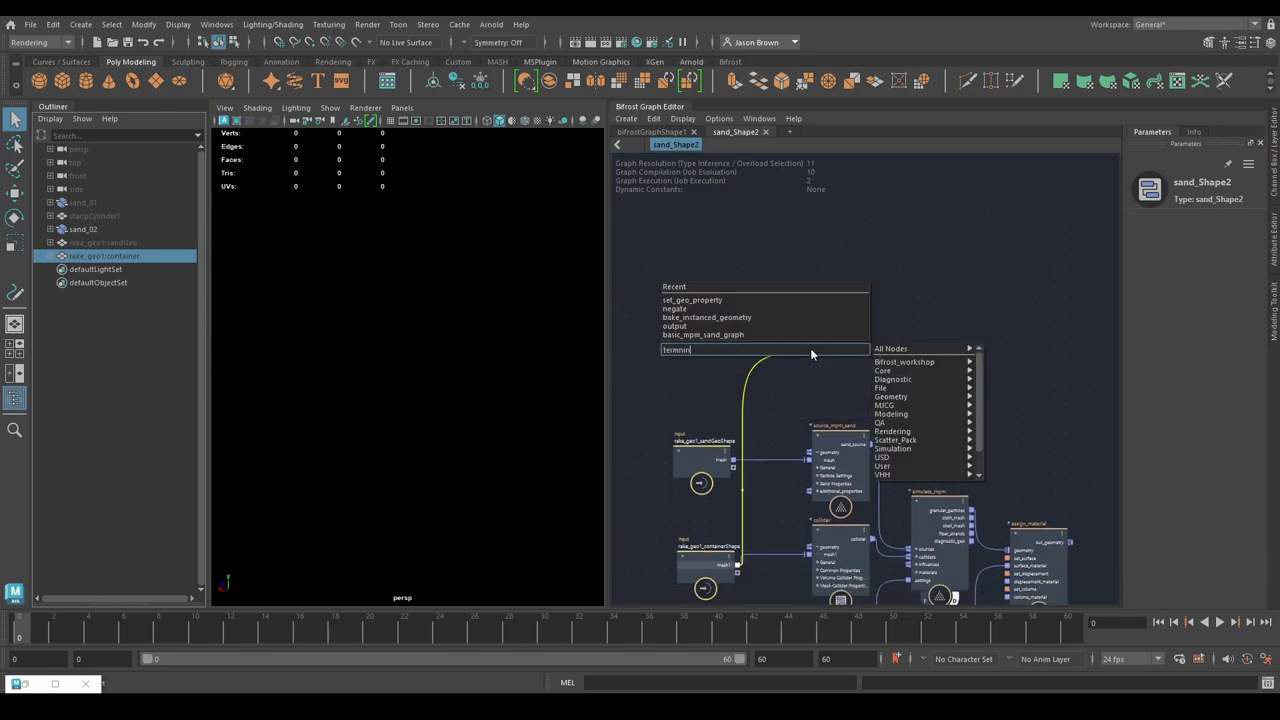
pyautogui.write('in')
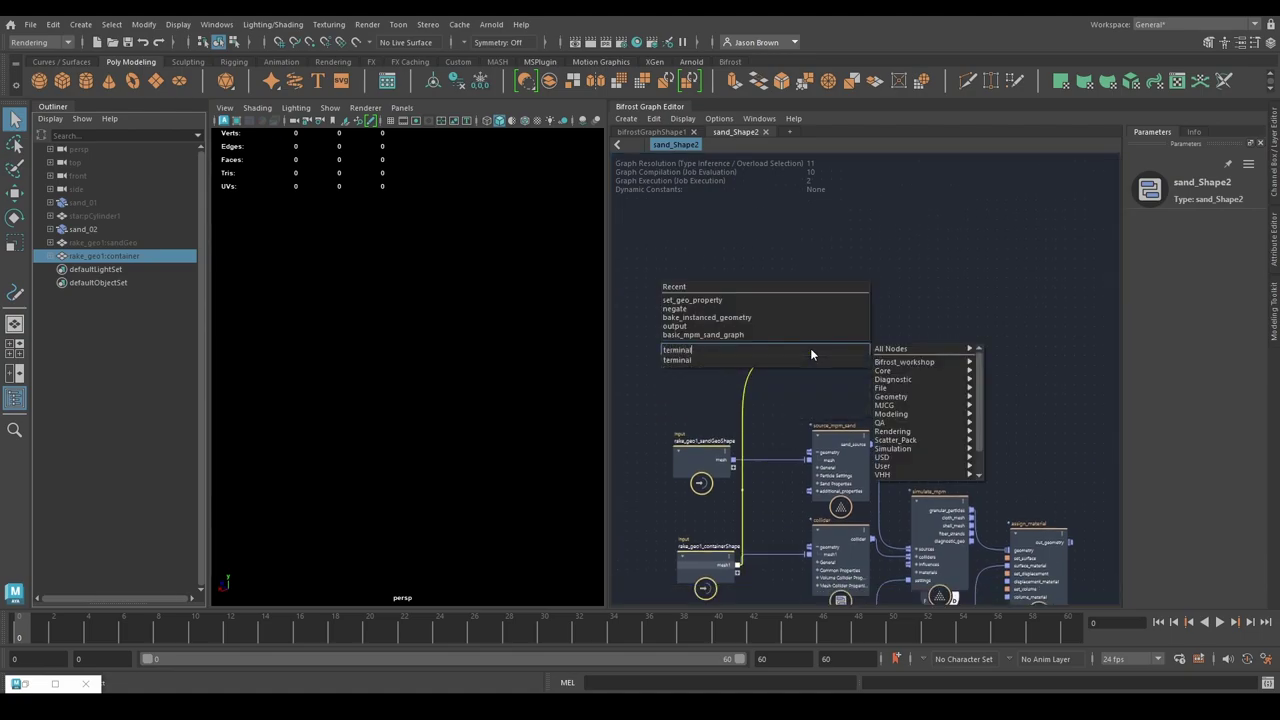
pyautogui.press('Down')
pyautogui.press('Return')
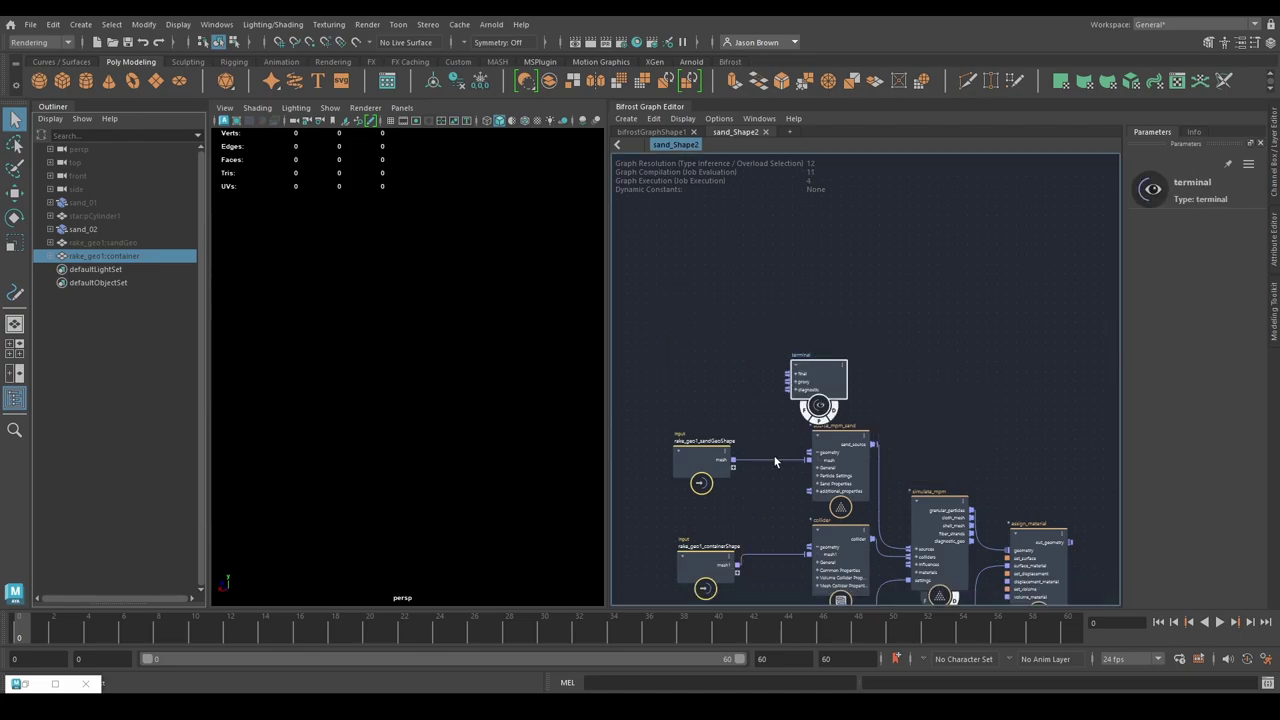
pyautogui.moveTo(737, 566); pyautogui.dragTo(793, 391)
# Step: Select source_mpm_sand, play the first frames of the simulation, and examine the sand particles in the container up close
pyautogui.click(864, 404)
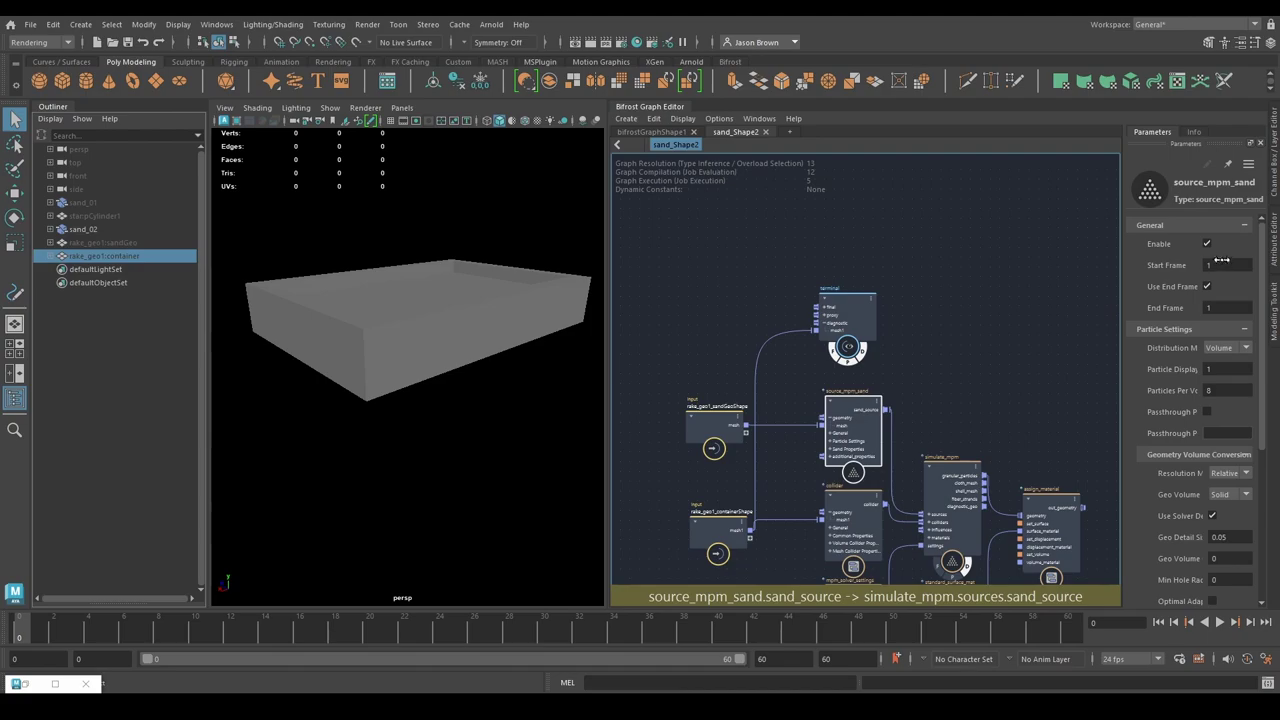
pyautogui.keyDown('alt'); pyautogui.moveTo(470, 398); pyautogui.dragTo(482, 441); pyautogui.keyUp('alt')
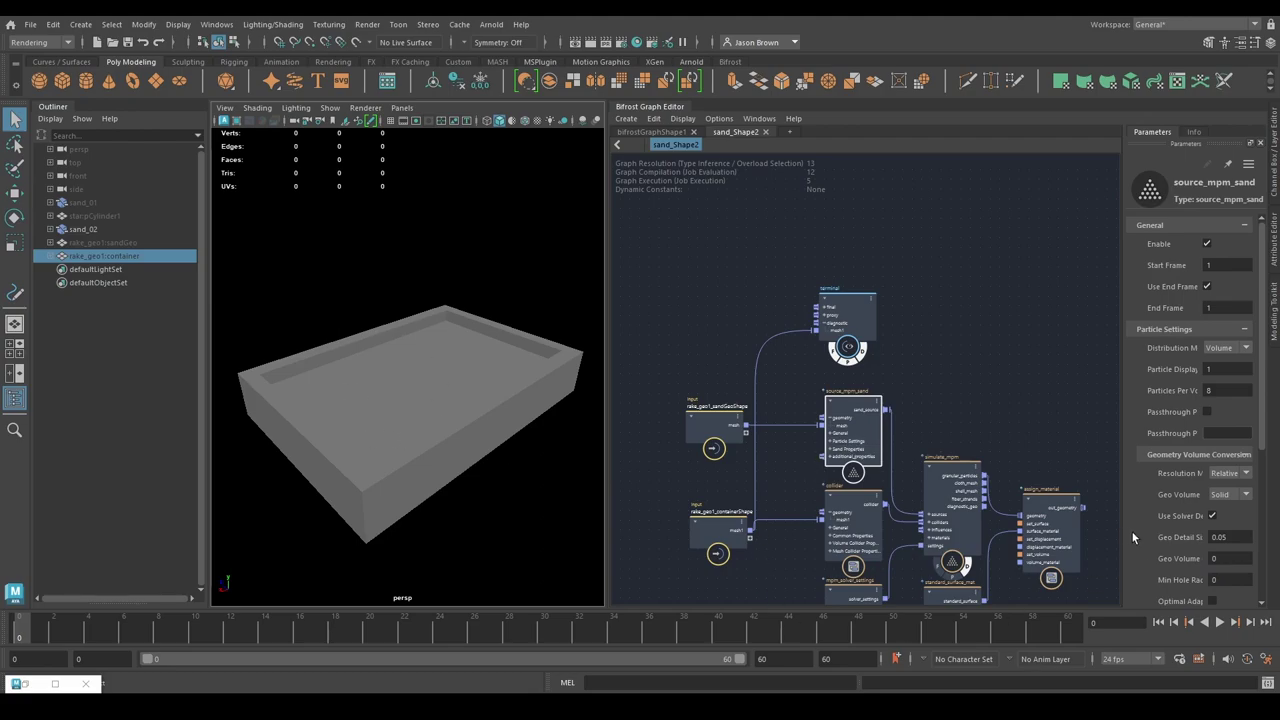
pyautogui.click(1219, 622)
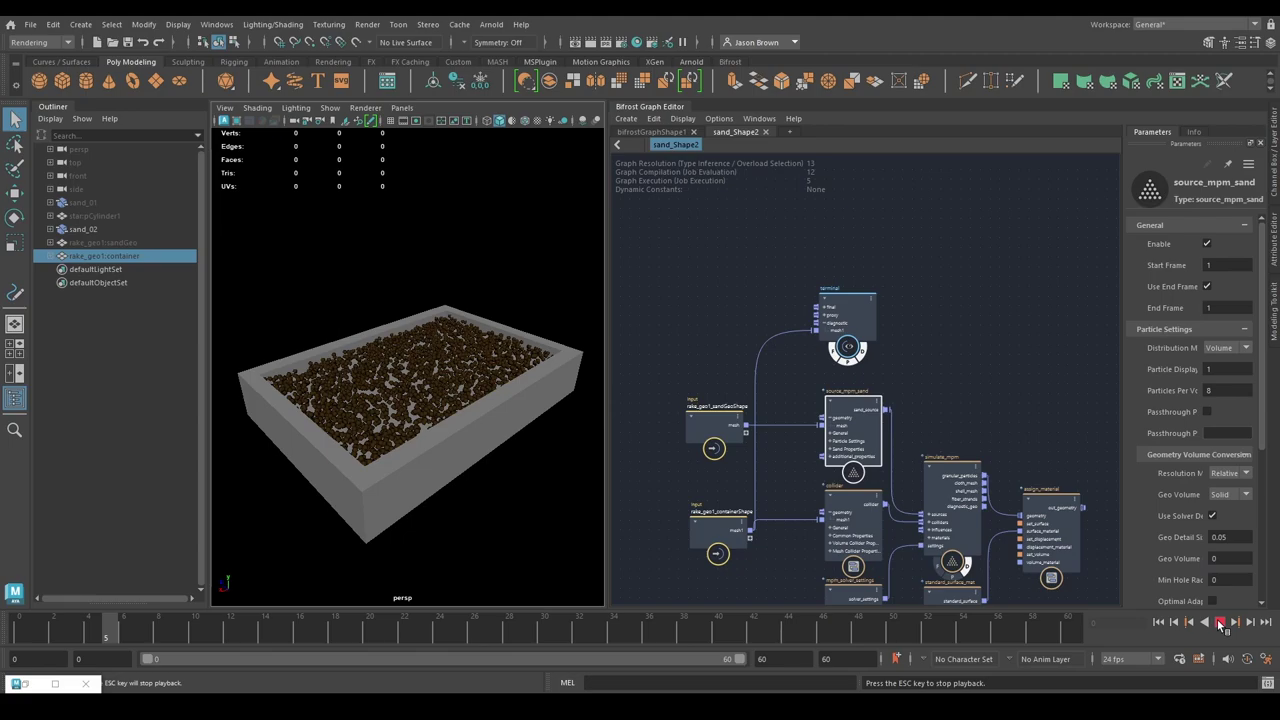
pyautogui.press('Escape')
pyautogui.moveTo(478, 385)
pyautogui.keyDown('alt'); pyautogui.mouseDown()
pyautogui.moveTo(475, 440)
pyautogui.moveTo(467, 372)
pyautogui.mouseUp(); pyautogui.keyUp('alt')
pyautogui.keyDown('alt'); pyautogui.moveTo(467, 372); pyautogui.dragTo(614, 389, button='right'); pyautogui.keyUp('alt')
pyautogui.keyDown('alt'); pyautogui.moveTo(614, 389); pyautogui.dragTo(491, 396); pyautogui.keyUp('alt')
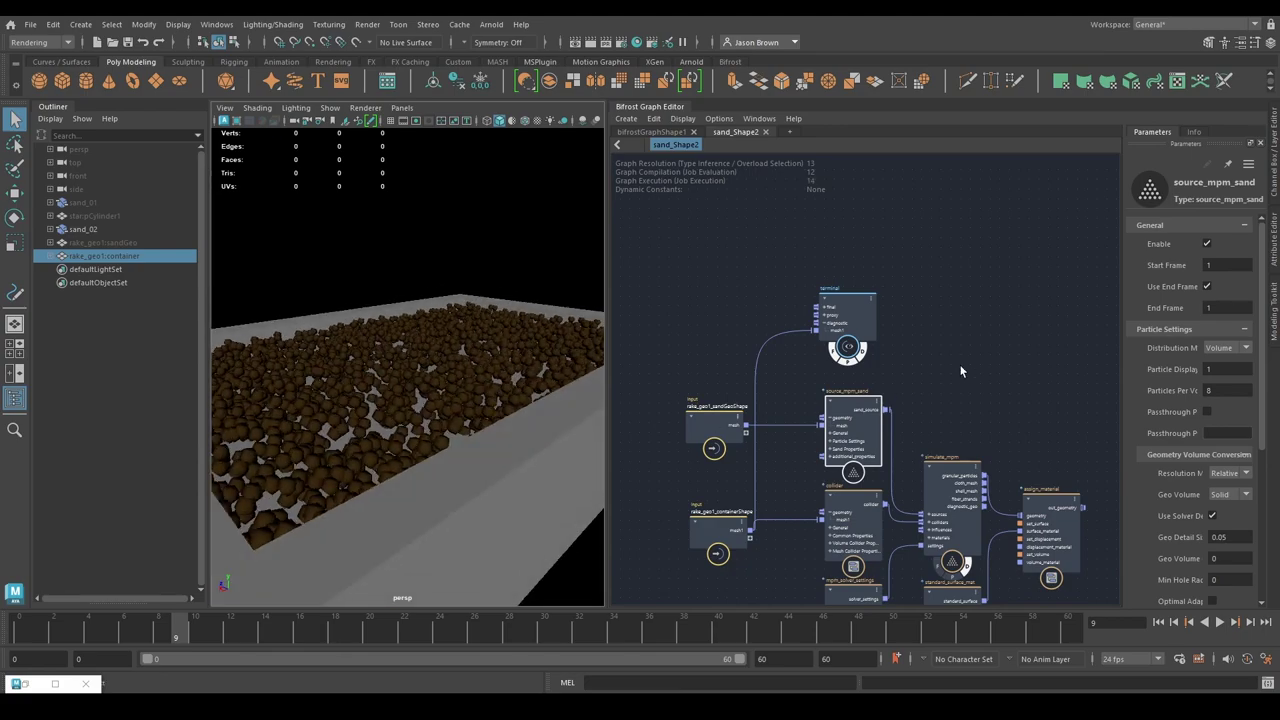
# Step: Widen the parameters area so the source_mpm_sand setting names are fully readable
pyautogui.scroll(-1, 936, 370)
pyautogui.keyDown('alt'); pyautogui.moveTo(936, 370); pyautogui.dragTo(936, 341, button='middle'); pyautogui.keyUp('alt')
pyautogui.scroll(-1, 936, 341)
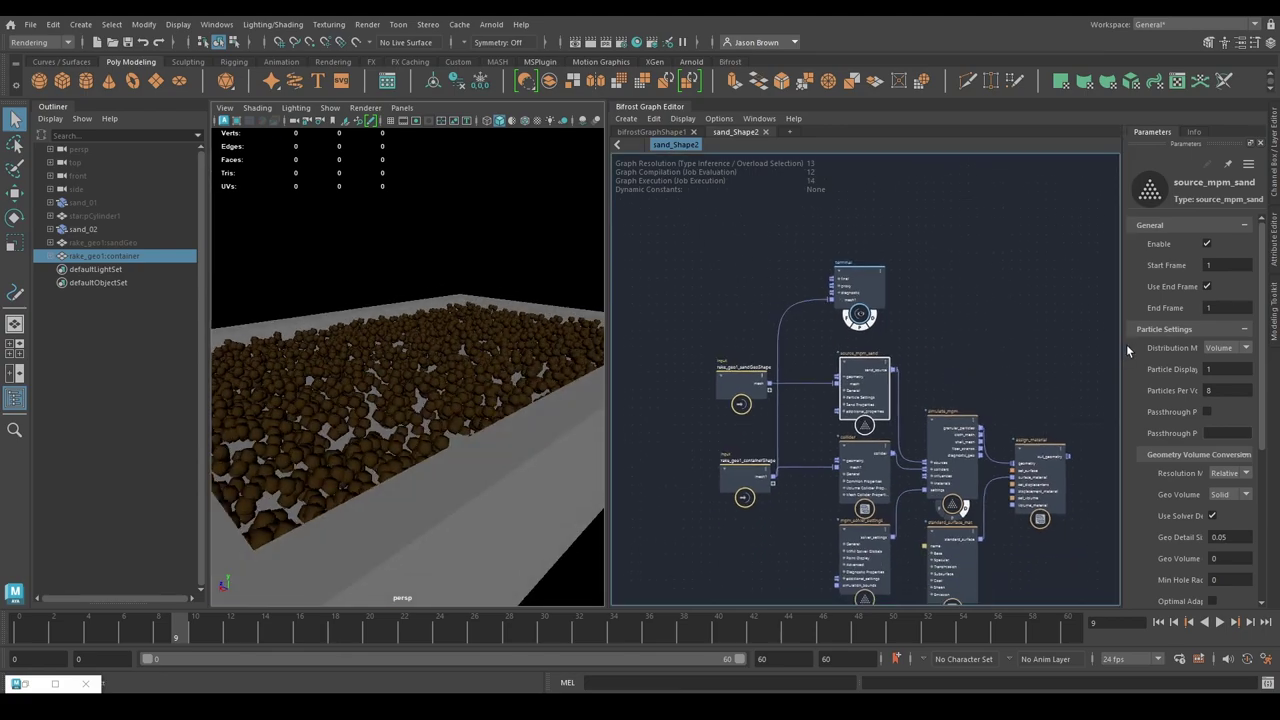
pyautogui.moveTo(1123, 344); pyautogui.dragTo(1066, 344)
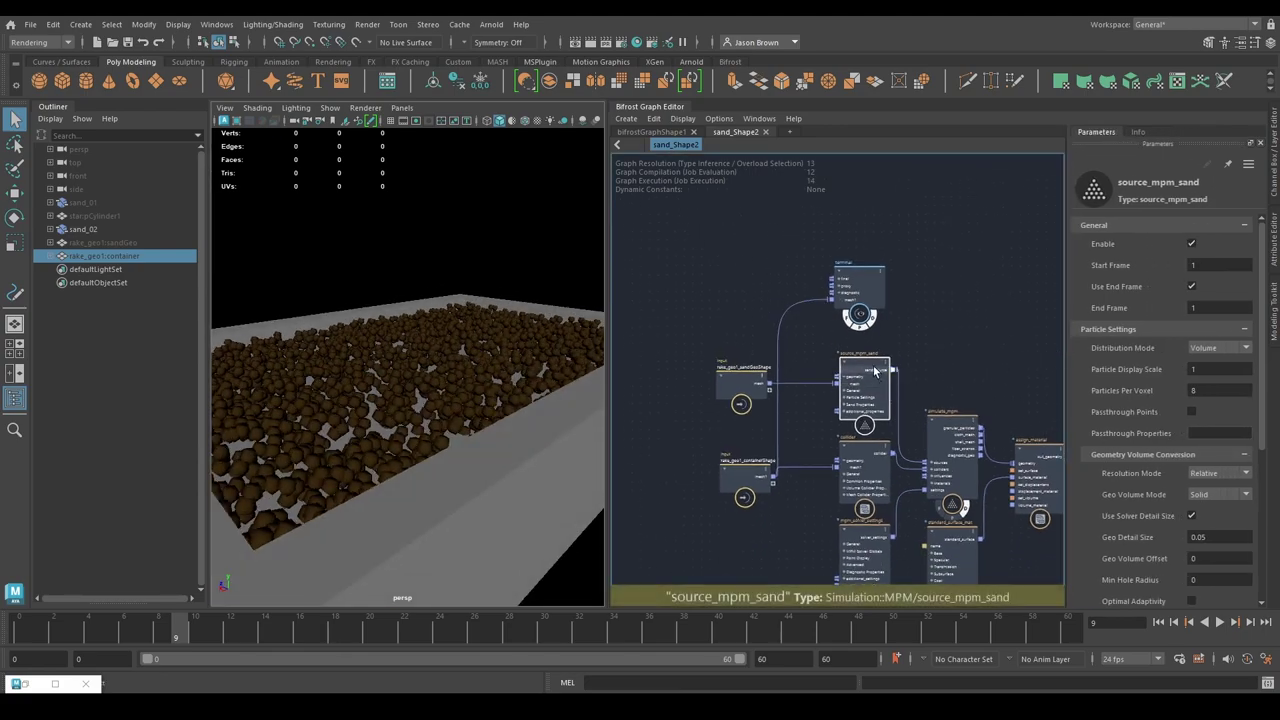
pyautogui.moveTo(970, 357); pyautogui.dragTo(951, 352, button='middle')
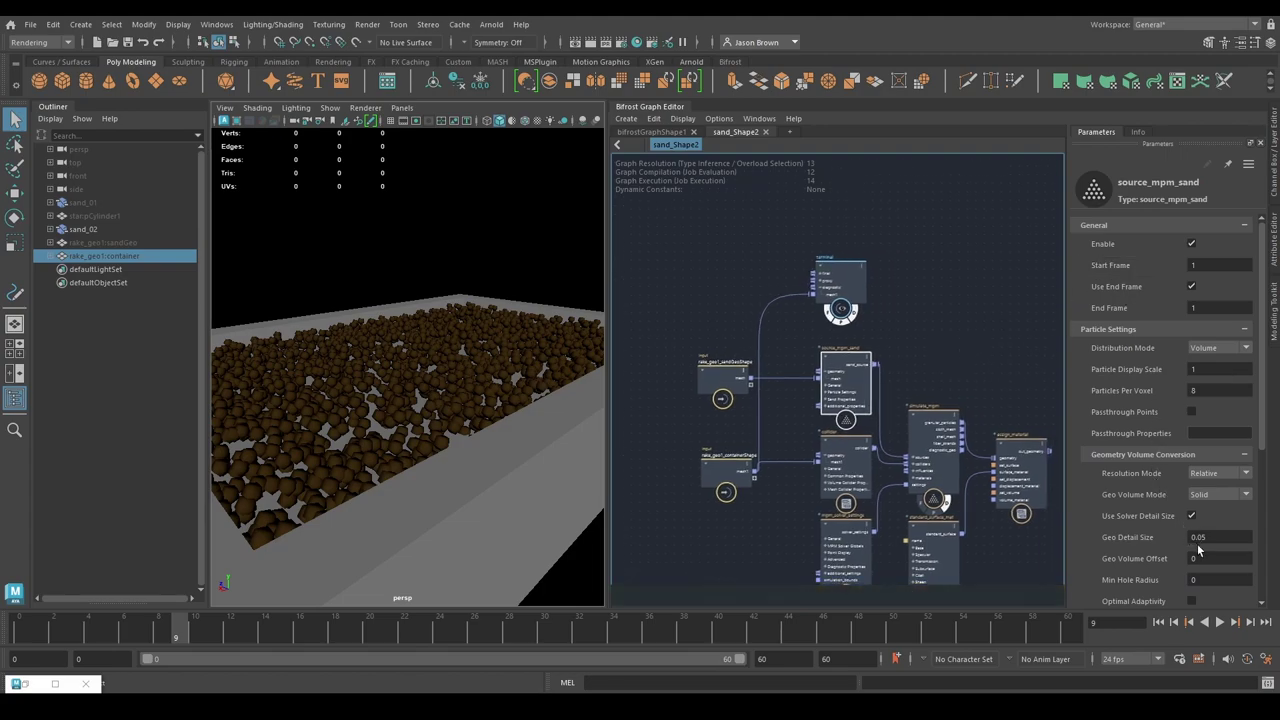
# Step: Set source_mpm_sand's Particles Per Voxel to 24 and replay the simulation from frame 0
pyautogui.click(1210, 391)
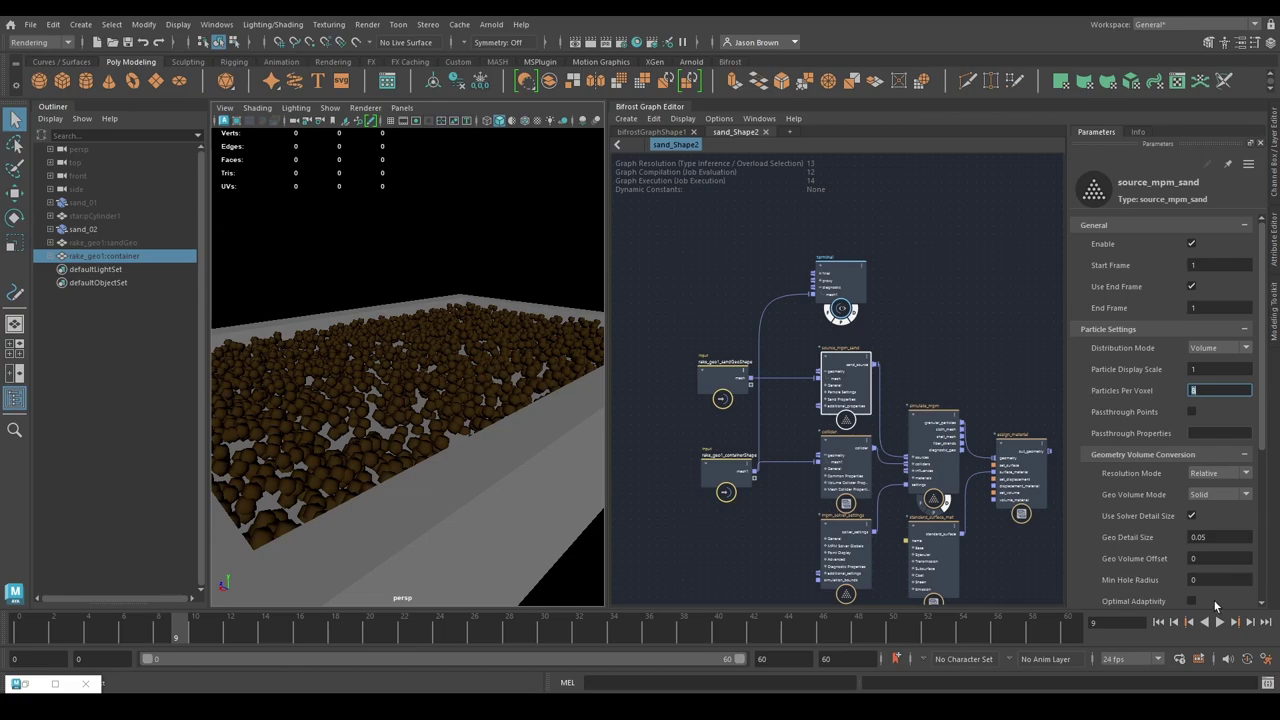
pyautogui.click(1175, 623)
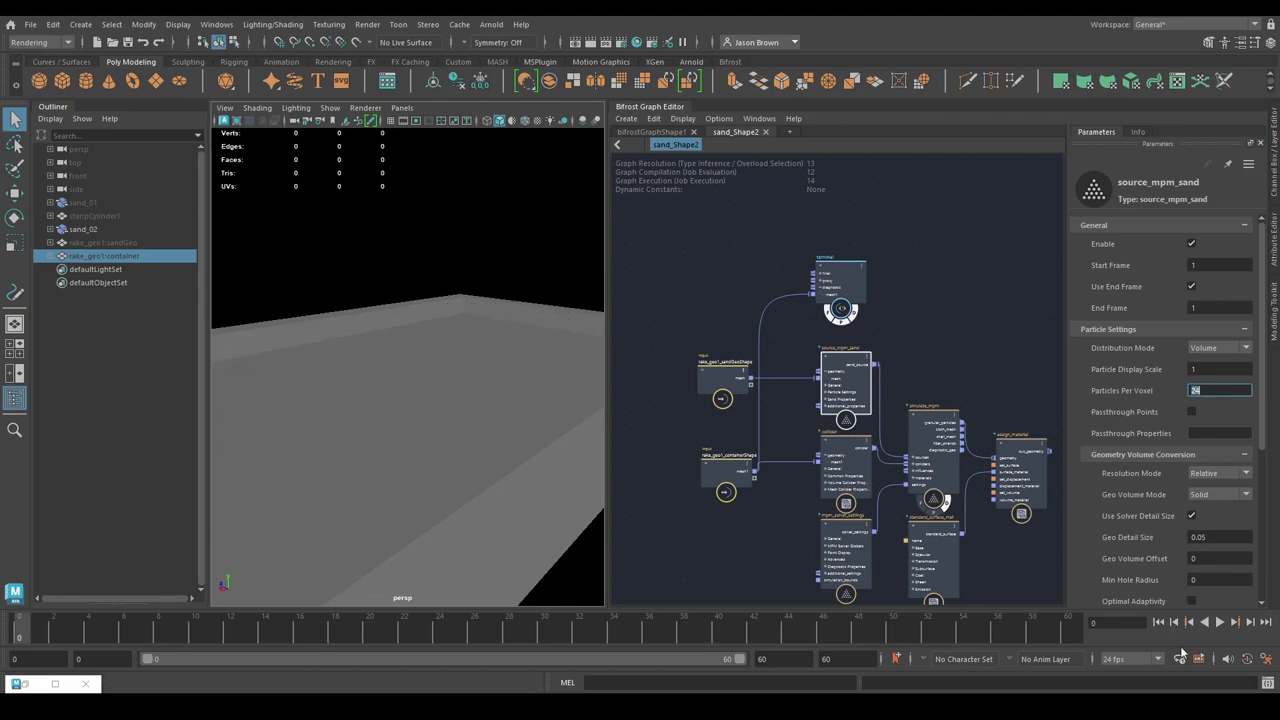
pyautogui.click(1220, 622)
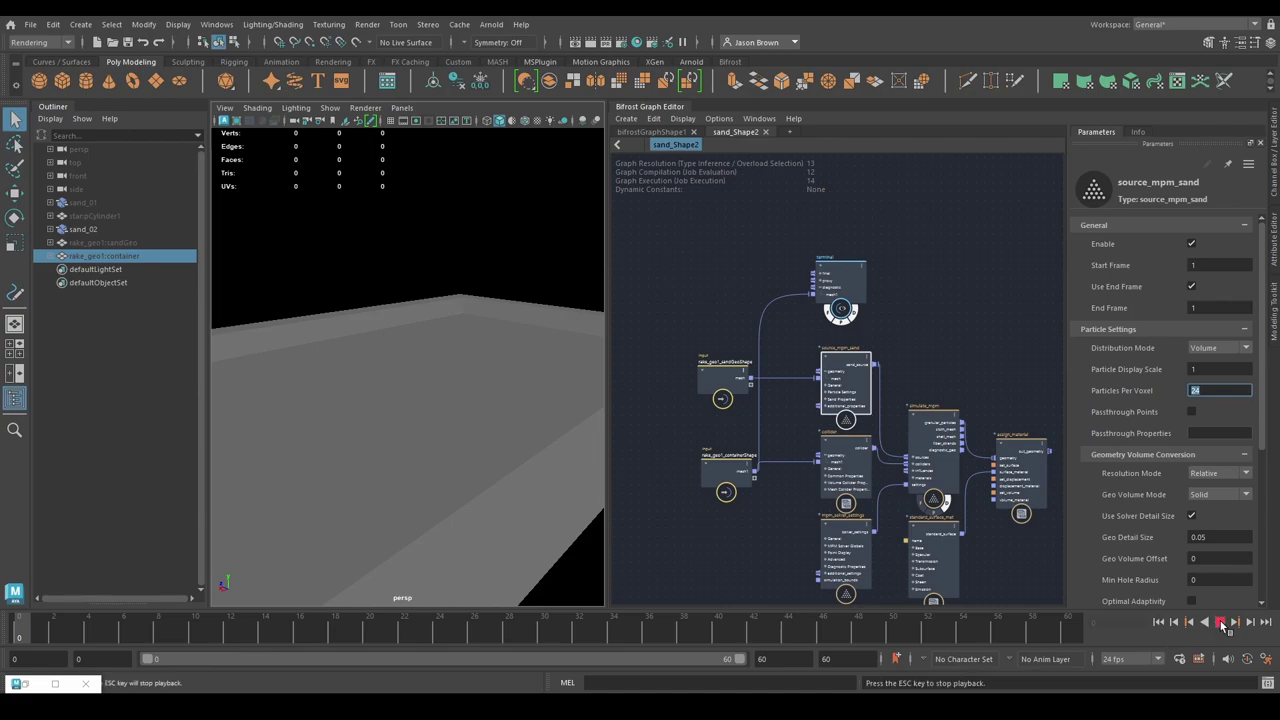
pyautogui.press('Escape')
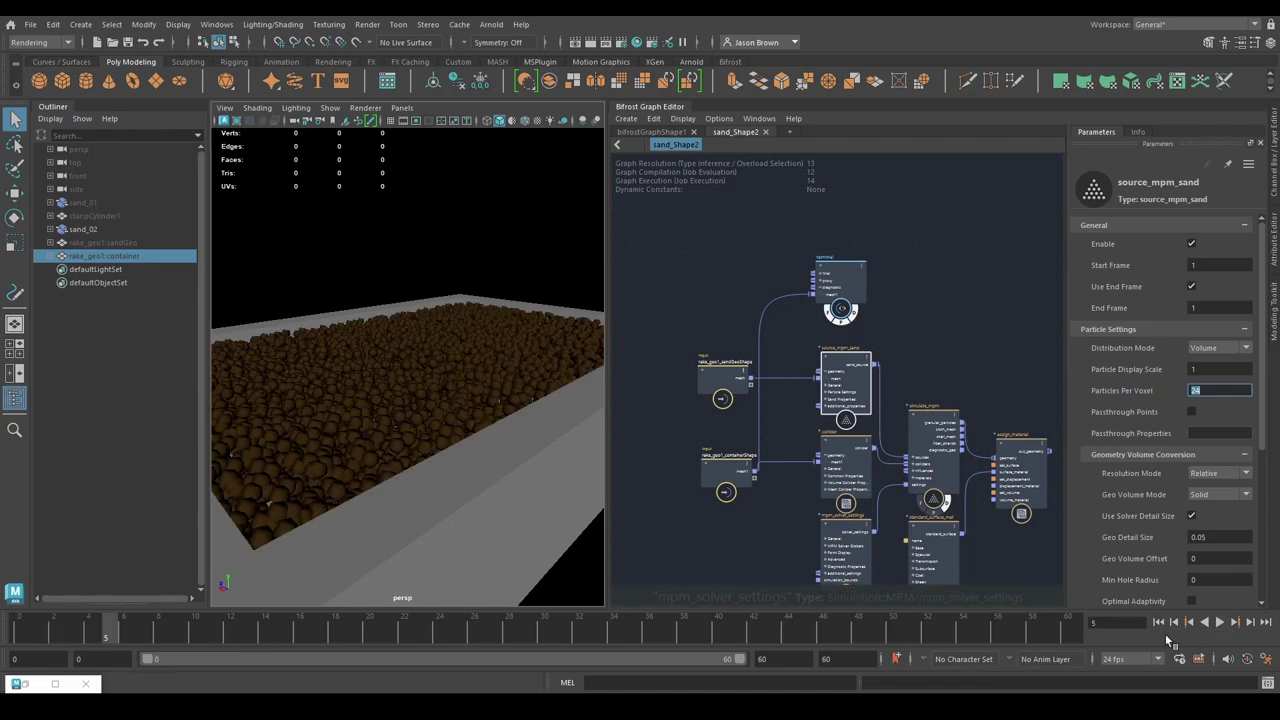
# Step: Set source_mpm_sand's Particles Per Voxel to 48 and replay the first frames of the simulation
pyautogui.click(1159, 623)
pyautogui.write('48')
pyautogui.press('Return')
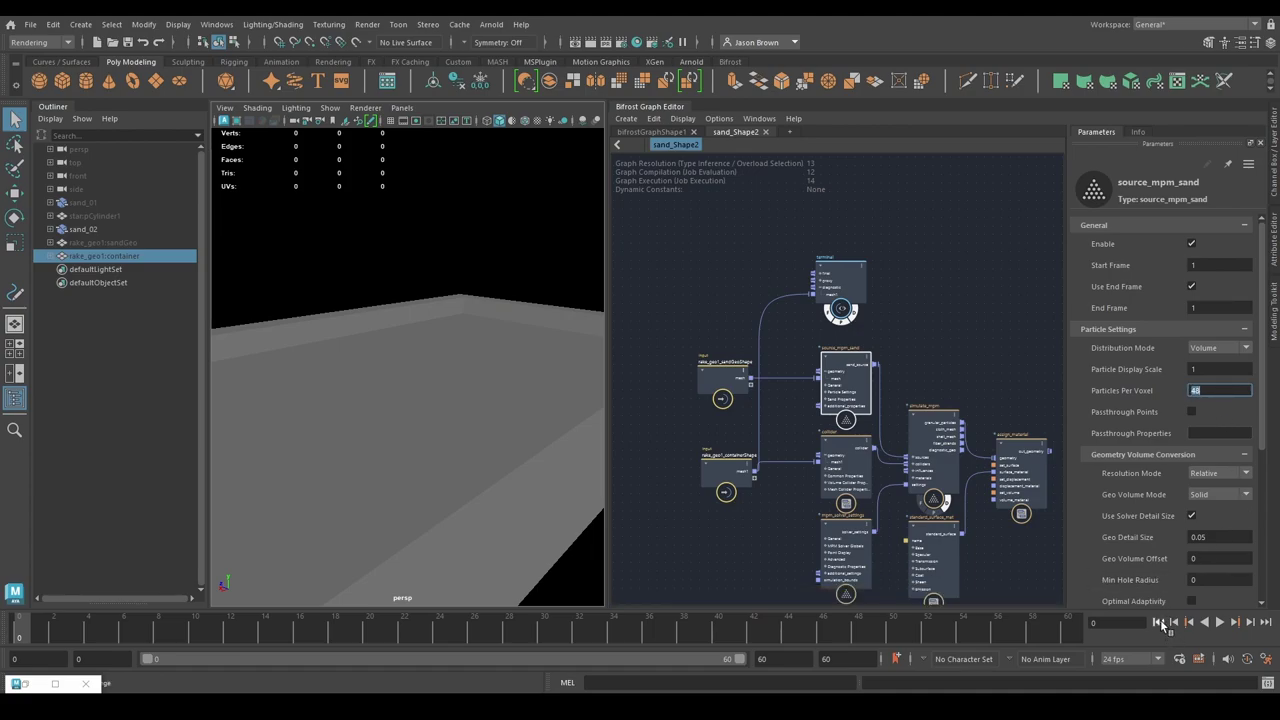
pyautogui.click(1220, 622)
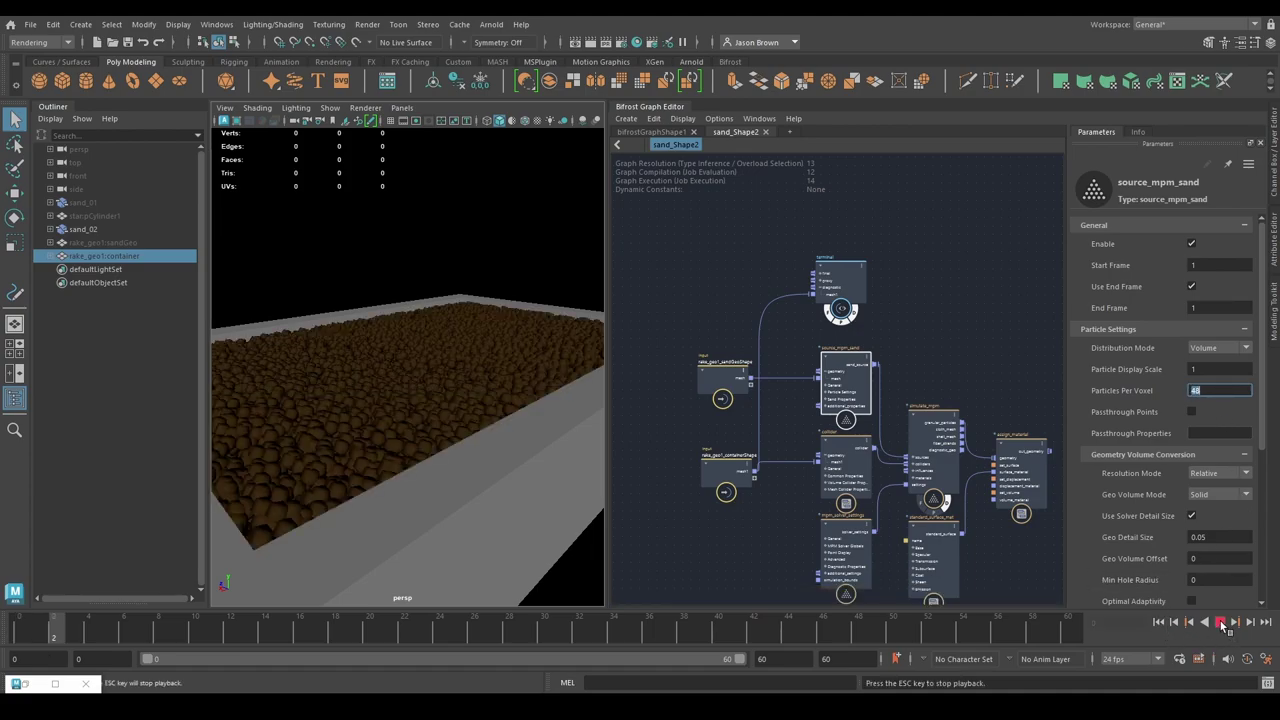
pyautogui.press('Escape')
pyautogui.keyDown('alt'); pyautogui.moveTo(386, 457); pyautogui.dragTo(434, 420); pyautogui.keyUp('alt')
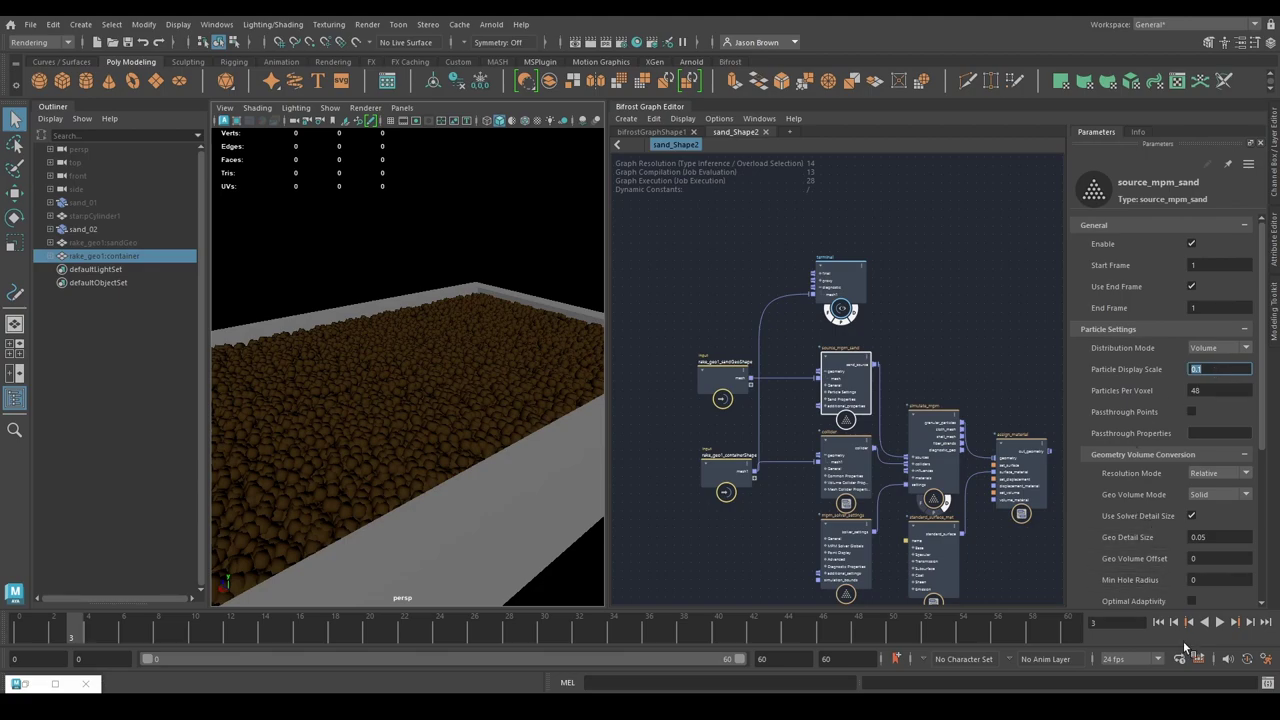
# Step: Set source_mpm_sand's Particle Display Scale to 0.1 and replay the first frames, viewing the sand from a different angle
pyautogui.click(1158, 622)
pyautogui.click(1220, 622)
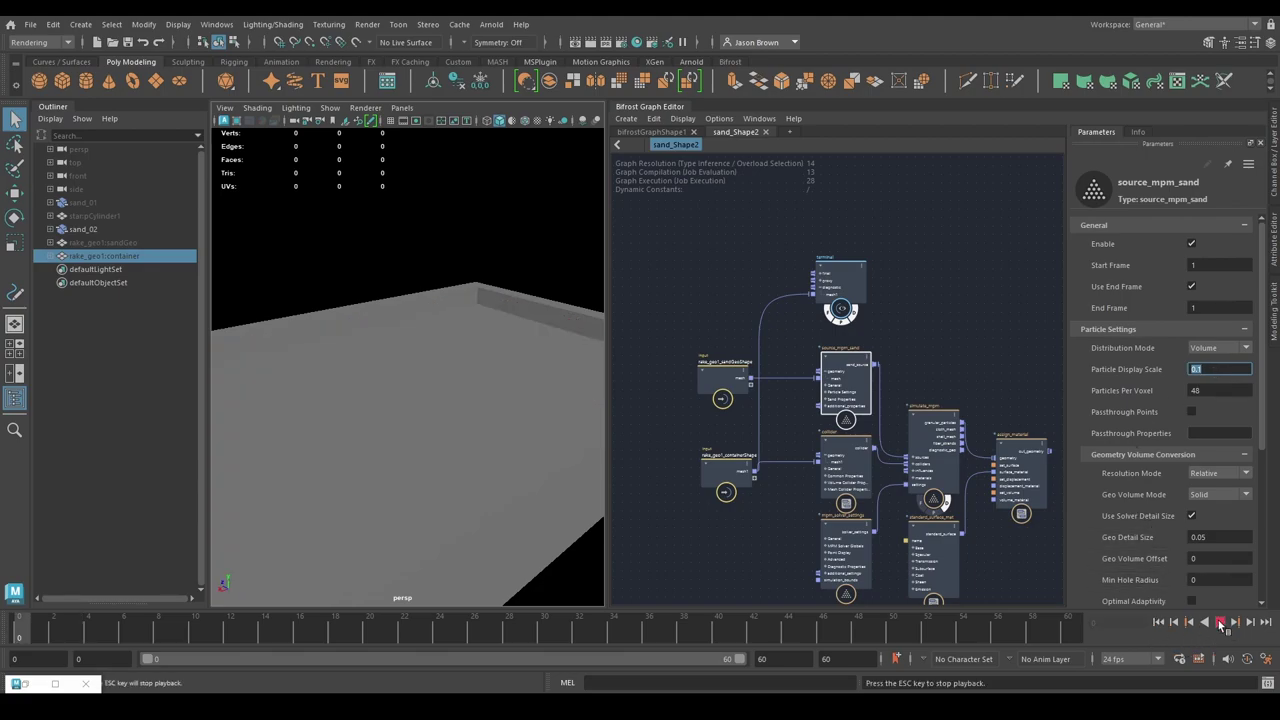
pyautogui.click(1220, 622)
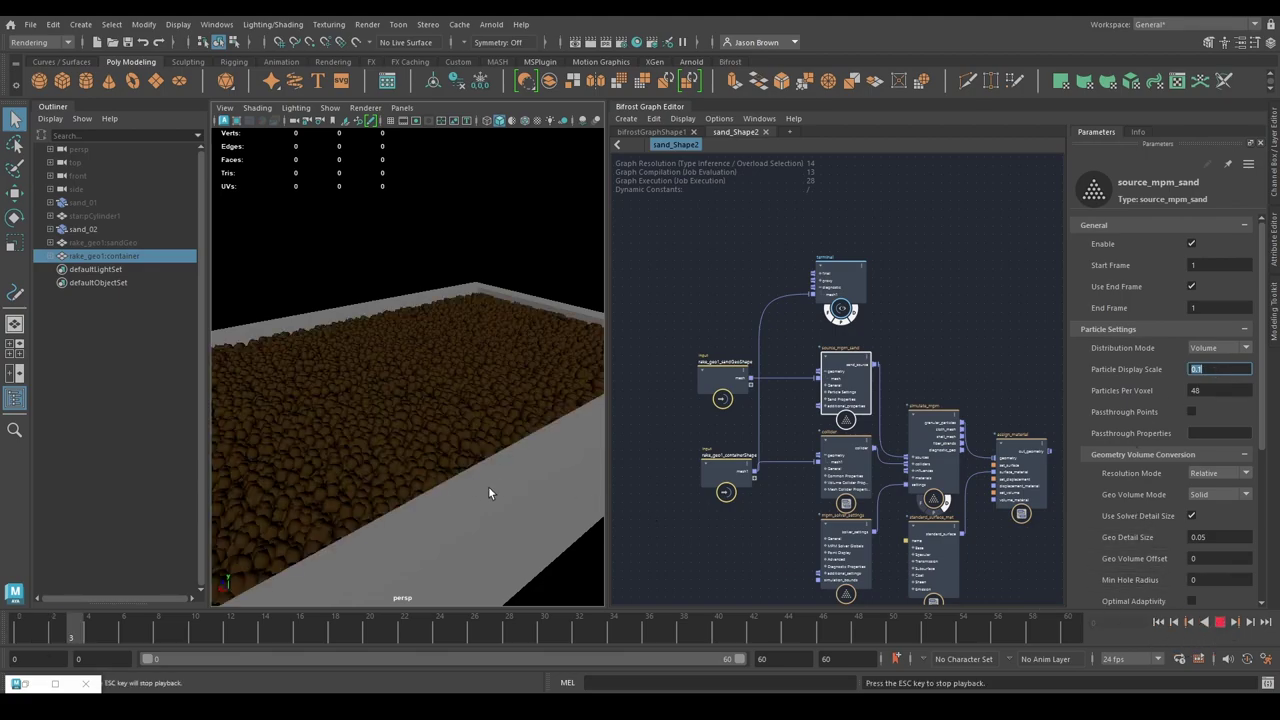
pyautogui.moveTo(506, 491)
pyautogui.keyDown('alt'); pyautogui.mouseDown()
pyautogui.moveTo(514, 457)
pyautogui.moveTo(486, 449)
pyautogui.moveTo(506, 467)
pyautogui.mouseUp(); pyautogui.keyUp('alt')
pyautogui.keyDown('alt'); pyautogui.moveTo(507, 468); pyautogui.dragTo(474, 508, button='middle'); pyautogui.keyUp('alt')
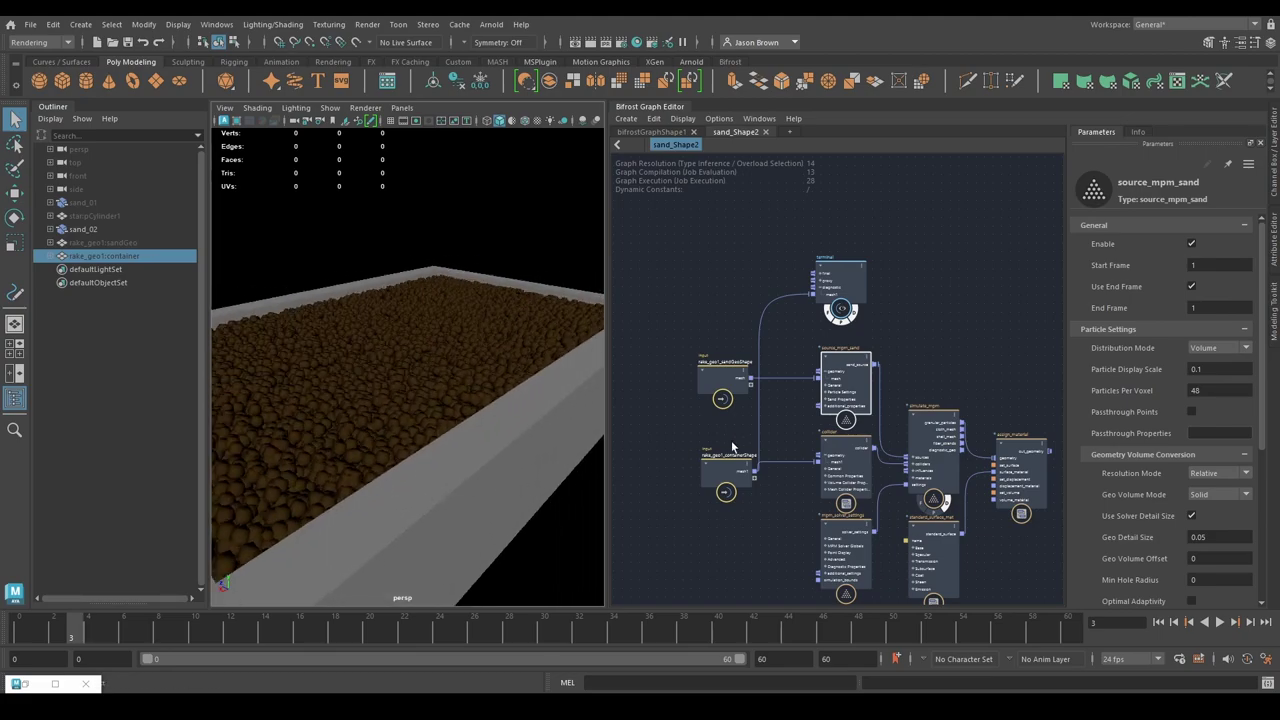
# Step: Move the terminal node above and beyond the simulation nodes and connect simulate_mpm's granular_particles output to its diagnostic input
pyautogui.keyDown('alt'); pyautogui.moveTo(881, 388); pyautogui.dragTo(803, 349, button='middle'); pyautogui.keyUp('alt')
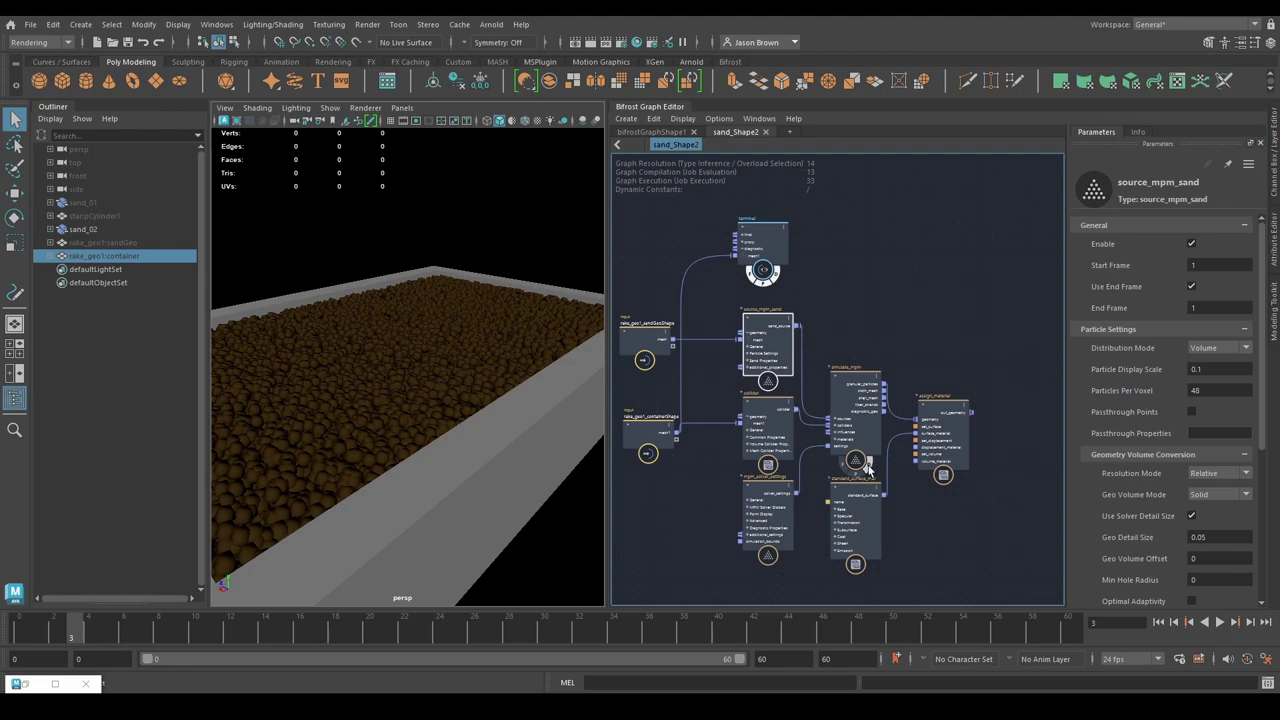
pyautogui.moveTo(760, 240); pyautogui.dragTo(1032, 256)
pyautogui.moveTo(885, 383); pyautogui.dragTo(1015, 268)
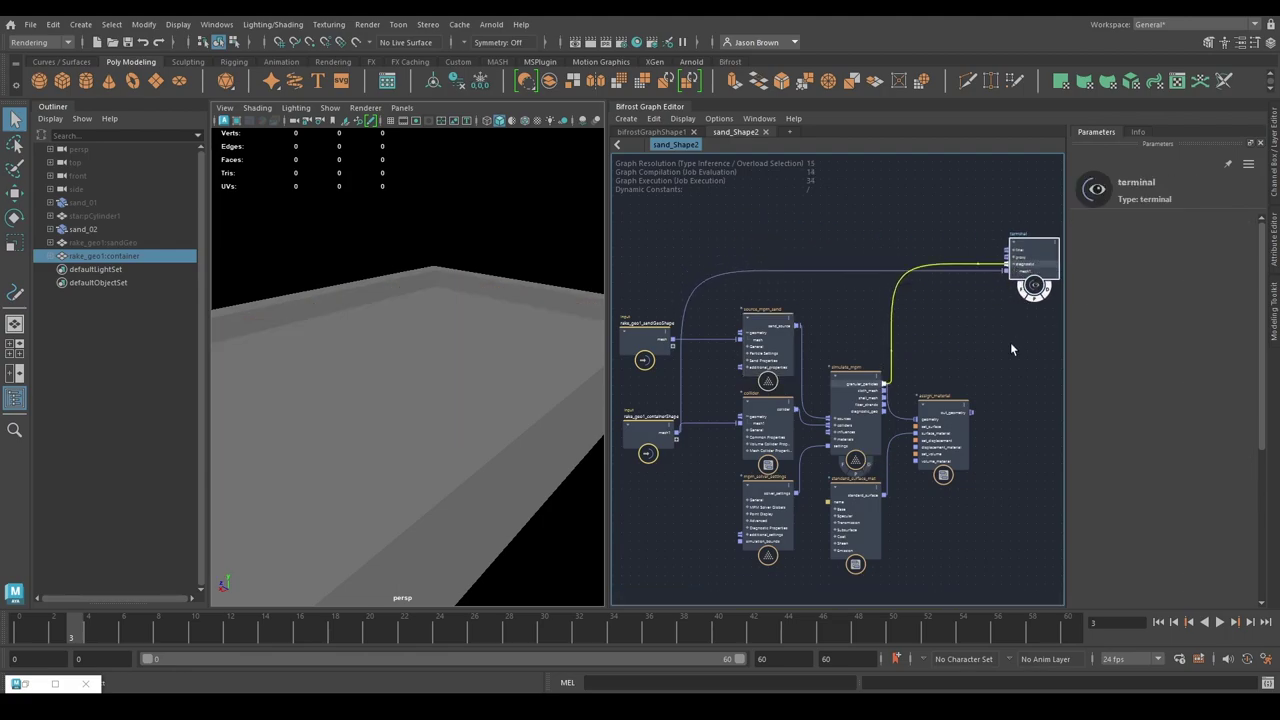
pyautogui.moveTo(494, 366)
pyautogui.keyDown('alt'); pyautogui.mouseDown()
pyautogui.moveTo(477, 374)
pyautogui.moveTo(526, 351)
pyautogui.moveTo(517, 356)
pyautogui.mouseUp(); pyautogui.keyUp('alt')
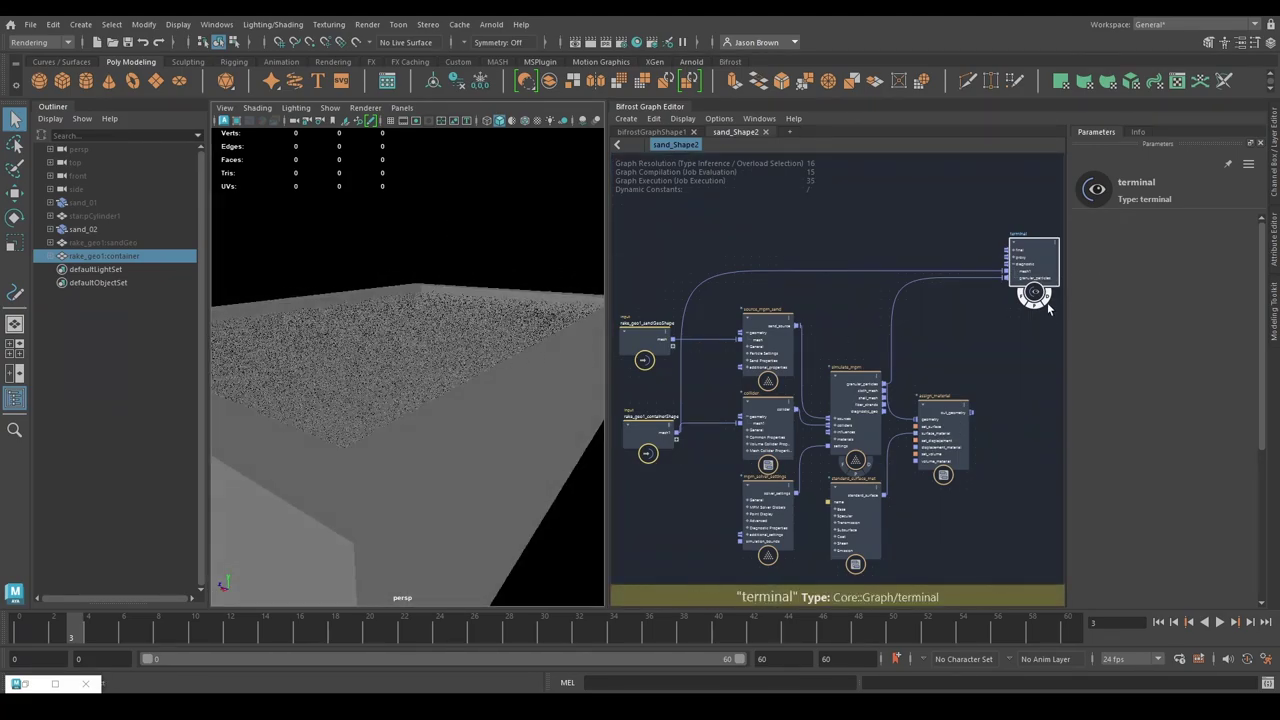
pyautogui.scroll(4, 1045, 310)
pyautogui.moveTo(512, 368)
pyautogui.keyDown('alt'); pyautogui.mouseDown(button='right')
pyautogui.moveTo(629, 389)
pyautogui.moveTo(498, 379)
pyautogui.mouseUp(button='right'); pyautogui.keyUp('alt')
pyautogui.keyDown('alt'); pyautogui.moveTo(498, 379); pyautogui.dragTo(495, 394); pyautogui.keyUp('alt')
pyautogui.keyDown('alt'); pyautogui.moveTo(495, 394); pyautogui.dragTo(510, 390, button='right'); pyautogui.keyUp('alt')
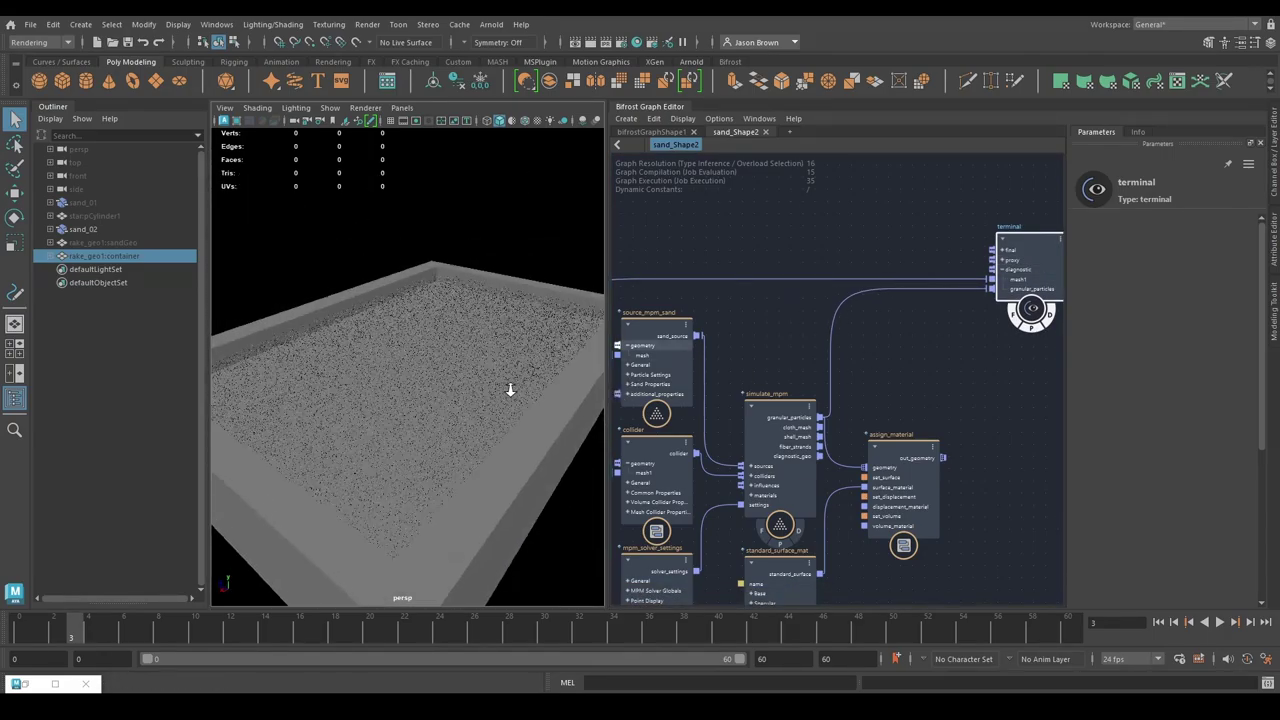
# Step: Replay the simulation from frame 0 and disconnect granular_particles from the terminal's diagnostic input
pyautogui.click(1160, 622)
pyautogui.click(1219, 622)
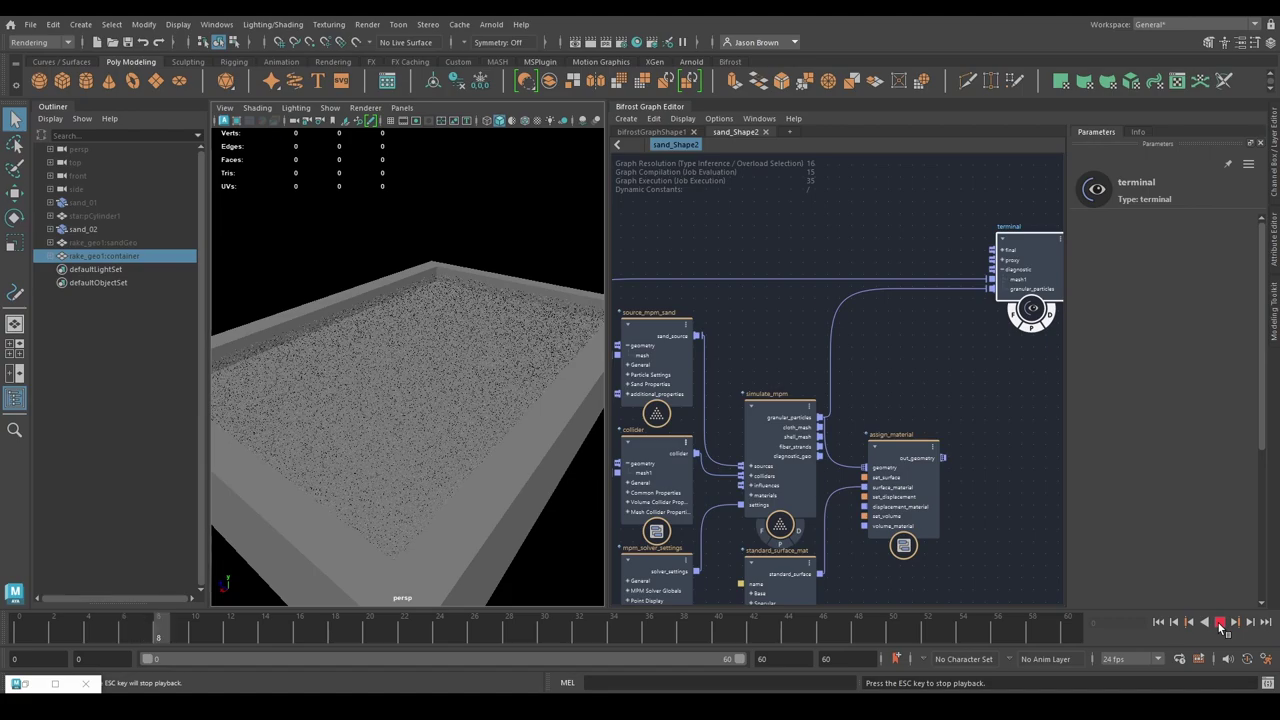
pyautogui.press('Escape')
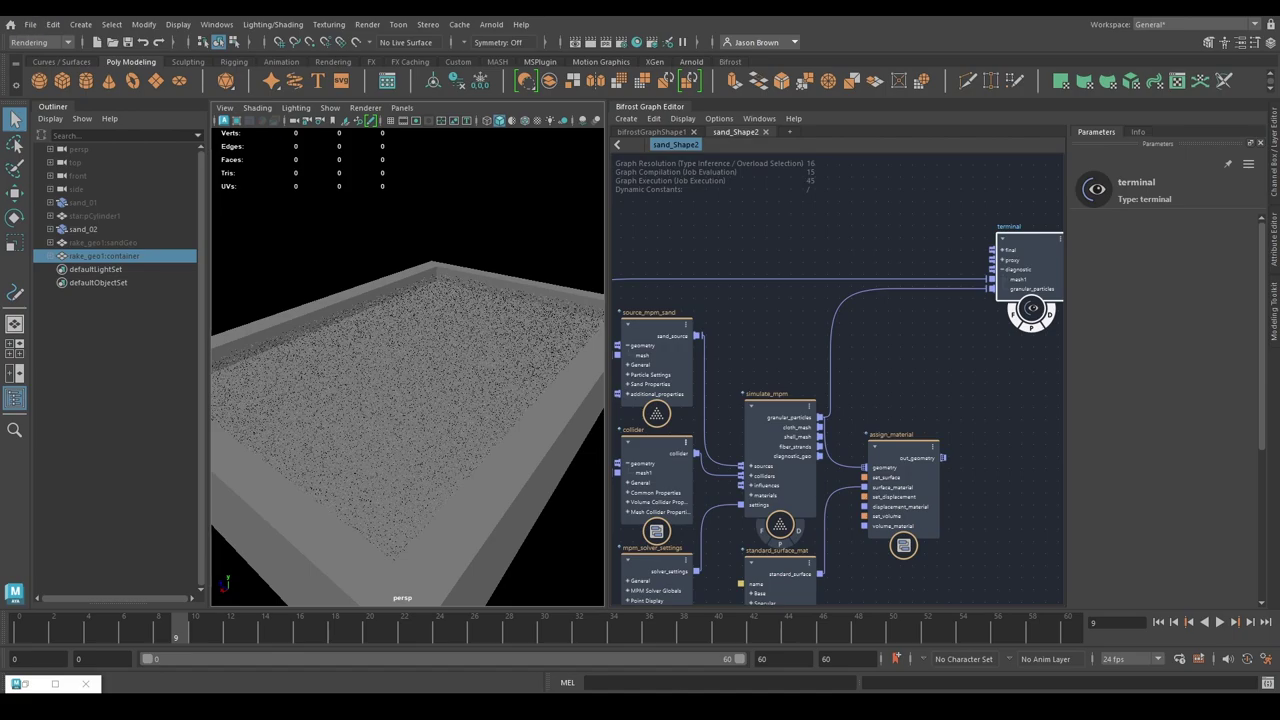
pyautogui.moveTo(988, 289); pyautogui.dragTo(943, 385)
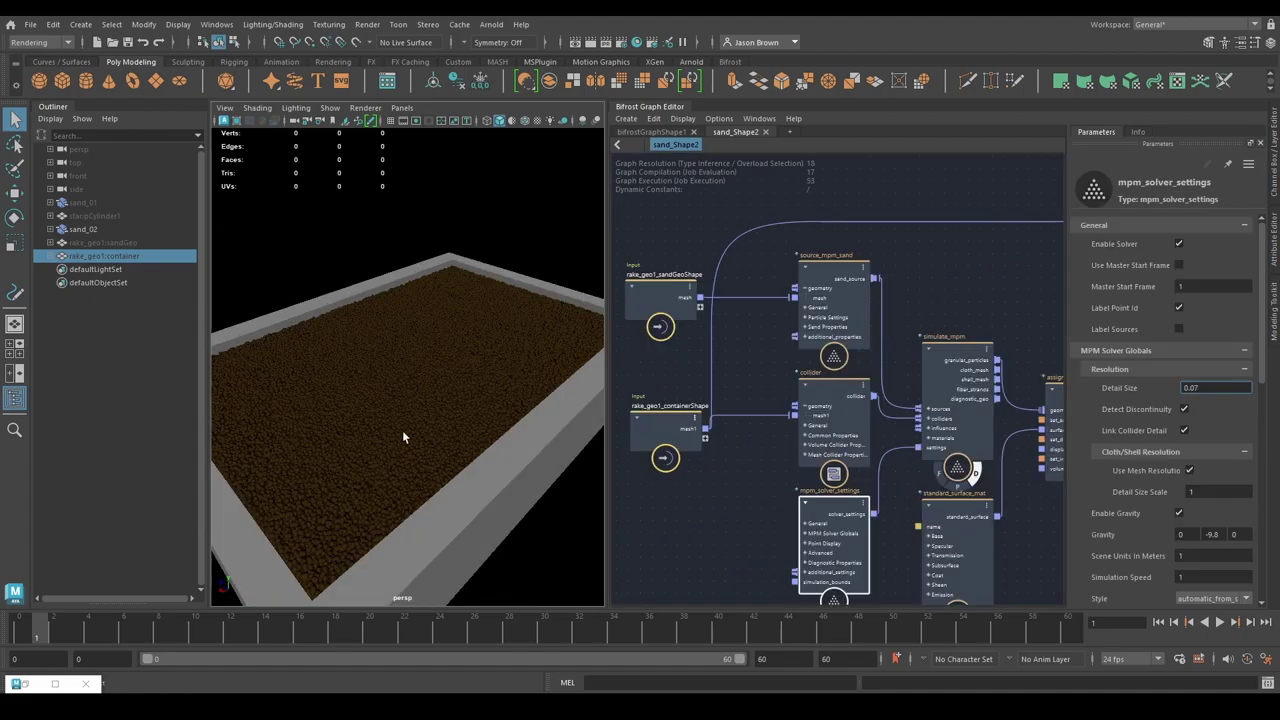
# Step: Examine the sand up close and review the source_mpm_sand particle settings and the mpm_solver_settings resolution
pyautogui.keyDown('alt'); pyautogui.moveTo(402, 430); pyautogui.dragTo(486, 423); pyautogui.keyUp('alt')
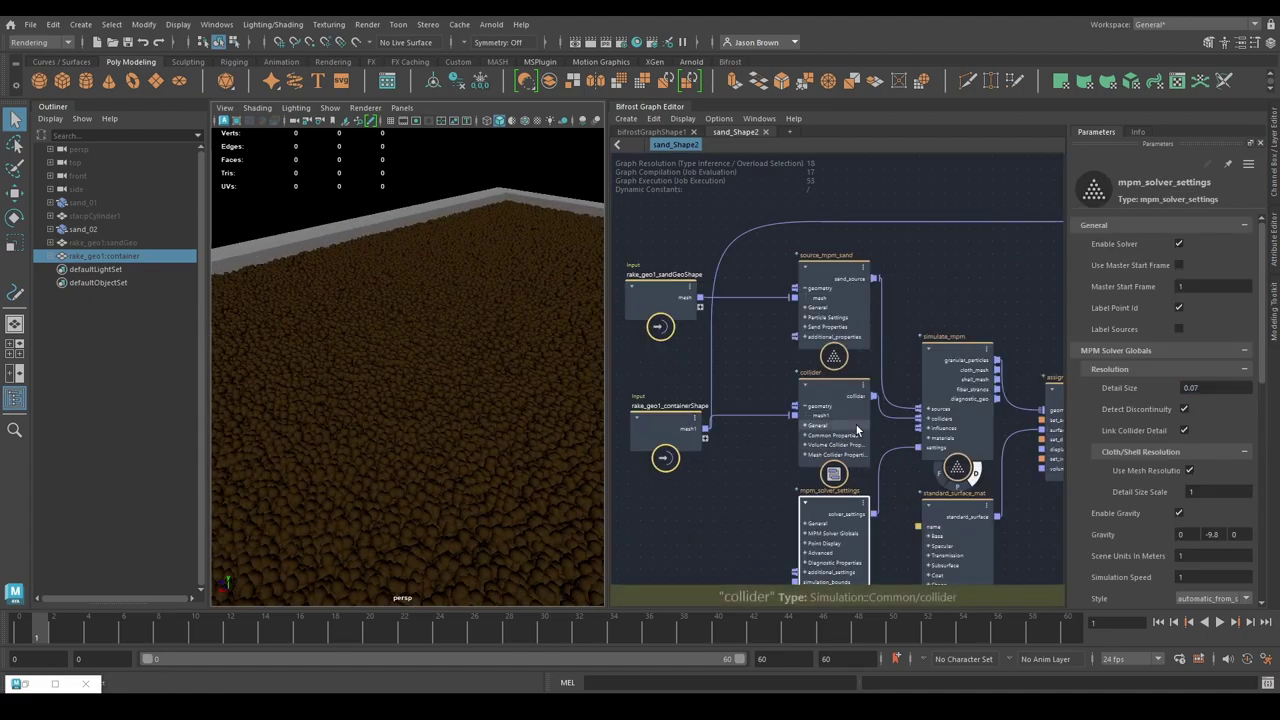
pyautogui.click(833, 295)
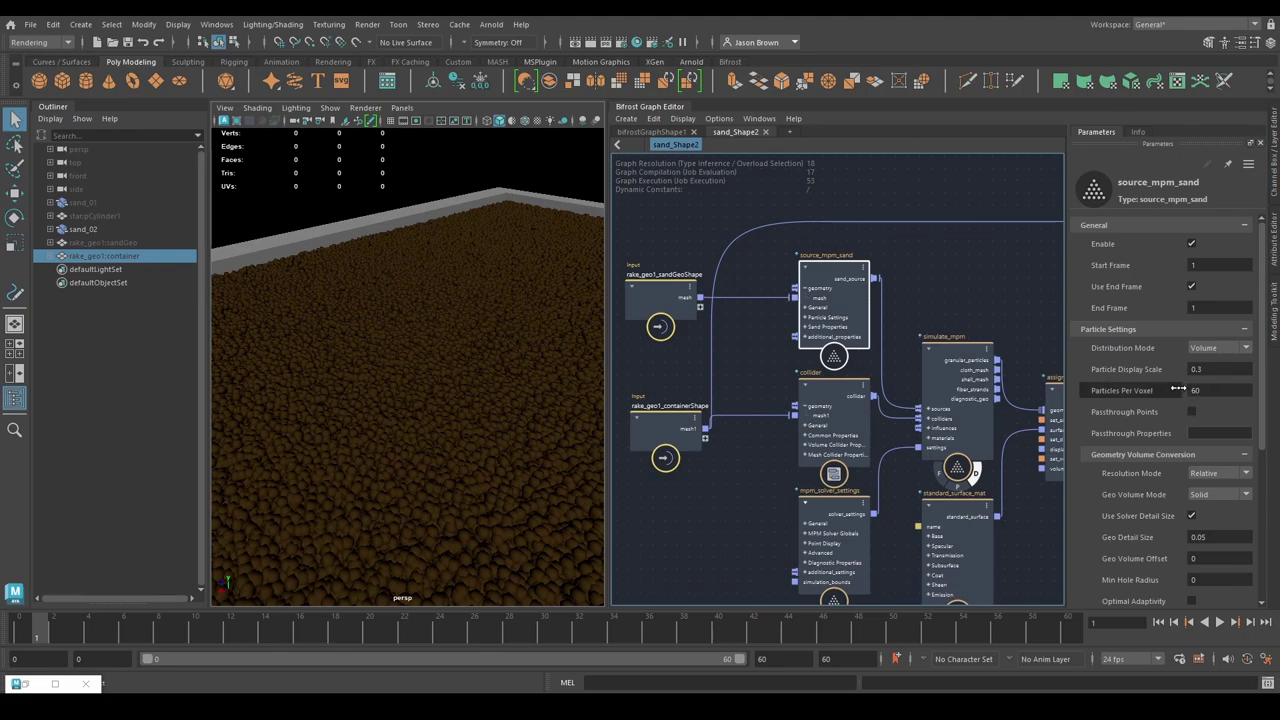
pyautogui.click(833, 530)
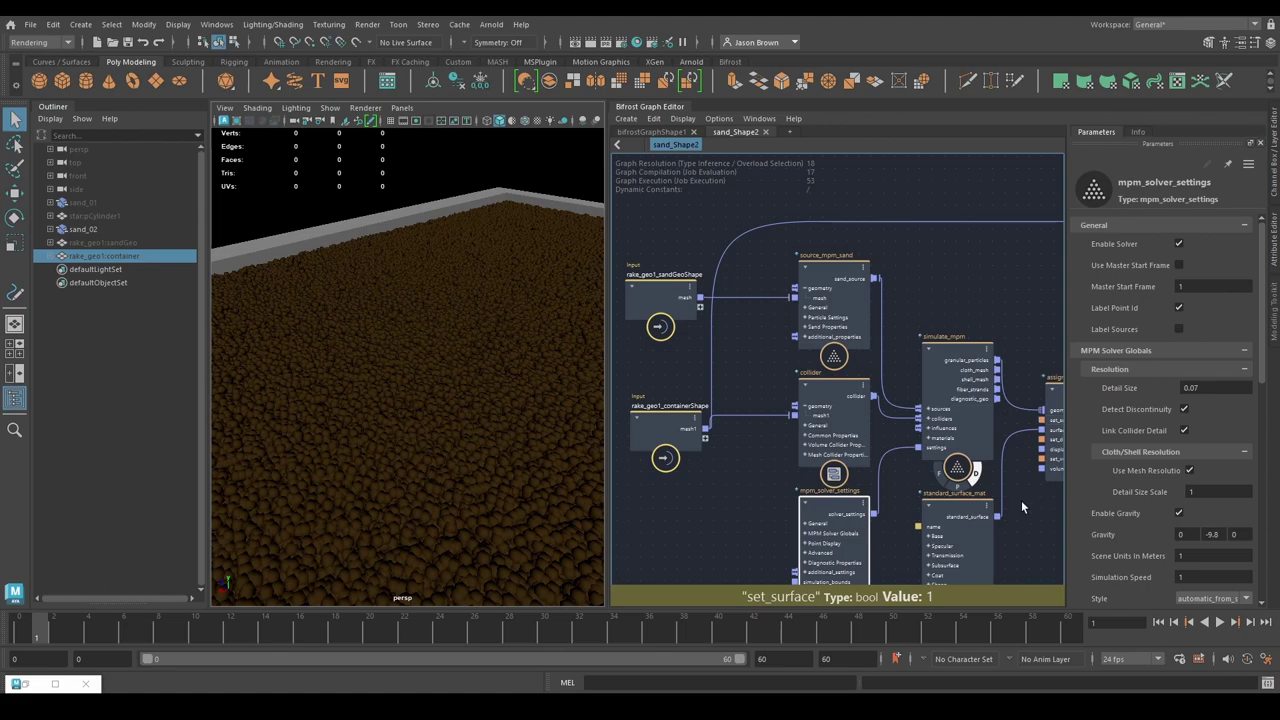
pyautogui.keyDown('alt'); pyautogui.moveTo(524, 409); pyautogui.dragTo(405, 372); pyautogui.keyUp('alt')
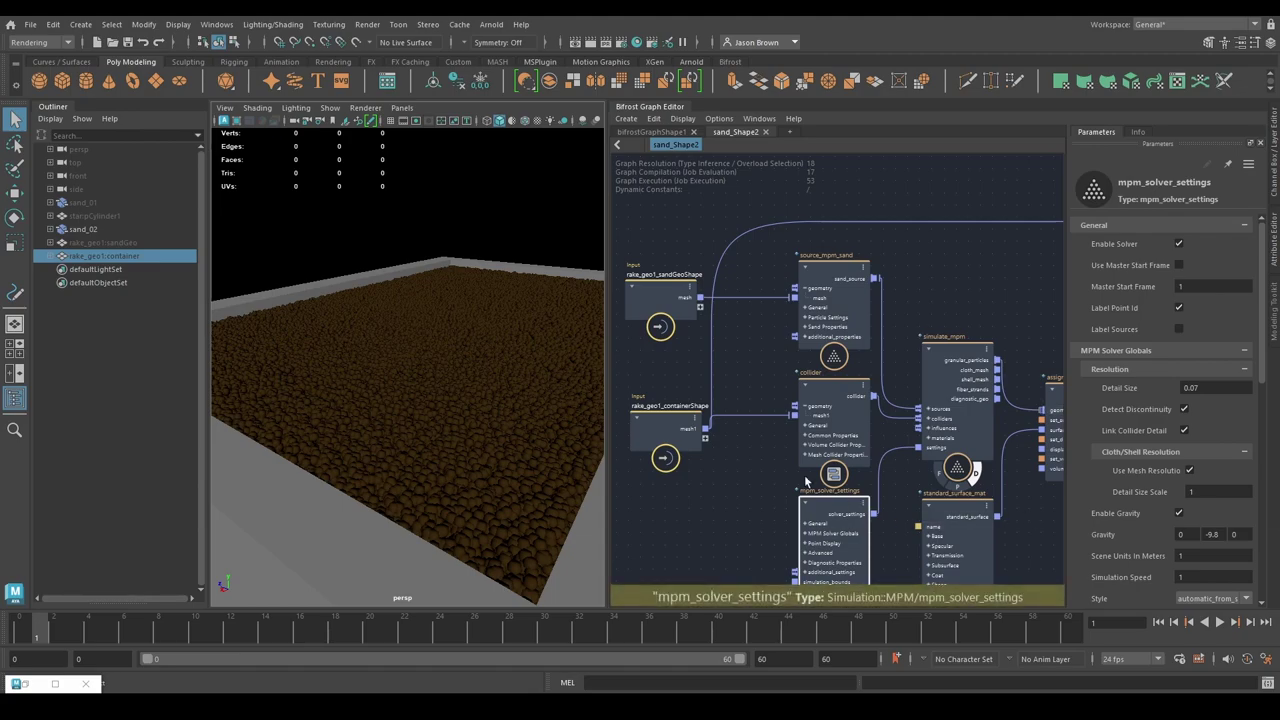
# Step: Import rake.ma into the scene and inspect the rake against the sand surface
pyautogui.scroll(-3, 739, 354)
pyautogui.keyDown('alt'); pyautogui.moveTo(726, 371); pyautogui.dragTo(774, 401, button='middle'); pyautogui.keyUp('alt')
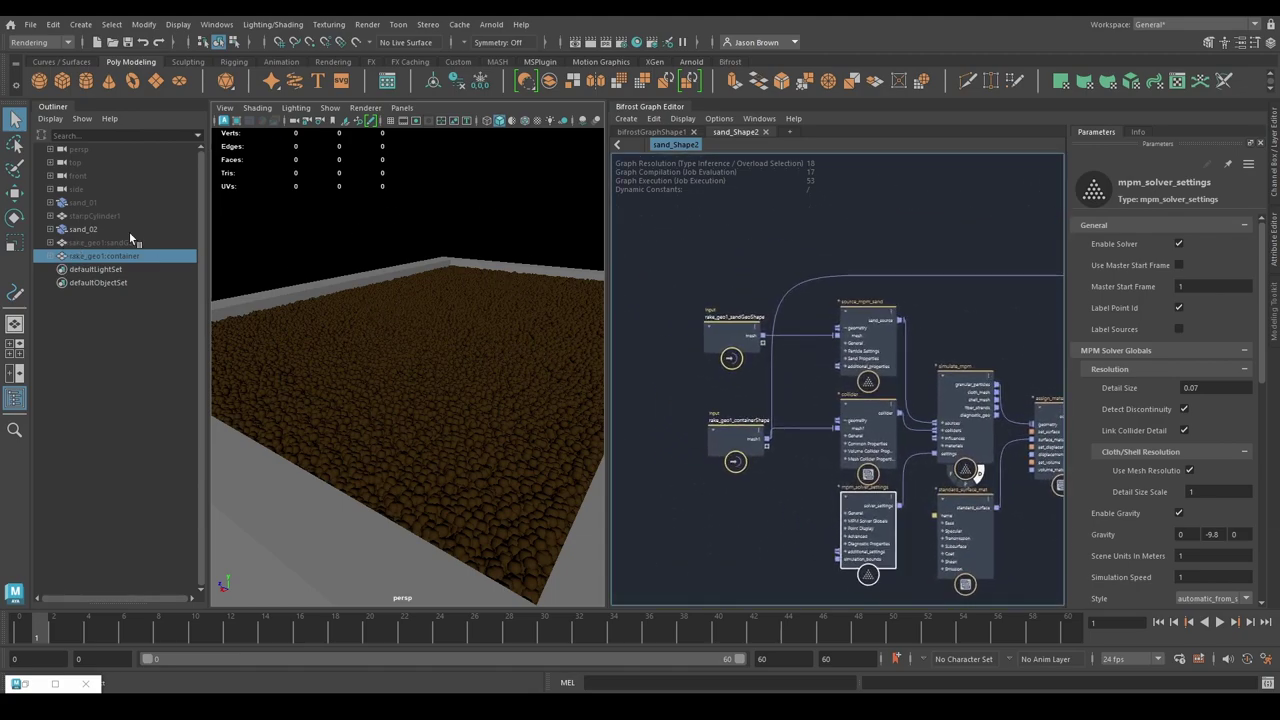
pyautogui.click(91, 243)
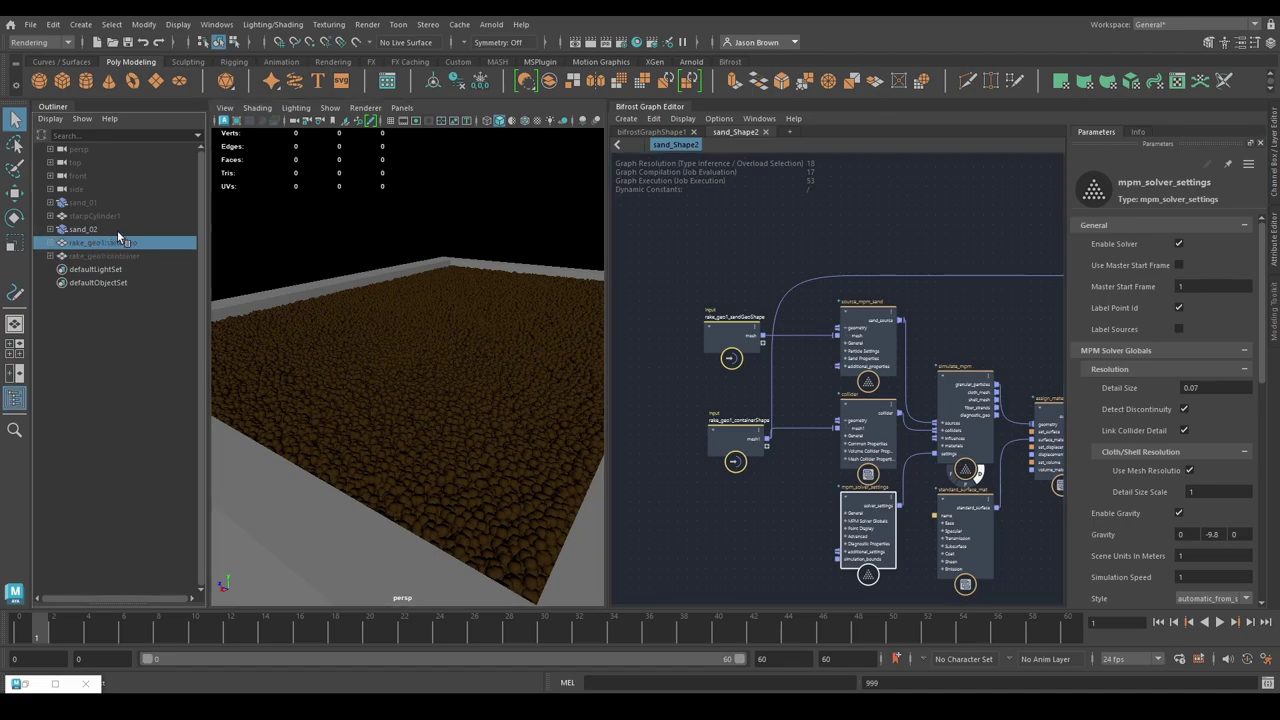
pyautogui.click(30, 24)
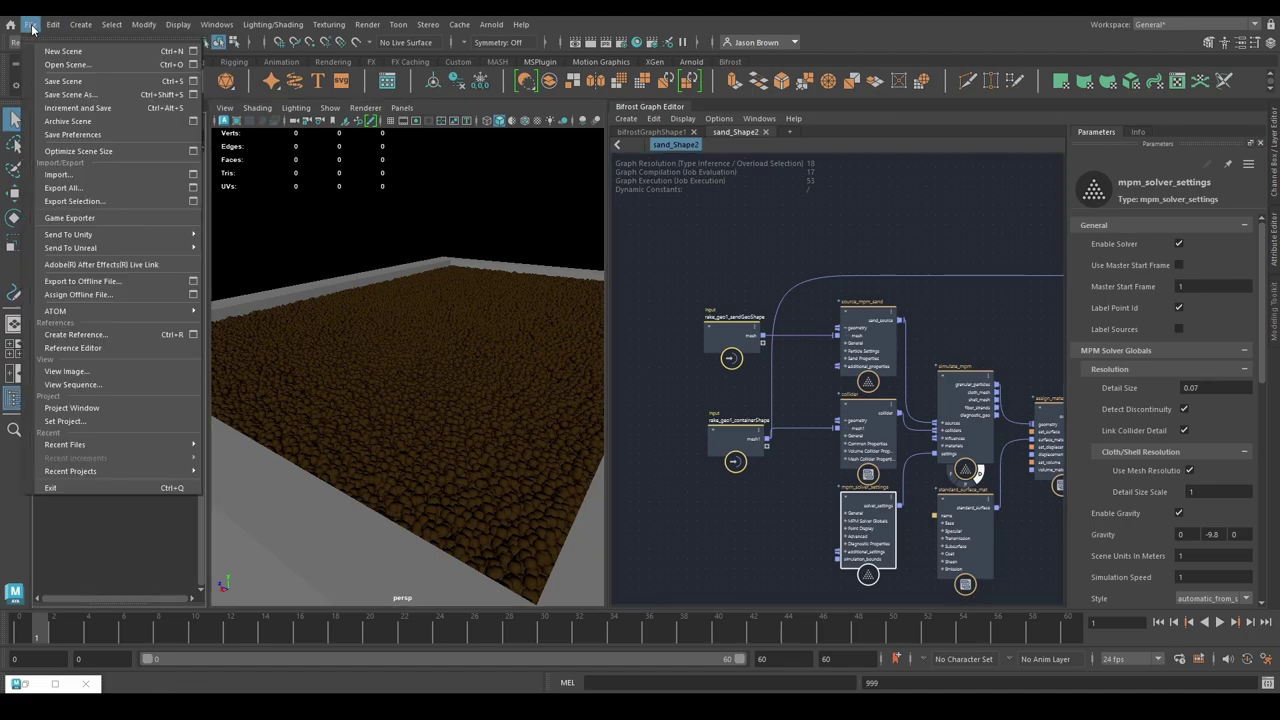
pyautogui.click(72, 170)
pyautogui.doubleClick(458, 208)
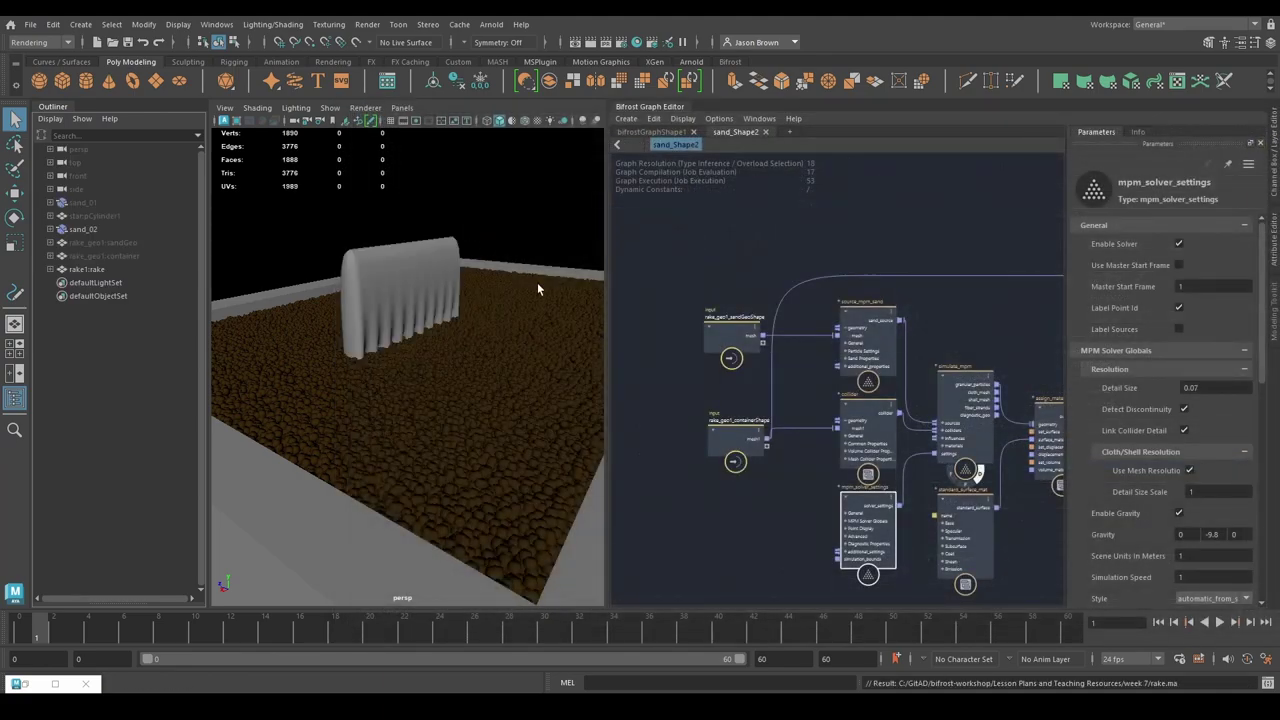
pyautogui.moveTo(412, 303)
pyautogui.keyDown('alt'); pyautogui.mouseDown()
pyautogui.moveTo(394, 303)
pyautogui.moveTo(466, 354)
pyautogui.moveTo(494, 430)
pyautogui.moveTo(355, 333)
pyautogui.moveTo(408, 320)
pyautogui.mouseUp(); pyautogui.keyUp('alt')
pyautogui.scroll(8, 447, 327)
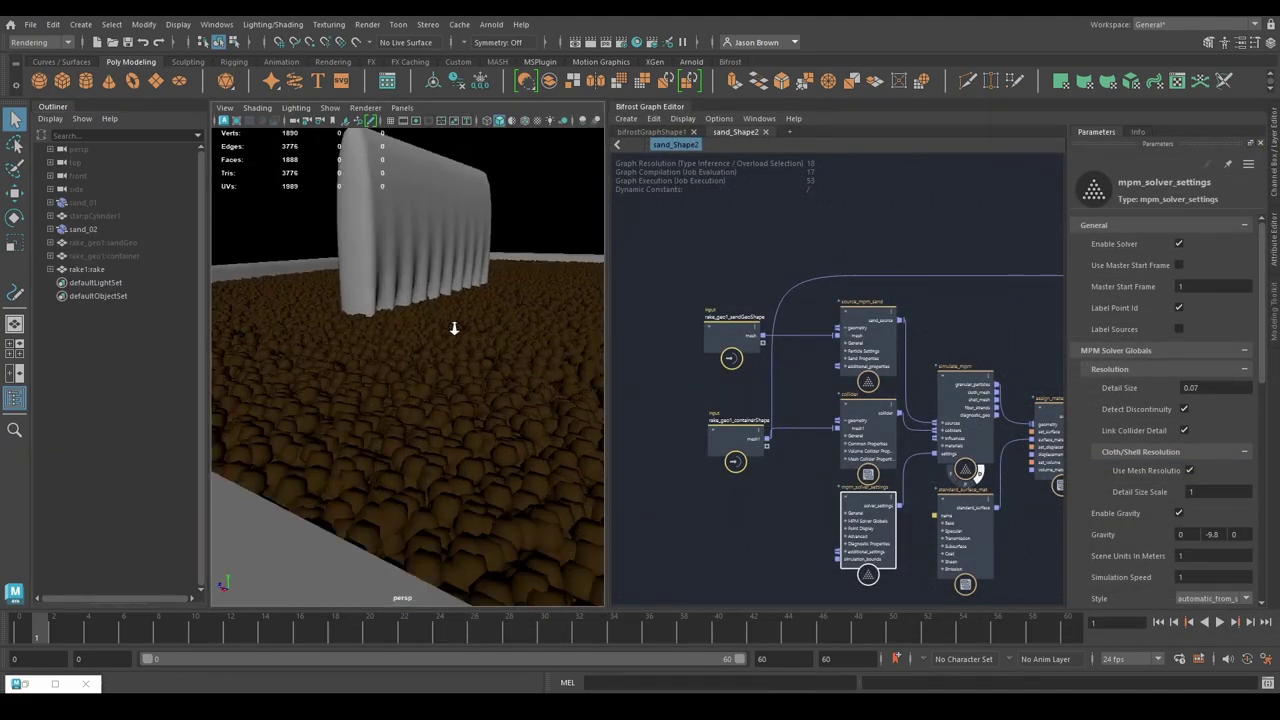
pyautogui.keyDown('alt'); pyautogui.moveTo(440, 323); pyautogui.dragTo(395, 356, button='right'); pyautogui.keyUp('alt')
pyautogui.scroll(-3, 818, 338)
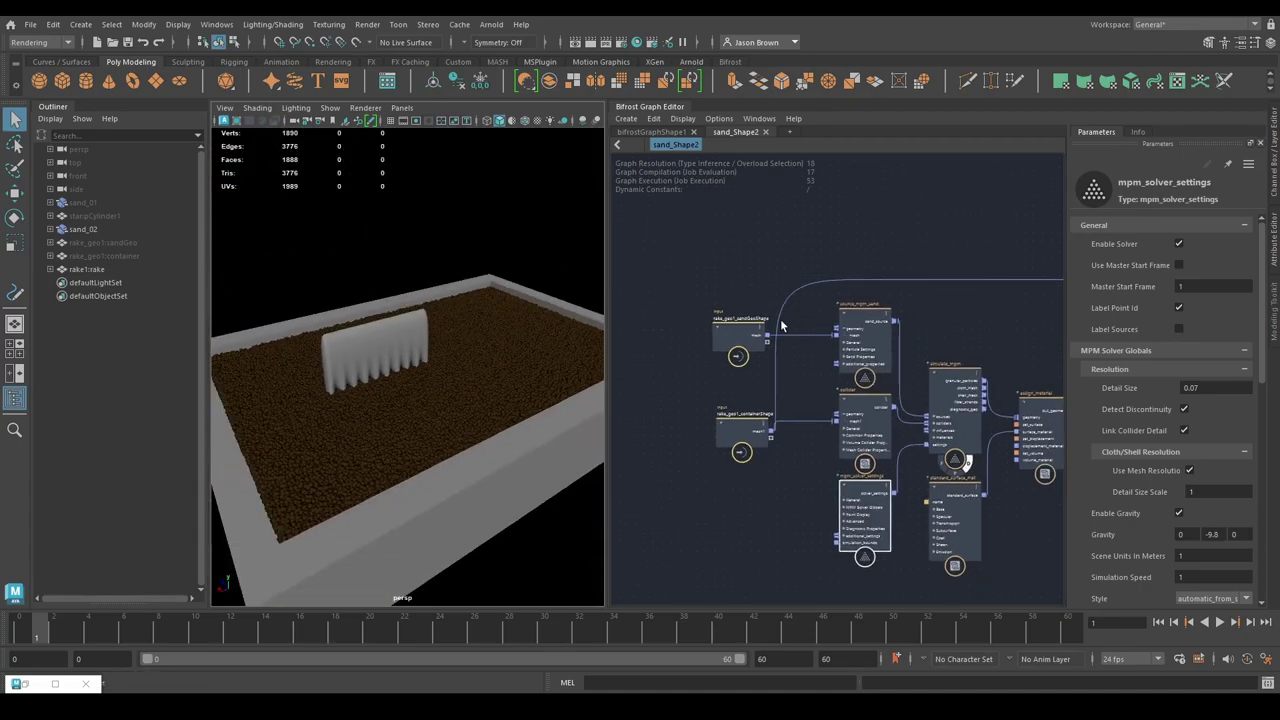
# Step: Hide the imported rake1:rake mesh and add it to the sand_02 graph as an input node
pyautogui.click(90, 270)
pyautogui.press('h')
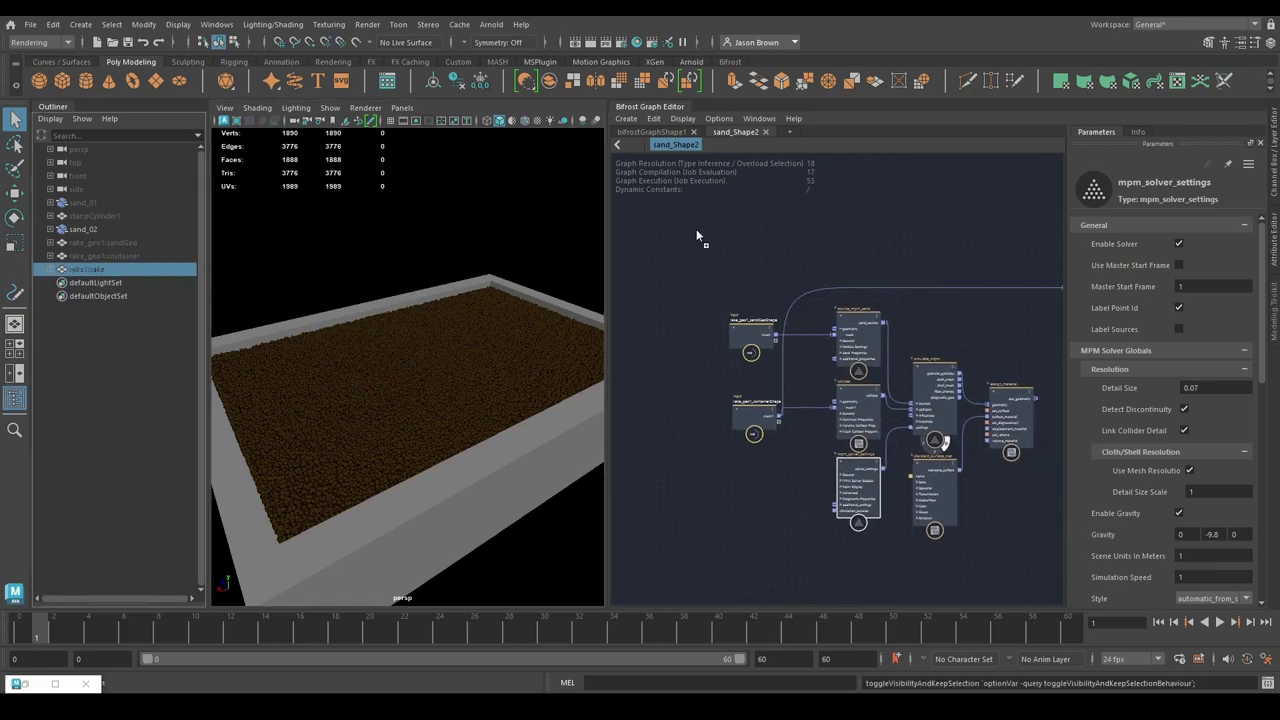
pyautogui.moveTo(826, 277); pyautogui.dragTo(801, 271)
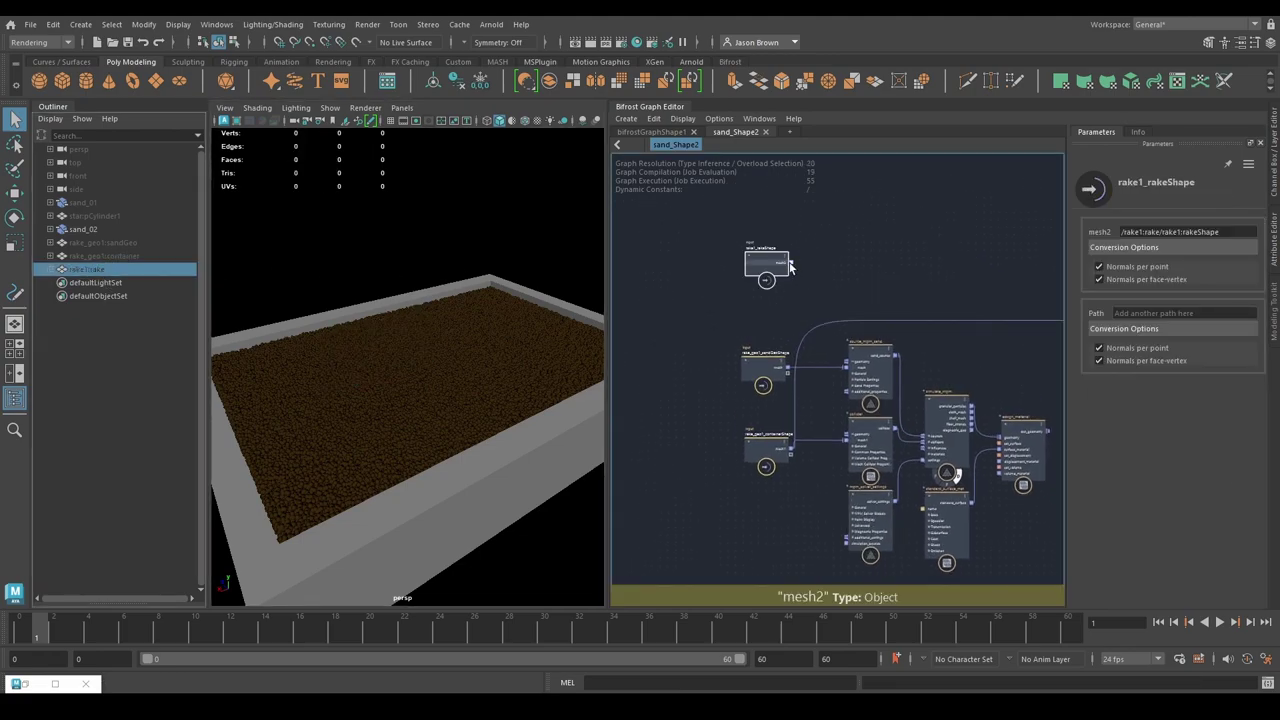
# Step: Connect the rake input's mesh2 output to the terminal's diagnostic input and move the rake node higher above the sand geometry input
pyautogui.moveTo(791, 264); pyautogui.dragTo(748, 303)
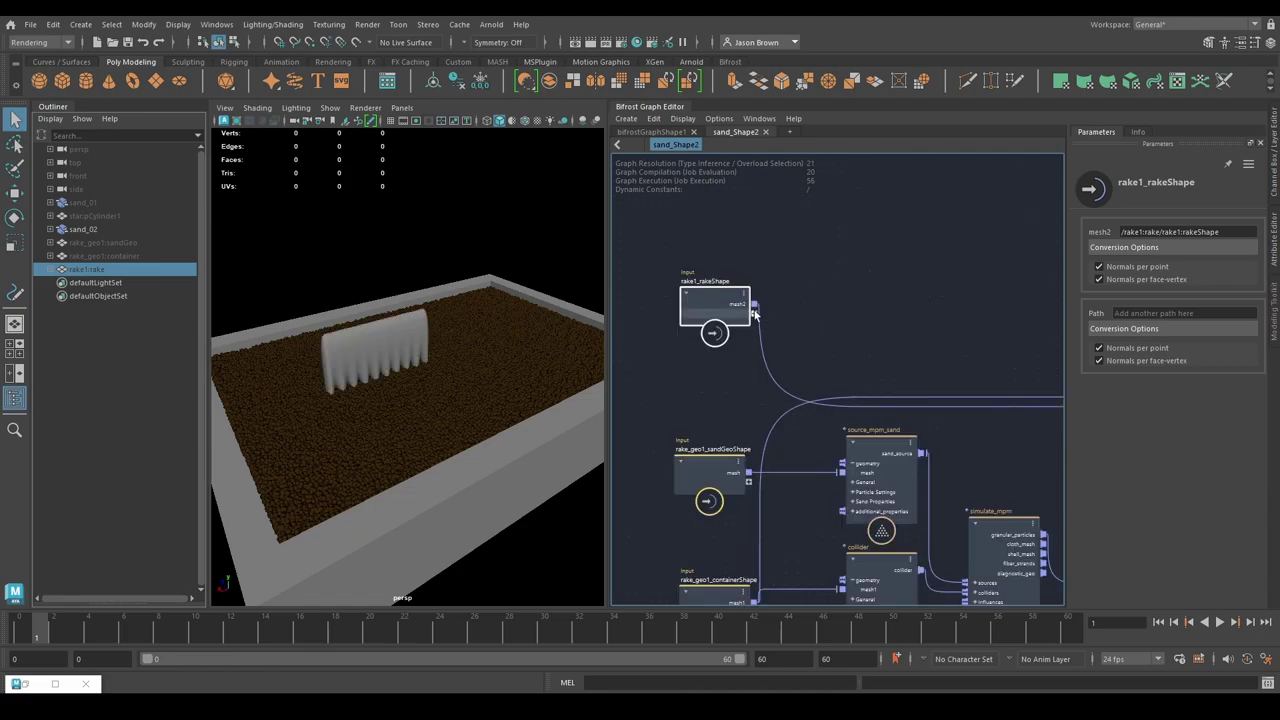
pyautogui.moveTo(718, 316); pyautogui.dragTo(735, 226)
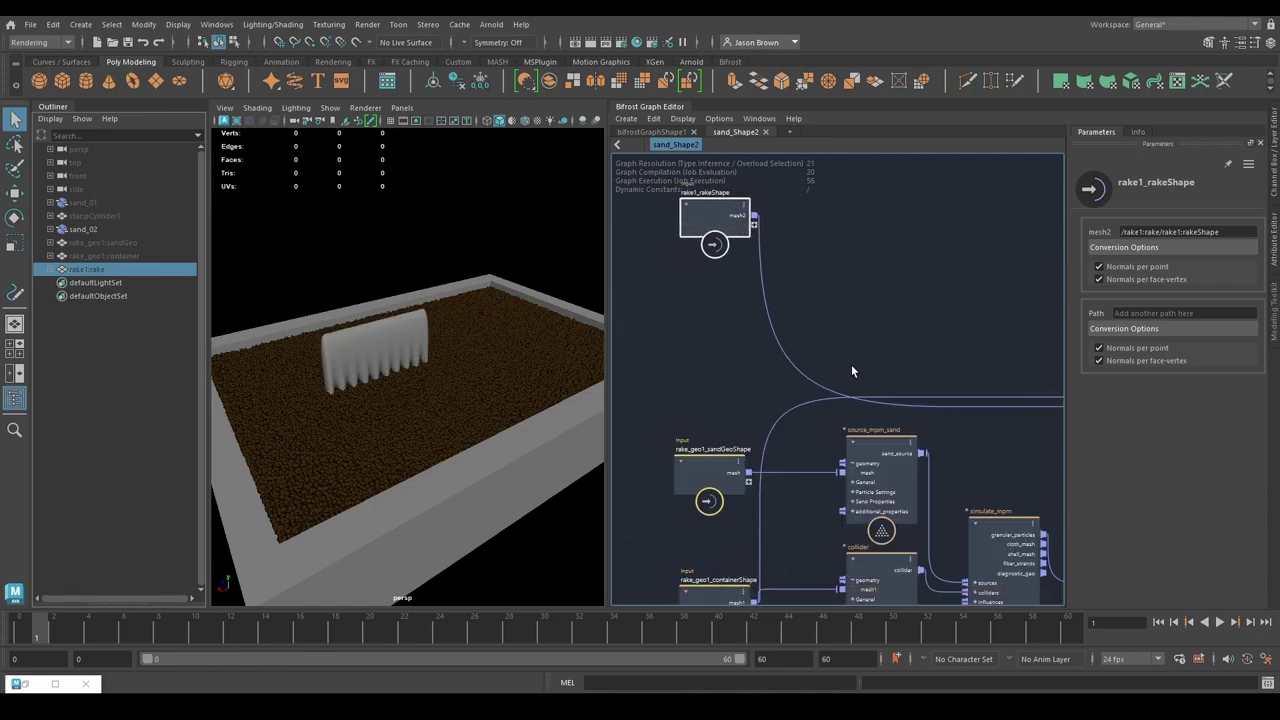
pyautogui.moveTo(811, 274); pyautogui.dragTo(774, 340, button='middle')
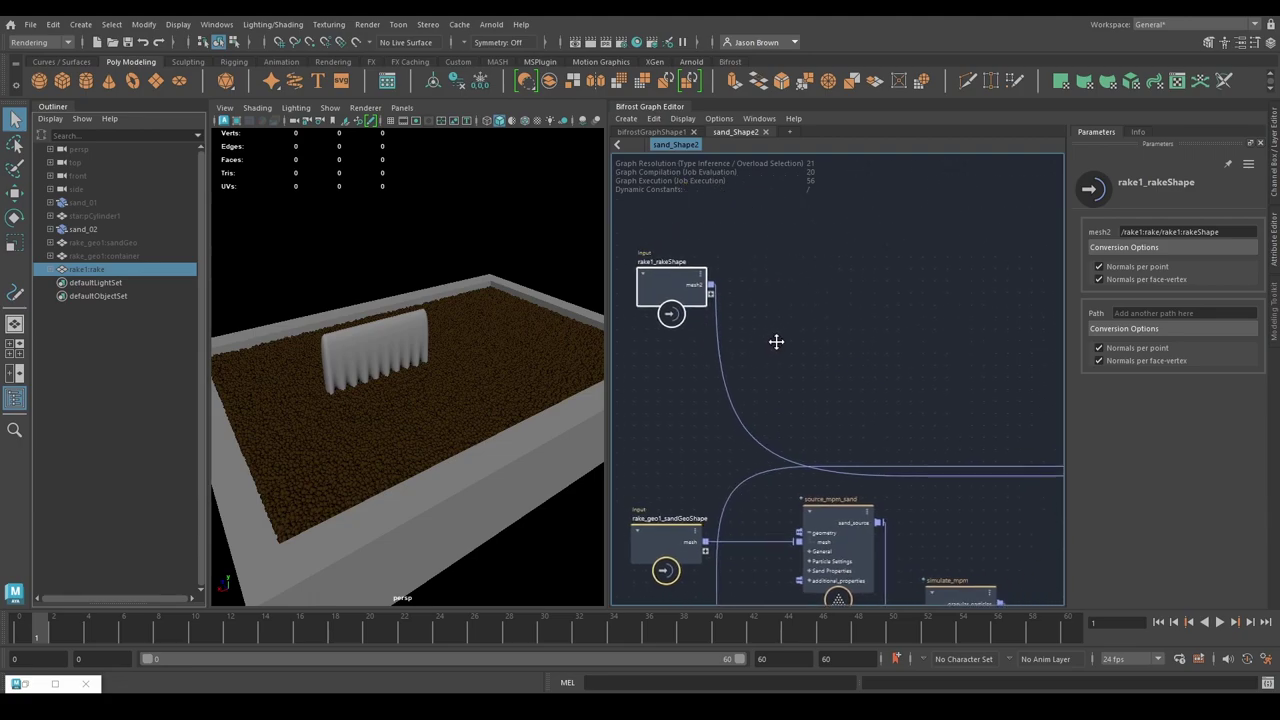
pyautogui.keyDown('alt'); pyautogui.moveTo(542, 474); pyautogui.dragTo(483, 518); pyautogui.keyUp('alt')
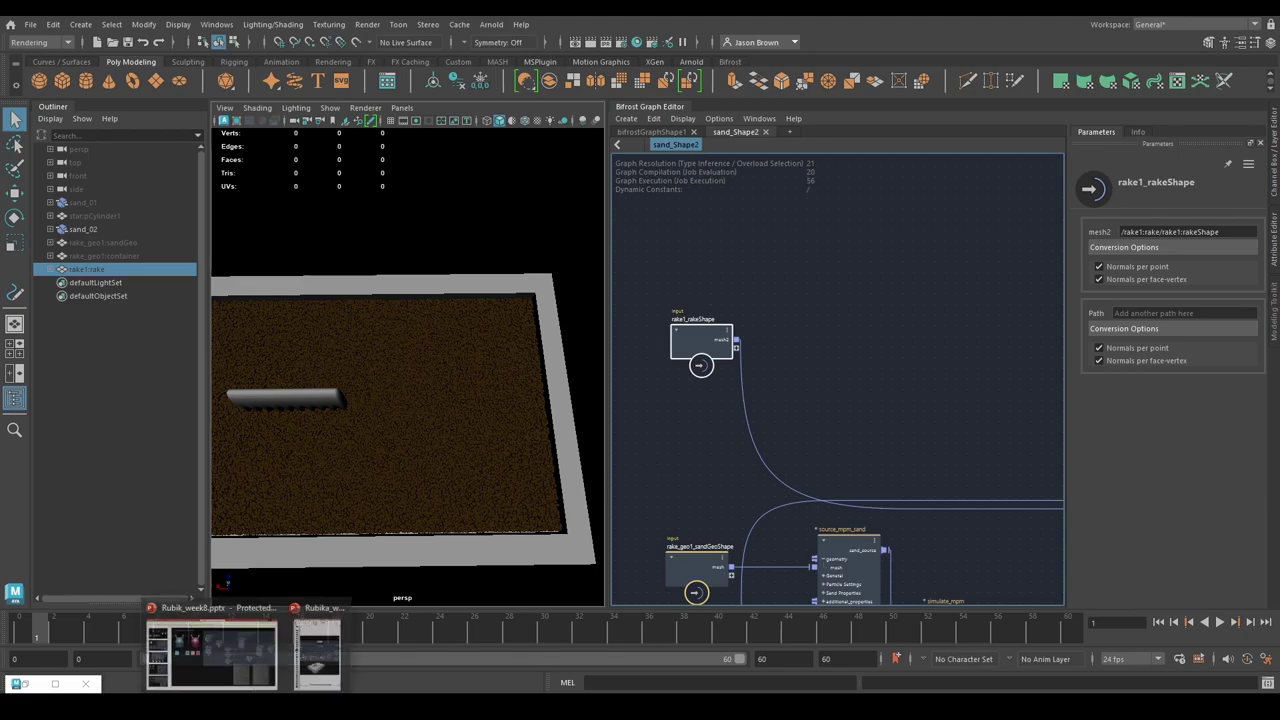
# Step: Add a time node and a float value node set to 10 for driving the rake's motion
pyautogui.press('Tab')
pyautogui.write('time')
pyautogui.moveTo(774, 295); pyautogui.dragTo(704, 226)
pyautogui.press('Tab')
pyautogui.write('float')
pyautogui.doubleClick(1168, 260)
pyautogui.write('10')
# Step: Add a less node that tests whether the time node's frame is below the float value of 10
pyautogui.moveTo(796, 349); pyautogui.dragTo(726, 192)
pyautogui.press('Tab')
pyautogui.write('less')
pyautogui.moveTo(746, 405); pyautogui.dragTo(824, 372)
pyautogui.press('Return')
# Step: Add a subtract node that takes the float value of 10 away from the time node's frame
pyautogui.press('Tab')
pyautogui.write('subtract')
pyautogui.press('Return')
# Step: Add a multiply node that scales the subtract output by a second float value node set to 0.05
pyautogui.press('Tab')
pyautogui.write('multiply')
pyautogui.press('Return')
pyautogui.click(984, 460)
pyautogui.moveTo(858, 480); pyautogui.dragTo(740, 468)
pyautogui.doubleClick(1168, 262)
pyautogui.write('0.05')
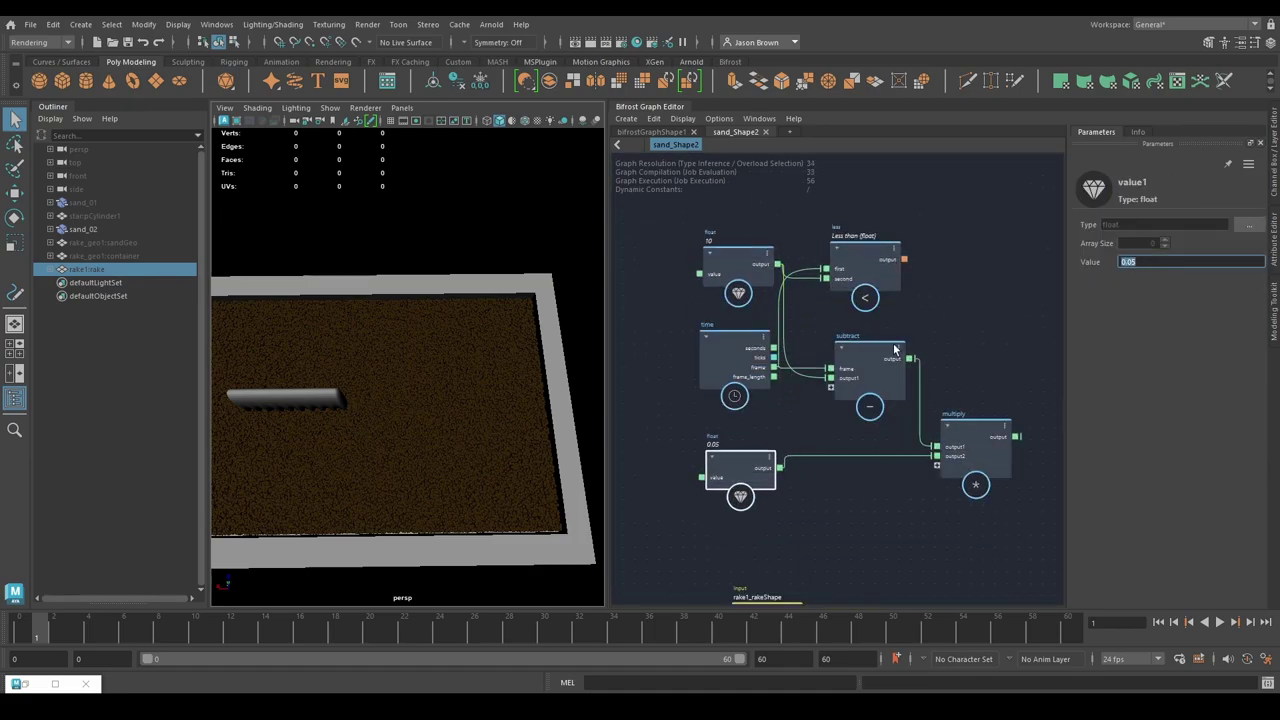
# Step: Add a value node of type float3 and connect the multiply output to its y component
pyautogui.keyDown('alt'); pyautogui.moveTo(1025, 425); pyautogui.dragTo(798, 412, button='middle'); pyautogui.keyUp('alt')
pyautogui.press('Tab')
pyautogui.write('value')
pyautogui.press('Return')
pyautogui.click(1249, 225)
pyautogui.click(682, 456)
pyautogui.click(832, 427)
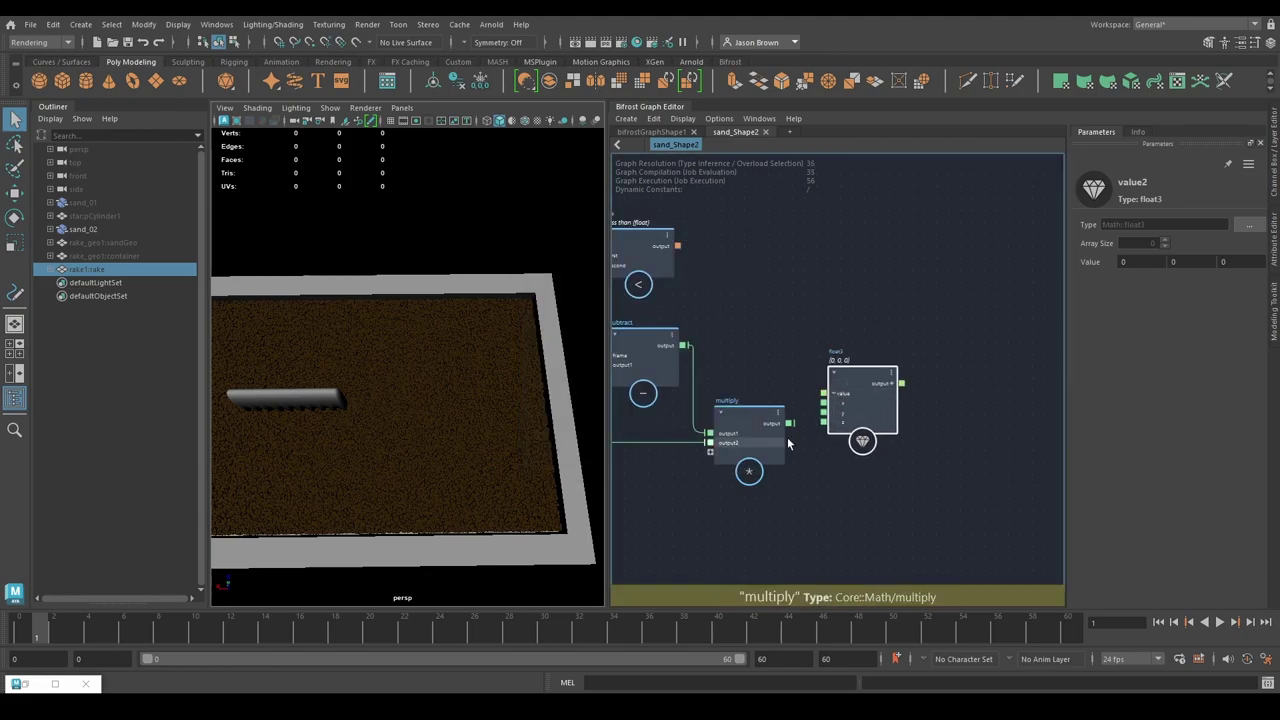
pyautogui.moveTo(789, 423); pyautogui.dragTo(823, 412)
# Step: Add an euler_to_quaternion node and connect the float3 output to its euler_radians input
pyautogui.keyDown('alt'); pyautogui.moveTo(950, 382); pyautogui.dragTo(824, 402, button='middle'); pyautogui.keyUp('alt')
pyautogui.press('Tab')
pyautogui.write('euler')
pyautogui.press('Return')
pyautogui.moveTo(829, 420); pyautogui.dragTo(838, 387)
pyautogui.moveTo(775, 403); pyautogui.dragTo(803, 407)
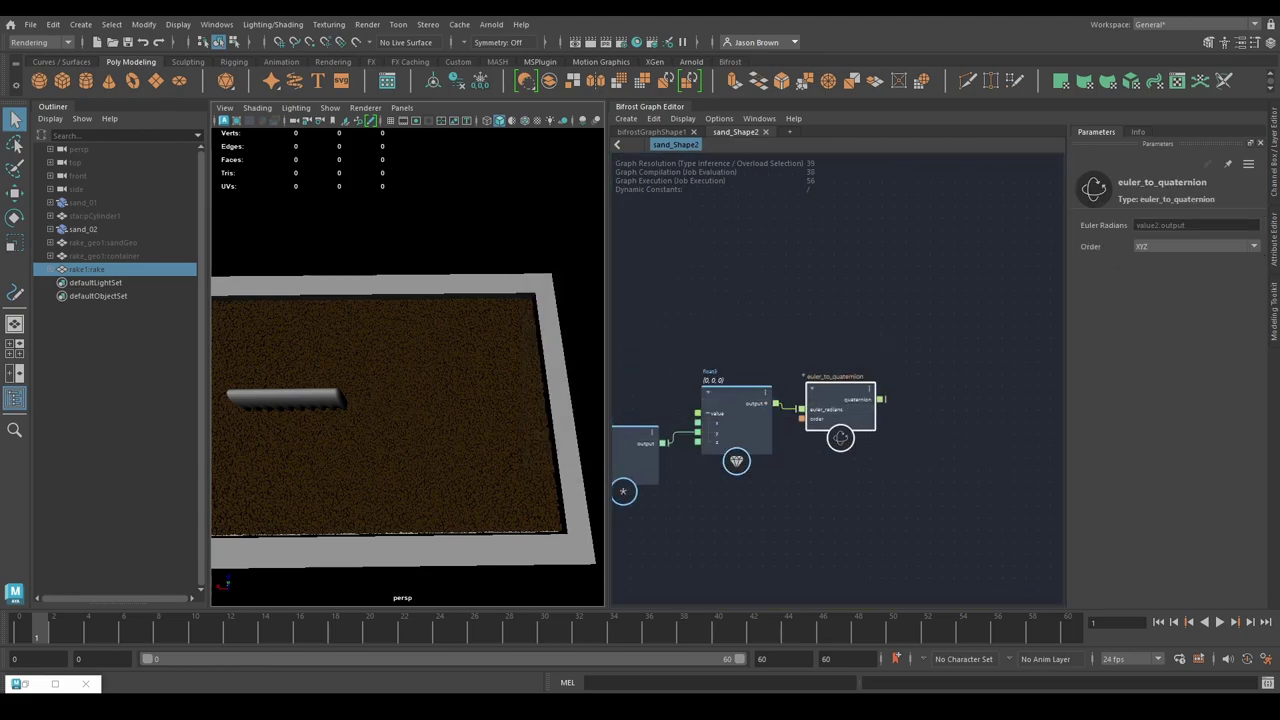
# Step: Add an SRT_to_matrix node that takes the quaternion output of euler_to_quaternion
pyautogui.keyDown('alt'); pyautogui.moveTo(876, 480); pyautogui.dragTo(904, 502, button='middle'); pyautogui.keyUp('alt')
pyautogui.press('Tab')
pyautogui.write('srt')
pyautogui.press('Return')
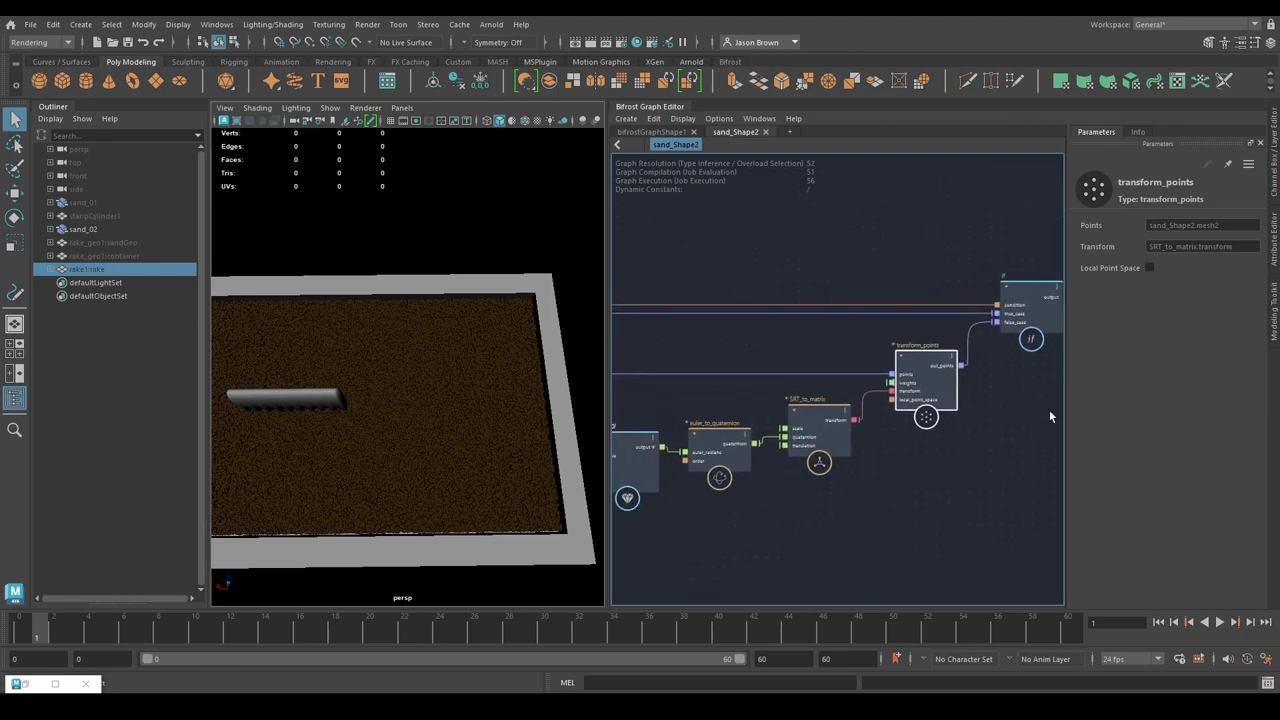
# Step: Move the terminal node beyond the if node at the end of the rake's rotation network
pyautogui.keyDown('alt'); pyautogui.moveTo(993, 432); pyautogui.dragTo(828, 432, button='middle'); pyautogui.keyUp('alt')
pyautogui.moveTo(857, 544); pyautogui.dragTo(1053, 263)
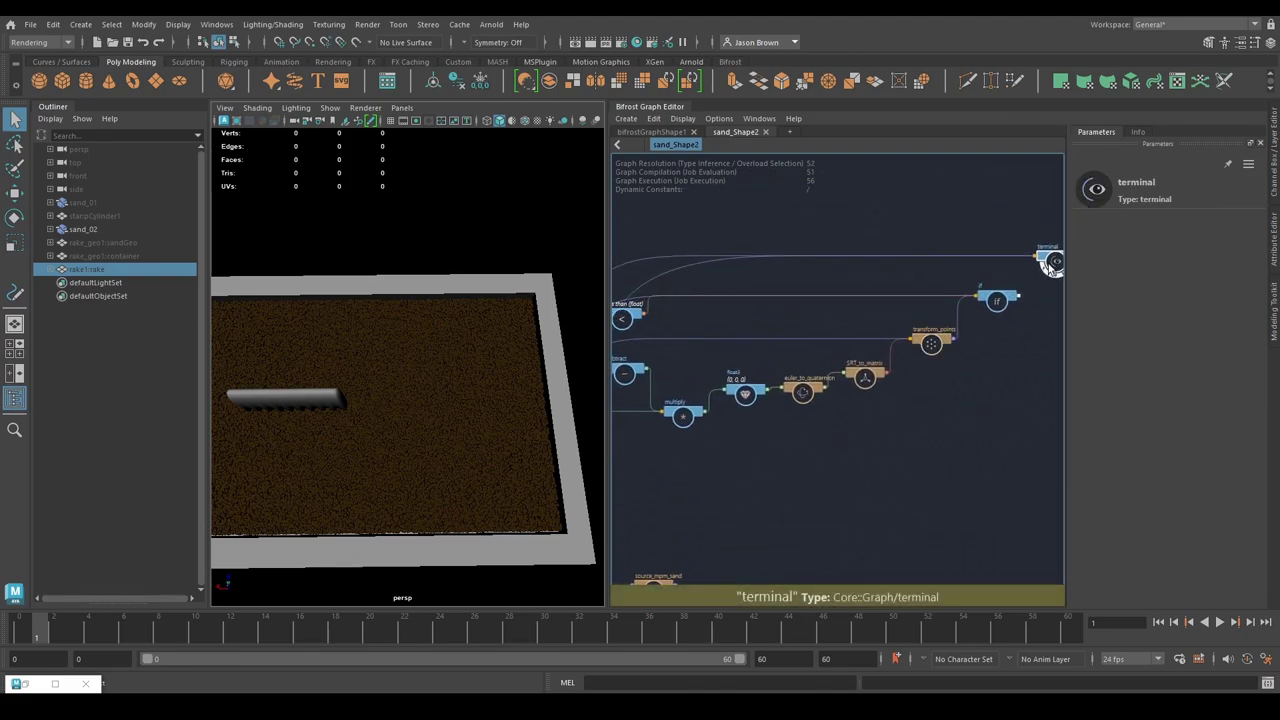
pyautogui.keyDown('alt'); pyautogui.moveTo(732, 479); pyautogui.dragTo(778, 448, button='middle'); pyautogui.keyUp('alt')
pyautogui.keyDown('alt'); pyautogui.moveTo(777, 548); pyautogui.dragTo(953, 348, button='middle'); pyautogui.keyUp('alt')
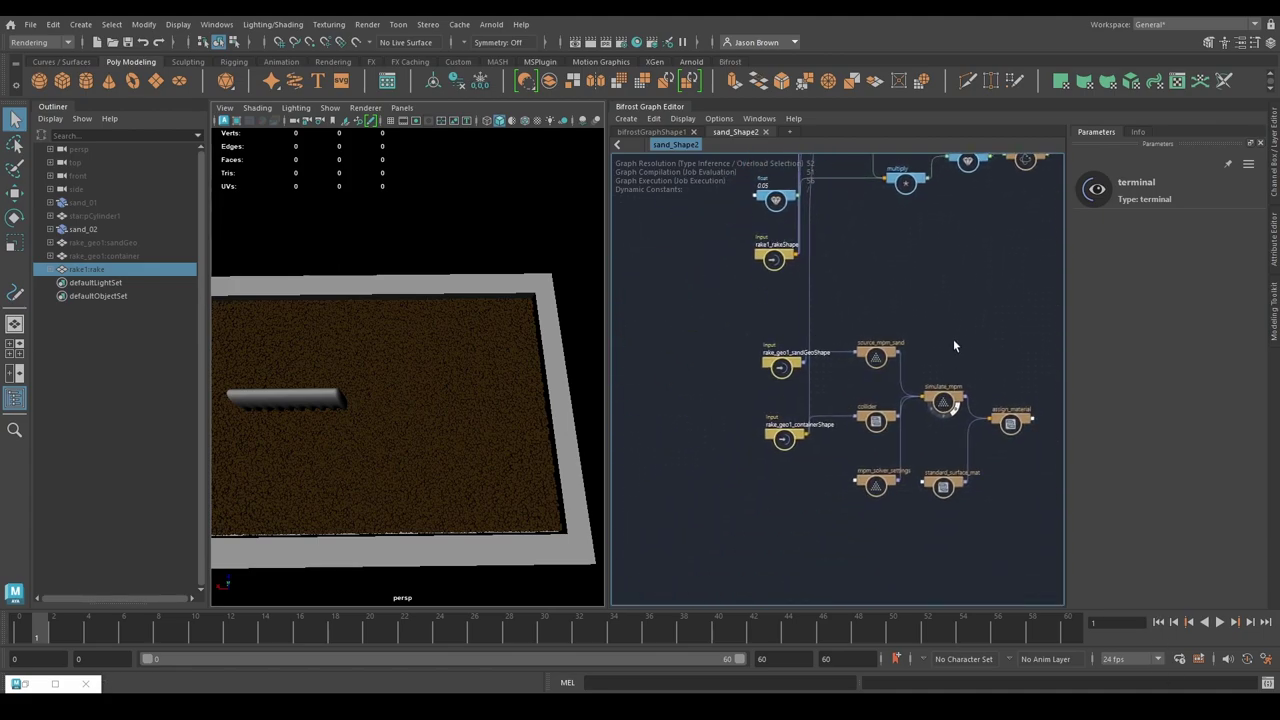
# Step: Turn off the diagnostic output of the simulate_mpm node to hide the sand
pyautogui.scroll(2, 953, 348)
pyautogui.click(953, 496)
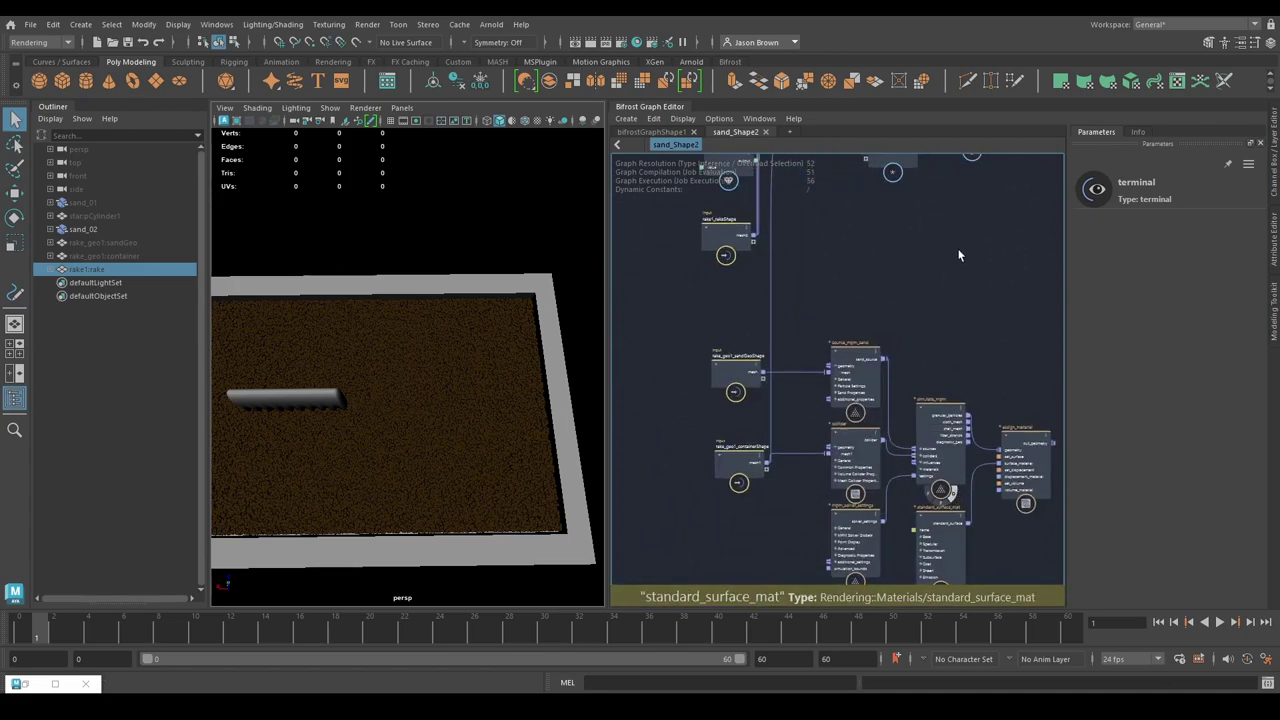
pyautogui.click(958, 248)
# Step: Move the terminal farther from the if node and replace its rakeShape mesh2 diagnostic connection with the if node's output
pyautogui.keyDown('alt'); pyautogui.moveTo(959, 241); pyautogui.dragTo(692, 501, button='middle'); pyautogui.keyUp('alt')
pyautogui.scroll(1, 938, 374)
pyautogui.keyDown('alt'); pyautogui.moveTo(938, 374); pyautogui.dragTo(791, 567, button='middle'); pyautogui.keyUp('alt')
pyautogui.scroll(1, 791, 567)
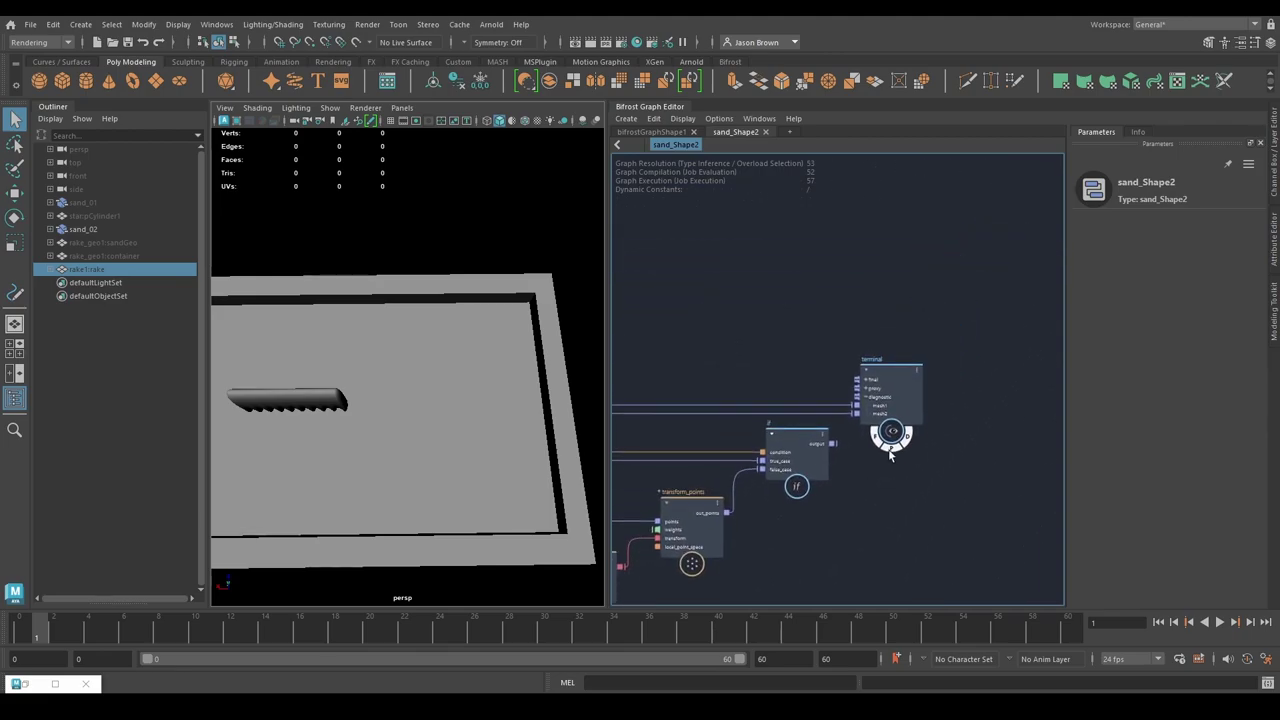
pyautogui.moveTo(892, 409); pyautogui.dragTo(935, 411)
pyautogui.scroll(2, 890, 452)
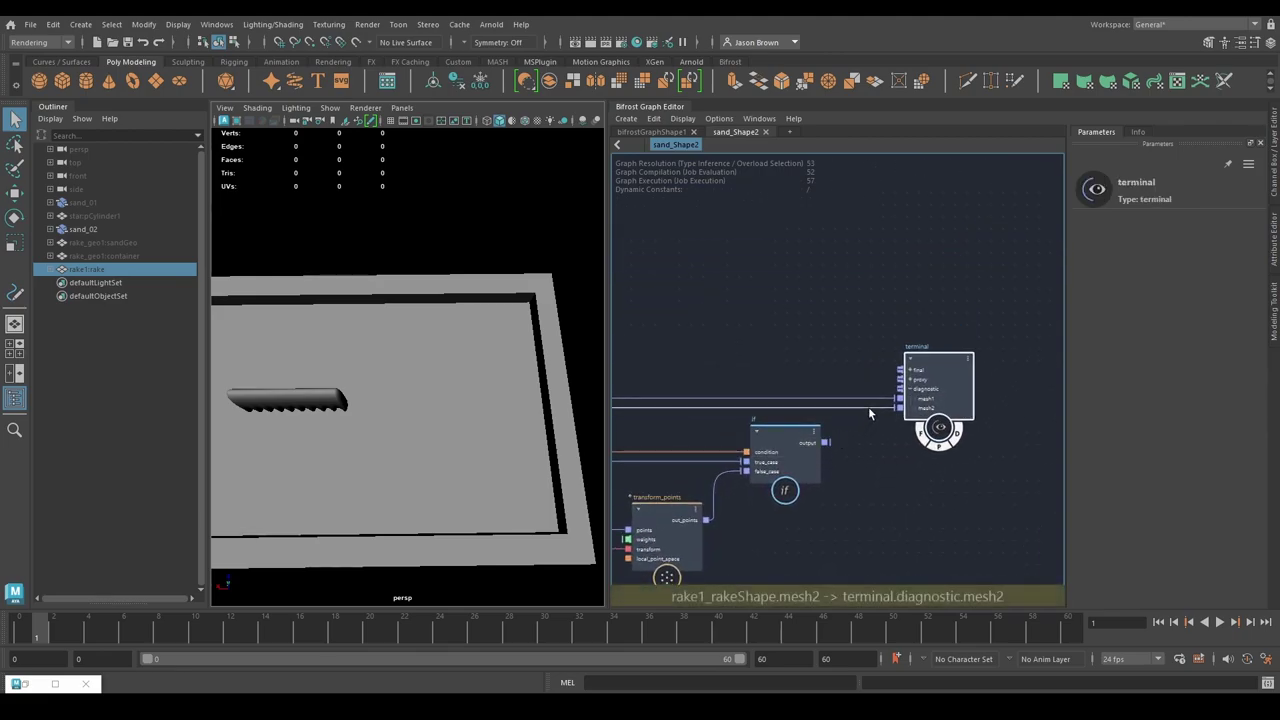
pyautogui.click(868, 407)
pyautogui.press('Delete')
pyautogui.moveTo(826, 442); pyautogui.dragTo(900, 392)
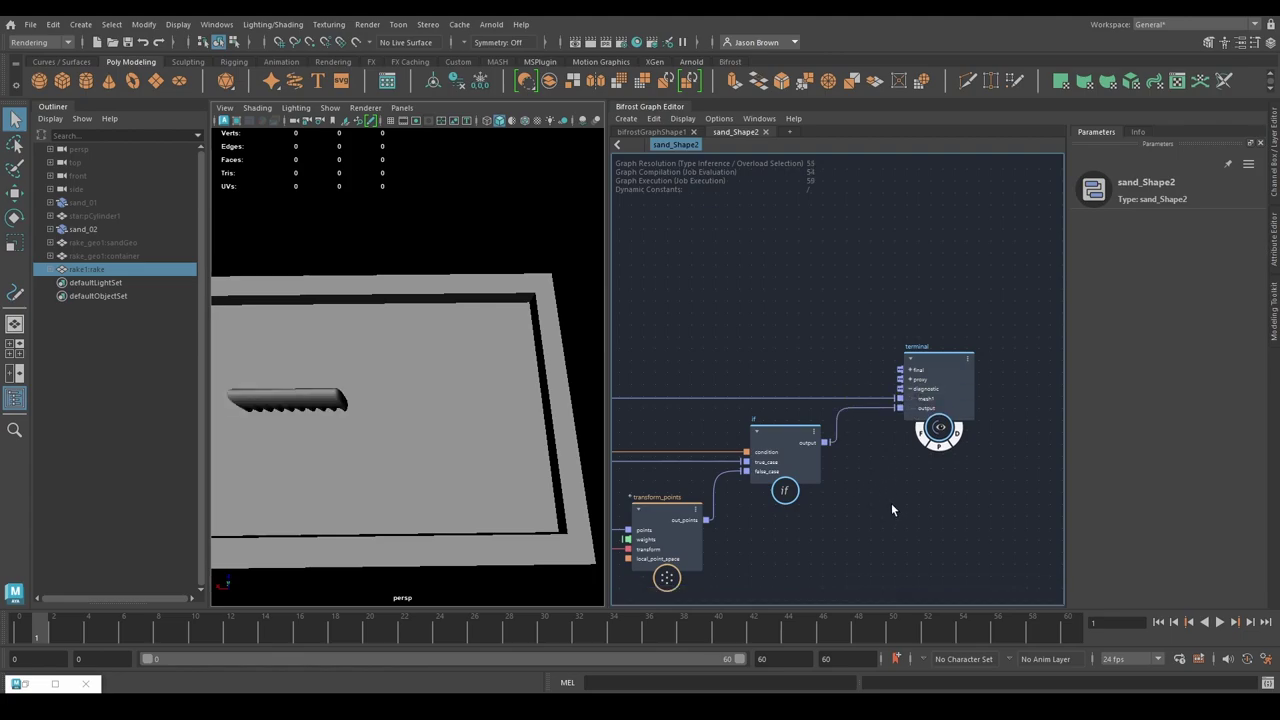
# Step: Play back the rake's rotation, extending the playback range to end at frame 120 and replaying it from the start
pyautogui.click(1220, 622)
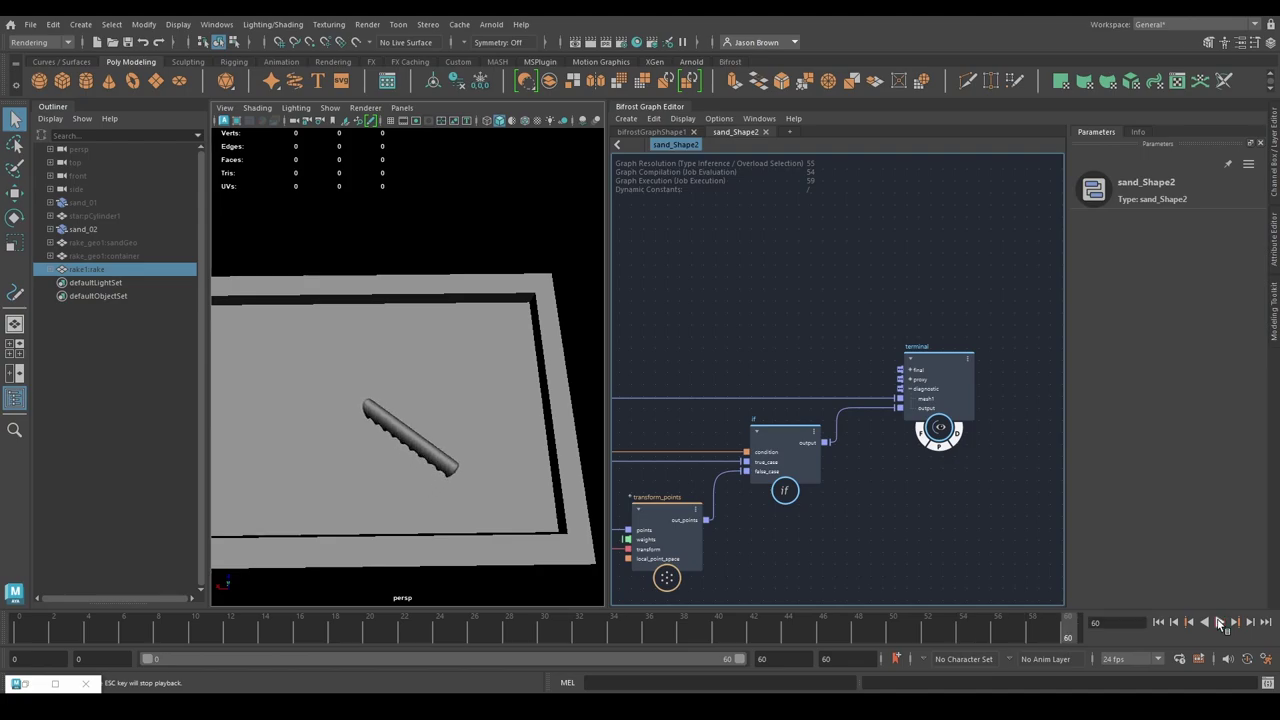
pyautogui.doubleClick(762, 658)
pyautogui.write('120')
pyautogui.press('Return')
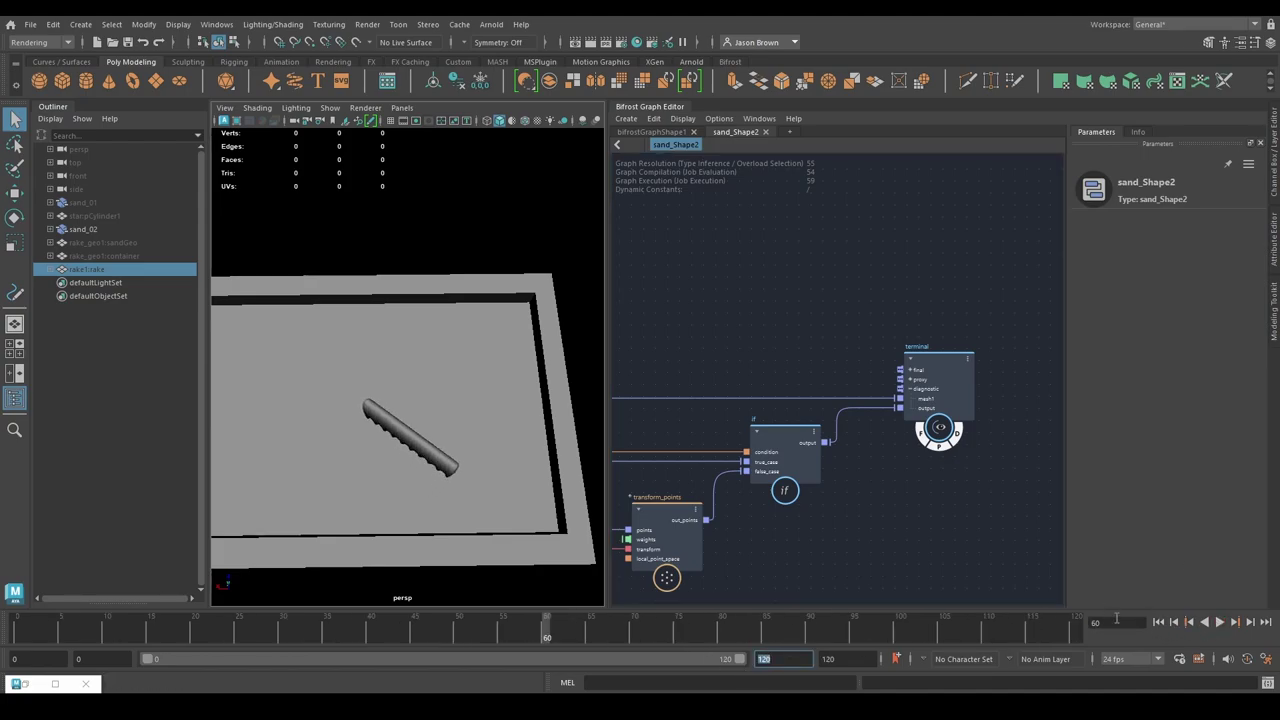
pyautogui.click(1158, 622)
pyautogui.click(1220, 622)
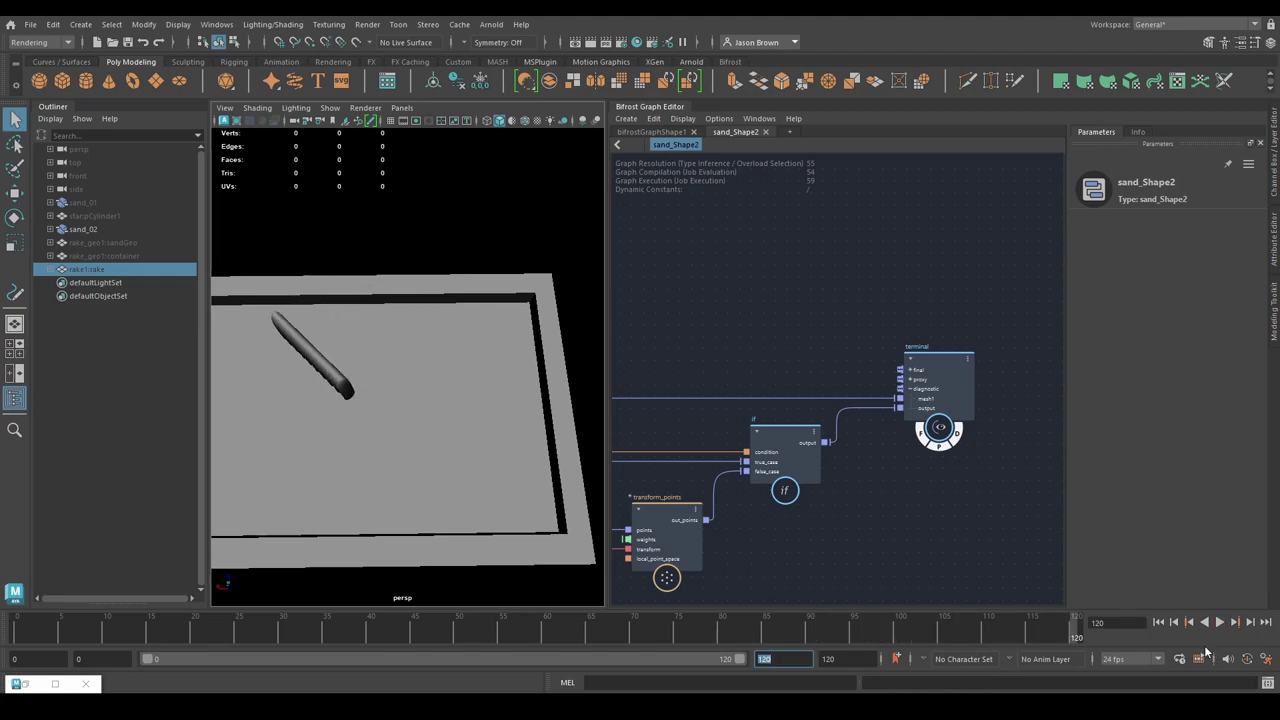
# Step: Save the scene under the new name week7_sand_vid
pyautogui.scroll(-4, 919, 437)
pyautogui.keyDown('alt'); pyautogui.moveTo(855, 510); pyautogui.dragTo(893, 443, button='middle'); pyautogui.keyUp('alt')
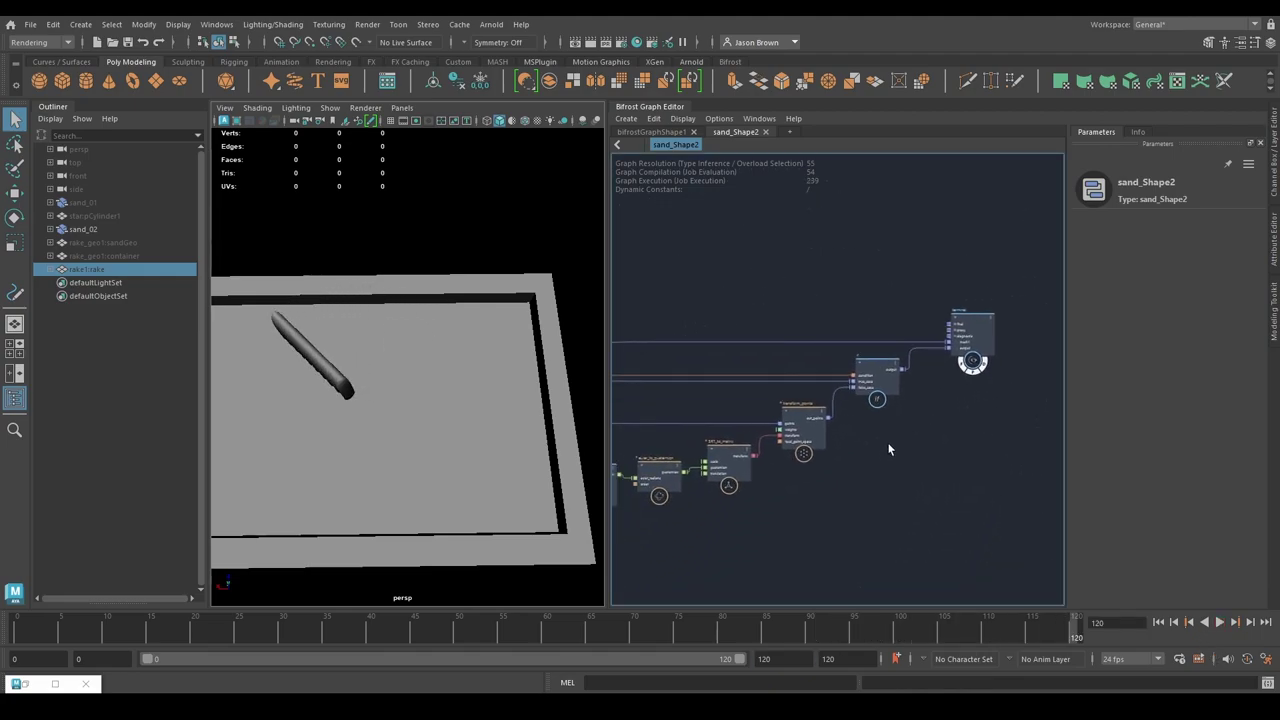
pyautogui.keyDown('alt'); pyautogui.moveTo(861, 504); pyautogui.dragTo(868, 409, button='middle'); pyautogui.keyUp('alt')
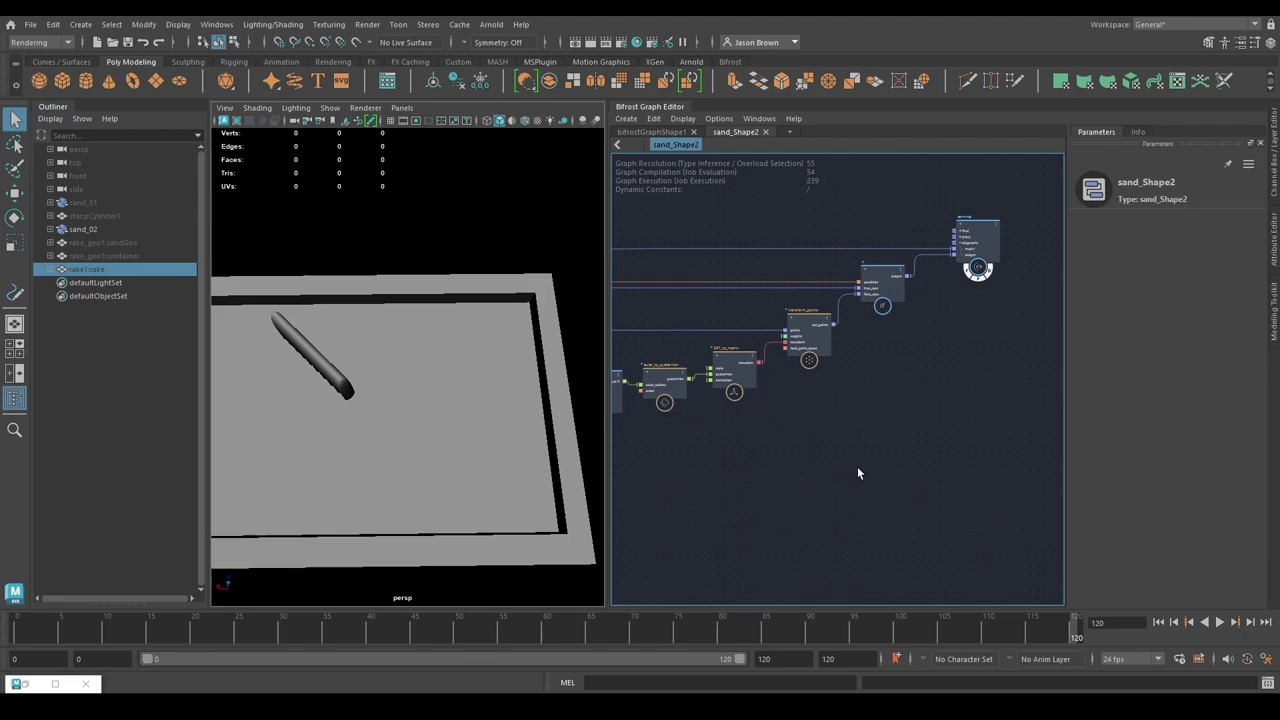
pyautogui.hotkey('ctrl', 'shift', 's')
pyautogui.write('week7_sand')
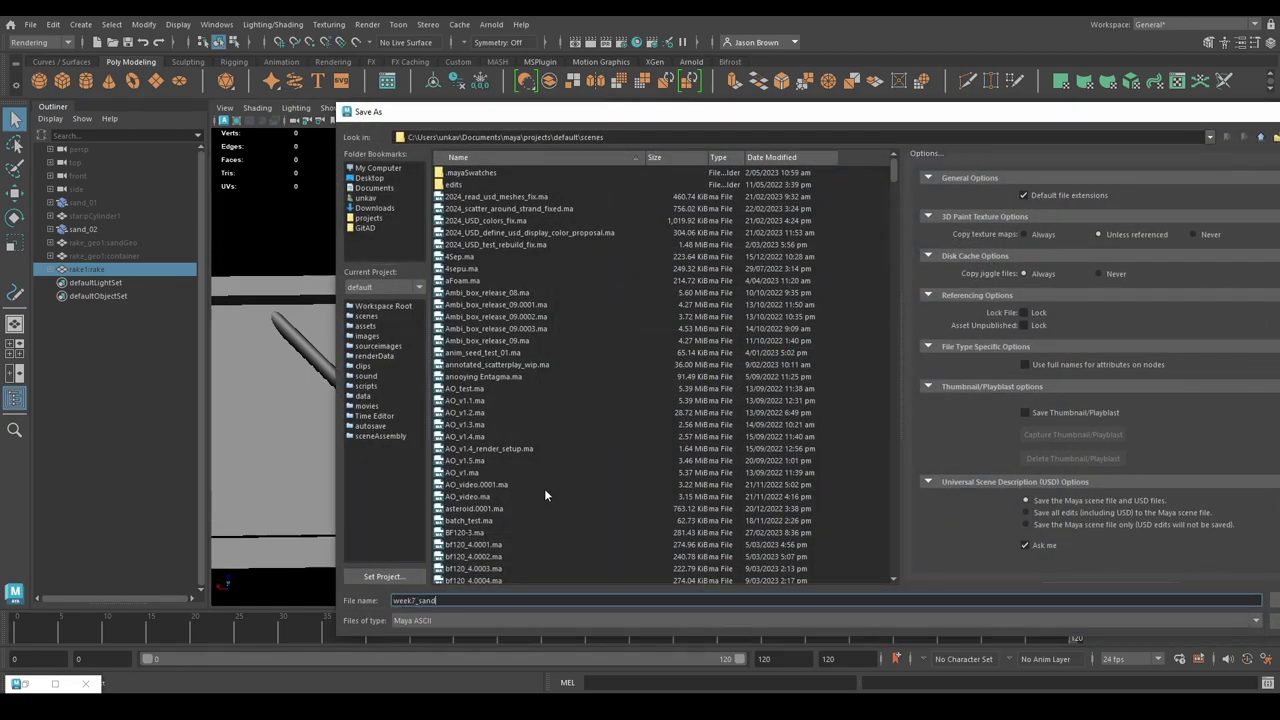
pyautogui.write('_vid')
pyautogui.press('Return')
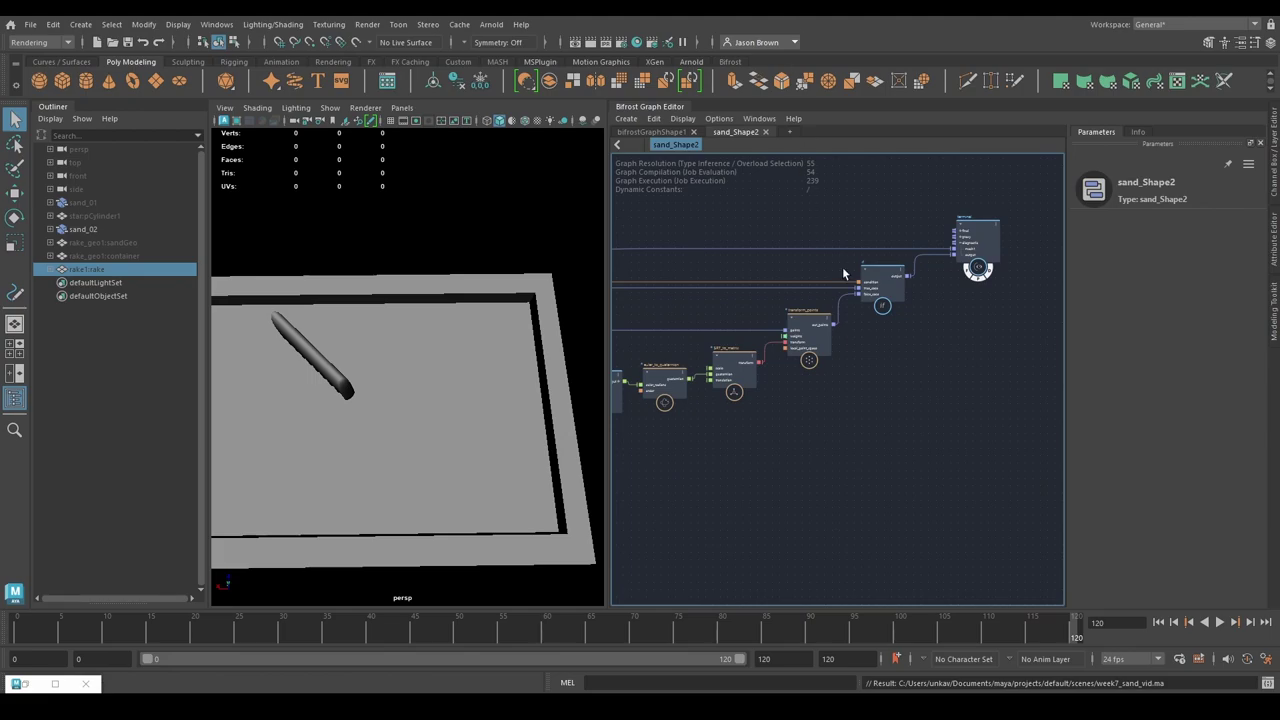
# Step: Reposition the rake1_rakeShape input and move the whole group of sand simulation nodes beneath the terminal, beyond the if node
pyautogui.moveTo(677, 466); pyautogui.dragTo(795, 365, button='middle')
pyautogui.moveTo(697, 341); pyautogui.dragTo(621, 258)
pyautogui.moveTo(820, 306); pyautogui.dragTo(731, 181, button='middle')
pyautogui.moveTo(765, 236); pyautogui.dragTo(822, 325, button='middle')
pyautogui.scroll(-8, 830, 338)
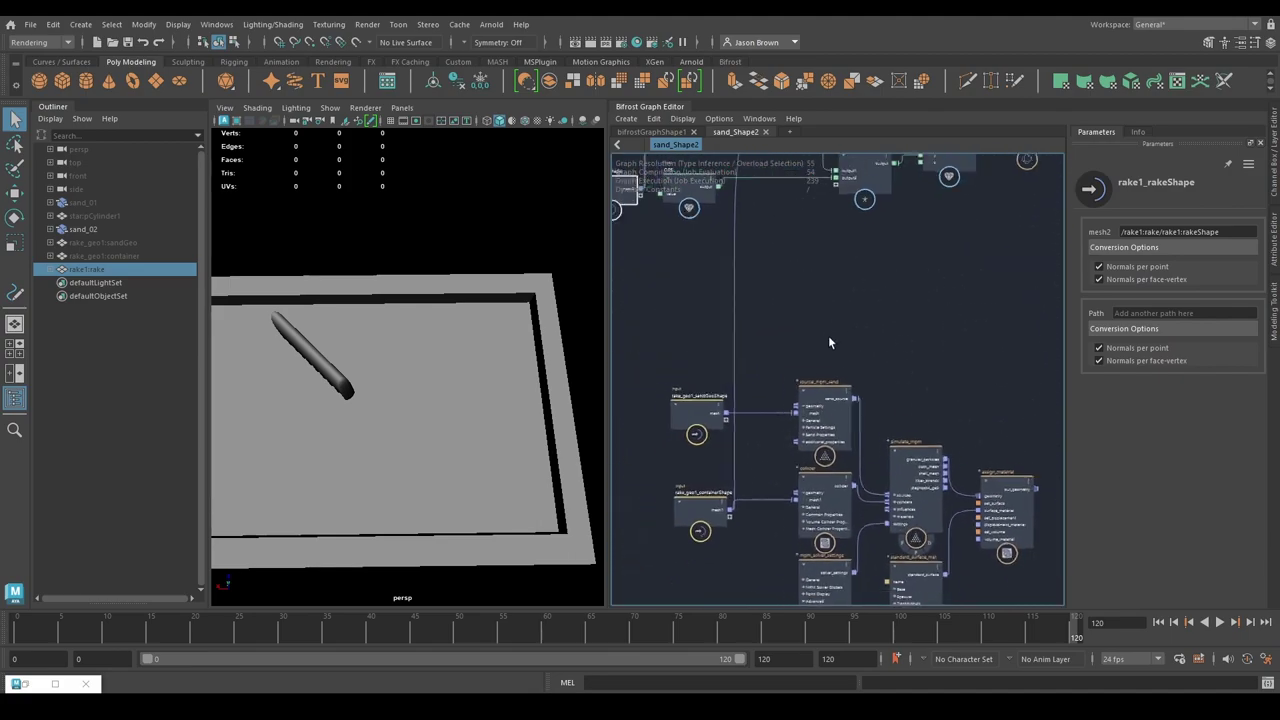
pyautogui.moveTo(735, 298); pyautogui.dragTo(1018, 492)
pyautogui.moveTo(878, 434); pyautogui.dragTo(784, 528, button='middle')
pyautogui.moveTo(788, 465); pyautogui.dragTo(1035, 357)
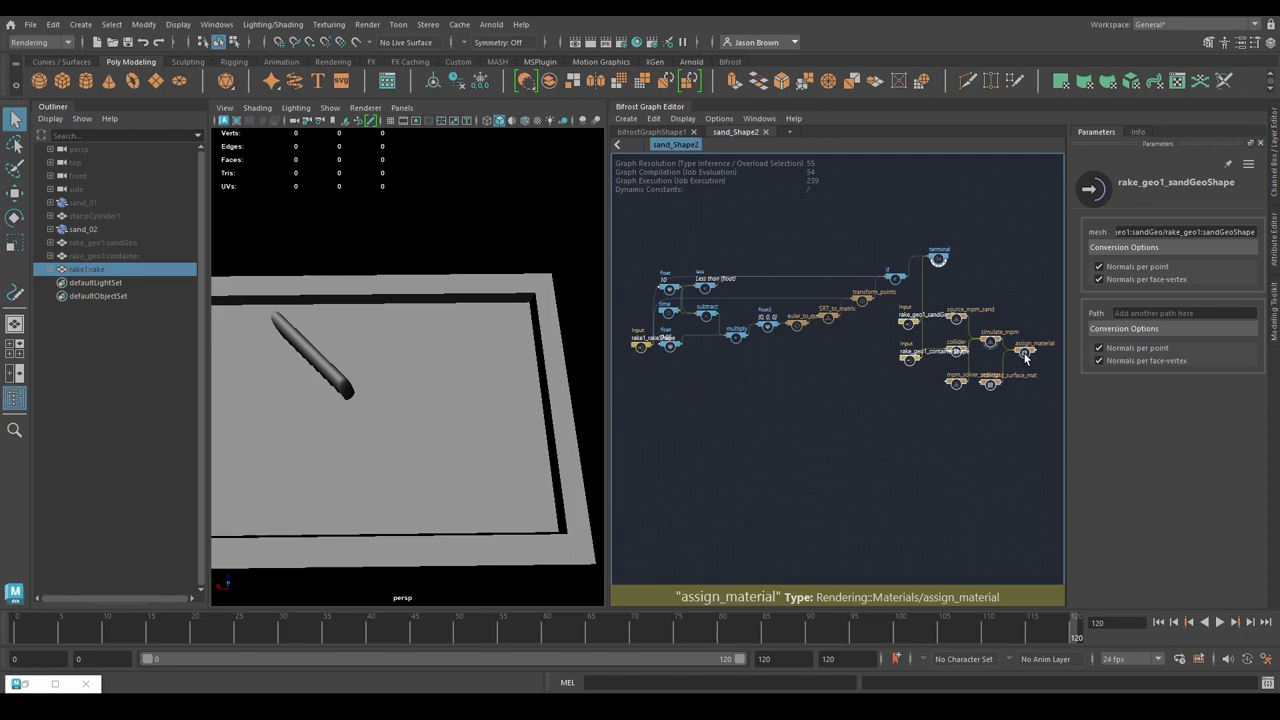
pyautogui.scroll(6, 965, 345)
pyautogui.scroll(1, 814, 495)
pyautogui.moveTo(814, 495); pyautogui.dragTo(809, 578, button='middle')
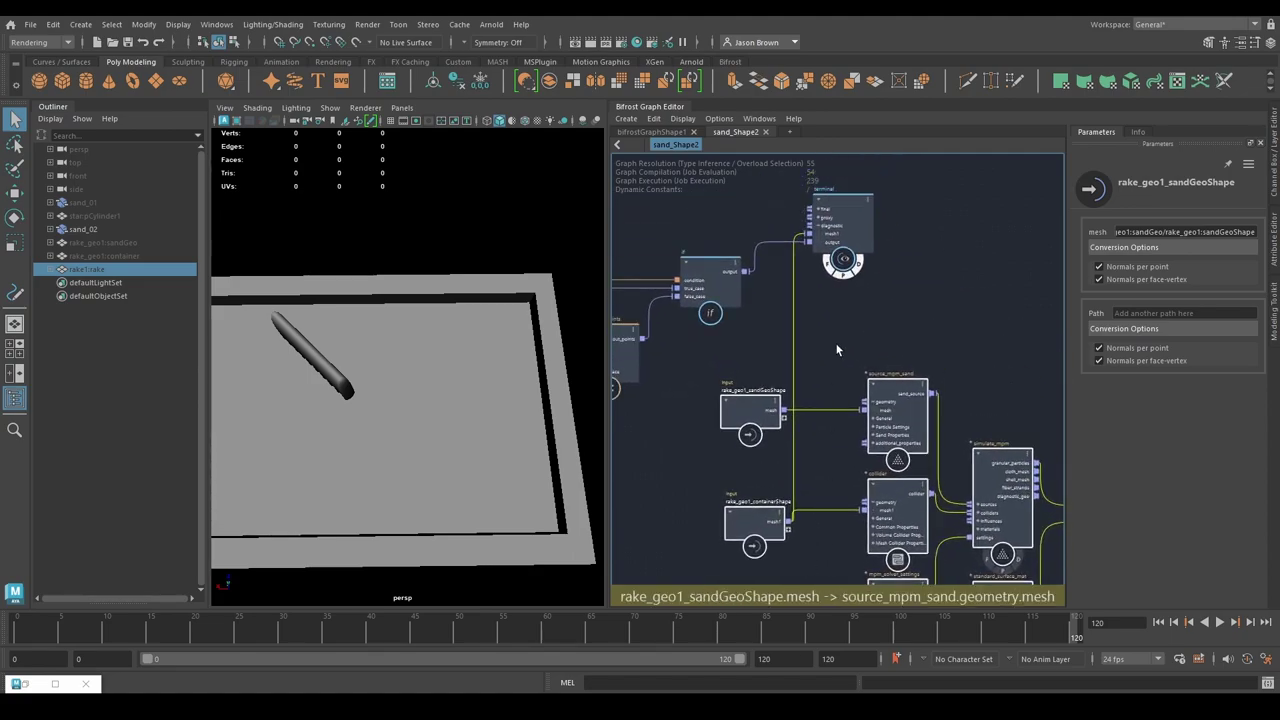
# Step: Connect the if node's output to the collider's geometry input alongside the container mesh
pyautogui.click(838, 344)
pyautogui.click(748, 272)
pyautogui.moveTo(864, 304); pyautogui.dragTo(860, 280, button='middle')
pyautogui.moveTo(860, 280); pyautogui.dragTo(863, 455)
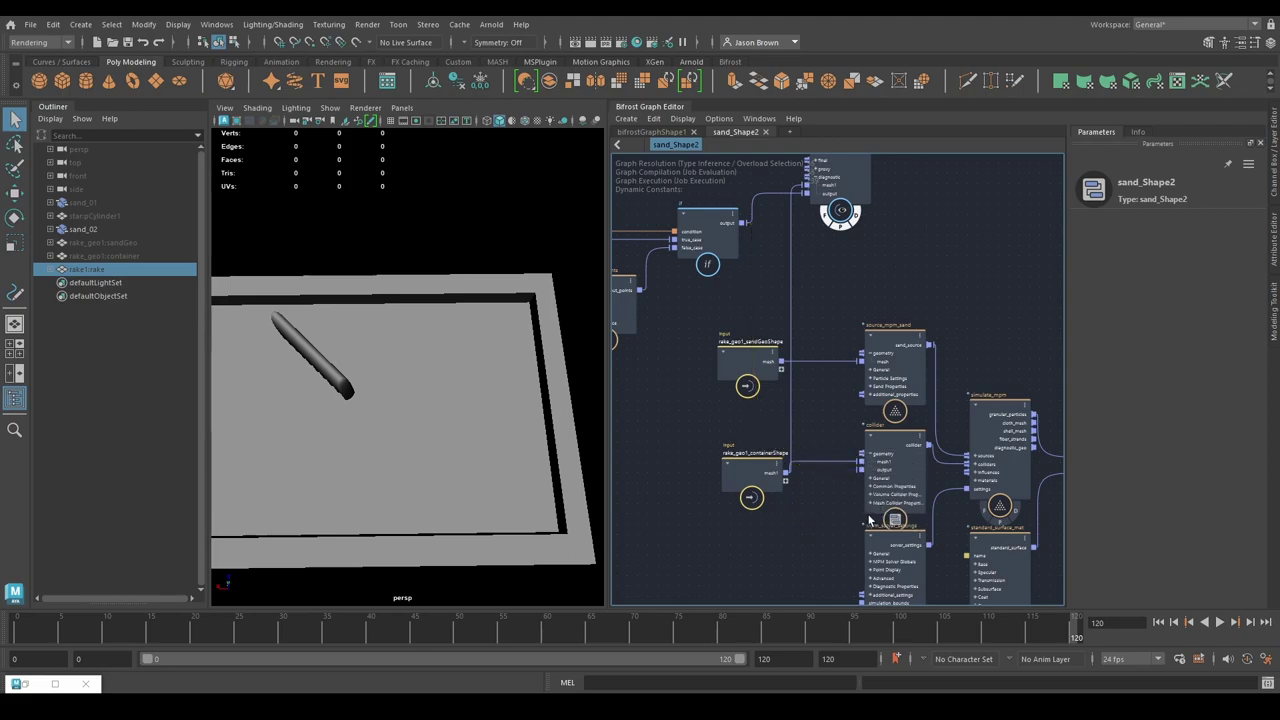
# Step: Consult the sand property documentation for source_mpm_sand and set its Mass Density to 500
pyautogui.moveTo(982, 352); pyautogui.dragTo(886, 297, button='middle')
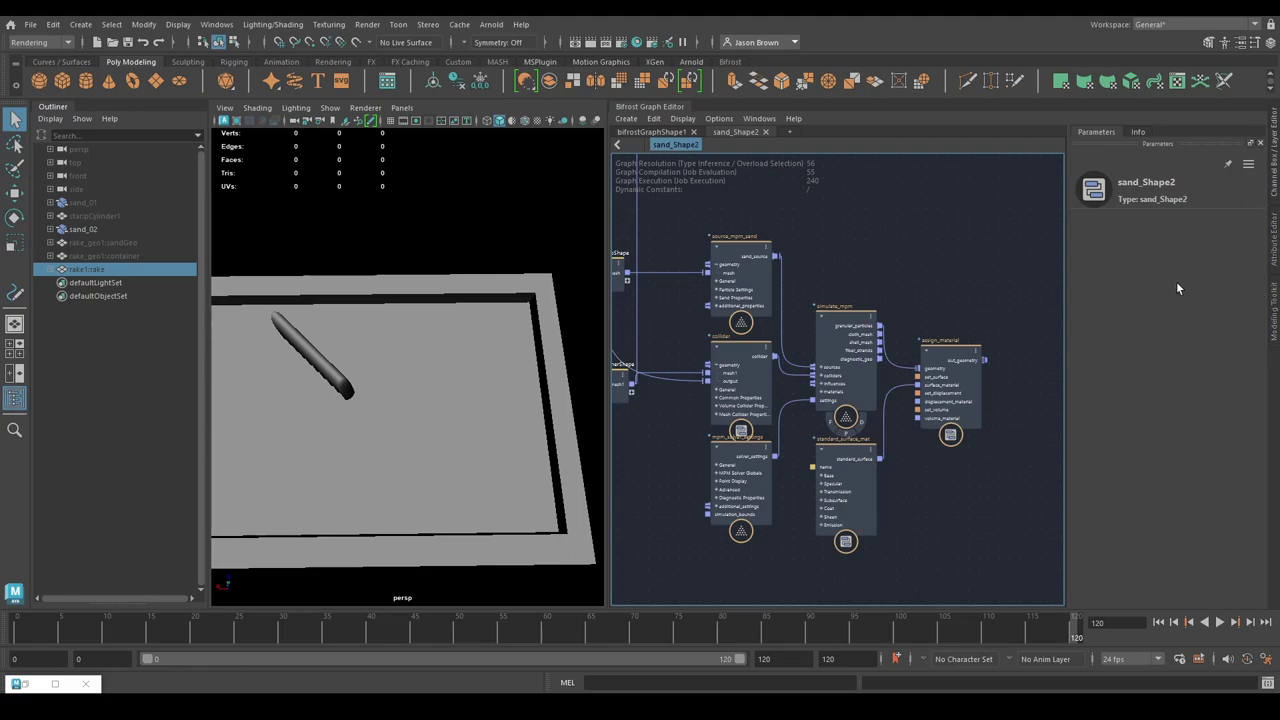
pyautogui.click(764, 283)
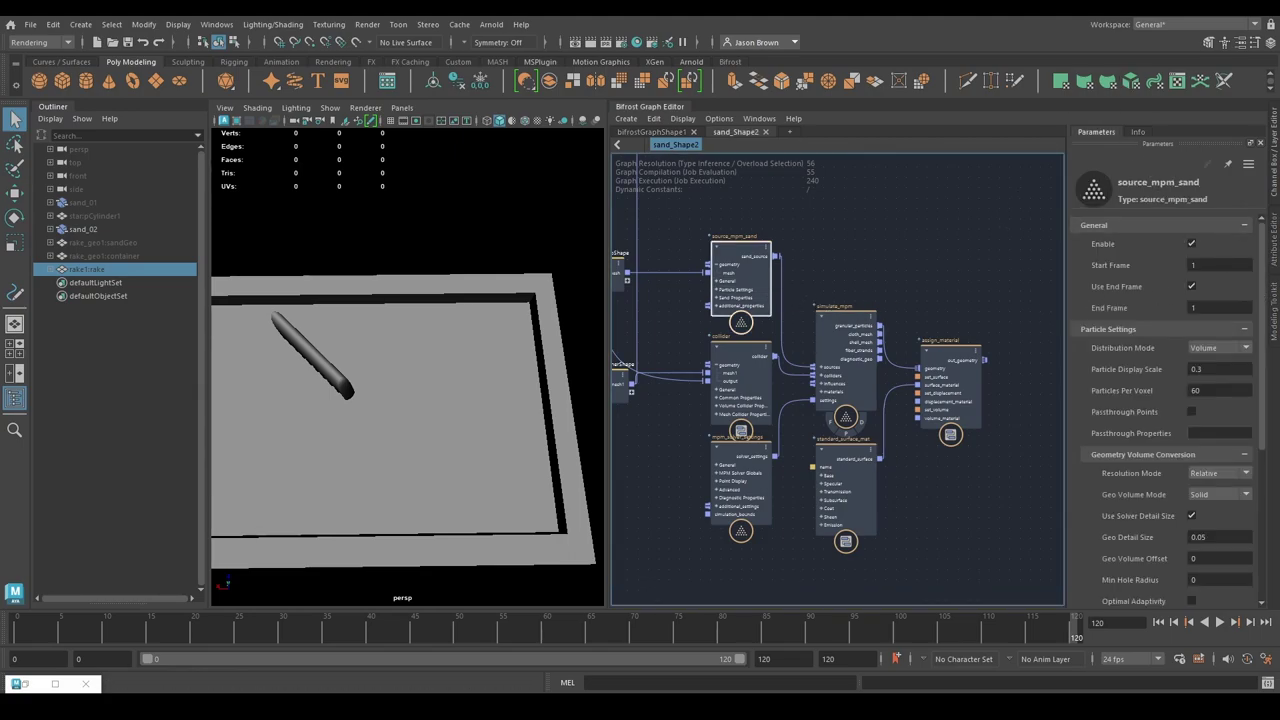
pyautogui.scroll(-5, 1160, 380)
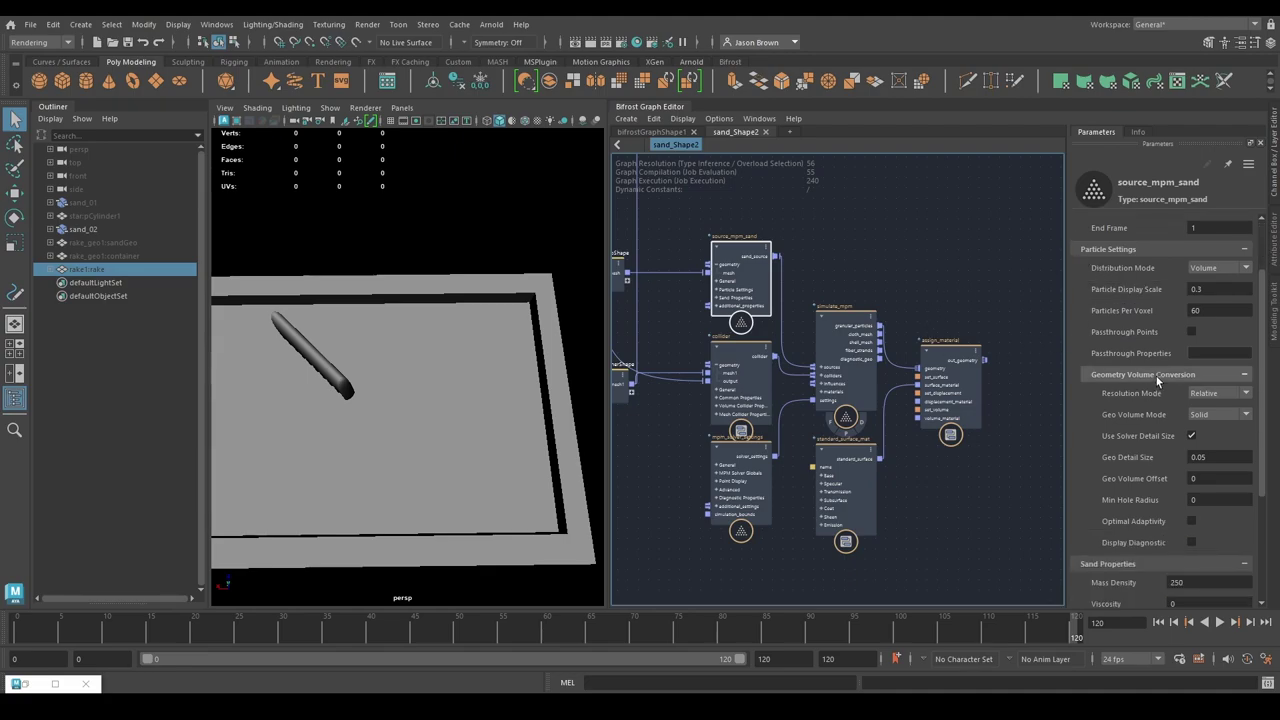
pyautogui.click(1138, 133)
pyautogui.scroll(-5, 1152, 400)
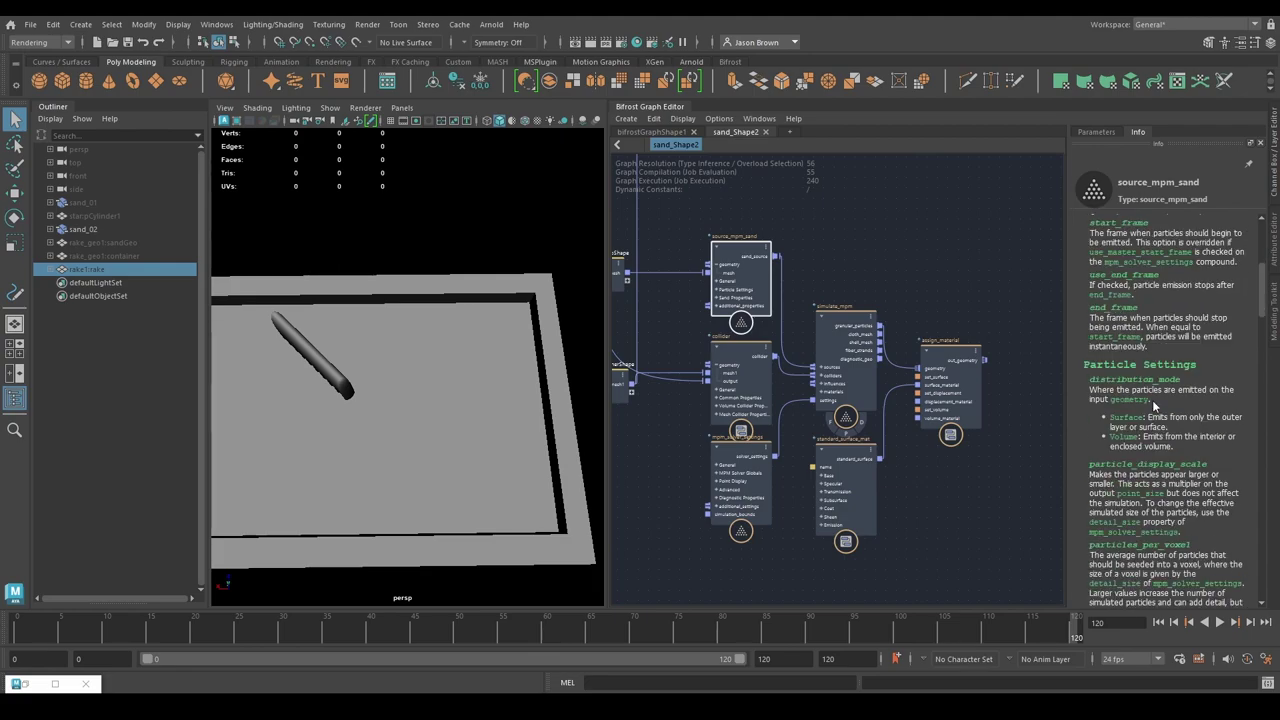
pyautogui.scroll(-10, 1142, 303)
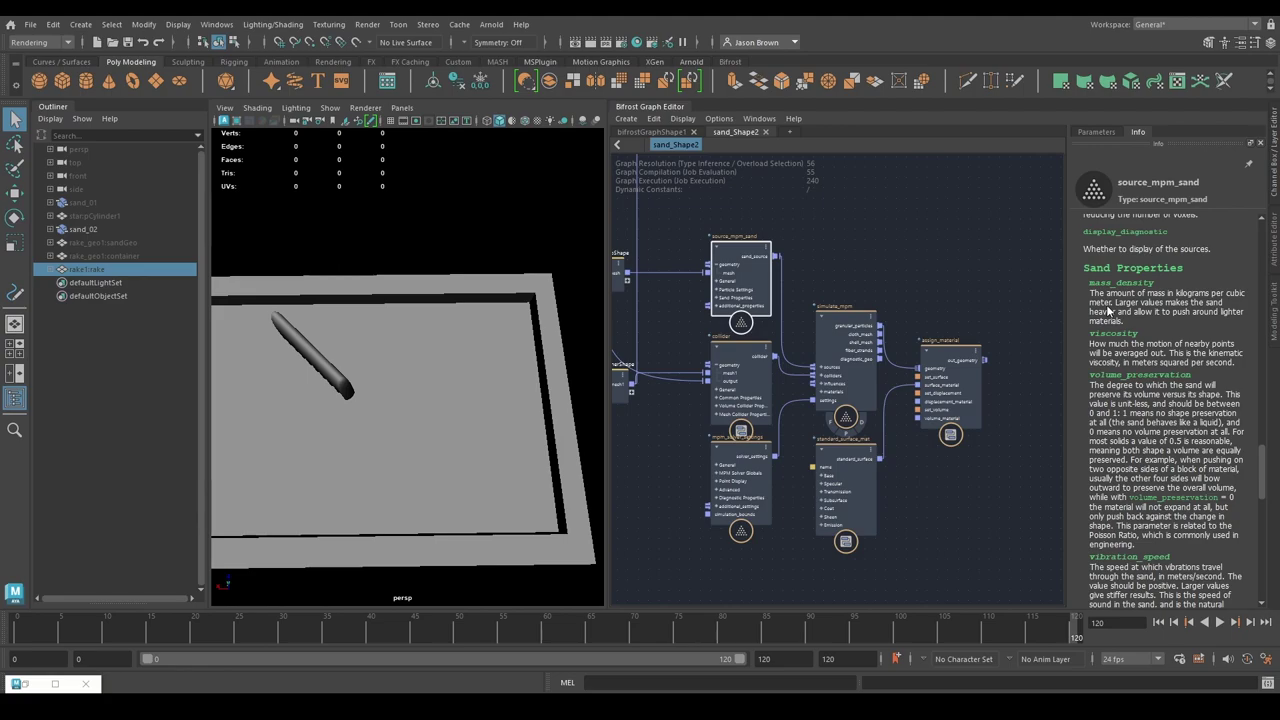
pyautogui.click(1098, 132)
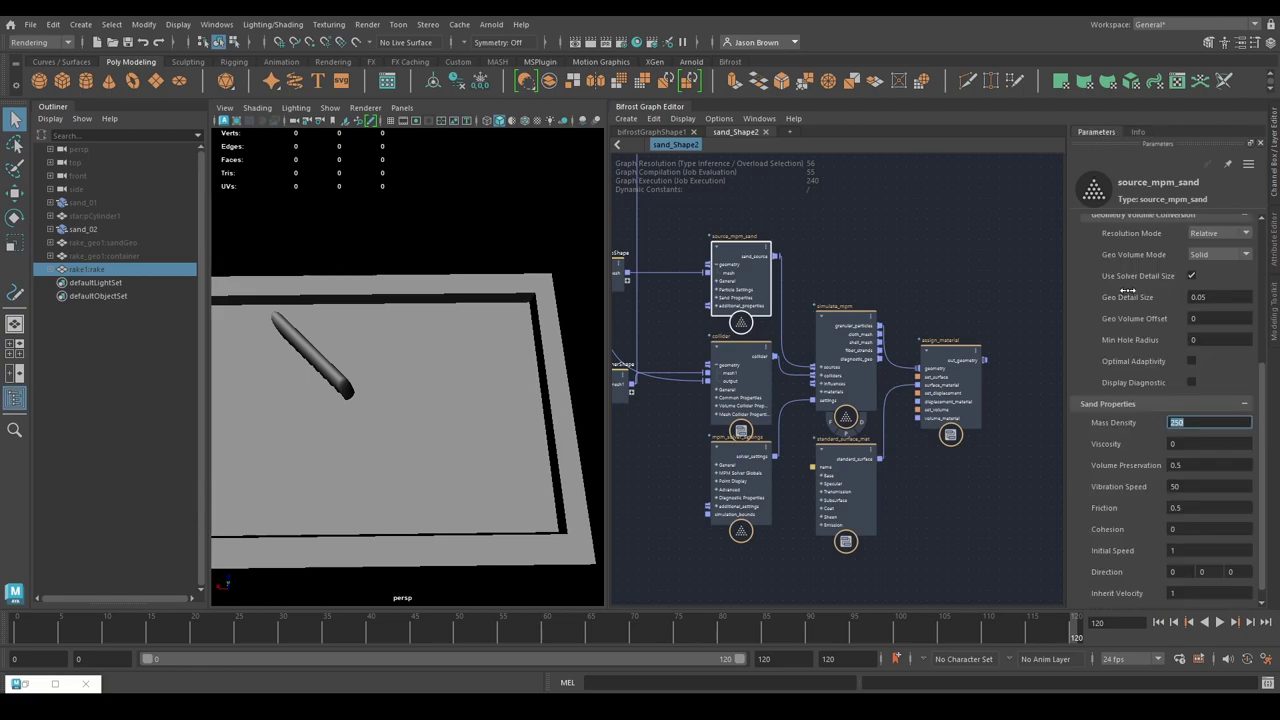
pyautogui.write('500')
pyautogui.press('Return')
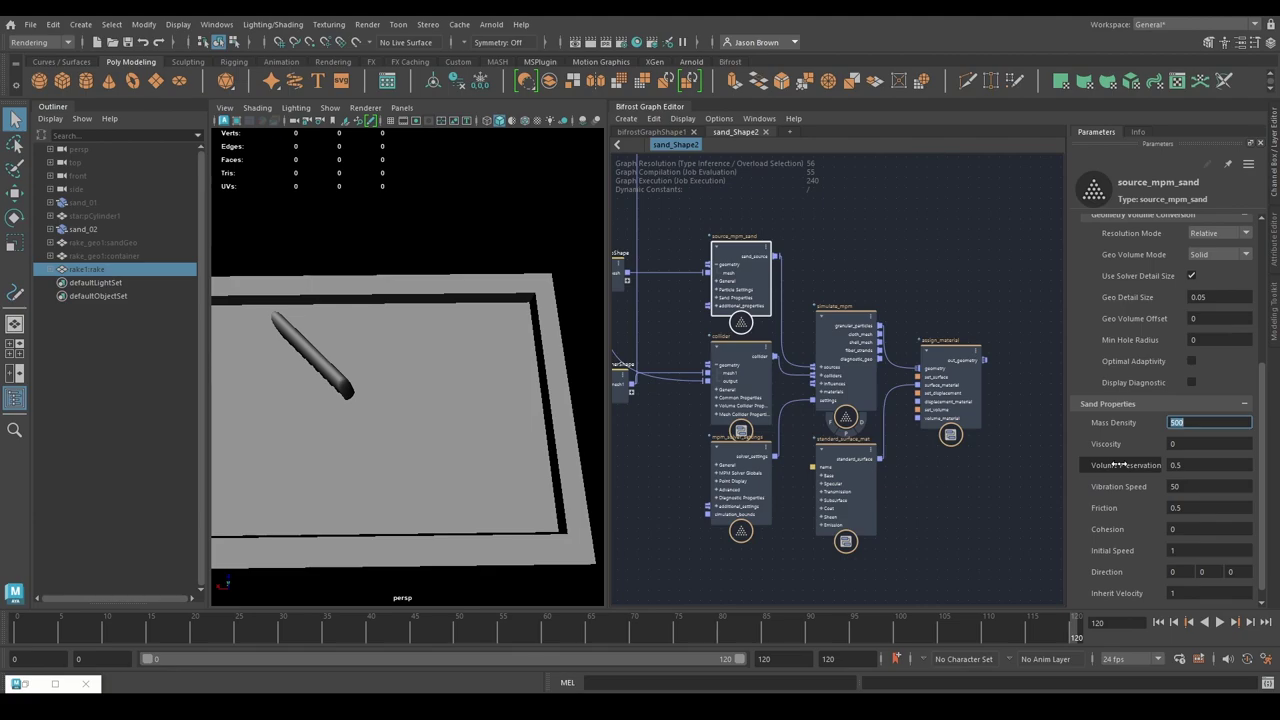
# Step: Set both Friction and Cohesion of source_mpm_sand to 1
pyautogui.click(1208, 466)
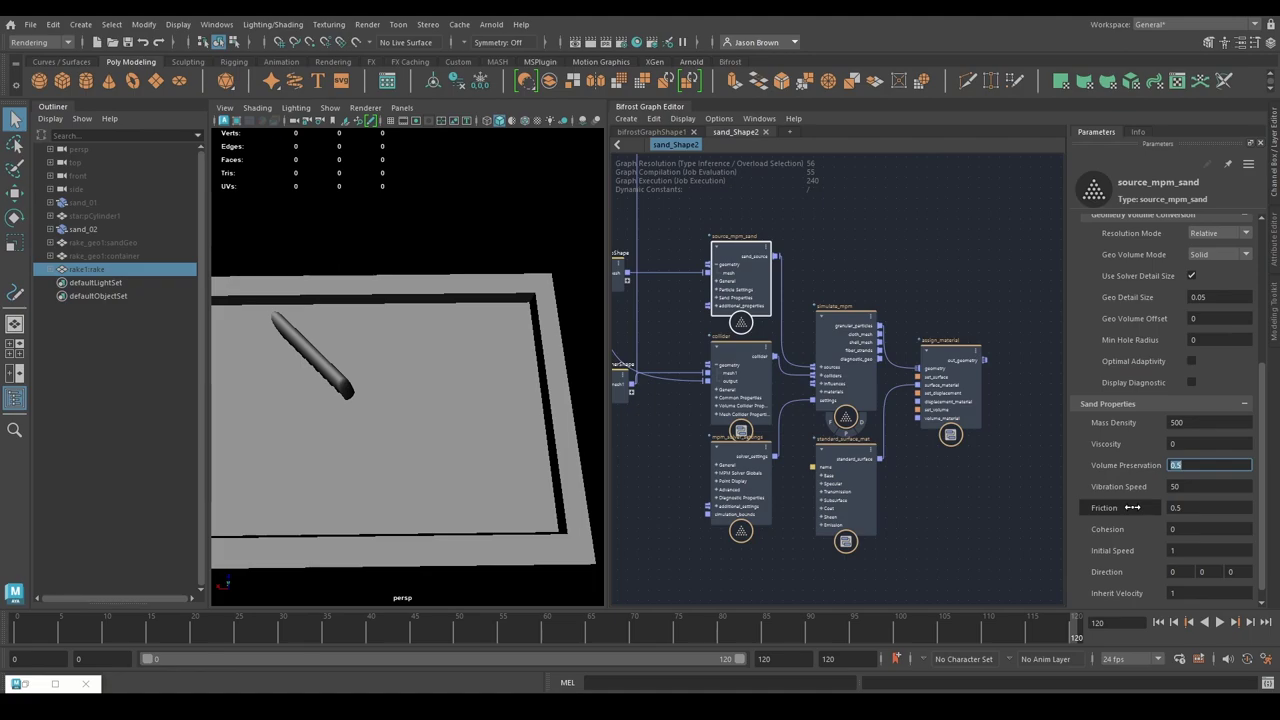
pyautogui.click(1190, 508)
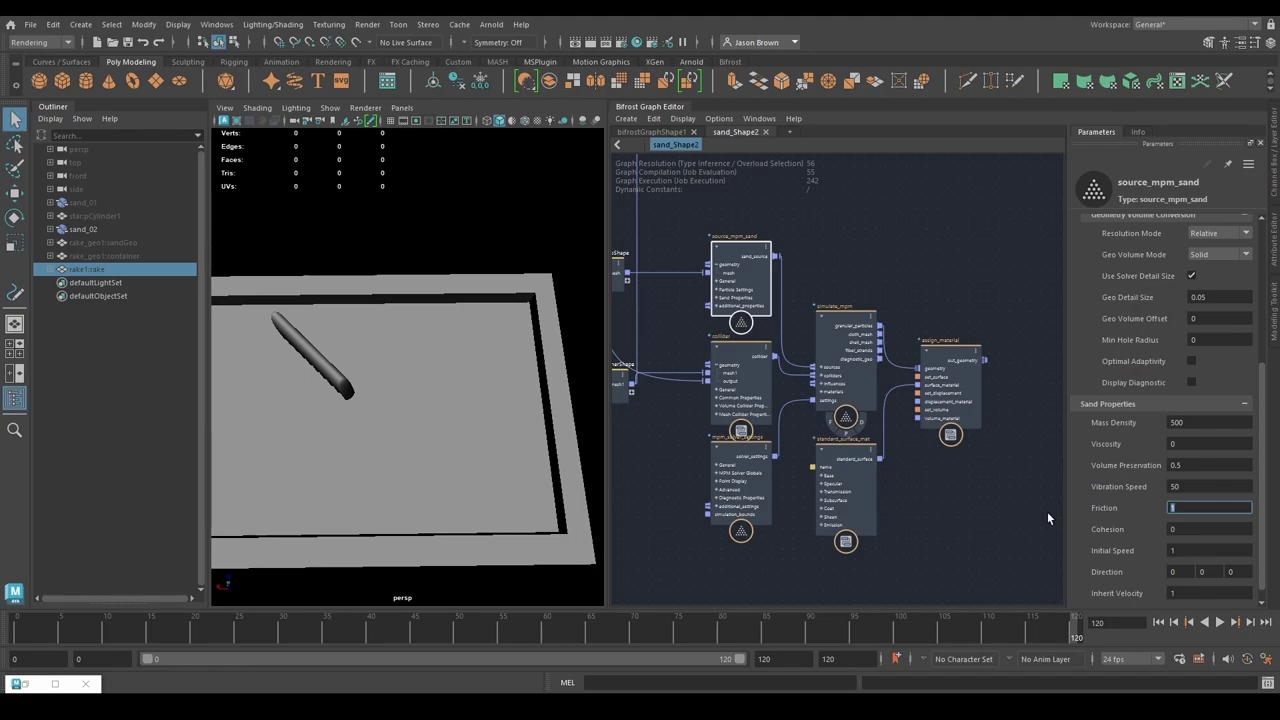
pyautogui.click(1186, 529)
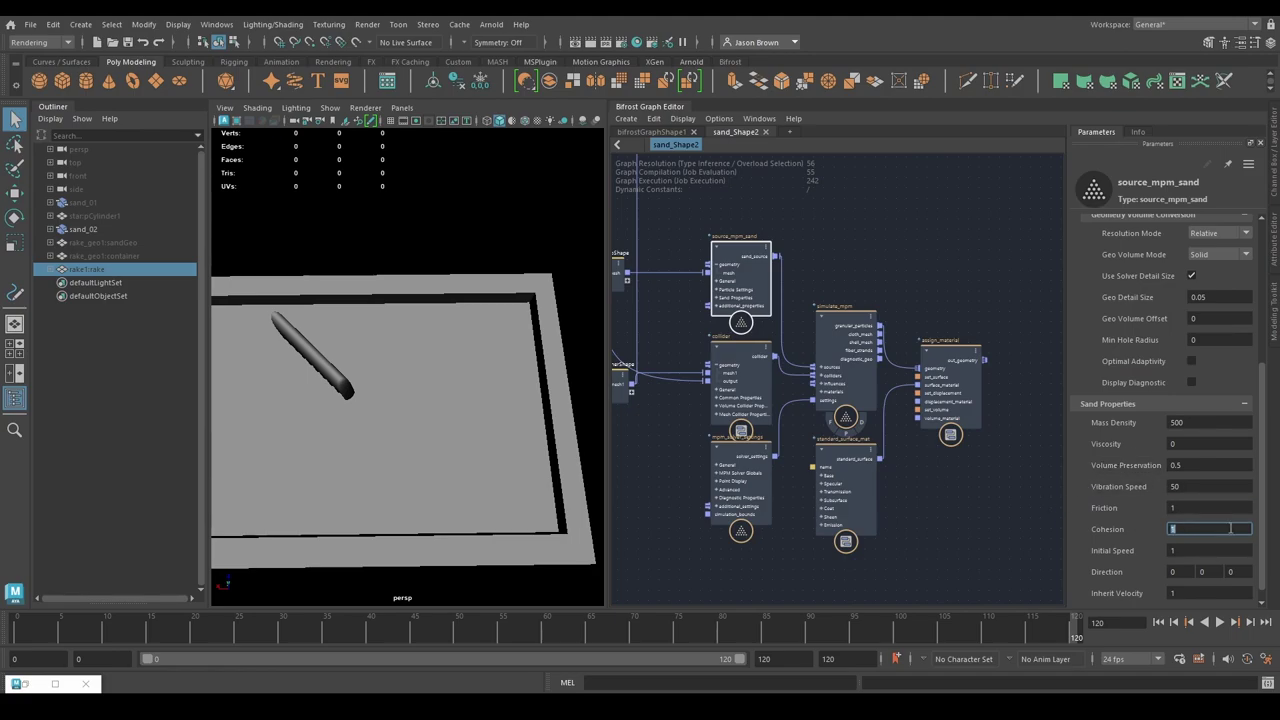
pyautogui.keyDown('alt'); pyautogui.moveTo(890, 478); pyautogui.dragTo(921, 467, button='middle'); pyautogui.keyUp('alt')
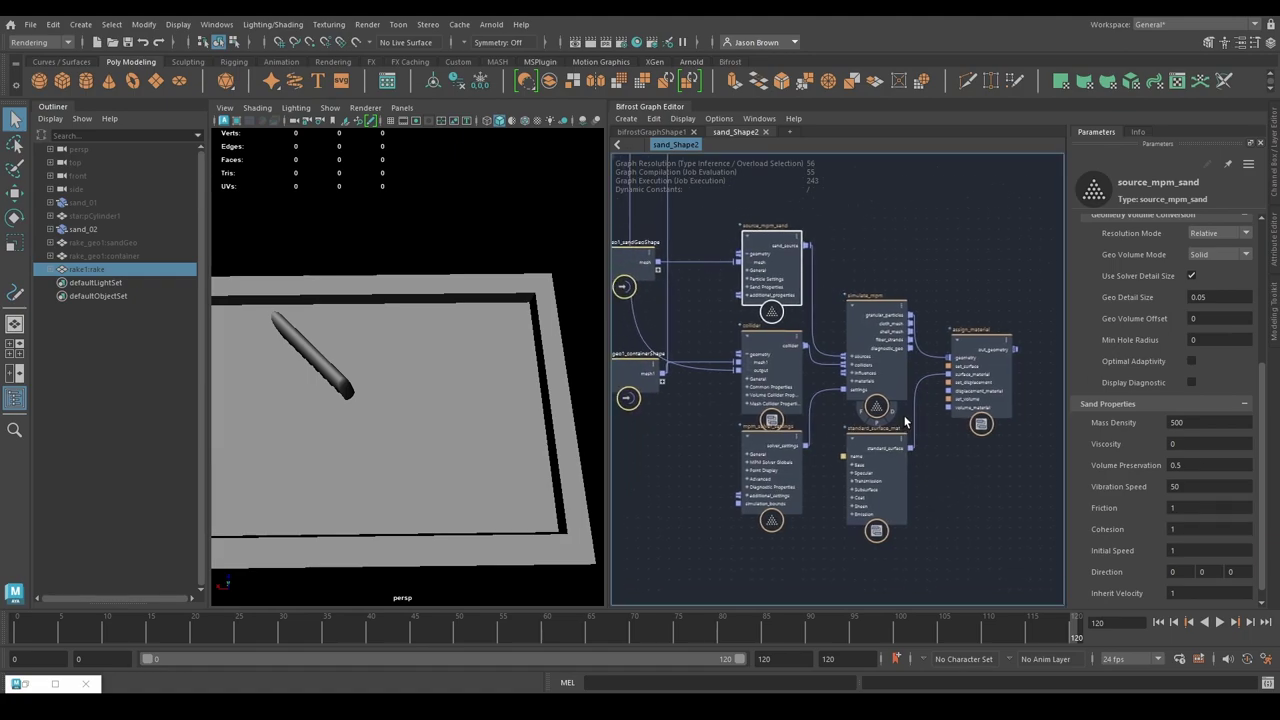
# Step: Return to the start of the timeline with simulate_mpm's diagnostic output turned on, and save the scene
pyautogui.click(1159, 623)
pyautogui.click(951, 515)
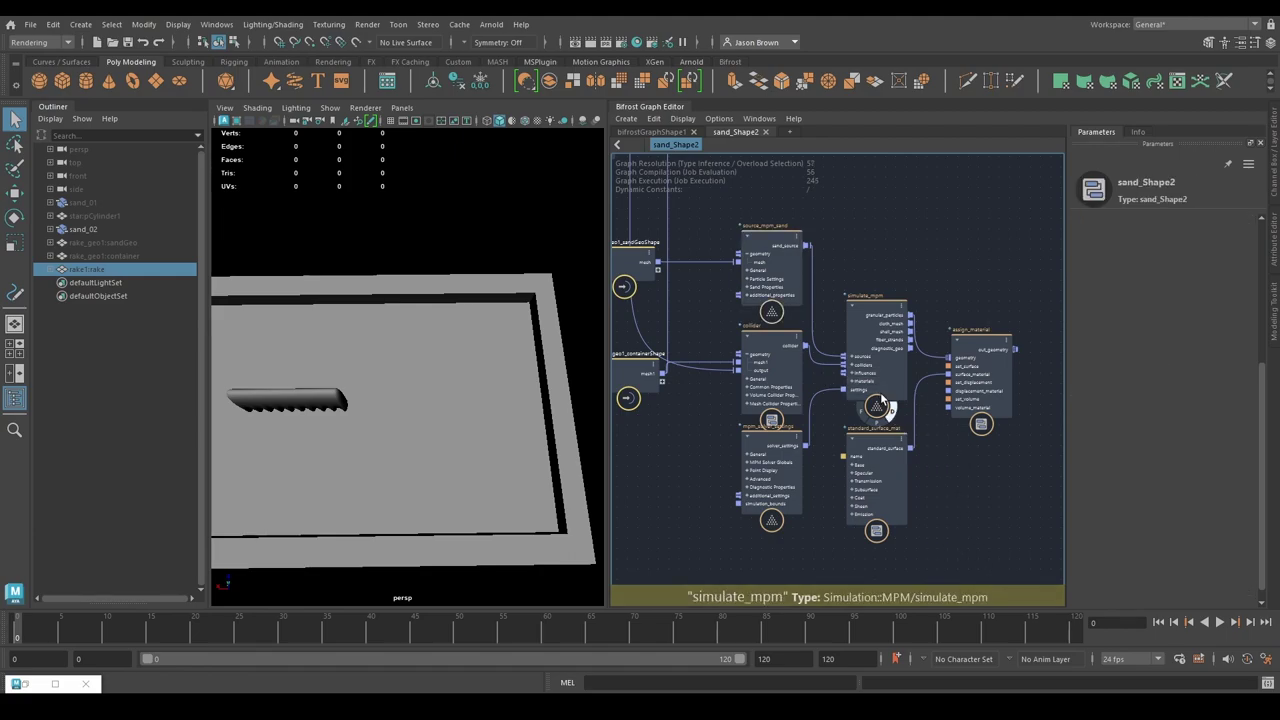
pyautogui.hotkey('ctrl', 's')
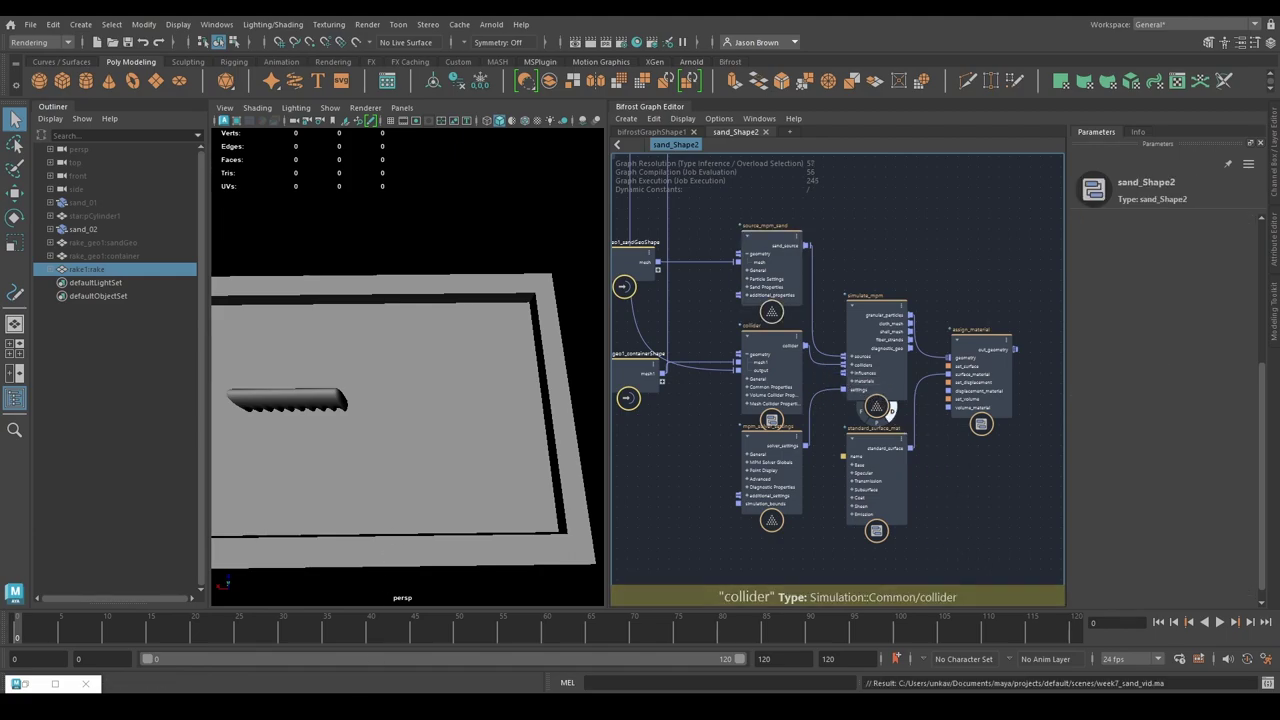
pyautogui.keyDown('alt'); pyautogui.moveTo(422, 490); pyautogui.dragTo(451, 485, button='middle'); pyautogui.keyUp('alt')
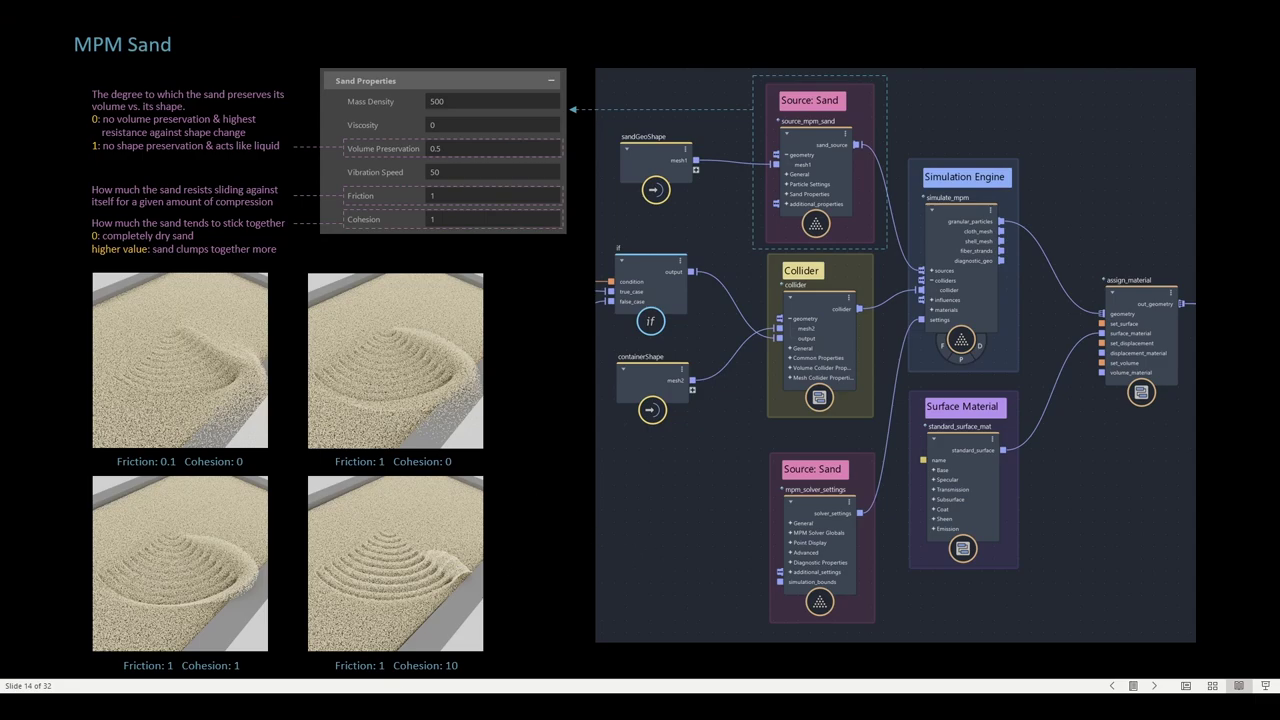
# Step: Select the mpm_solver_settings node and move it slightly lower, clear of the collider node
pyautogui.moveTo(311, 708)
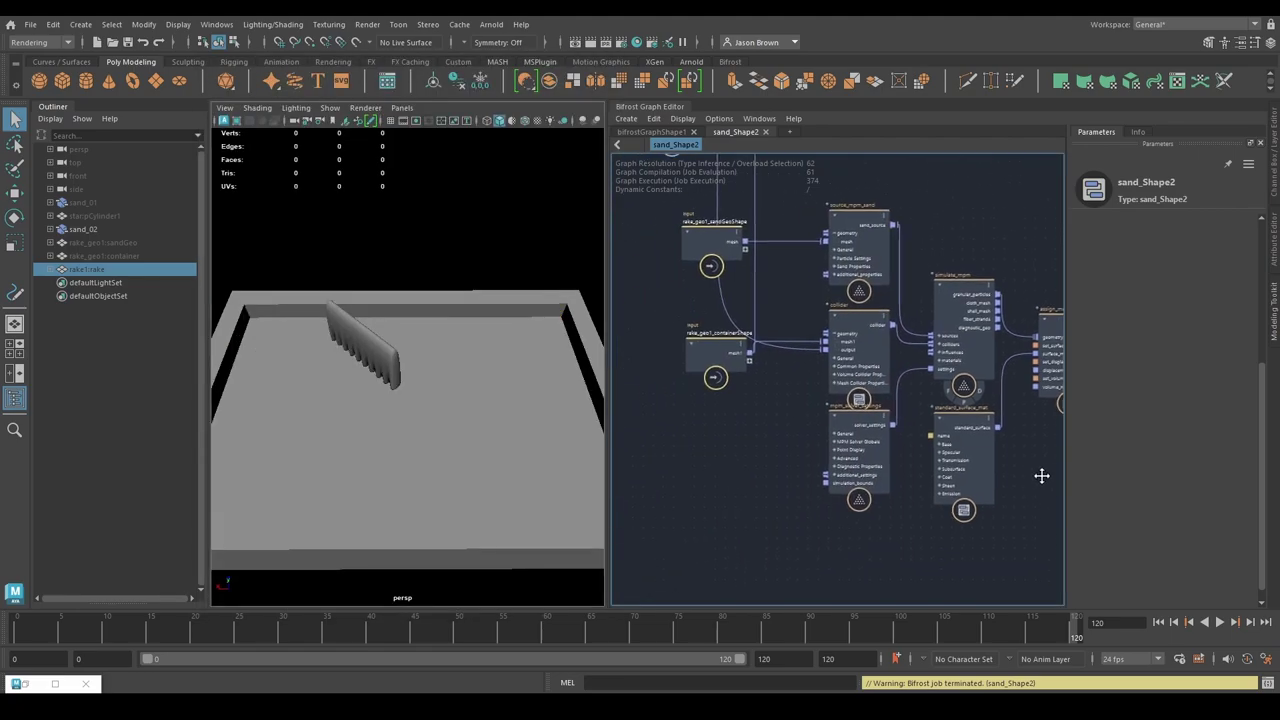
pyautogui.click(838, 478)
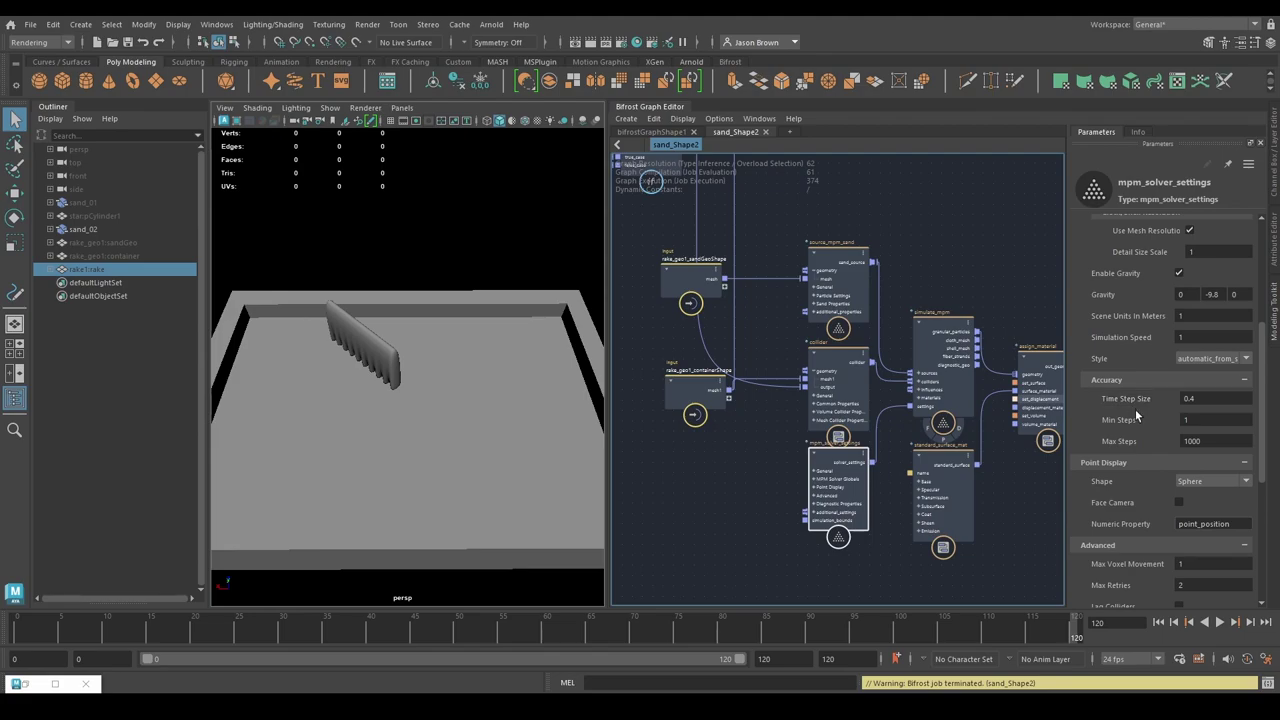
pyautogui.keyDown('alt'); pyautogui.moveTo(908, 518); pyautogui.dragTo(904, 483, button='middle'); pyautogui.keyUp('alt')
pyautogui.moveTo(850, 469); pyautogui.dragTo(851, 483)
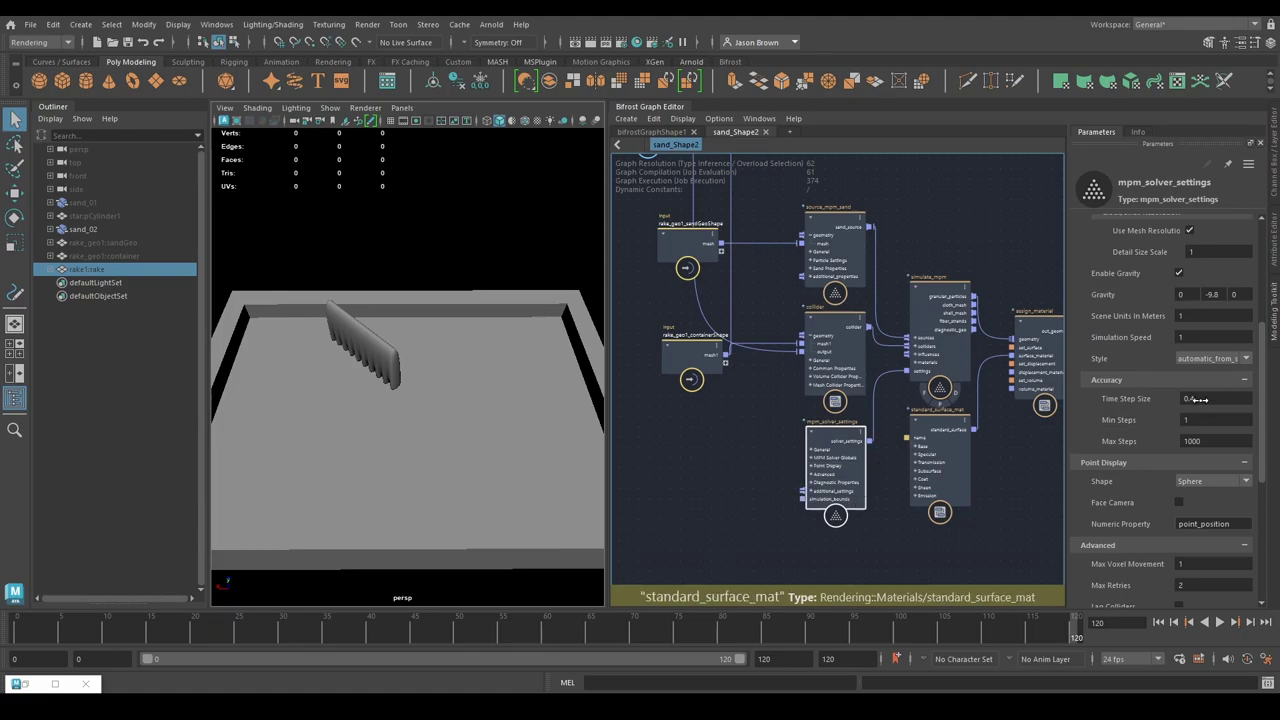
# Step: Examine the resolution settings of mpm_solver_settings and source_mpm_sand, and read the documentation on detail size, discontinuity detection and linked collider detail
pyautogui.scroll(5, 1200, 276)
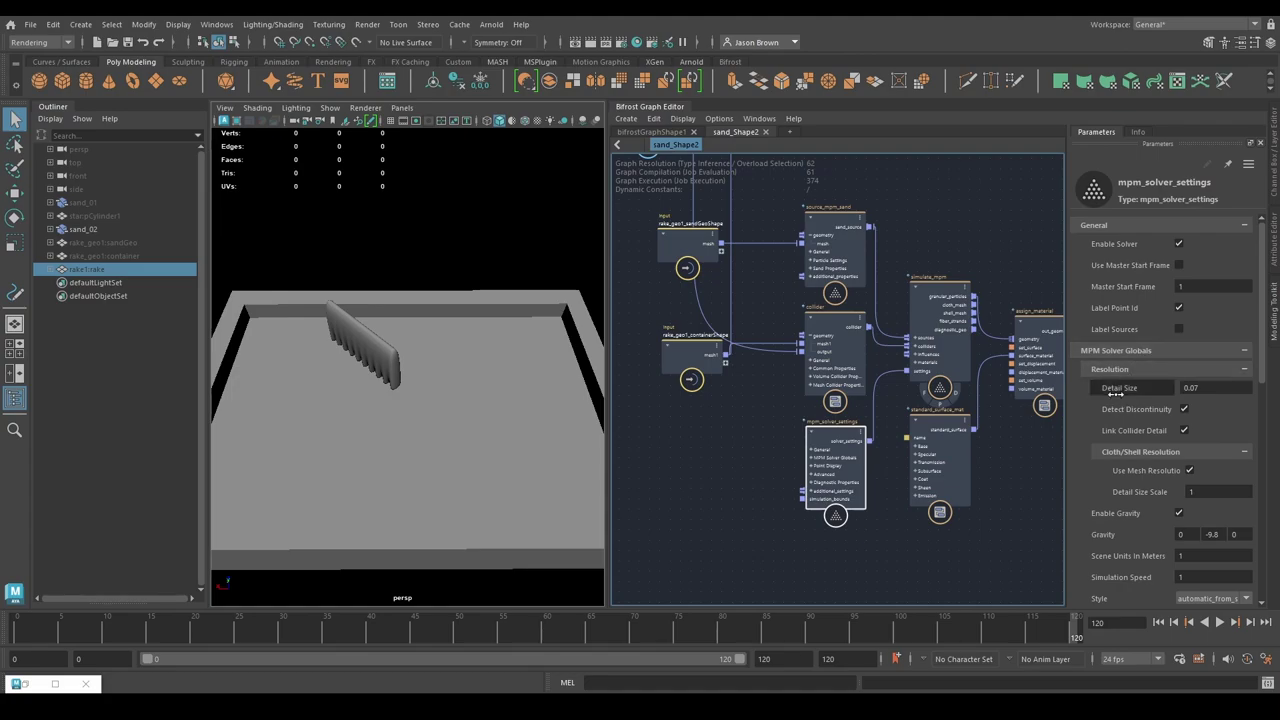
pyautogui.click(843, 251)
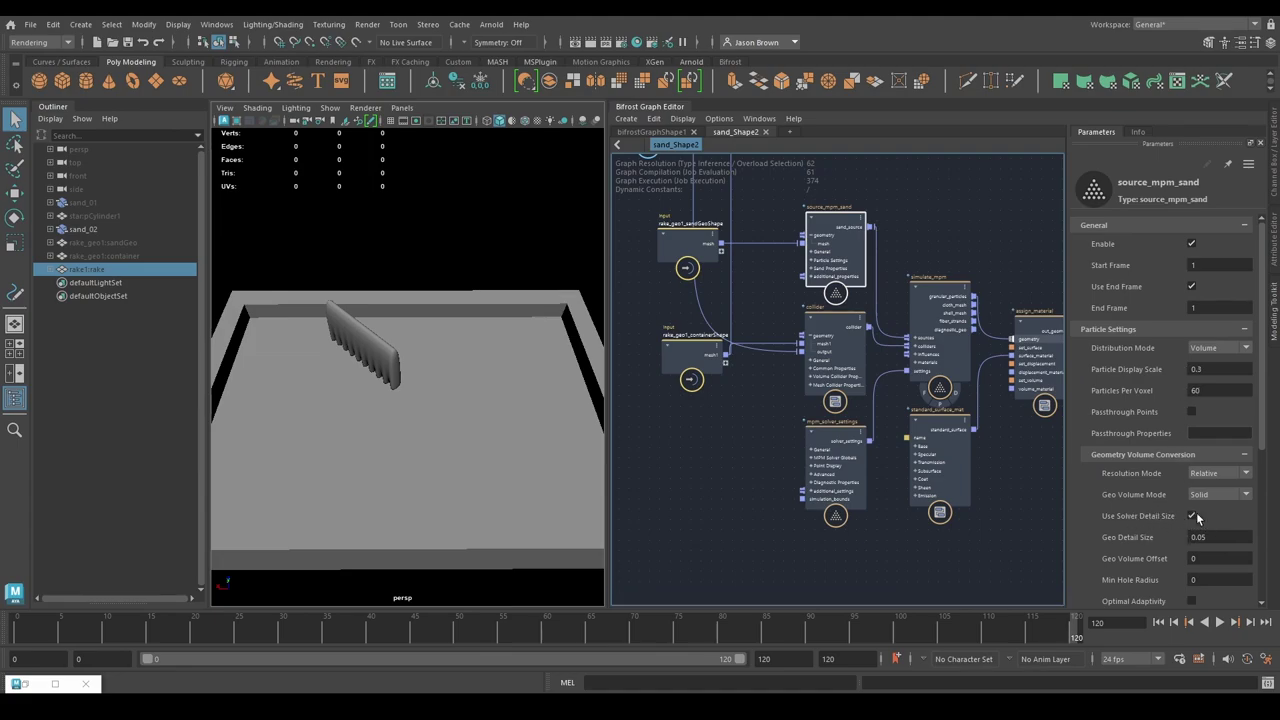
pyautogui.click(842, 460)
pyautogui.click(1137, 132)
pyautogui.scroll(-5, 1190, 363)
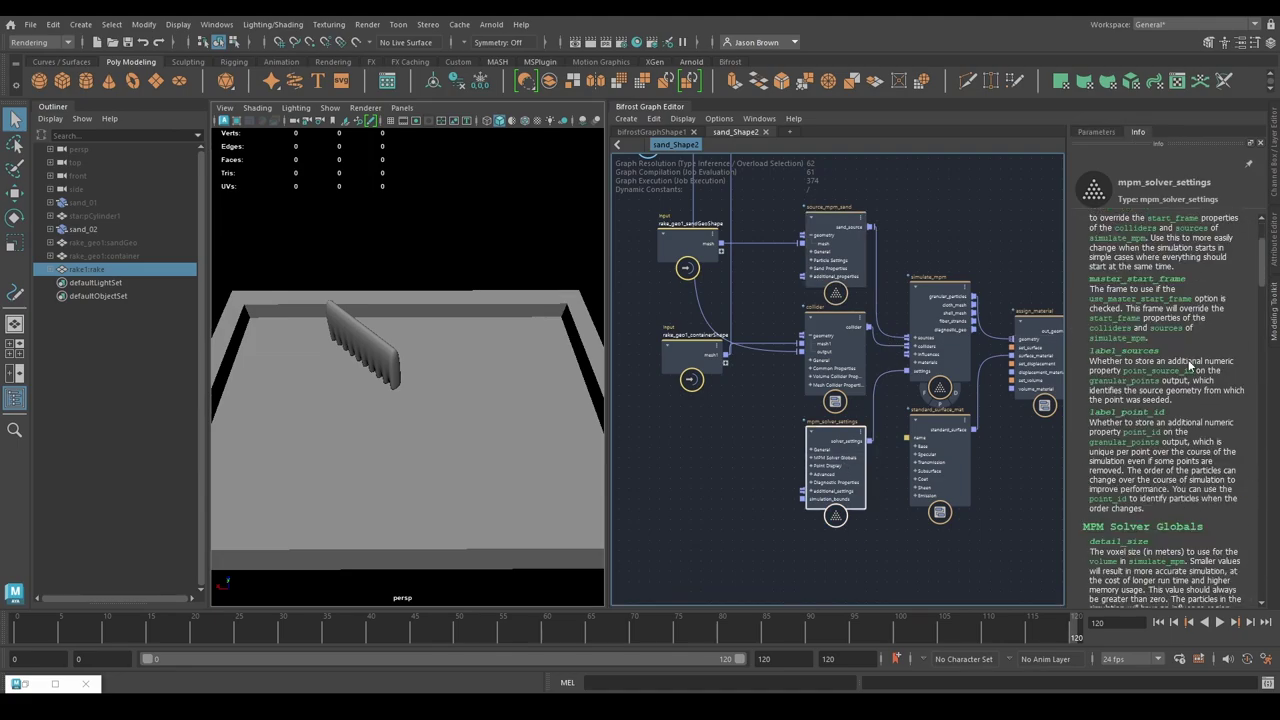
pyautogui.scroll(-1, 1190, 362)
pyautogui.scroll(-3, 1206, 380)
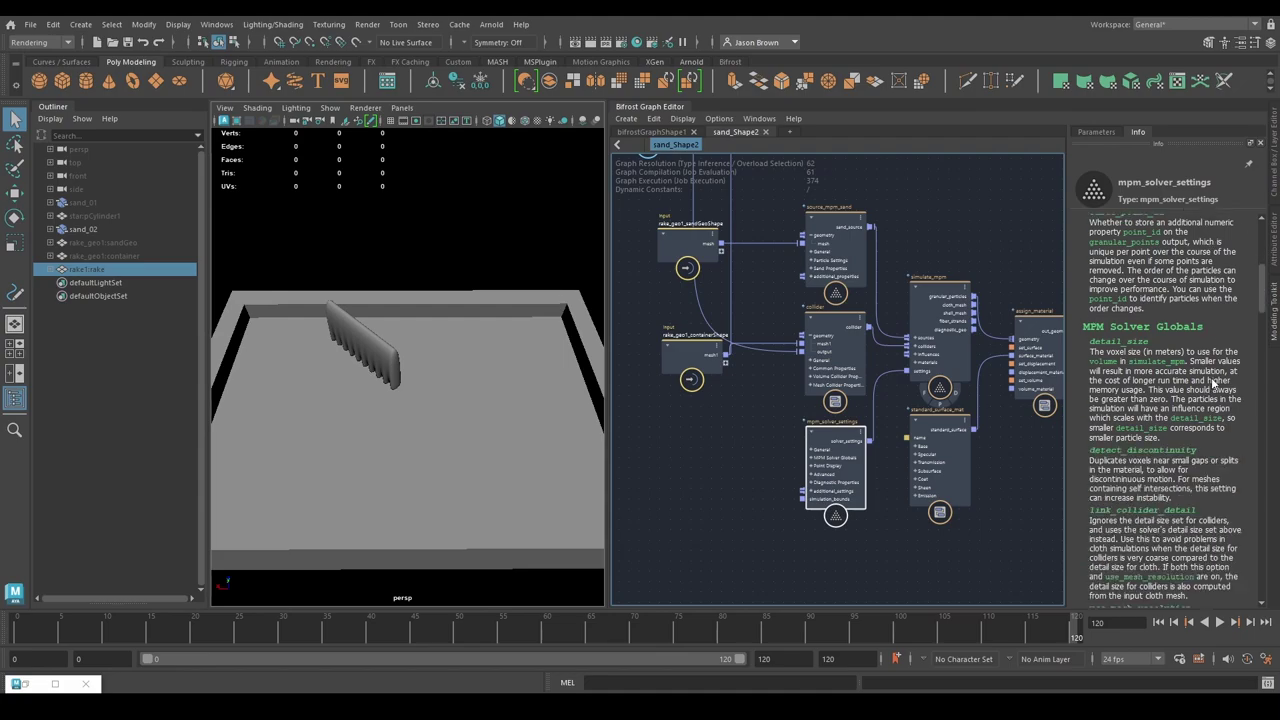
pyautogui.scroll(-2, 1206, 380)
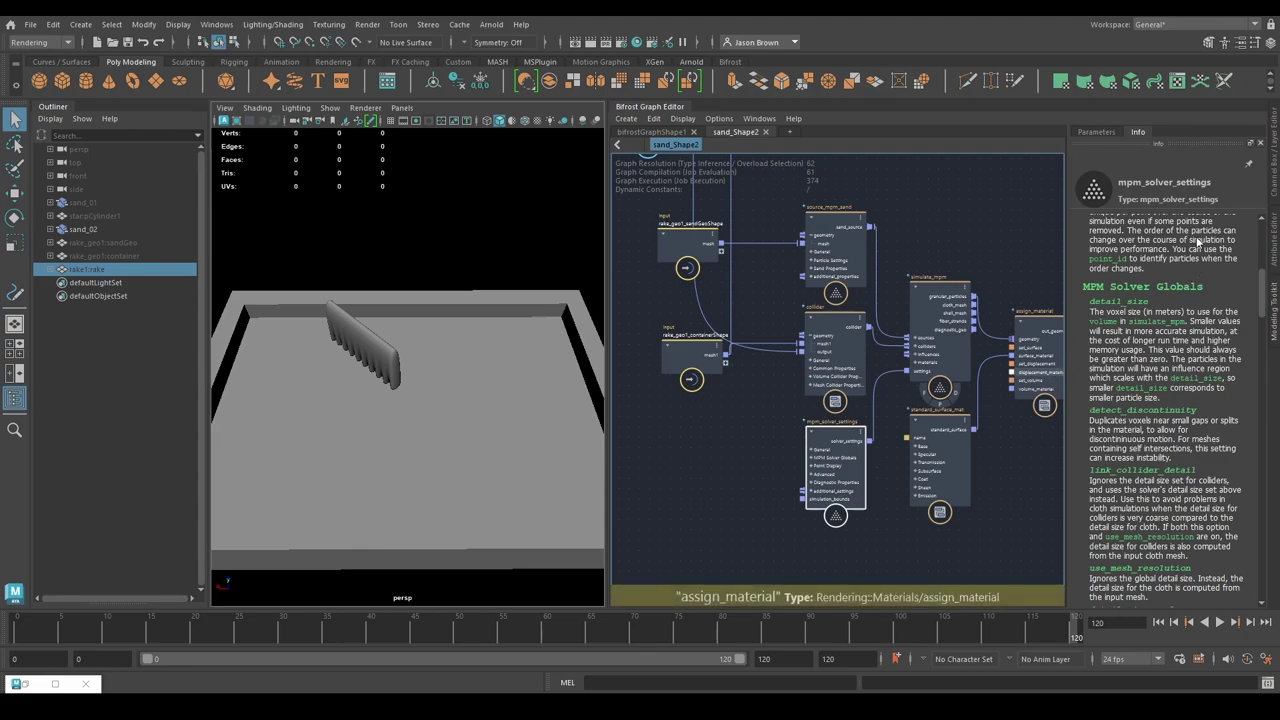
pyautogui.click(1105, 132)
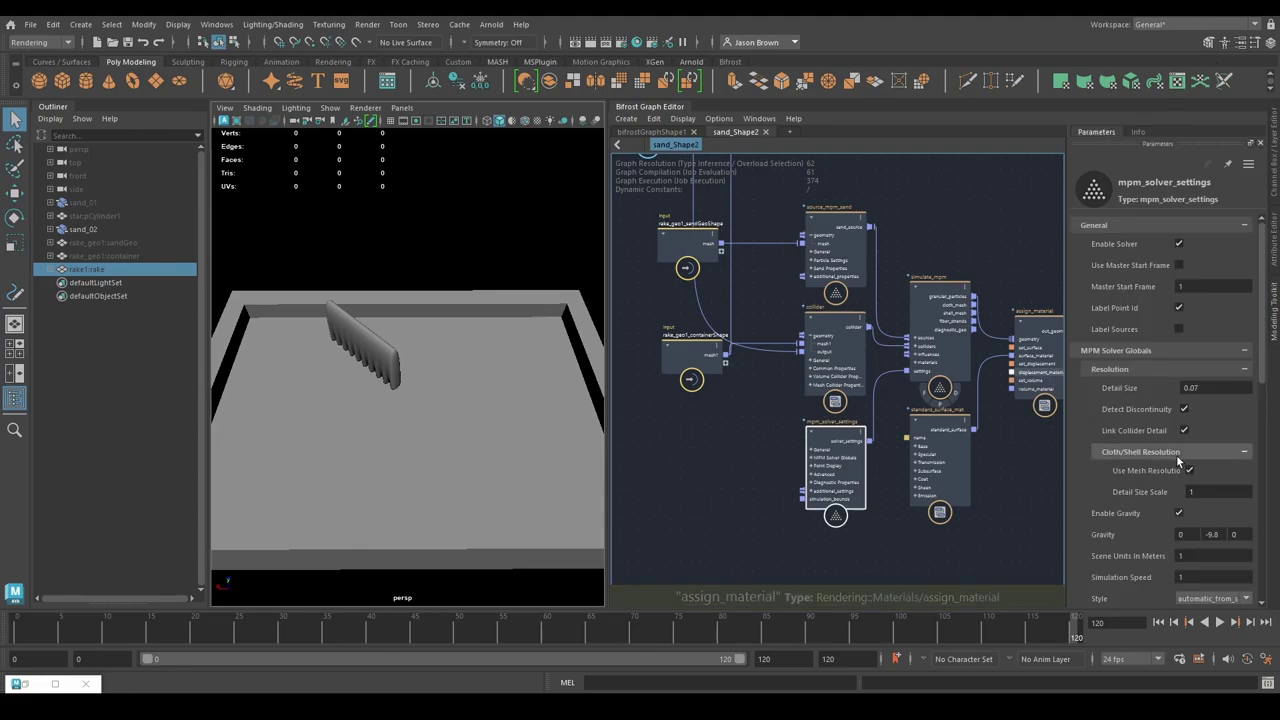
pyautogui.click(1138, 132)
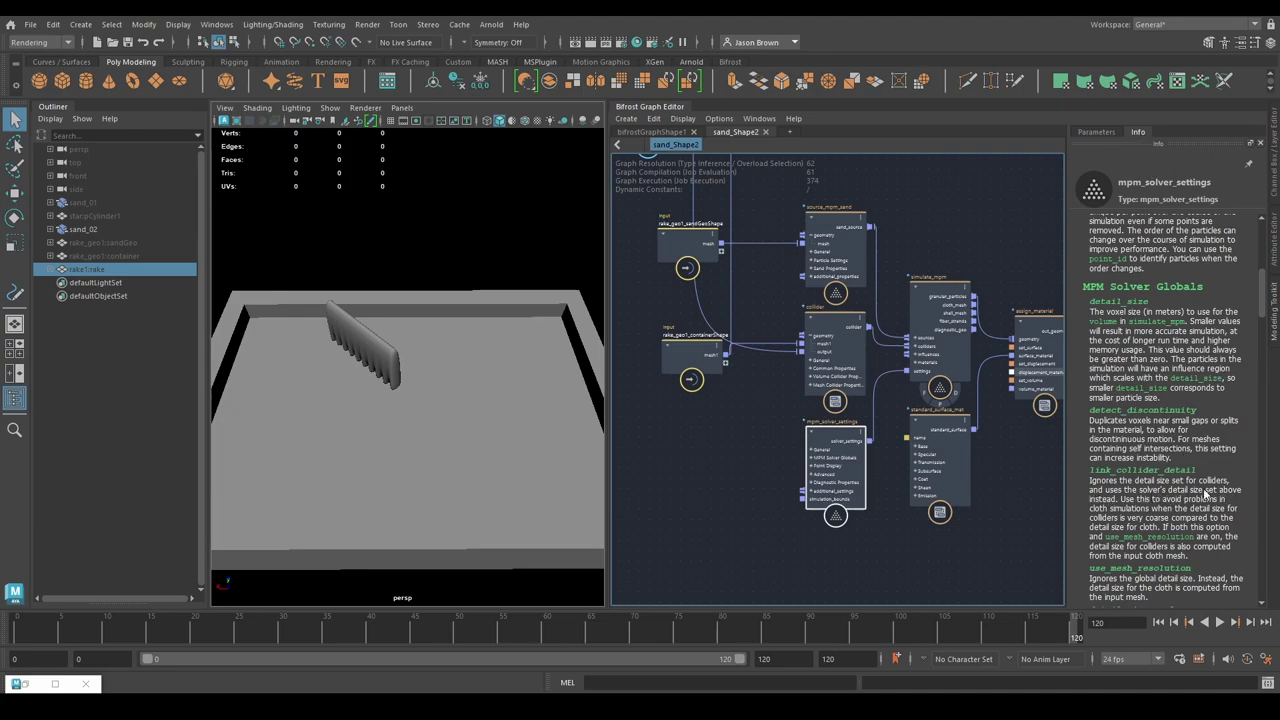
pyautogui.click(1095, 132)
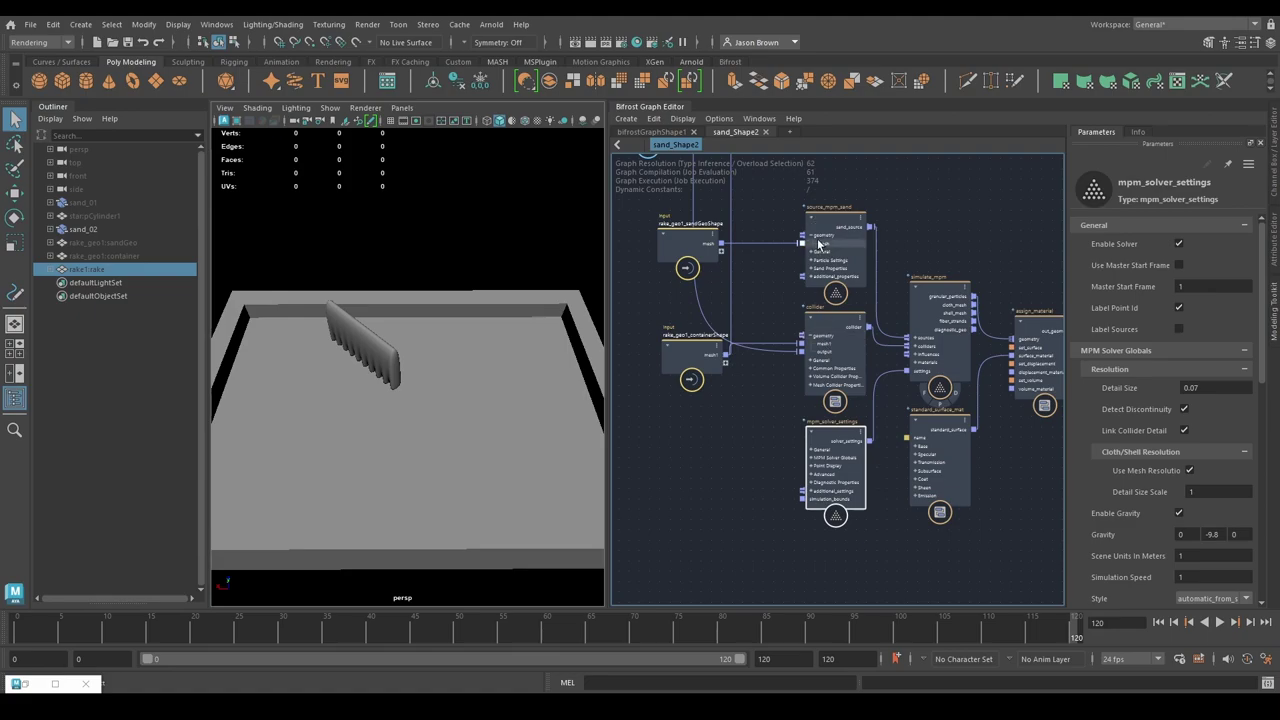
# Step: Collapse the Cloth/Shell Resolution group of mpm_solver_settings and review its gravity, accuracy, point display, advanced and diagnostic settings
pyautogui.click(1170, 452)
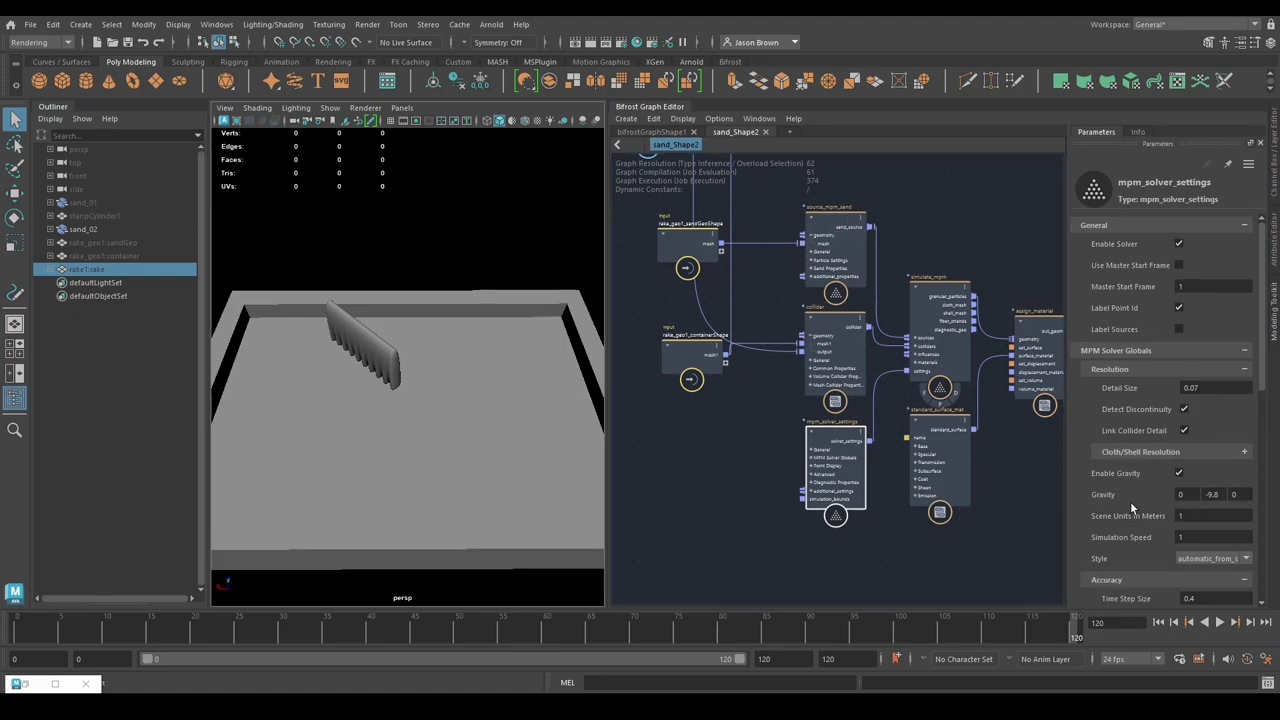
pyautogui.scroll(-3, 1128, 478)
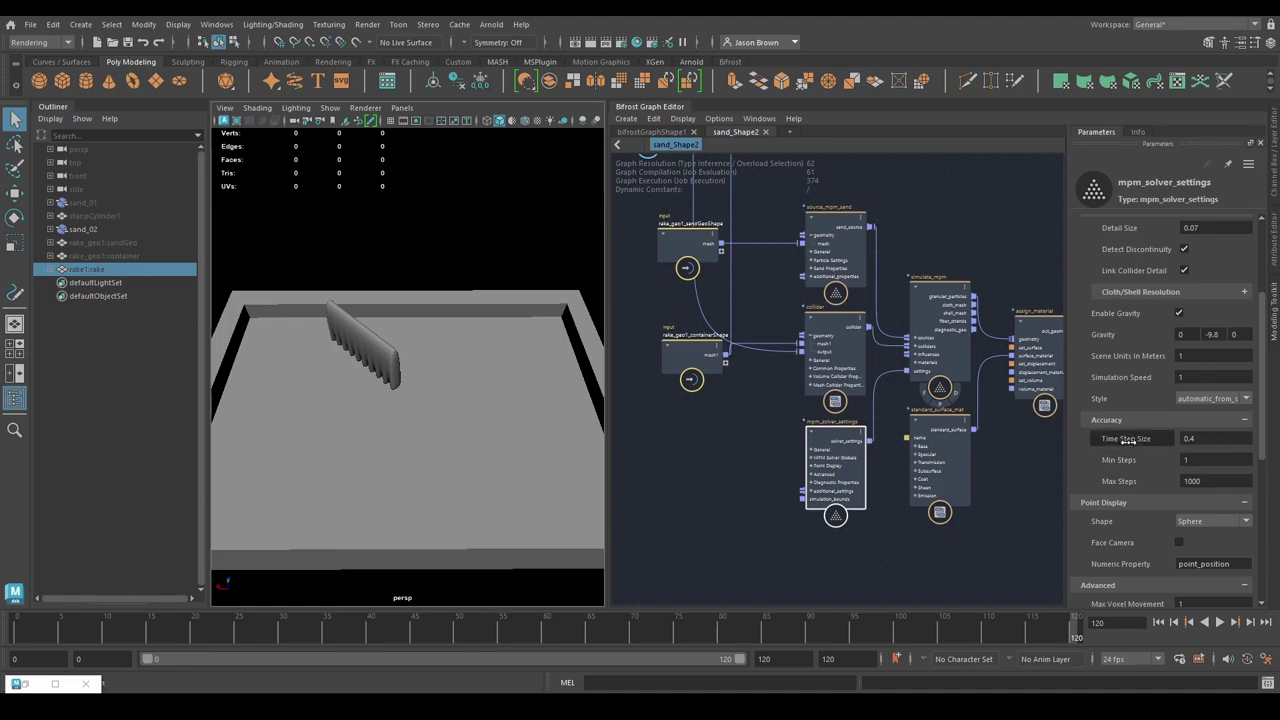
pyautogui.scroll(-1, 1130, 440)
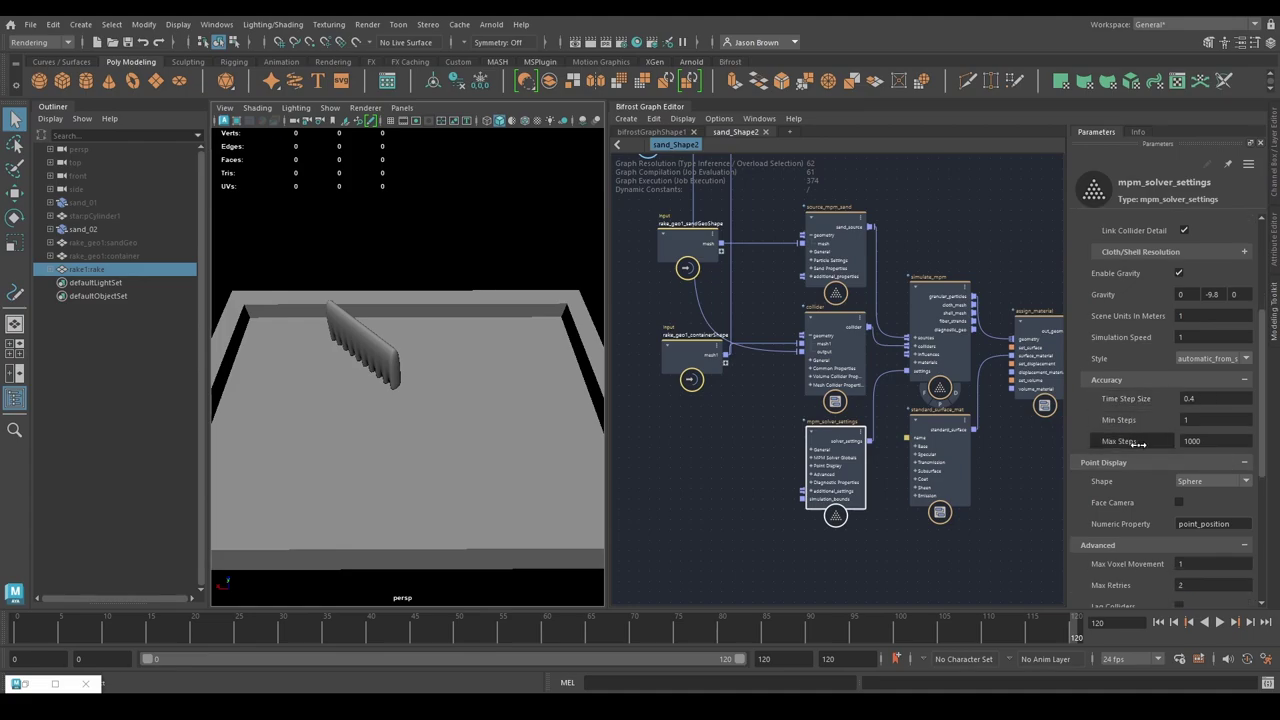
pyautogui.scroll(-4, 1138, 444)
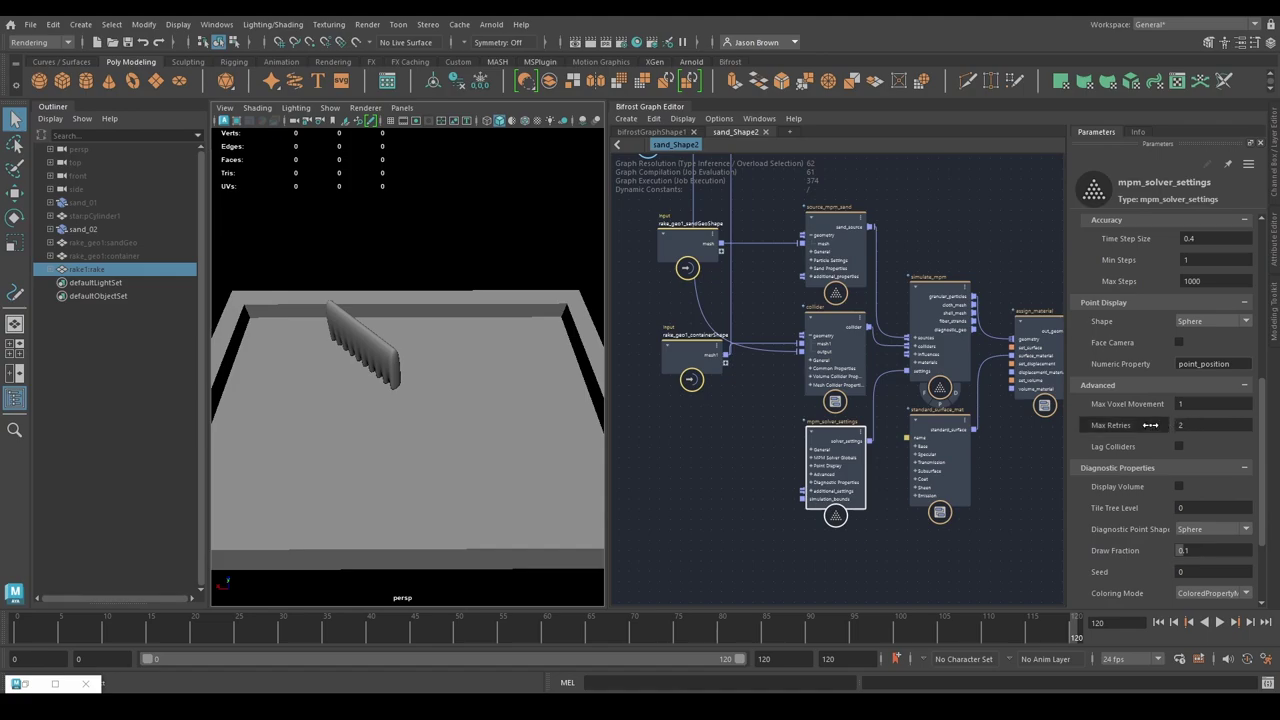
pyautogui.scroll(-4, 1145, 425)
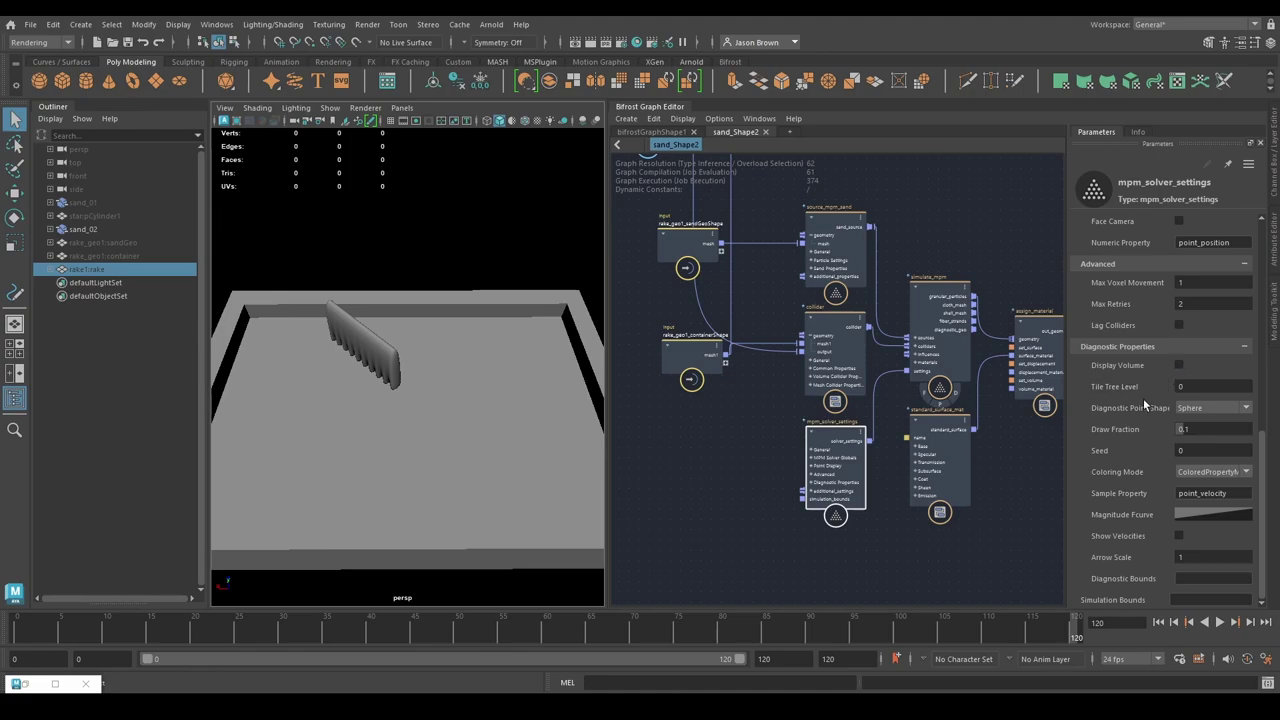
# Step: Review the collider's properties, and examine source_mpm_sand's particle, volume conversion and sand properties together with its documentation
pyautogui.click(838, 334)
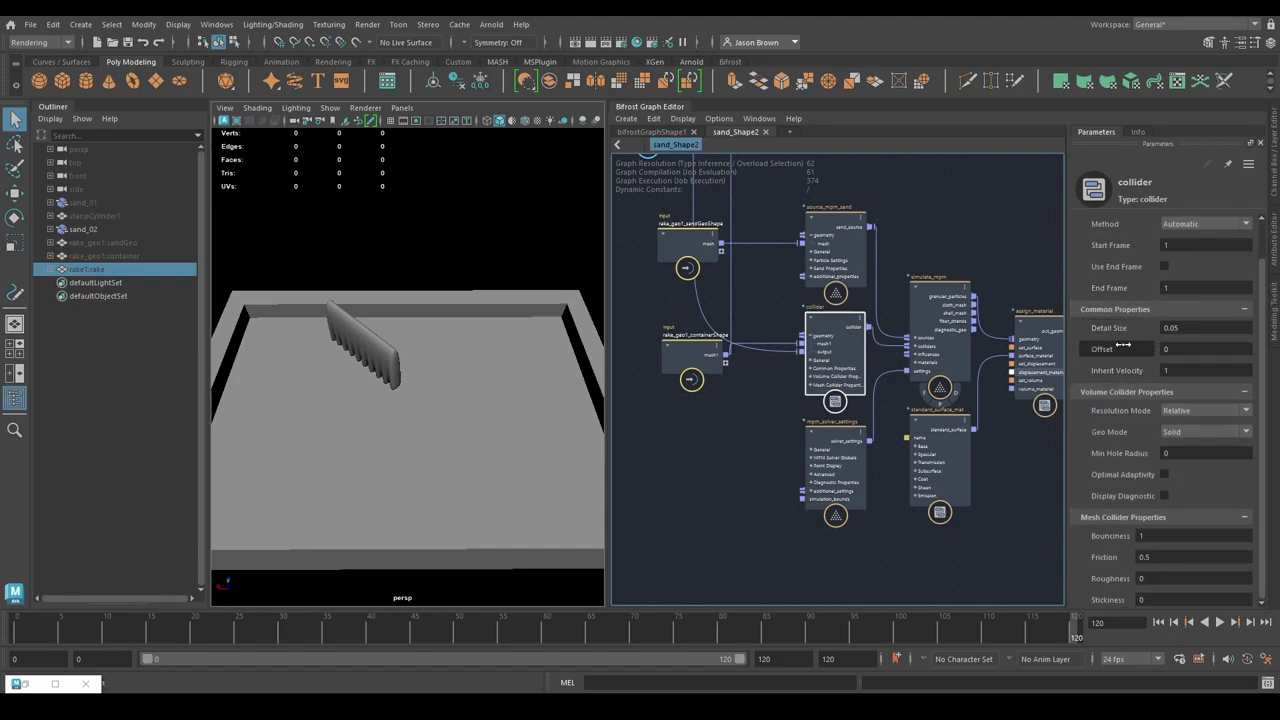
pyautogui.click(835, 245)
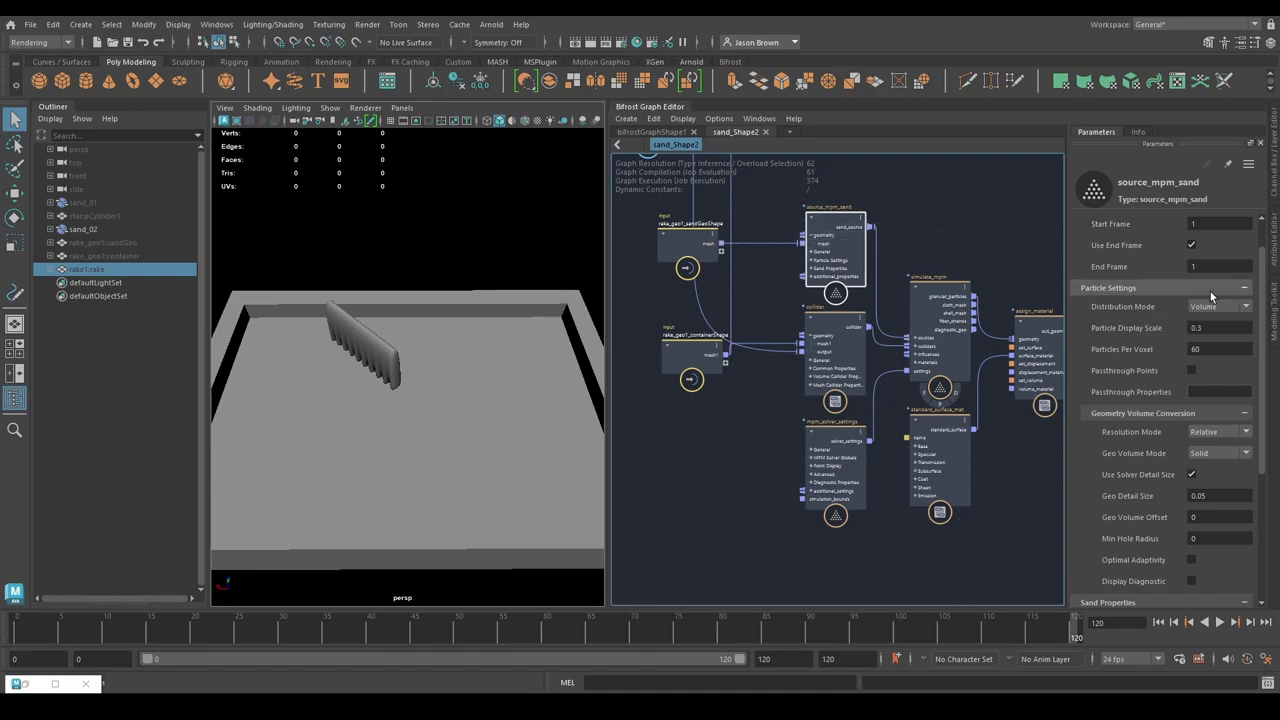
pyautogui.scroll(-4, 1120, 362)
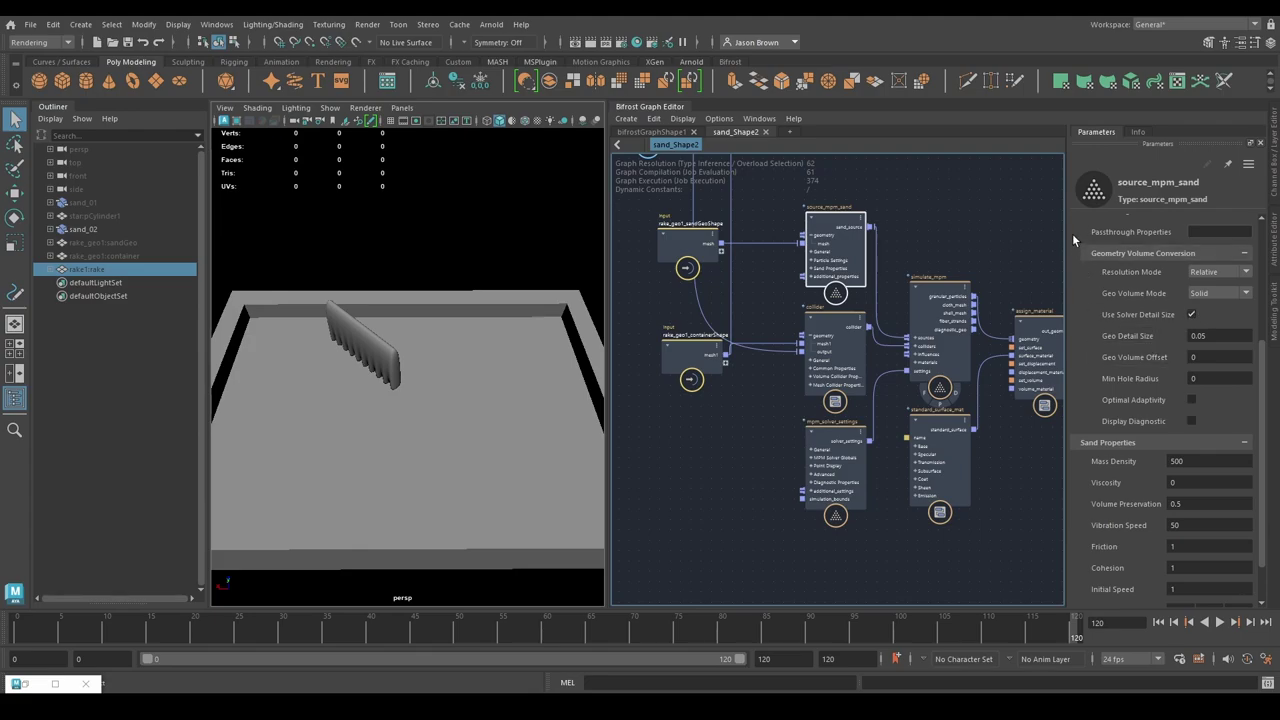
pyautogui.scroll(1, 1090, 290)
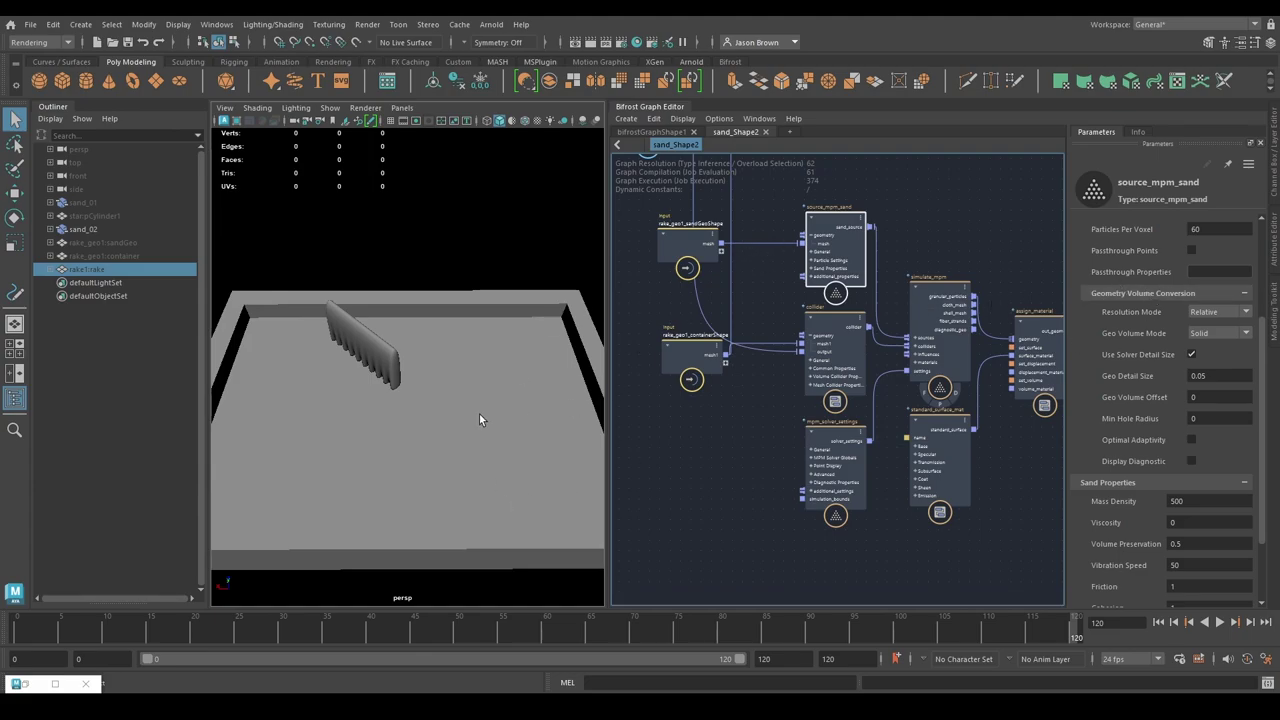
pyautogui.scroll(-2, 1145, 368)
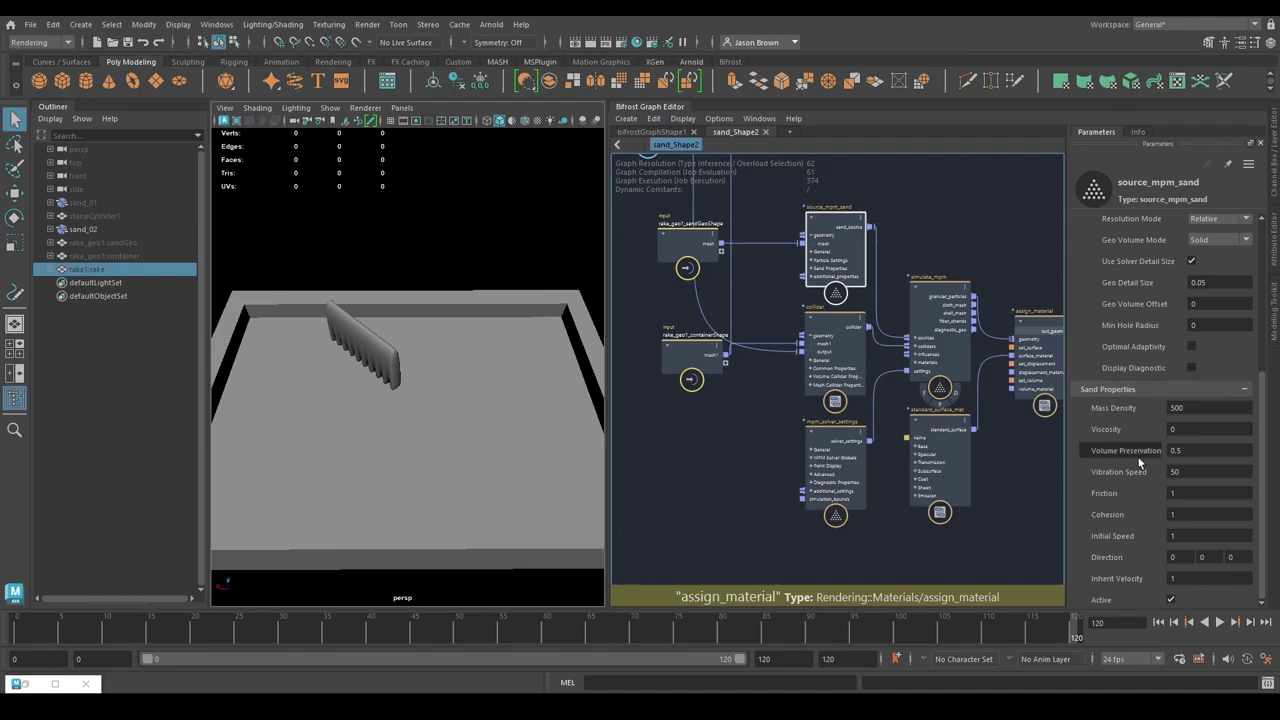
pyautogui.click(1138, 131)
pyautogui.scroll(-5, 1108, 325)
pyautogui.scroll(5, 1185, 266)
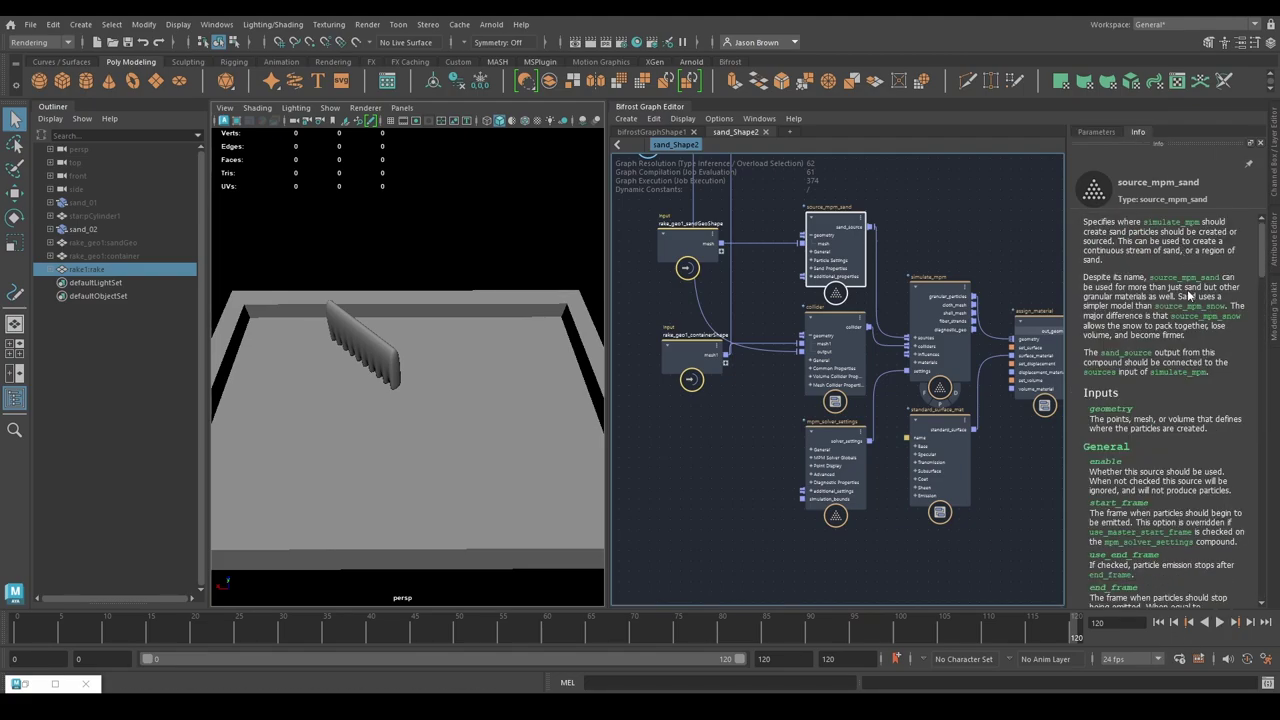
pyautogui.click(1117, 133)
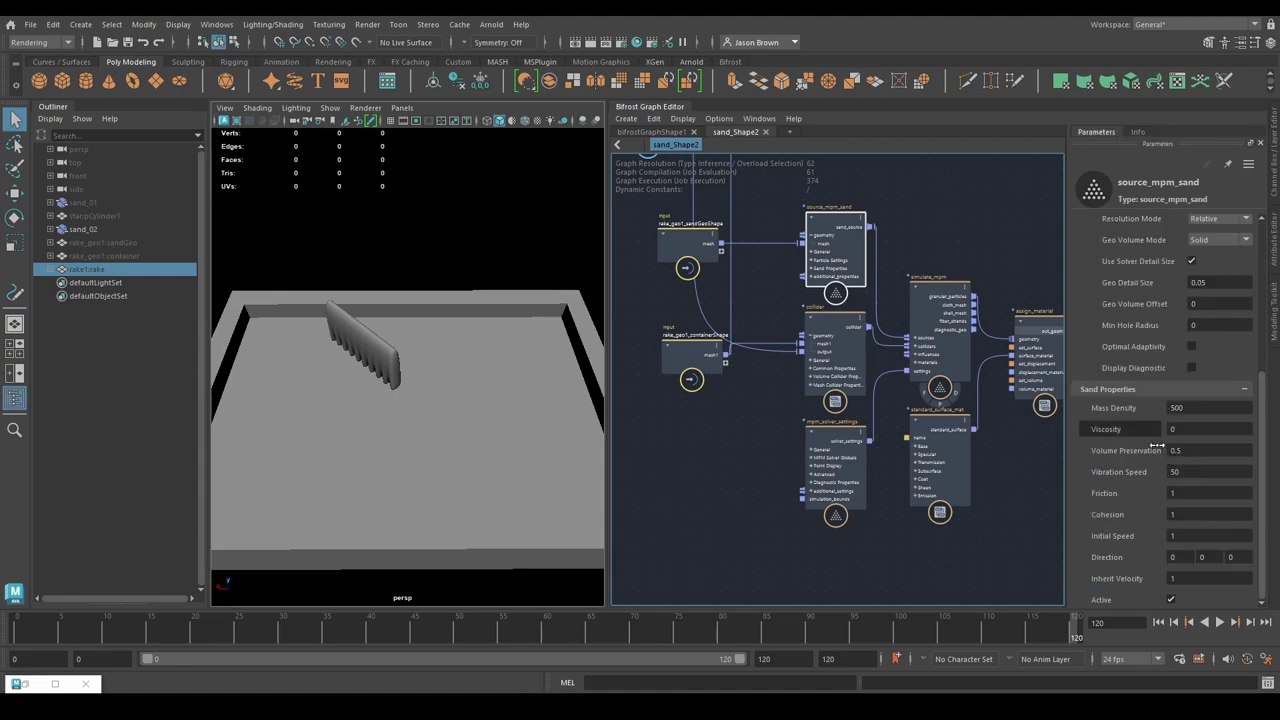